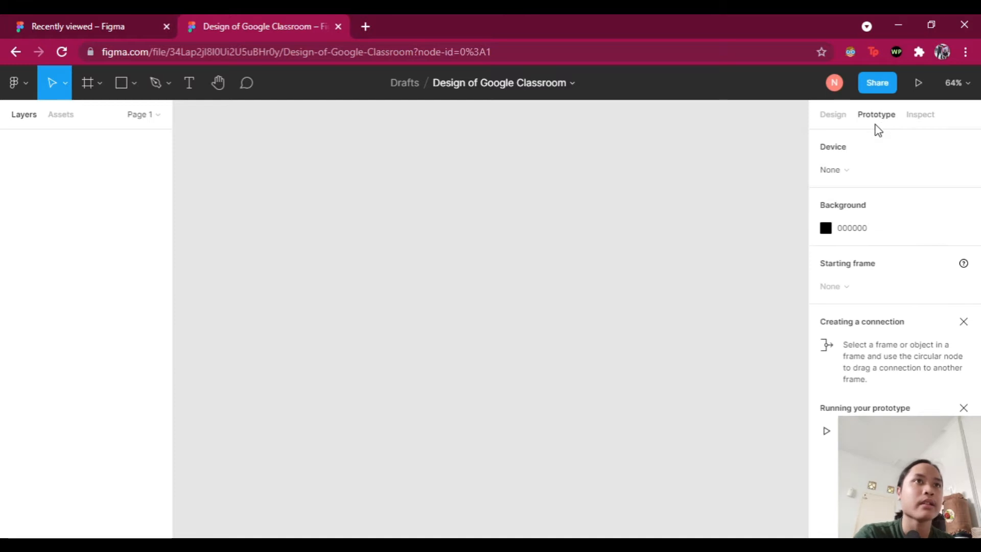
Step: Choose iPhone 11 from the Device presets as the prototype preview device
click(853, 170)
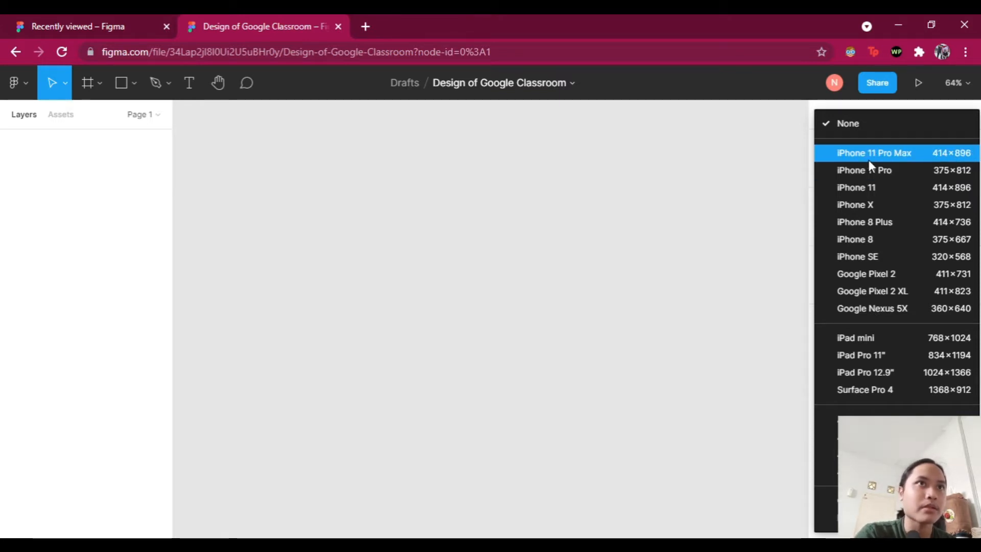
click(868, 187)
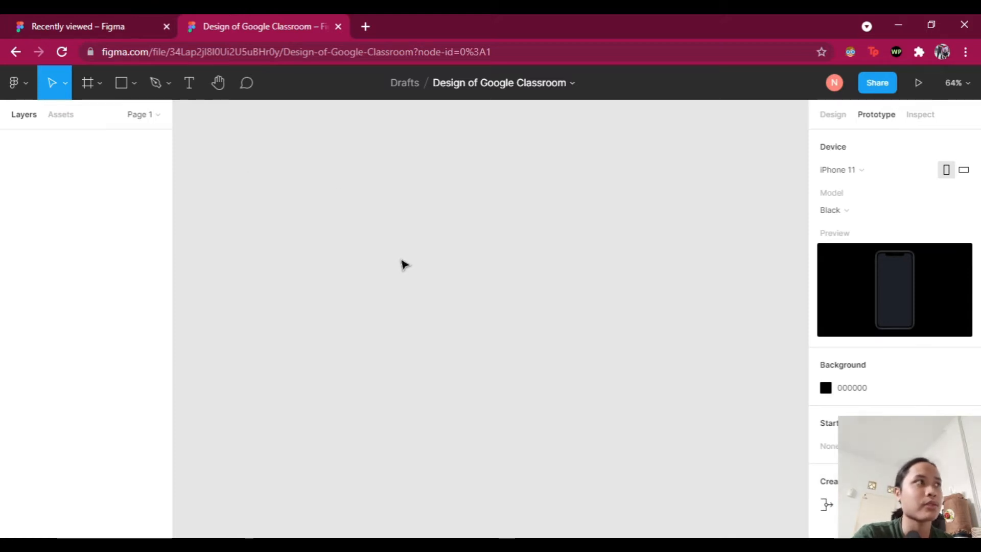
click(100, 87)
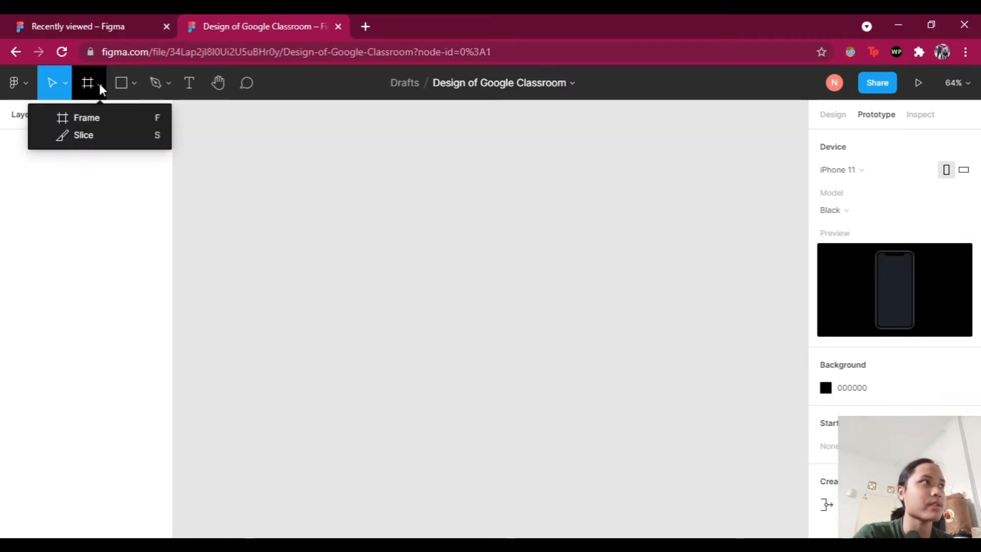
Step: Add a blank 375×812 iPhone 11 Pro / X frame to the canvas and select it
click(102, 121)
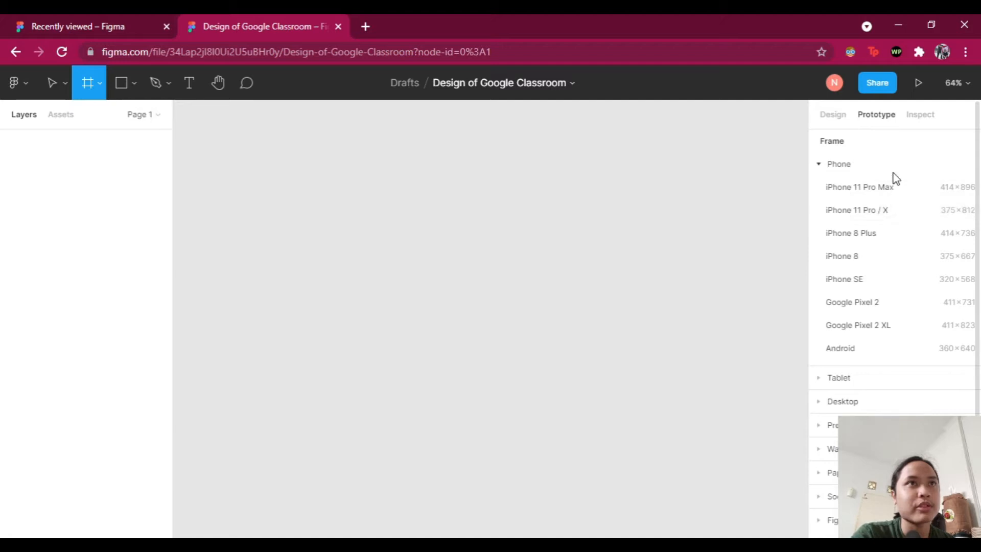
click(873, 215)
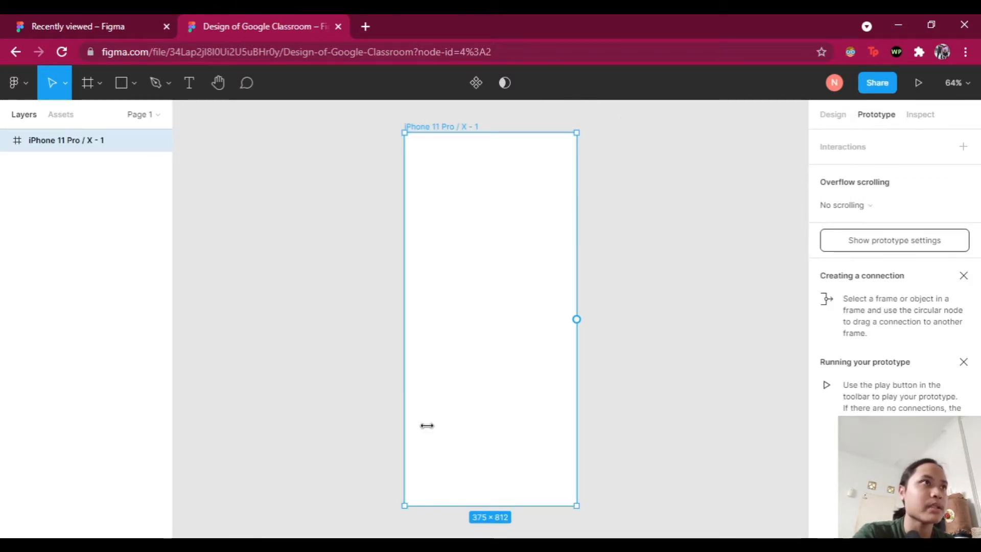
click(393, 249)
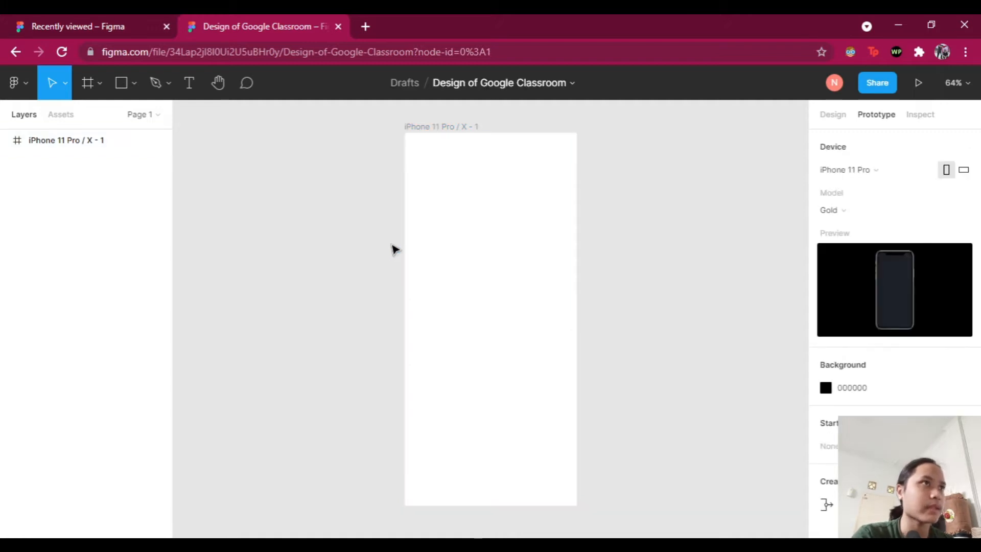
click(457, 128)
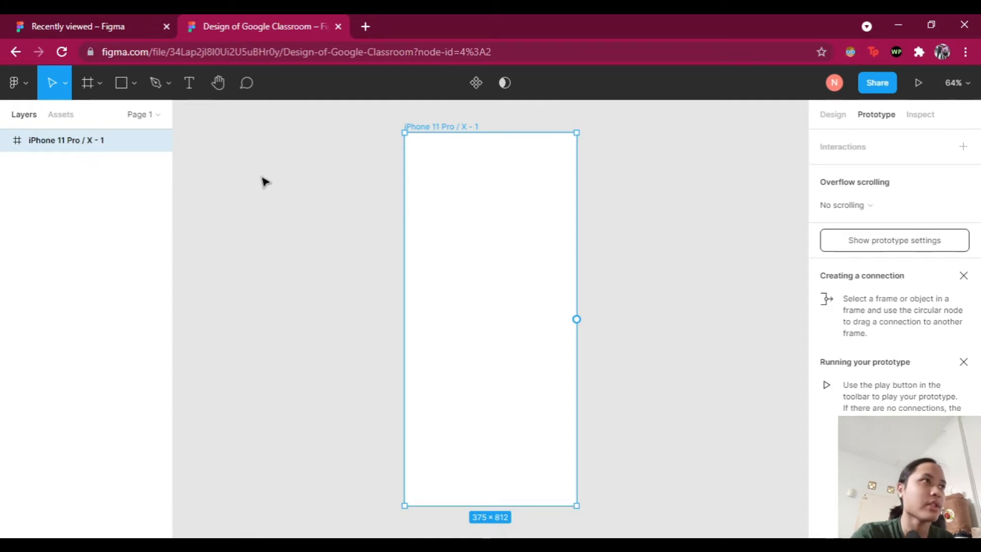
Step: Rename the phone frame layer to 'Login'
right_click(57, 140)
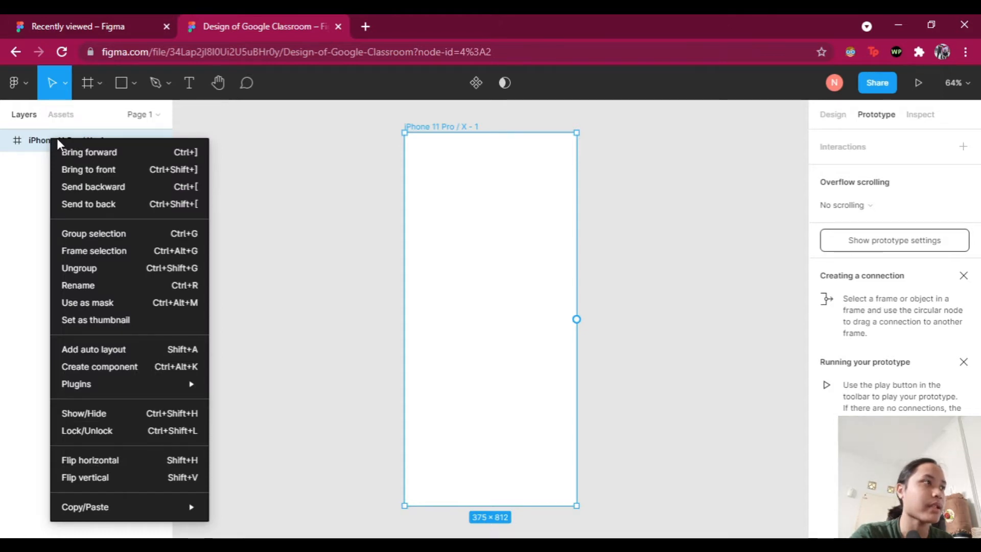
click(91, 286)
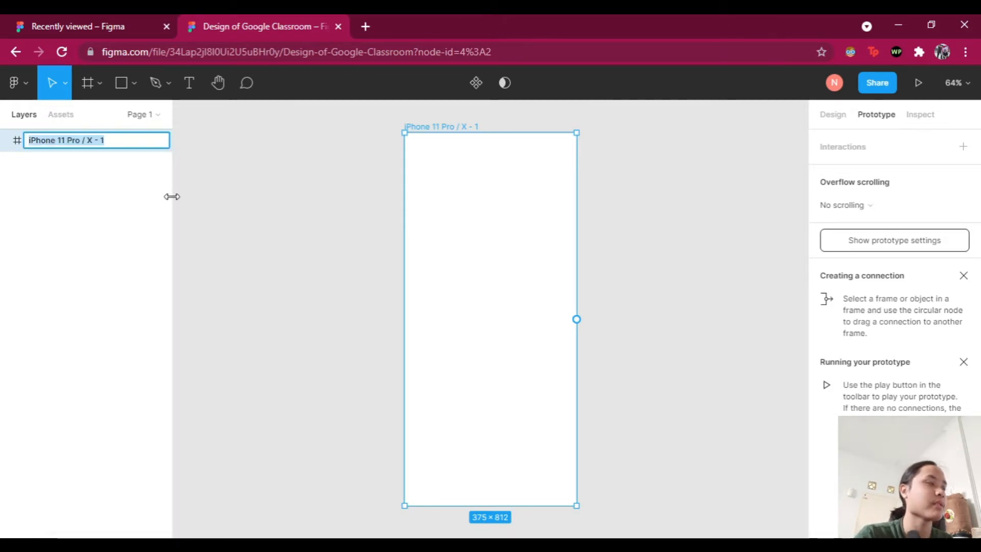
text(Login)
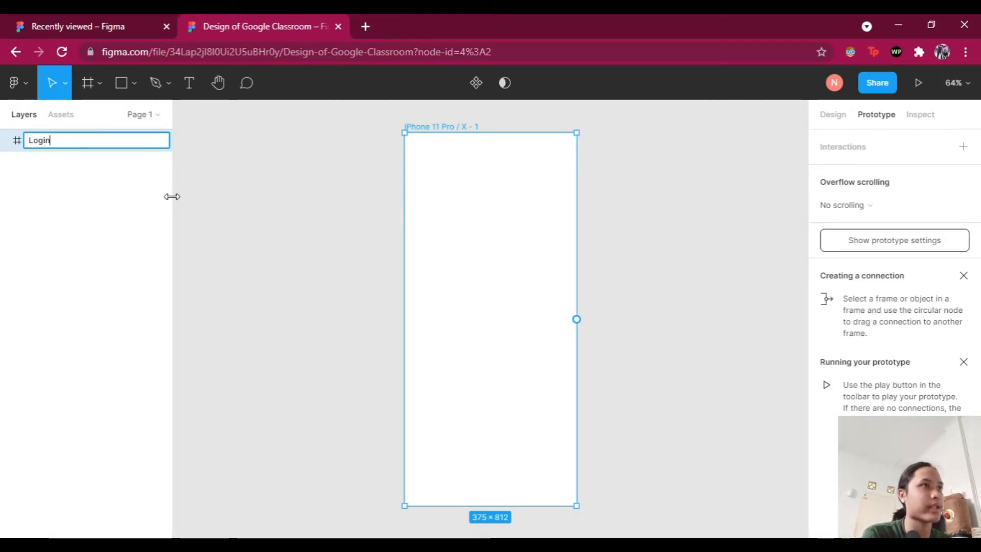
key(Return)
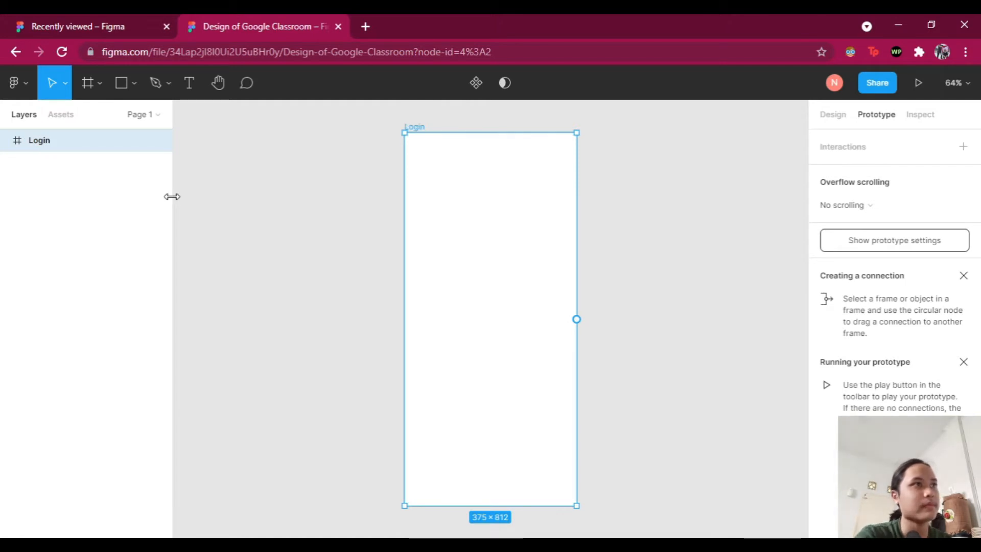
click(342, 254)
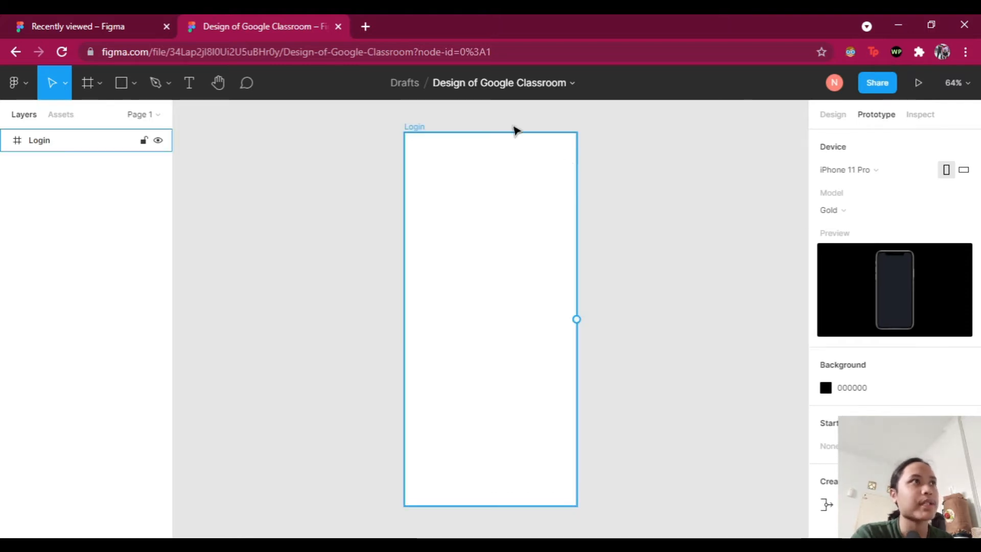
Step: Search Google for 'figma community' in a new tab and open Explore Figma Community
click(365, 26)
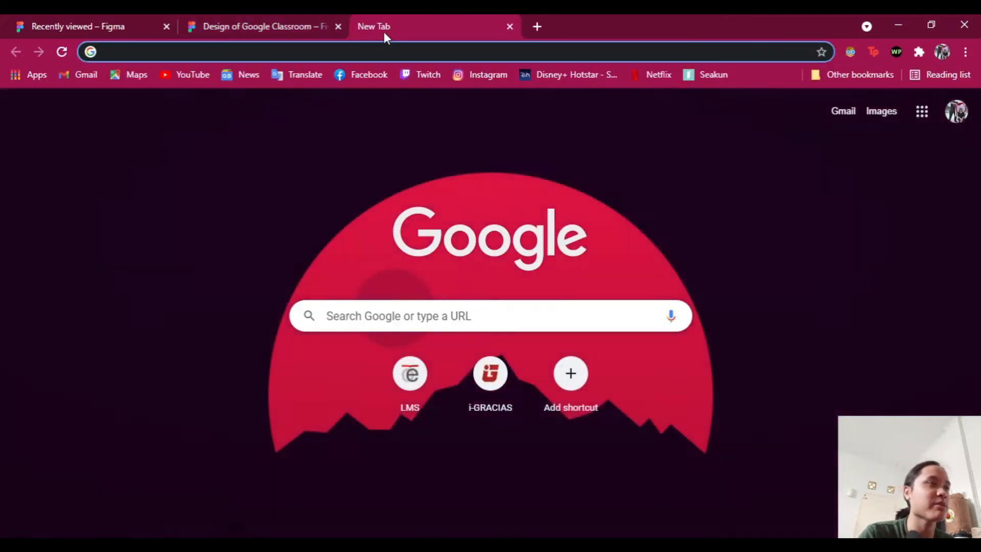
text(fig)
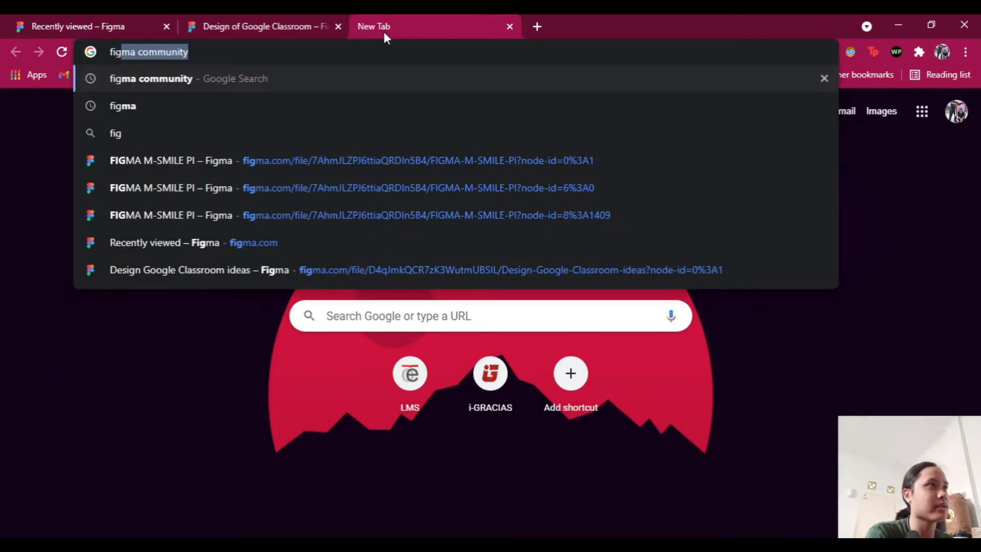
key(Return)
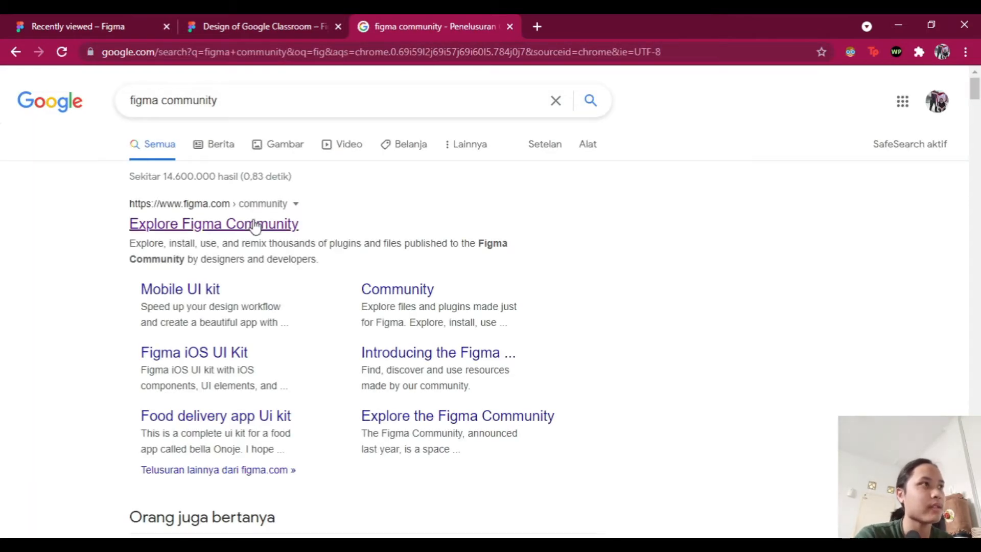
click(239, 229)
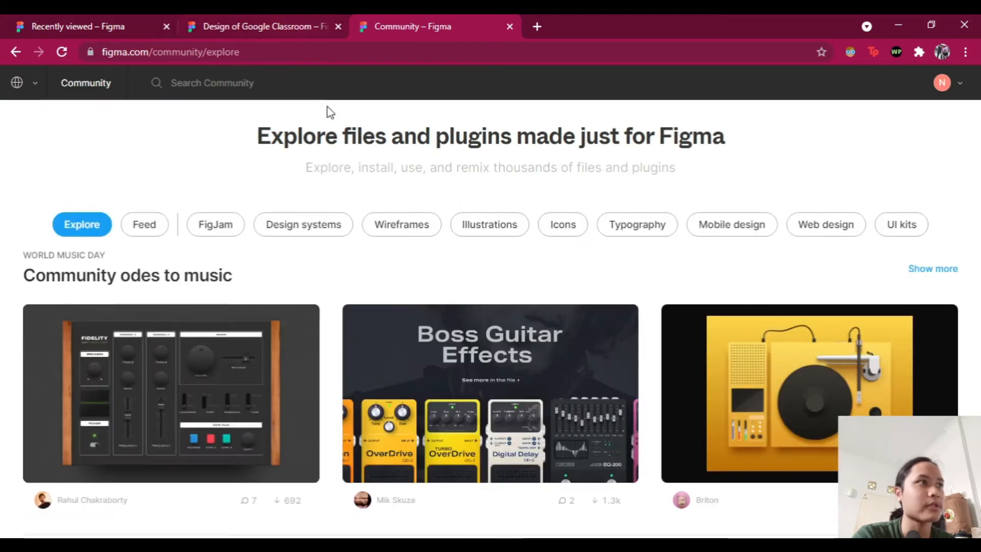
Step: Search the Community for 'mobile', open the Mobile UI kit file and duplicate it
click(255, 83)
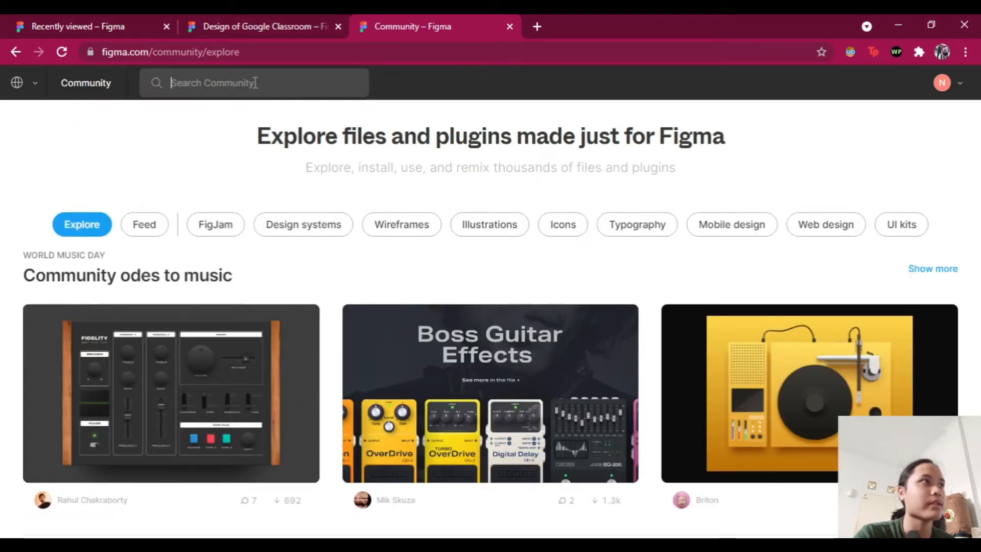
text(mobile)
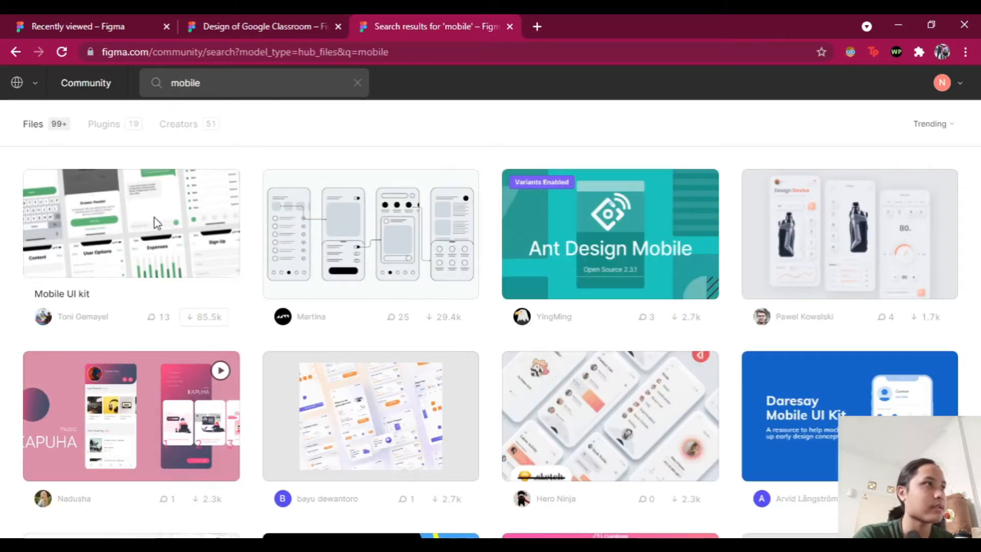
click(128, 225)
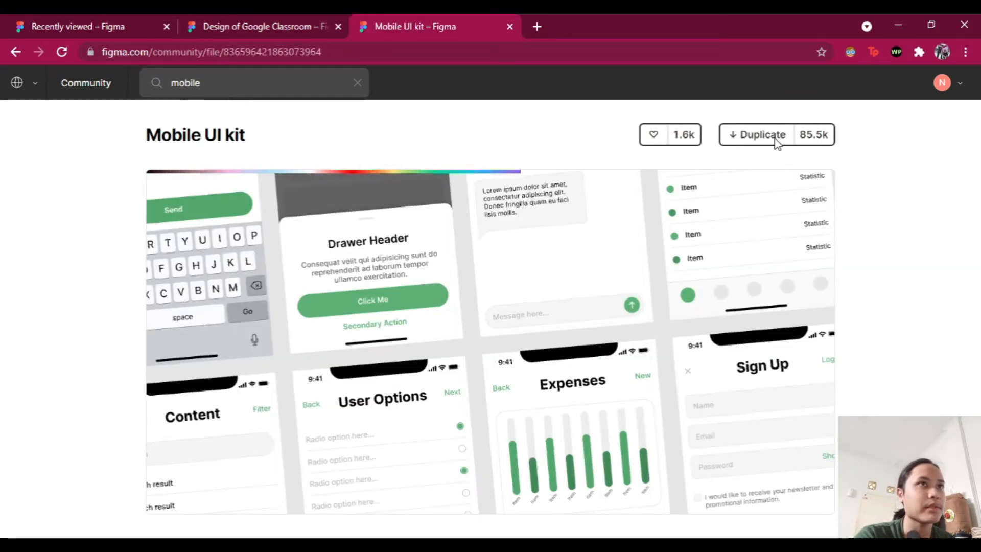
click(758, 136)
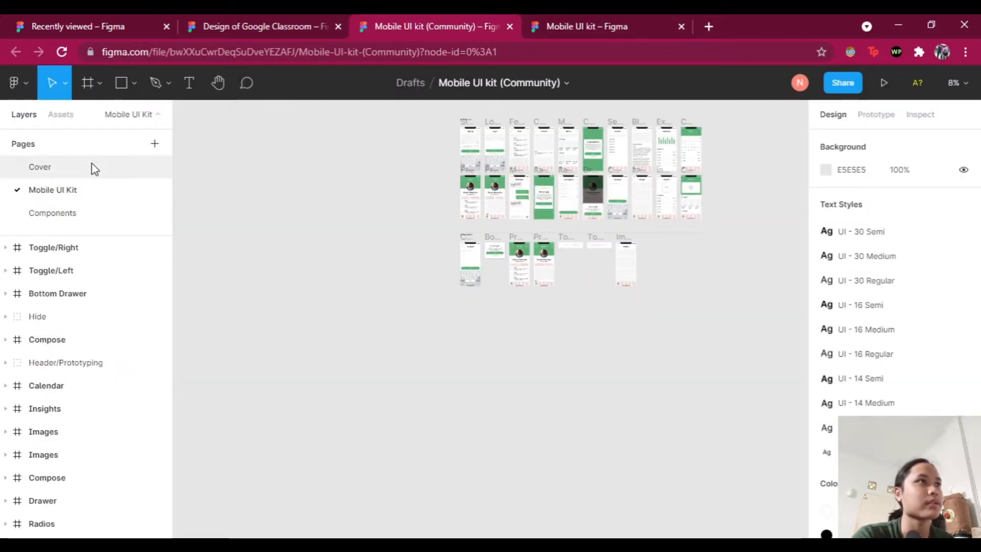
Step: Copy the black iOS status bar from the kit's Sign Up screen, then return to Design of Google Classroom
scroll(480, 197, up, 5)
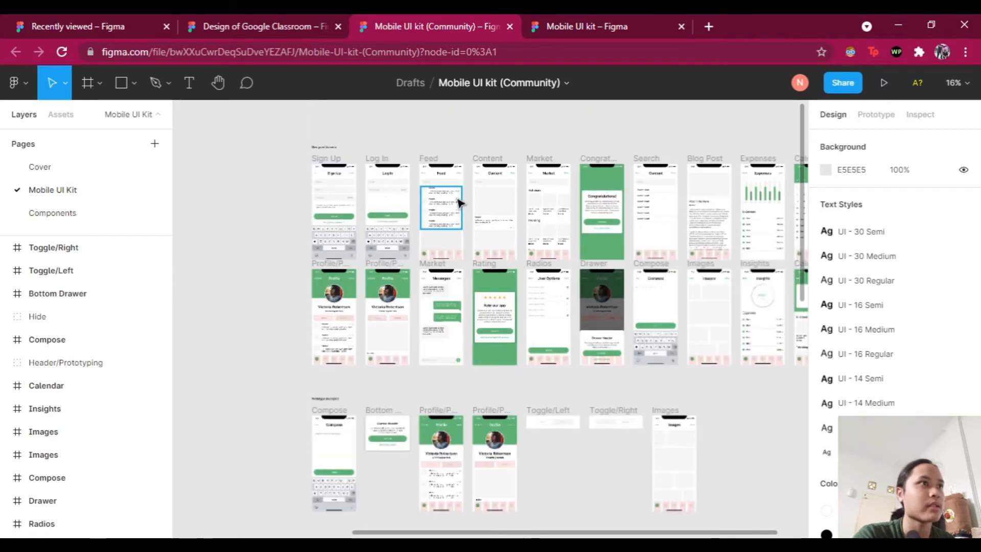
scroll(362, 175, up, 5)
scroll(362, 175, up, 6)
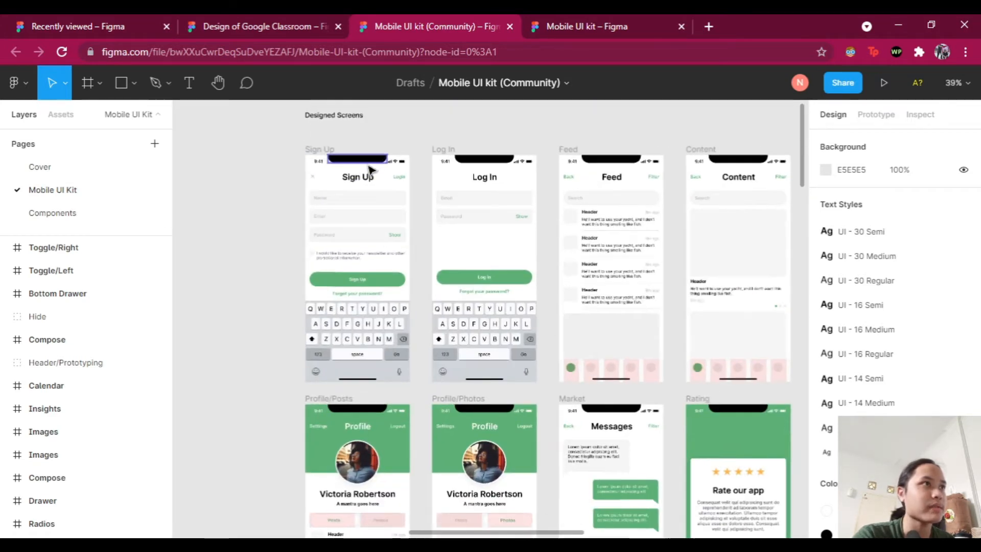
scroll(320, 164, left, 1)
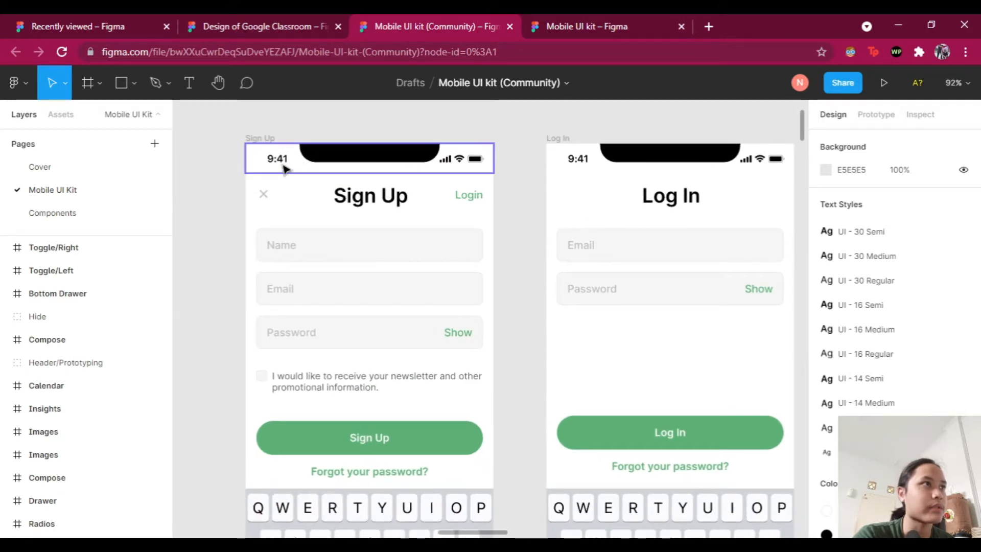
click(285, 169)
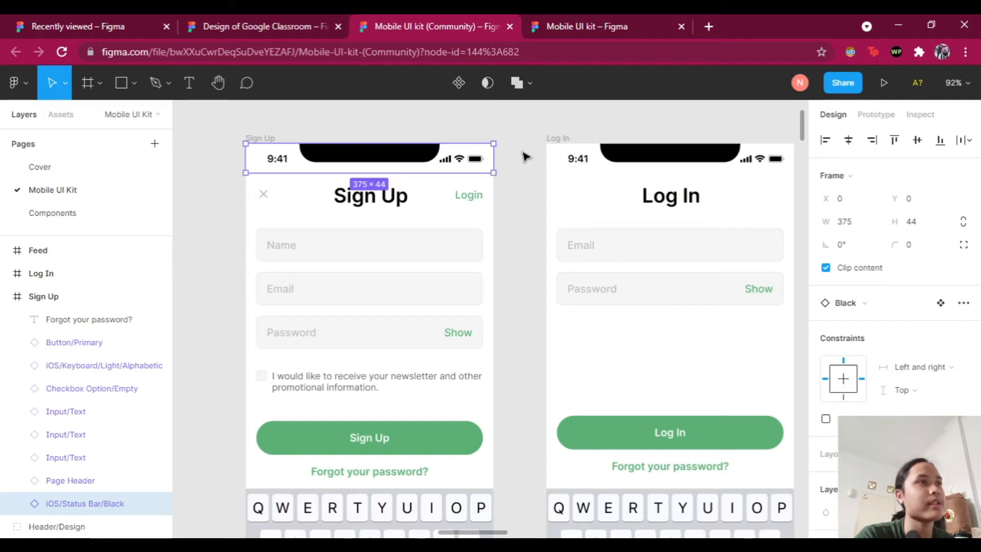
click(302, 121)
click(274, 159)
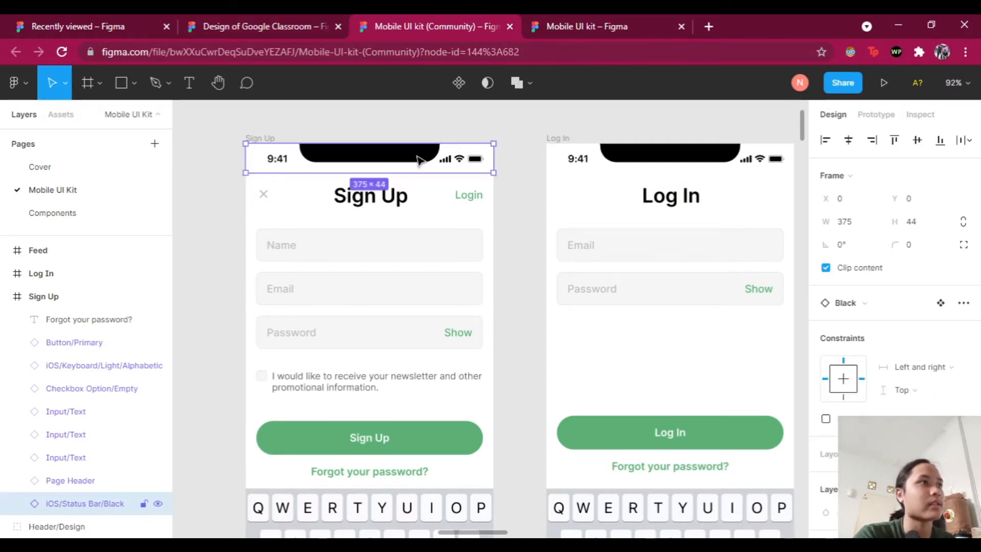
right_click(389, 167)
key(Escape)
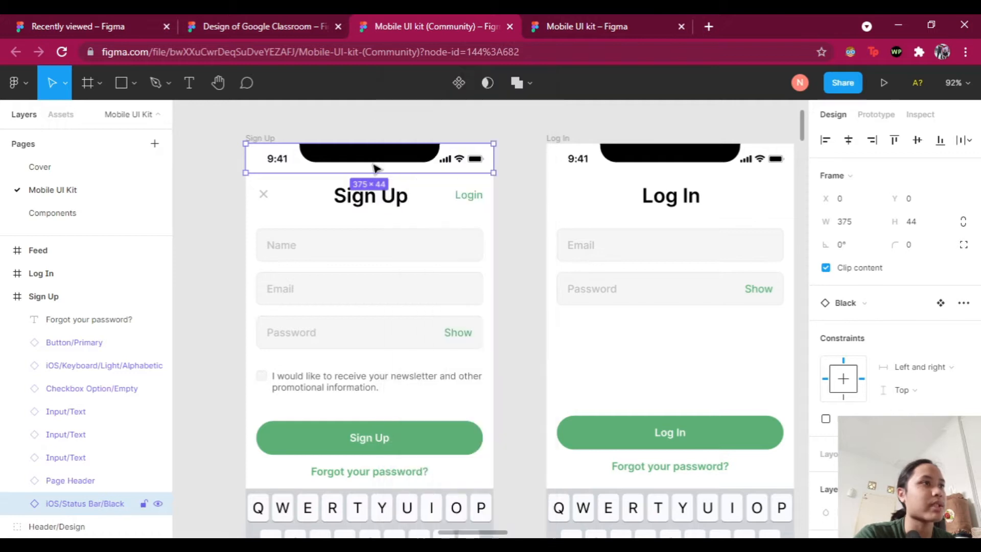
click(271, 24)
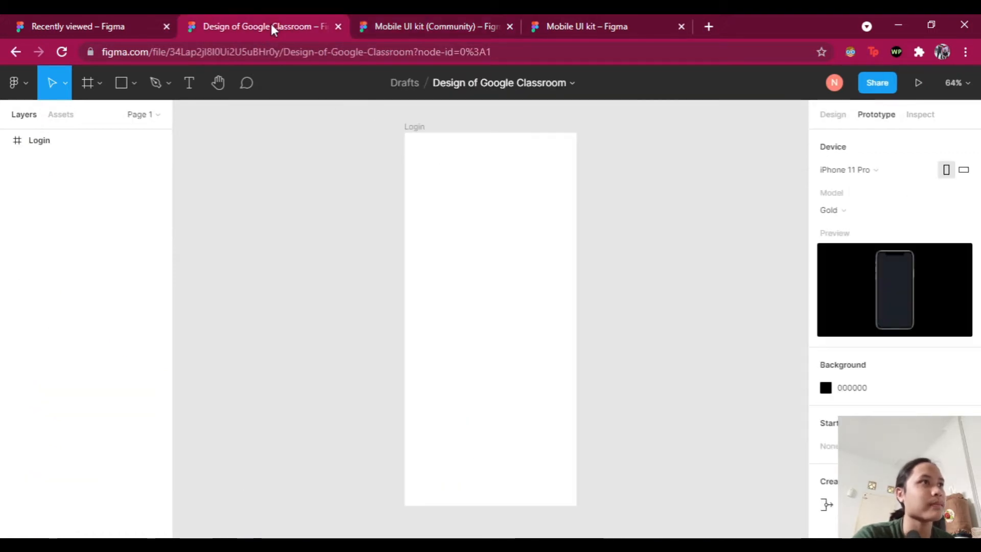
Step: Paste the copied status bar into the Login frame
click(415, 127)
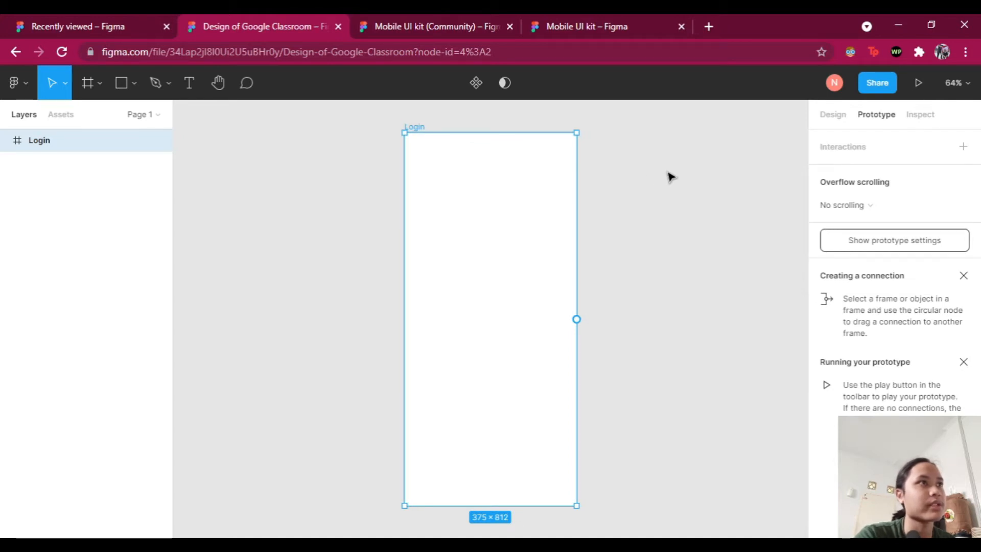
key(ctrl+v)
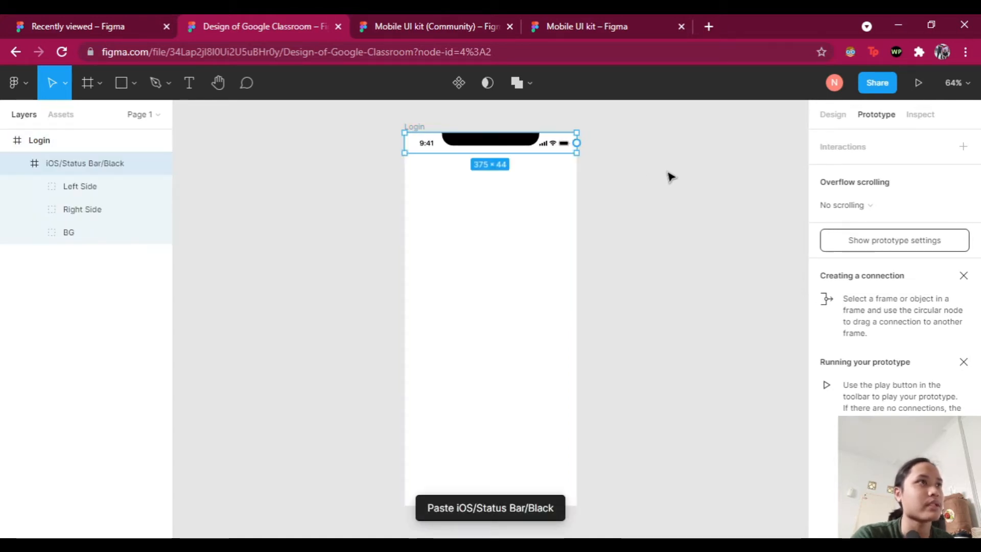
click(624, 164)
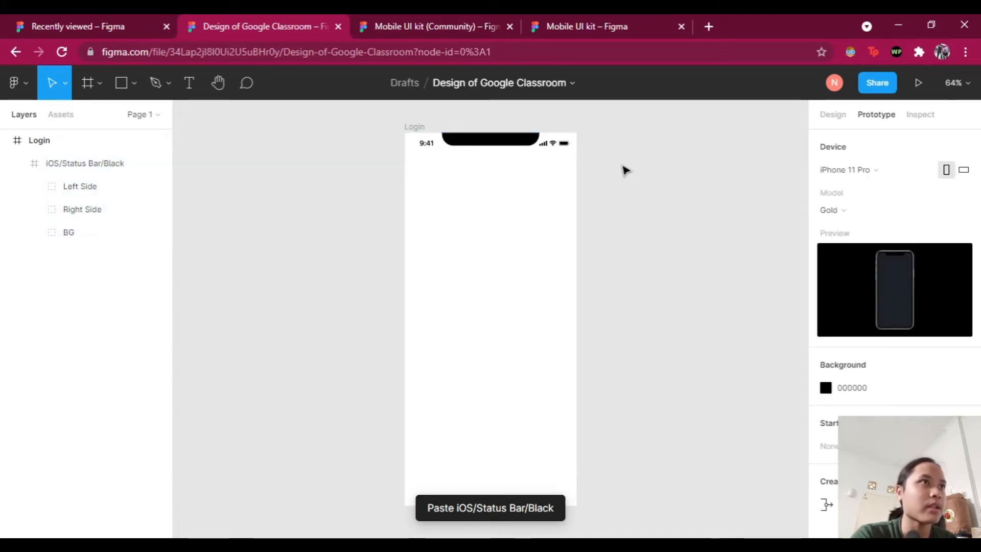
Step: Select the Home Indicator inside the Mobile UI kit's keyboard component
key(ctrl+Tab)
scroll(507, 280, up, 2)
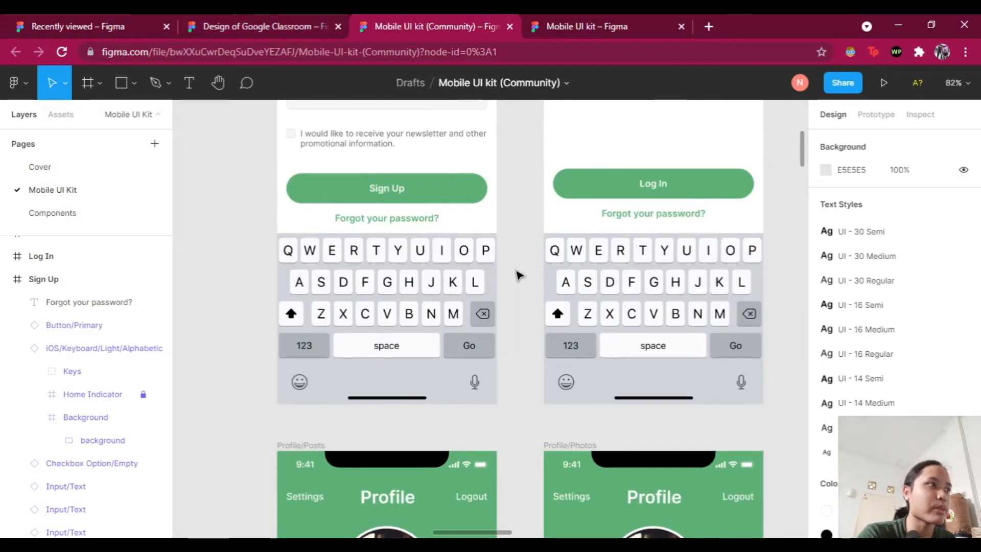
scroll(517, 279, down, 1)
click(393, 391)
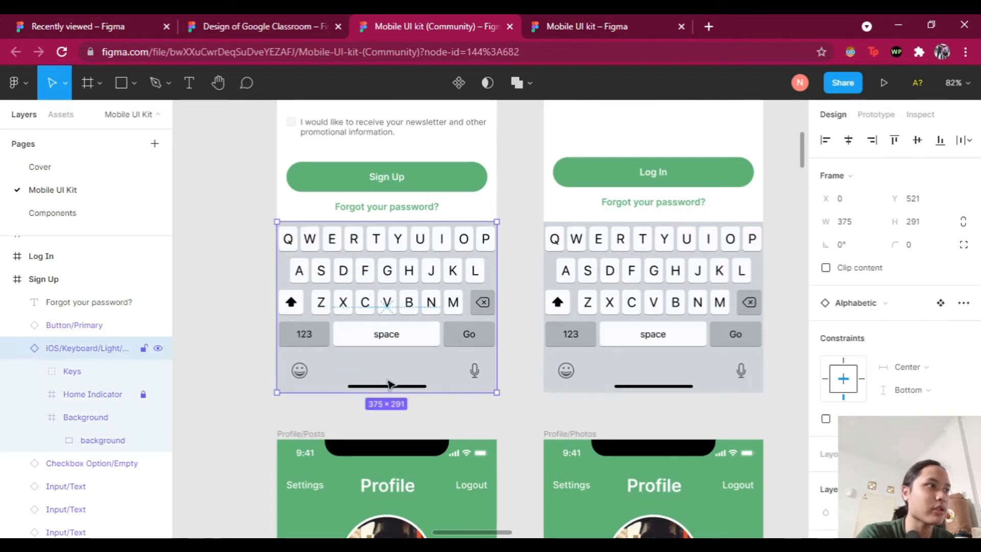
click(79, 397)
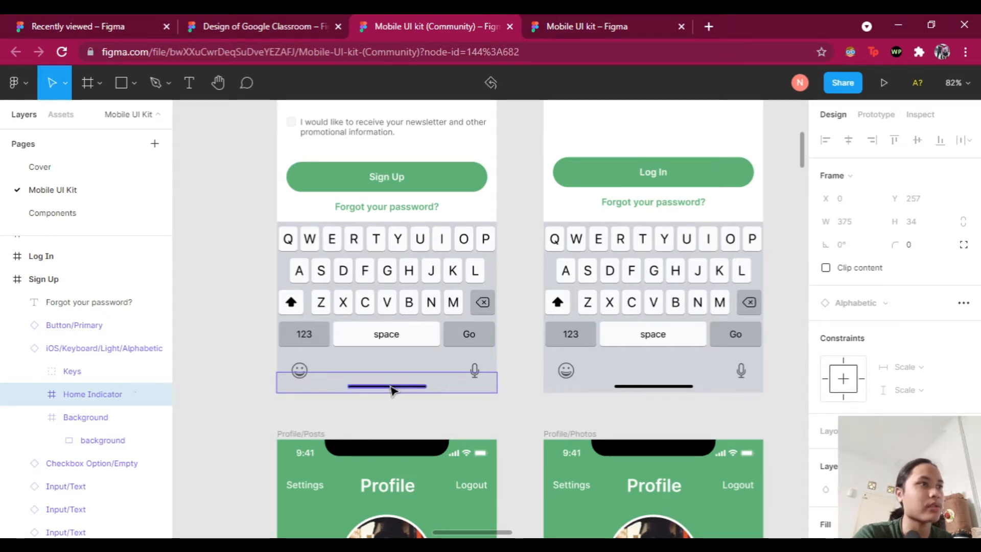
Step: Paste the Home Indicator into Login and move it to the frame's bottom edge
click(267, 27)
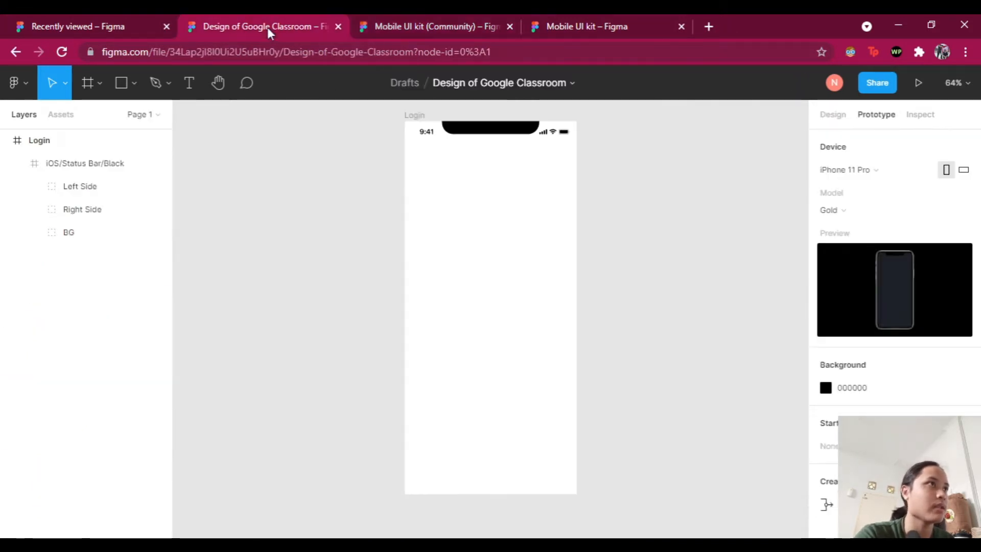
click(417, 117)
scroll(658, 254, down, 1)
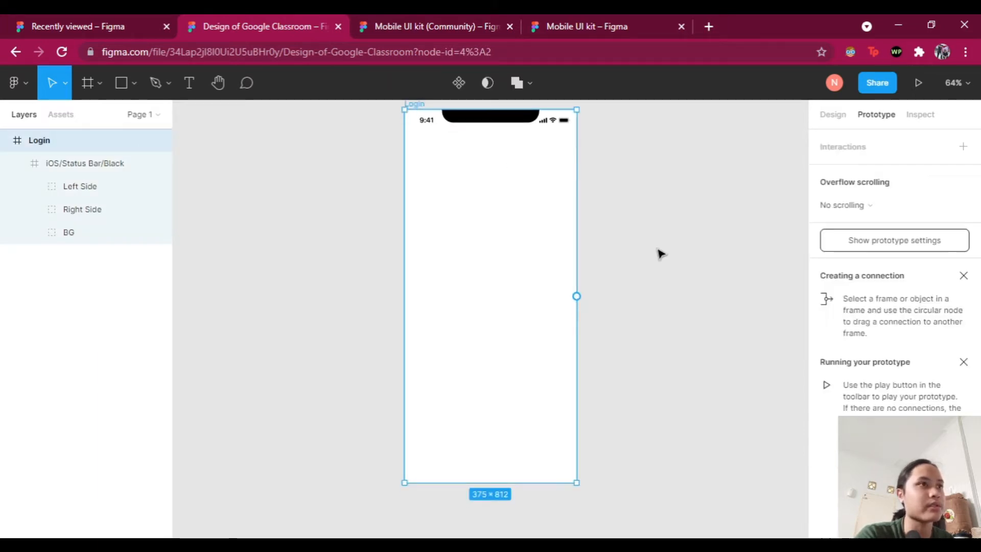
key(ctrl+v)
drag(543, 241, 543, 480)
click(646, 437)
scroll(644, 425, down, 1)
scroll(642, 388, up, 2)
scroll(648, 333, down, 1)
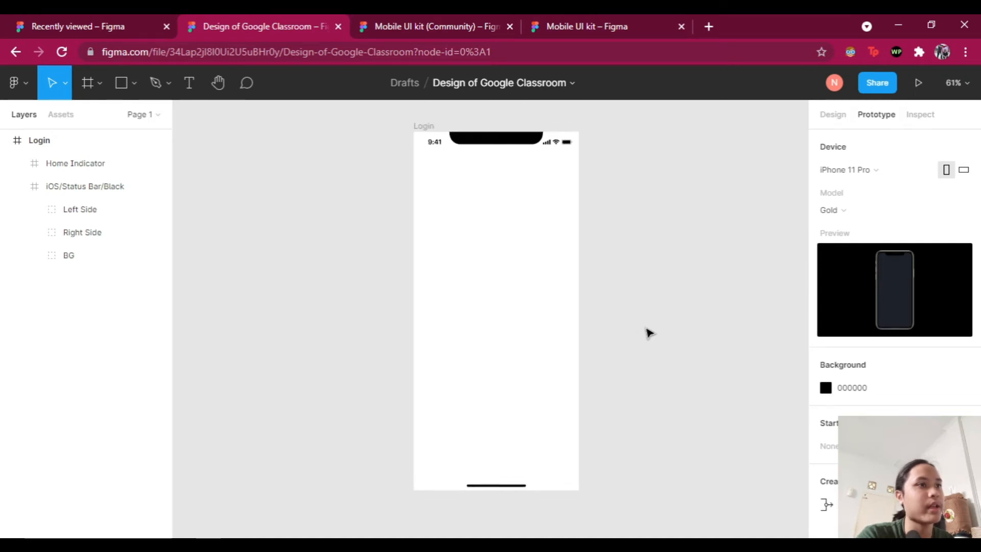
Step: Group the status bar and Home Indicator layers inside Login
scroll(649, 333, down, 1)
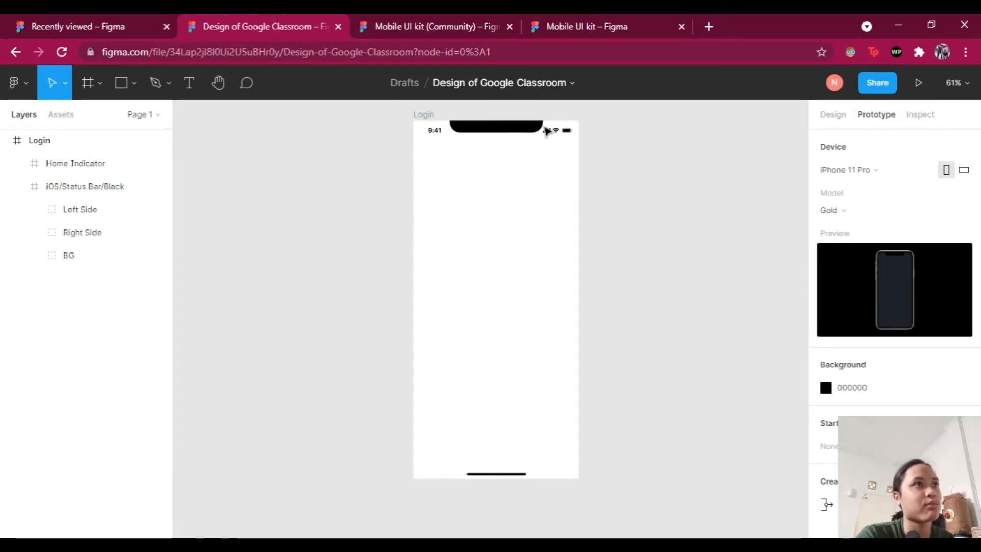
scroll(665, 176, right, 1)
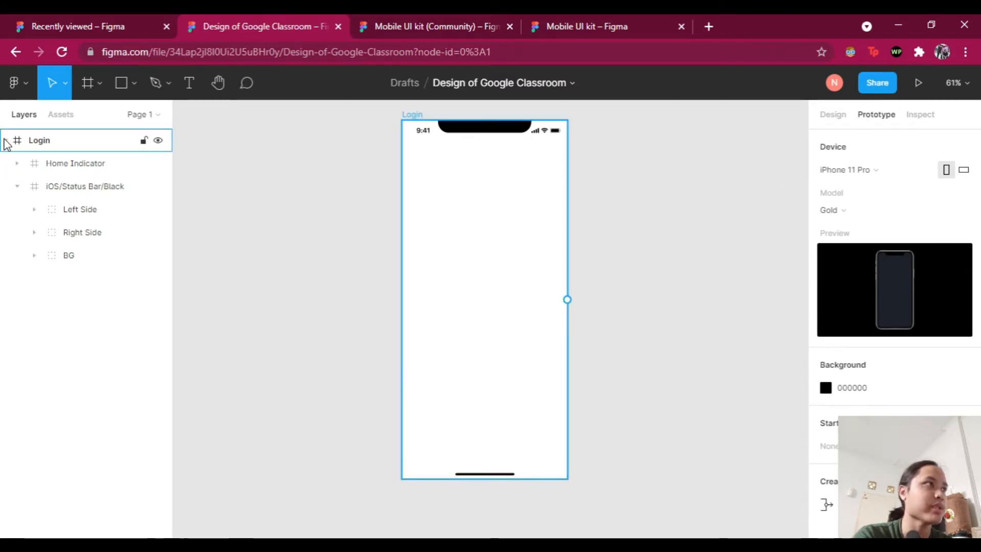
click(17, 187)
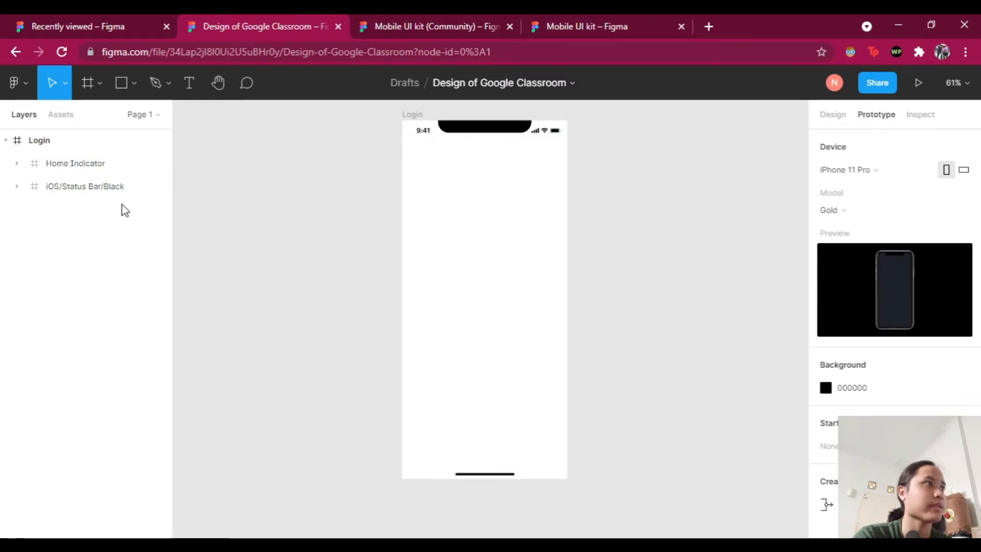
click(79, 186)
shift+click(82, 169)
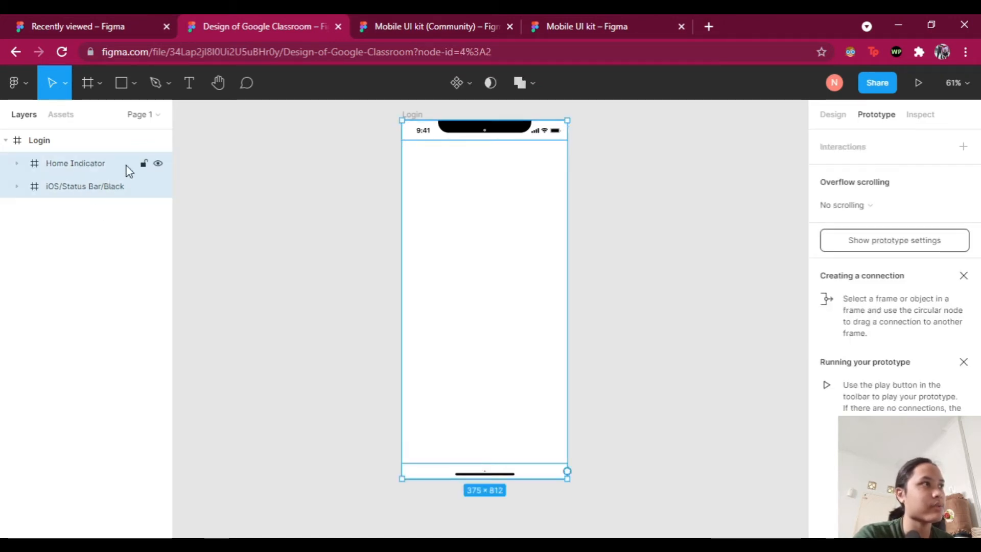
right_click(90, 170)
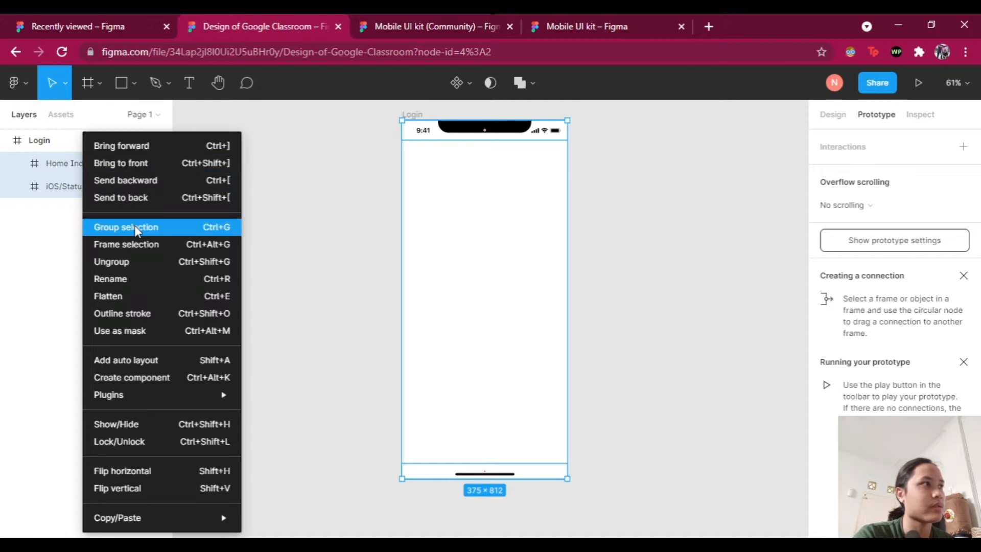
click(136, 227)
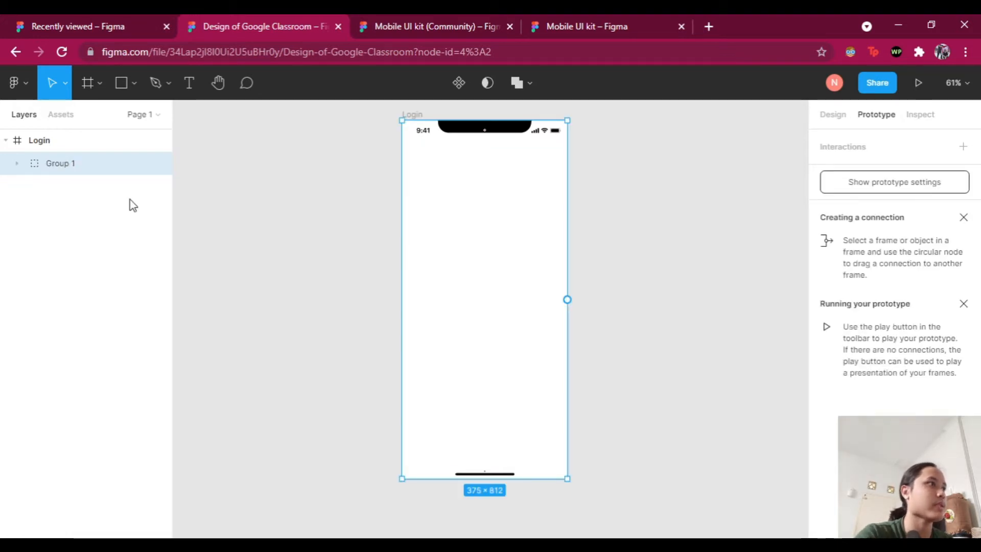
Step: Rename the new group to 'Icon bar'
right_click(59, 164)
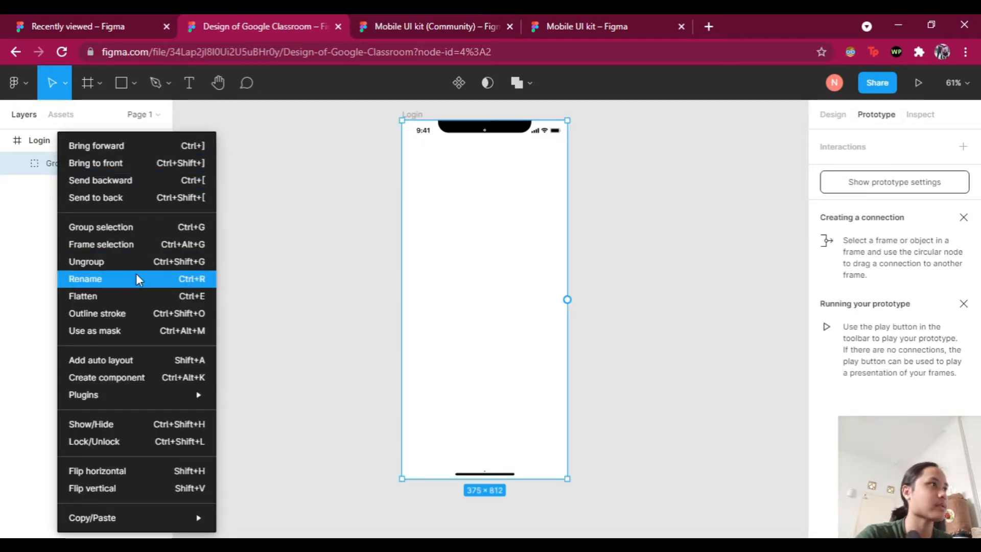
click(131, 279)
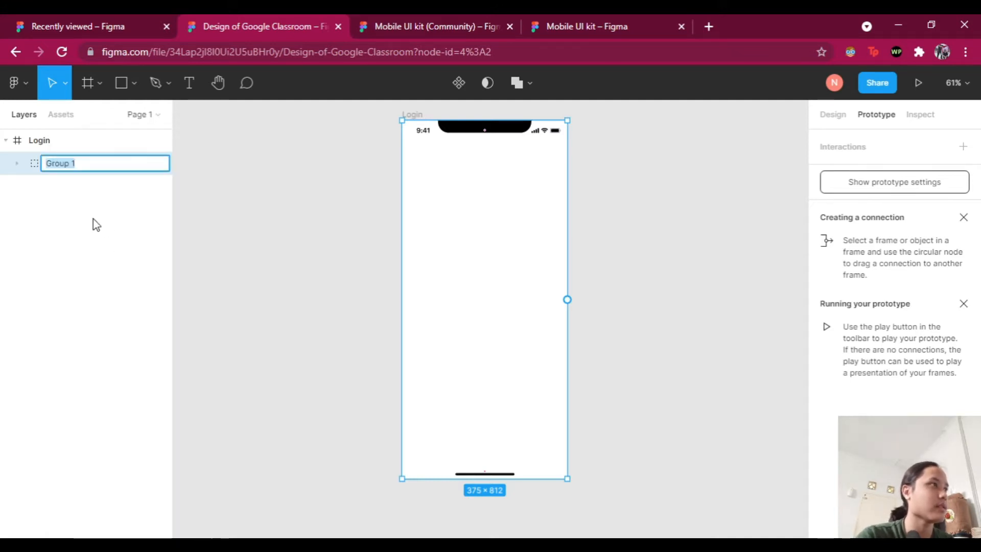
key(BackSpace)
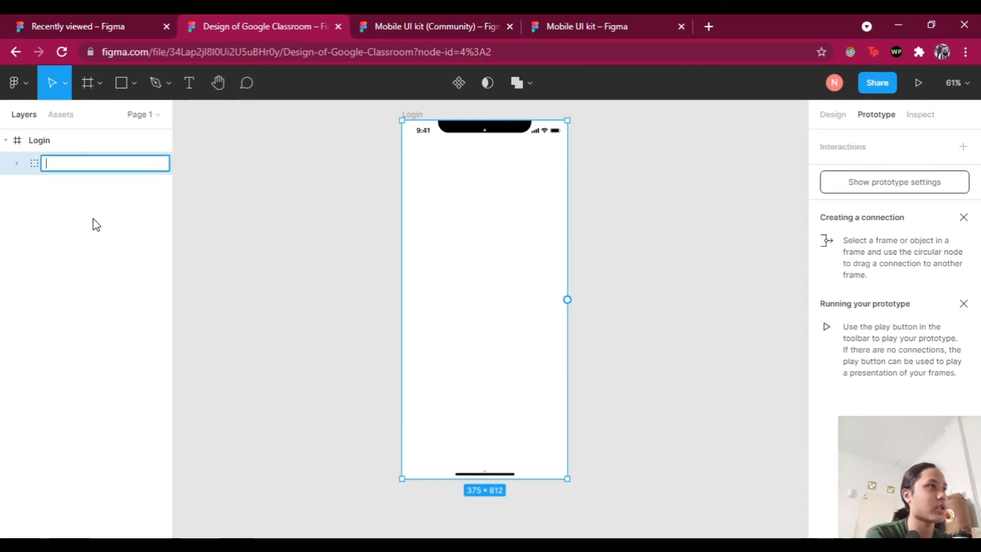
key(BackSpace)
key(BackSpace)
key(BackSpace)
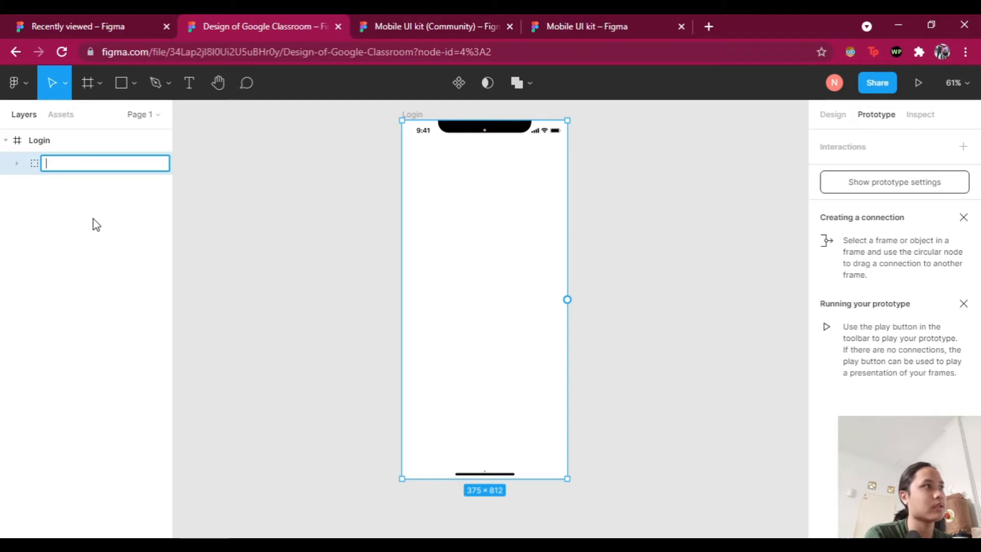
text(Icon bar)
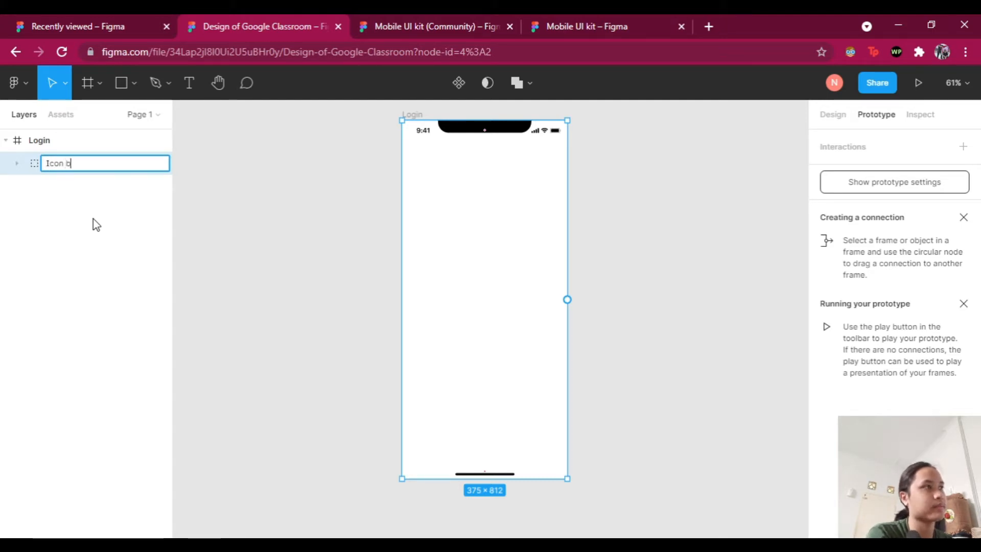
key(Return)
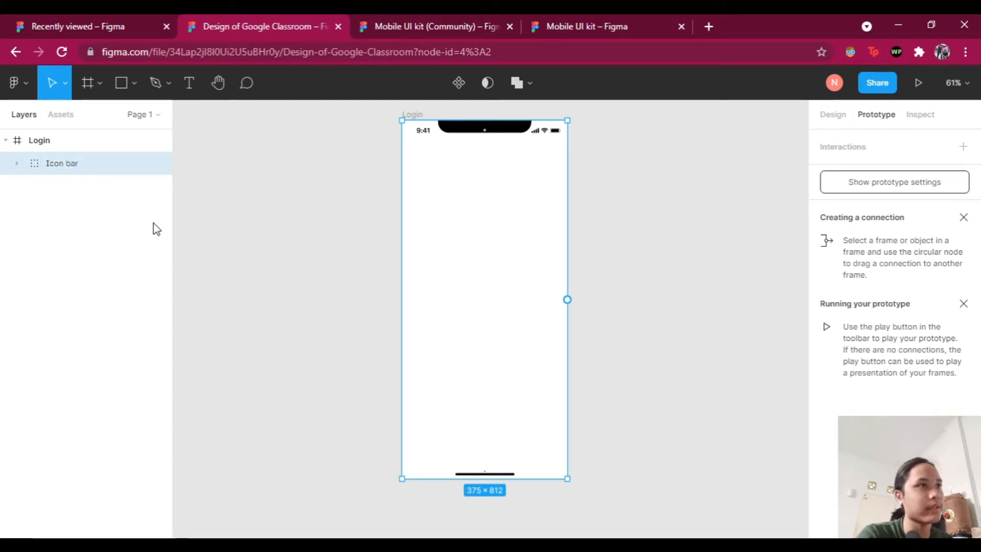
click(153, 228)
Step: Duplicate the whole Login frame to make a second screen
scroll(480, 230, up, 1)
click(479, 143)
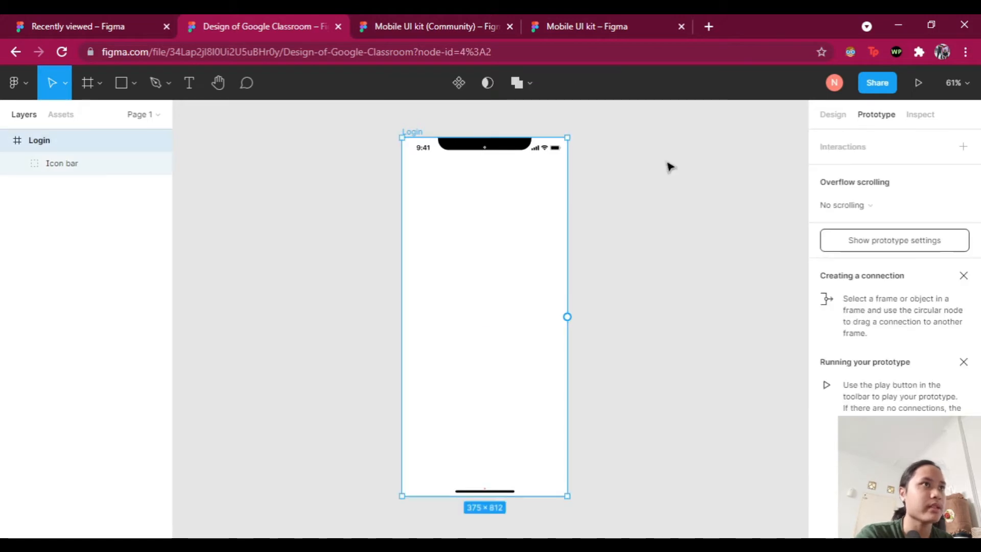
scroll(670, 166, down, 2)
scroll(670, 166, right, 3)
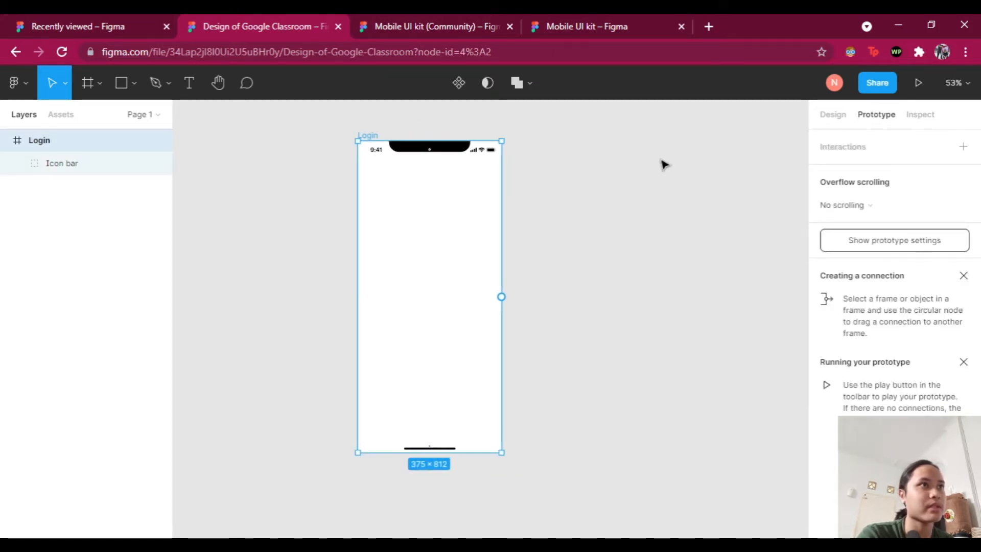
scroll(634, 165, down, 1)
scroll(634, 164, right, 1)
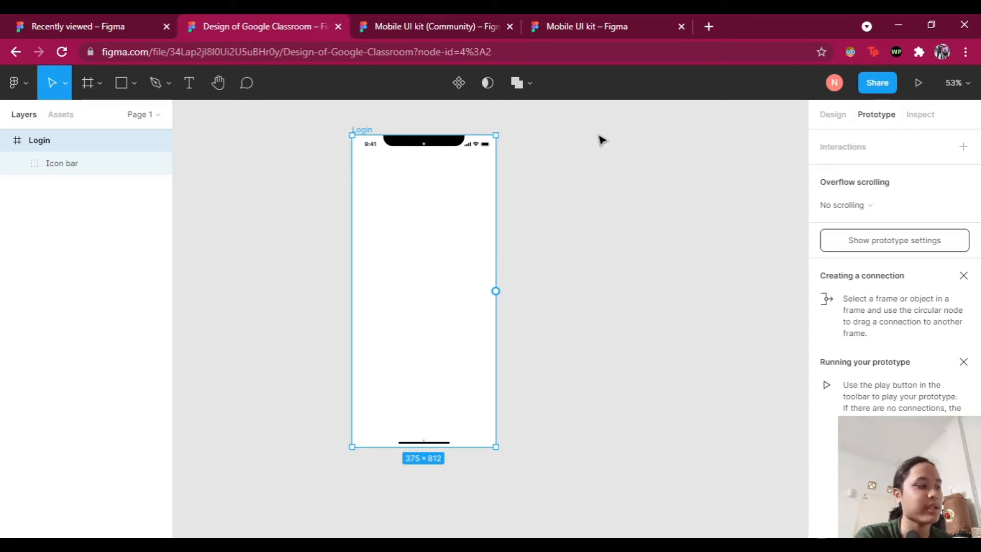
key(ctrl+d)
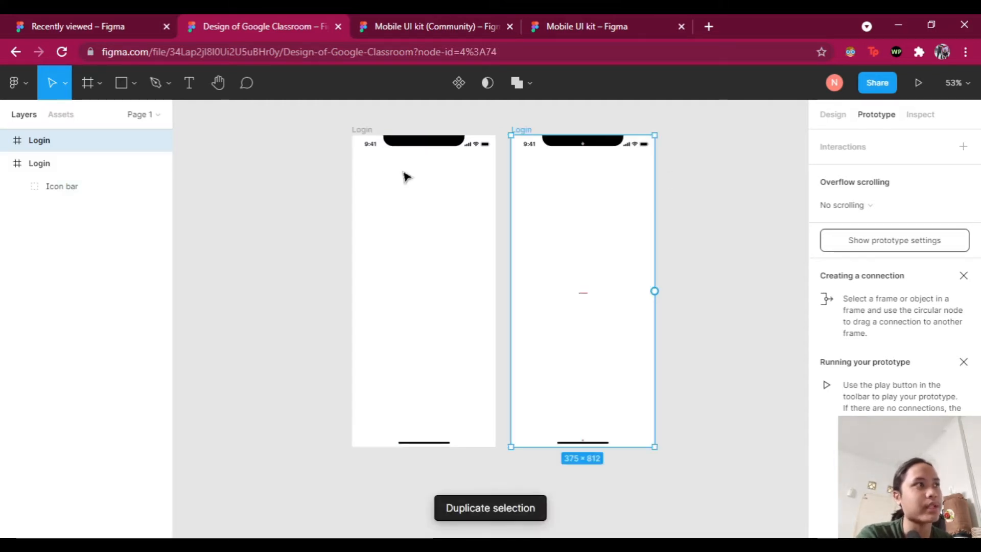
Step: Reorder the duplicated frame in Layers and rename it 'Password'
click(5, 164)
drag(78, 150, 87, 183)
click(72, 148)
click(71, 164)
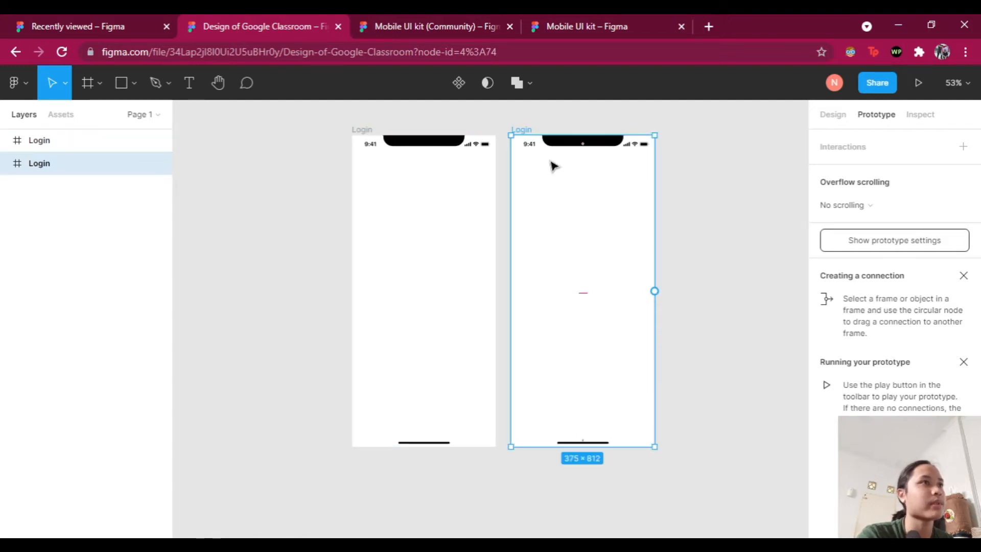
double_click(43, 167)
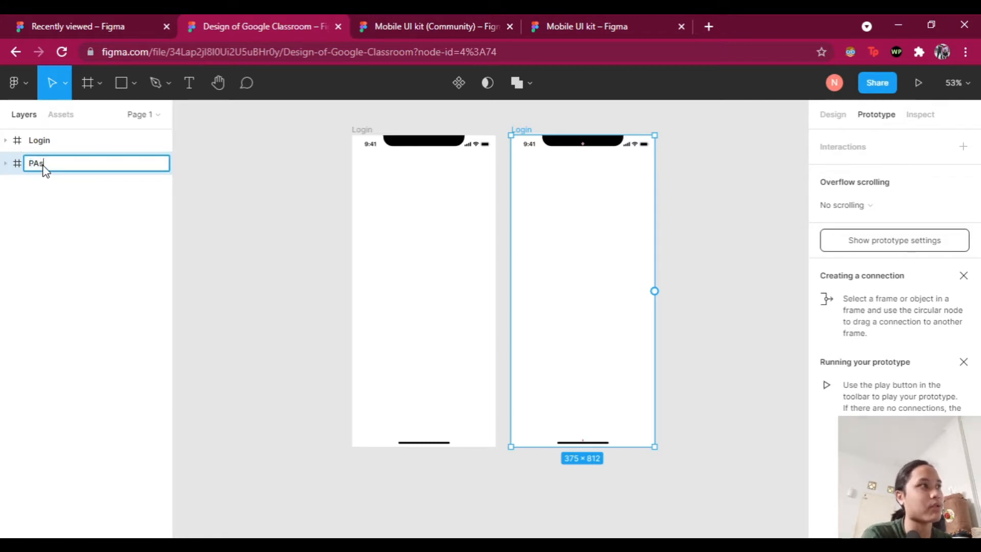
text(Password)
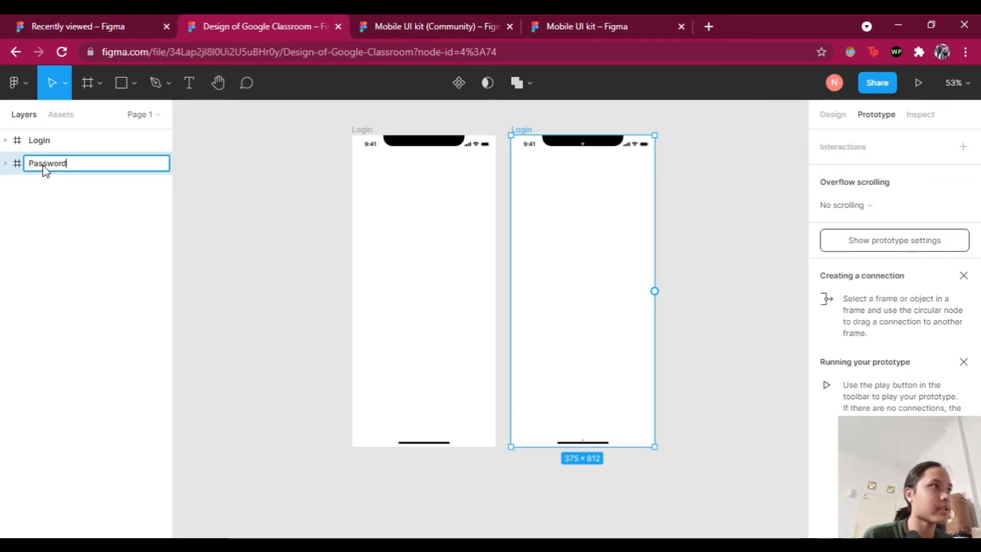
click(276, 236)
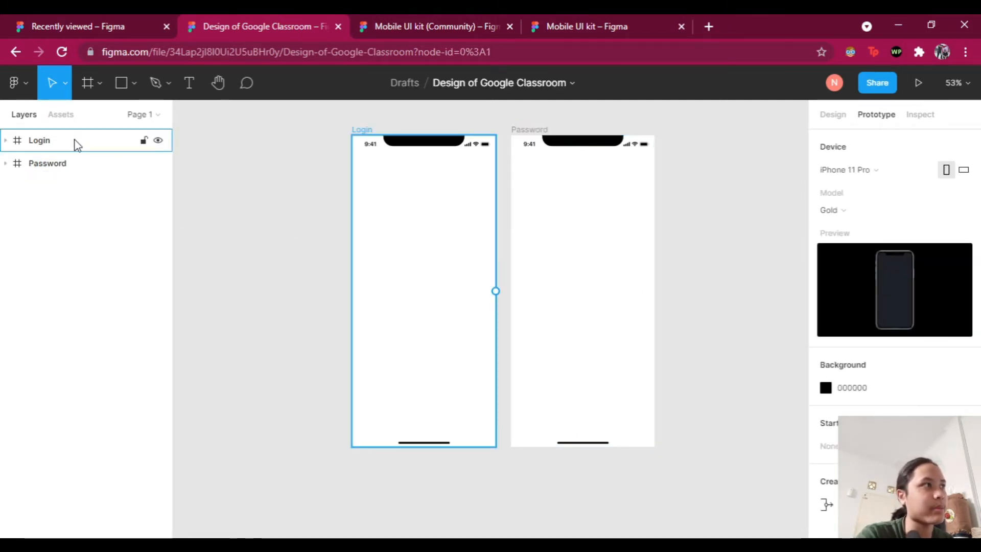
Step: Rename the original Login frame to 'Login (Email)'
click(41, 143)
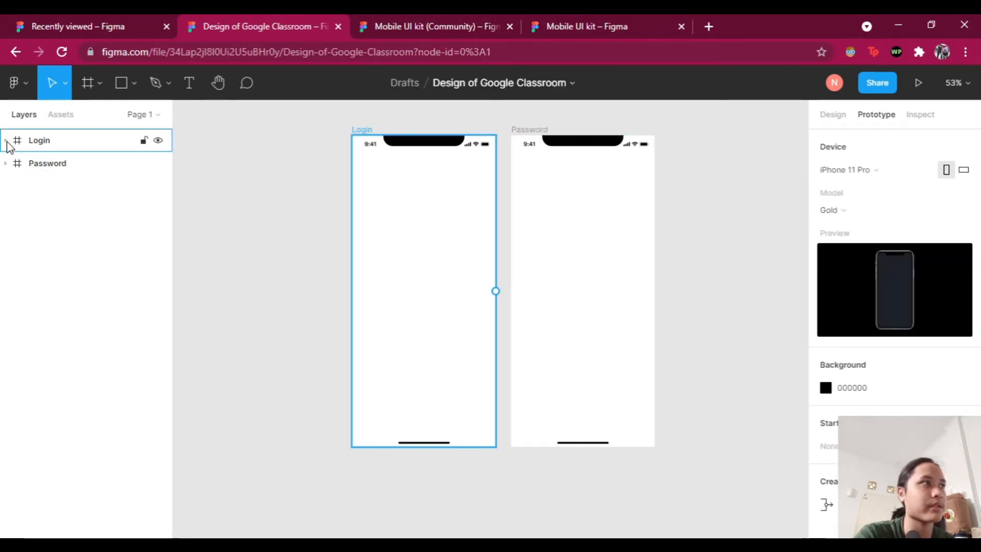
double_click(52, 145)
click(76, 142)
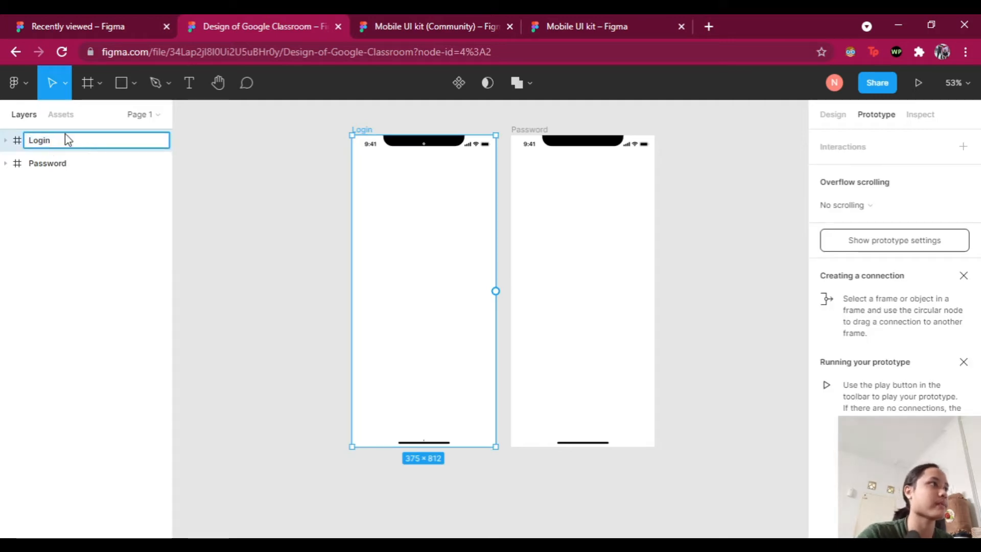
text((En)
text(ail)
text())
click(273, 231)
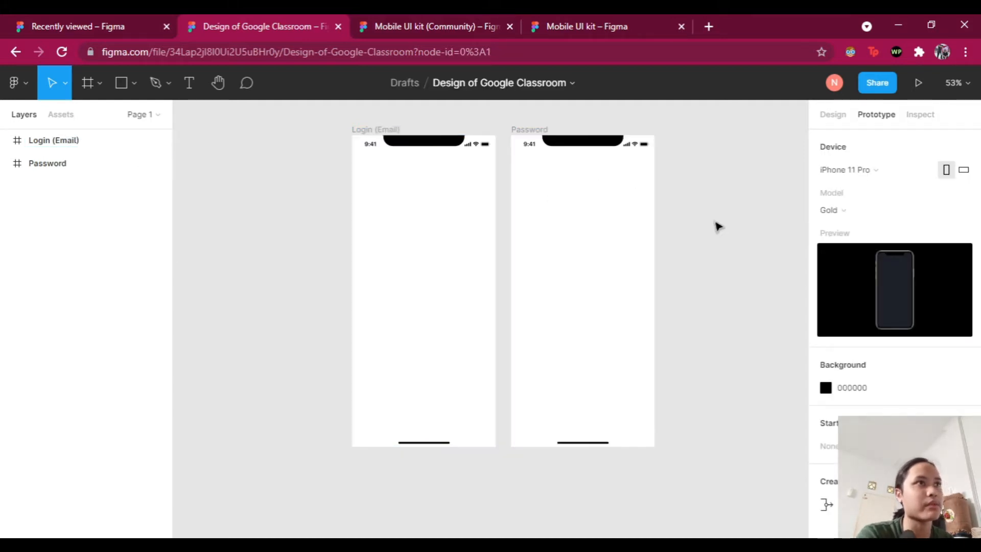
Step: Duplicate the Password frame, reorder the copy in Layers, and name it 'Homepage'
scroll(716, 204, right, 3)
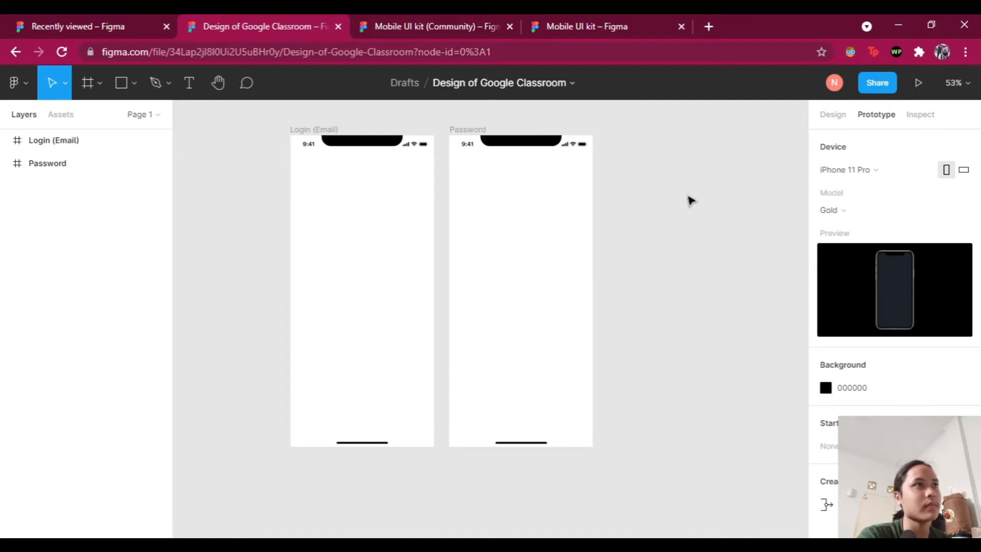
click(467, 133)
click(466, 134)
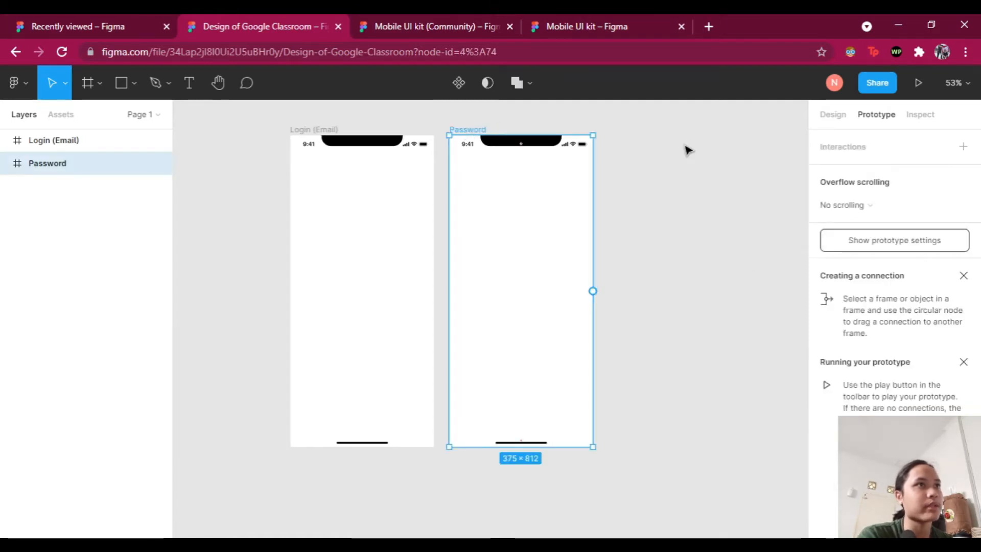
key(ctrl+d)
scroll(620, 179, right, 1)
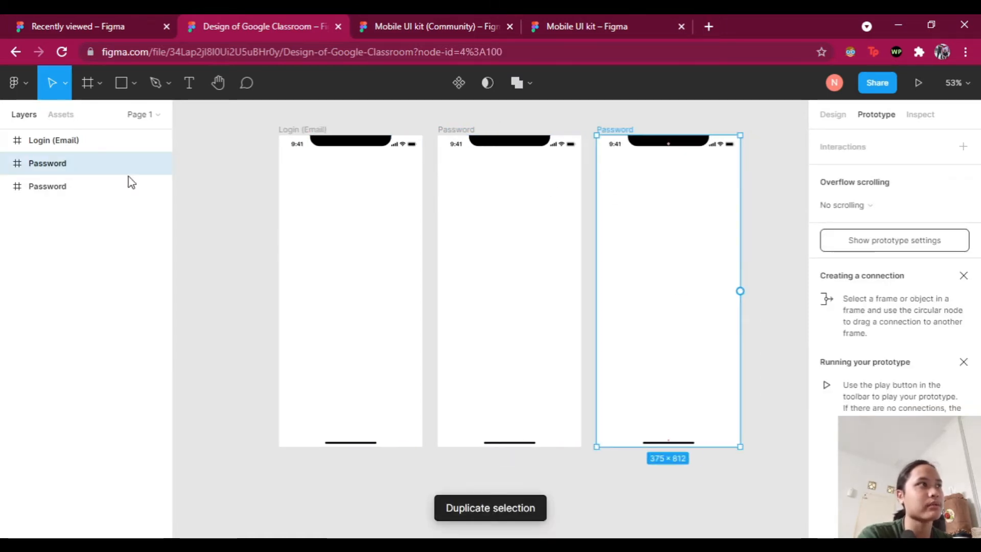
click(91, 192)
drag(88, 173, 87, 200)
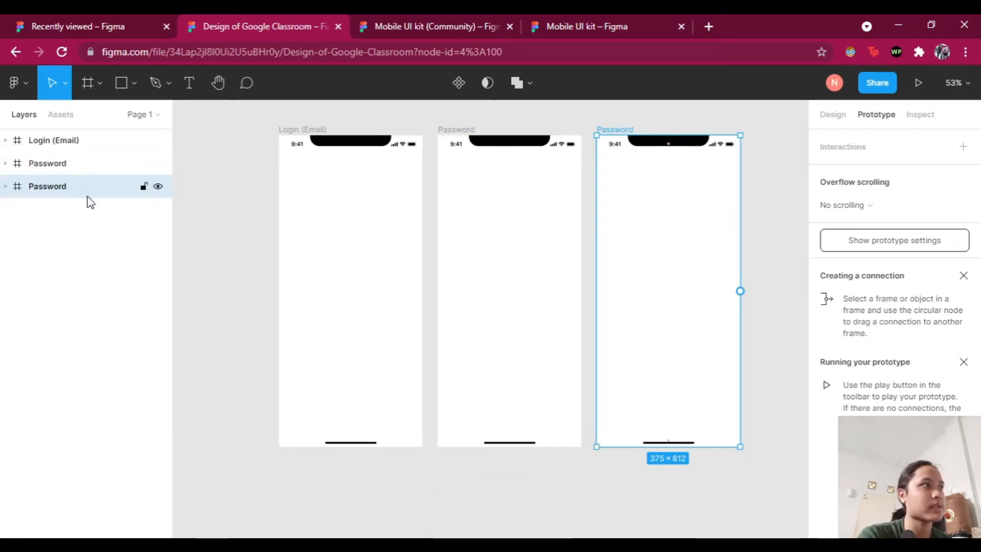
double_click(55, 191)
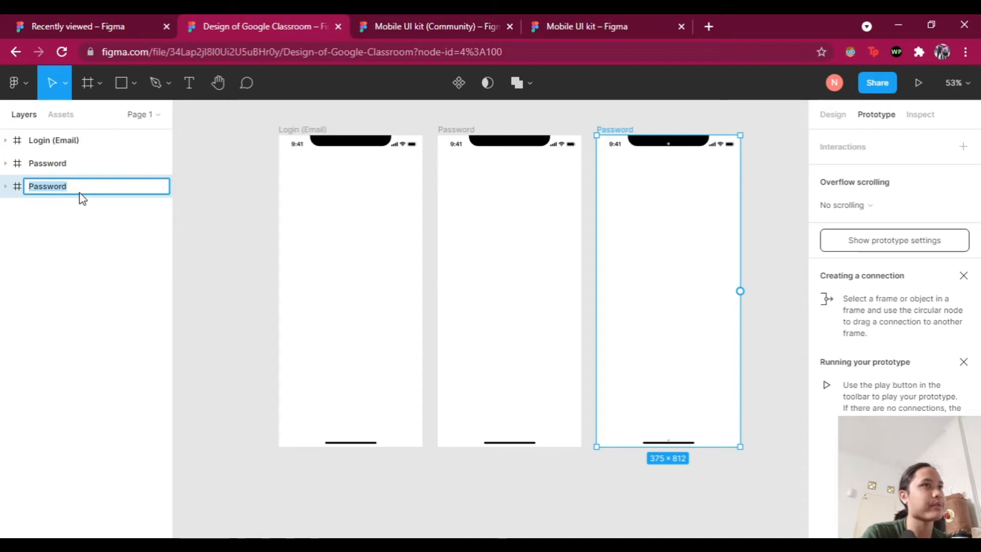
text(Homepage)
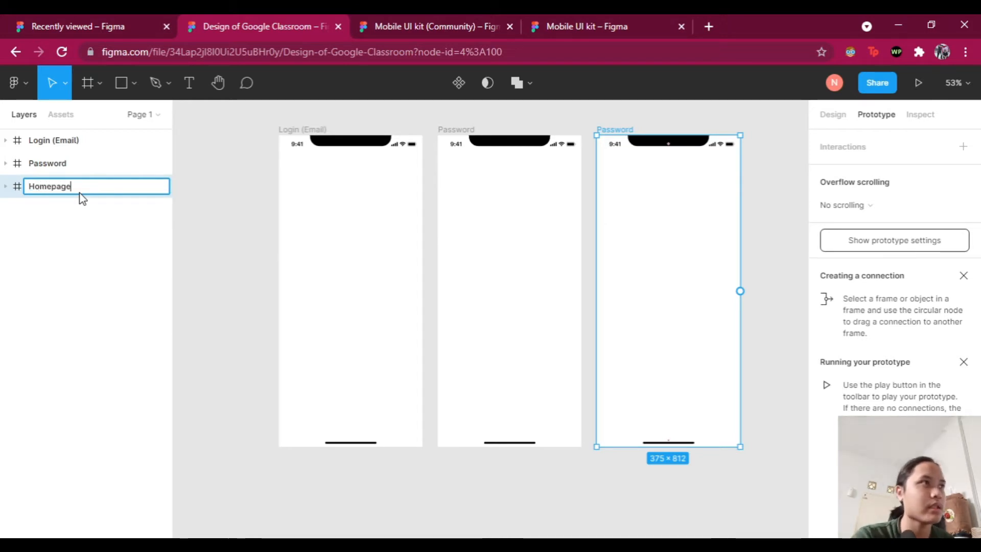
click(228, 169)
Step: Look over the frames and expand the Resource frame's layer to reveal its parts
scroll(353, 153, right, 5)
scroll(378, 159, left, 5)
scroll(506, 168, right, 1)
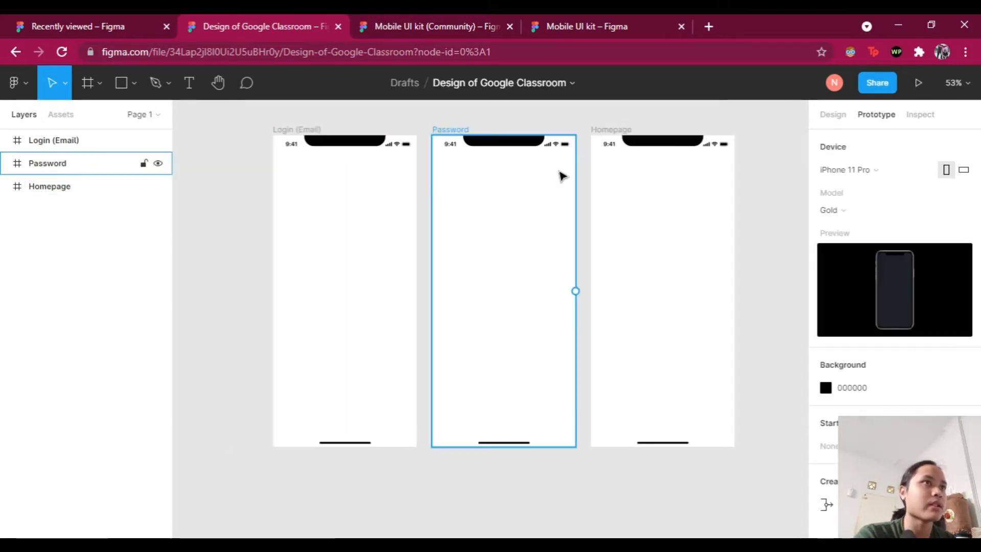
scroll(459, 186, left, 2)
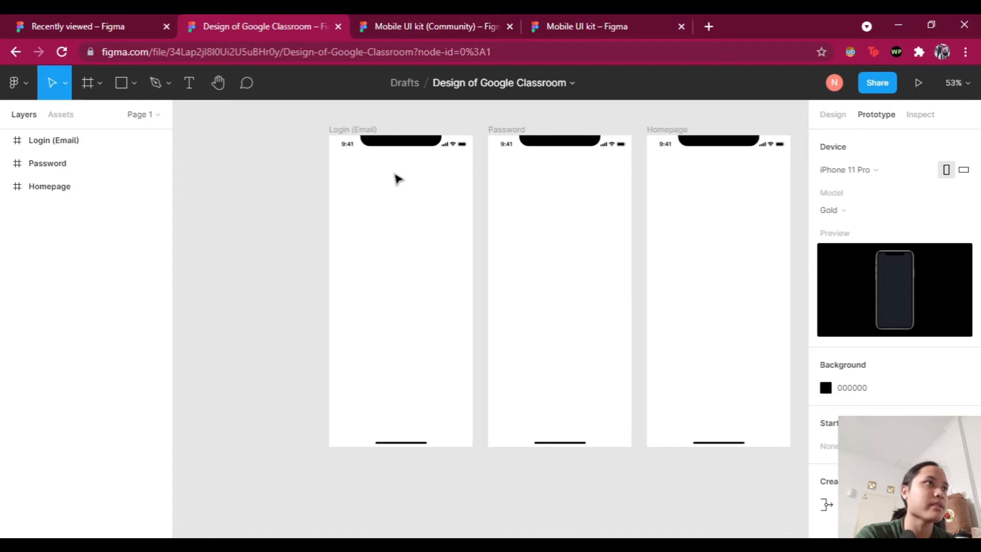
scroll(401, 169, left, 2)
scroll(521, 201, up, 2)
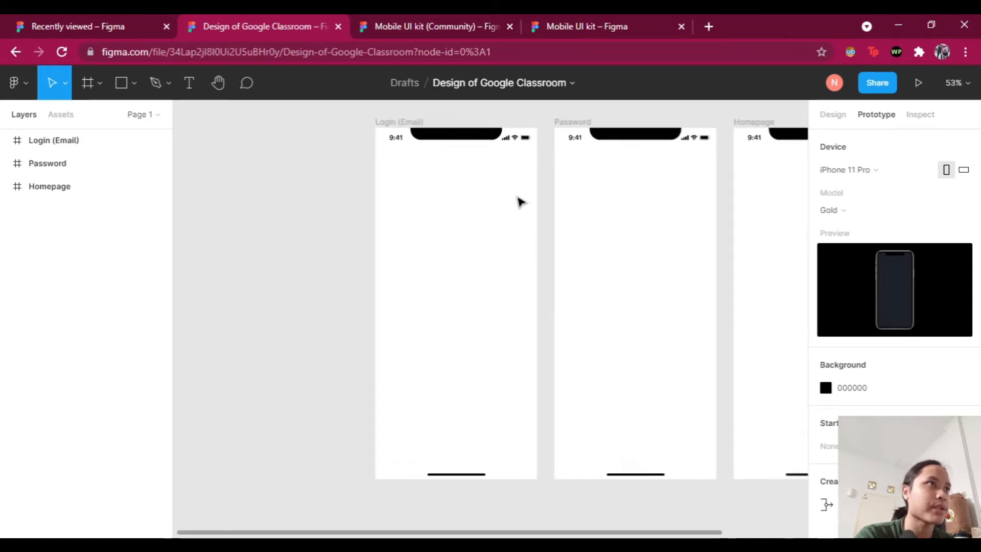
scroll(591, 259, up, 3)
scroll(561, 251, down, 3)
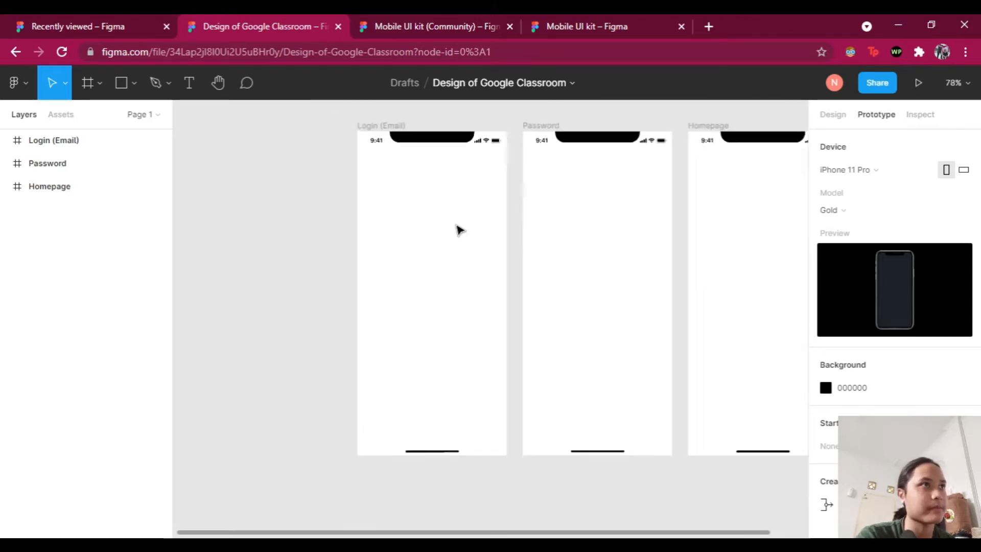
scroll(521, 248, up, 2)
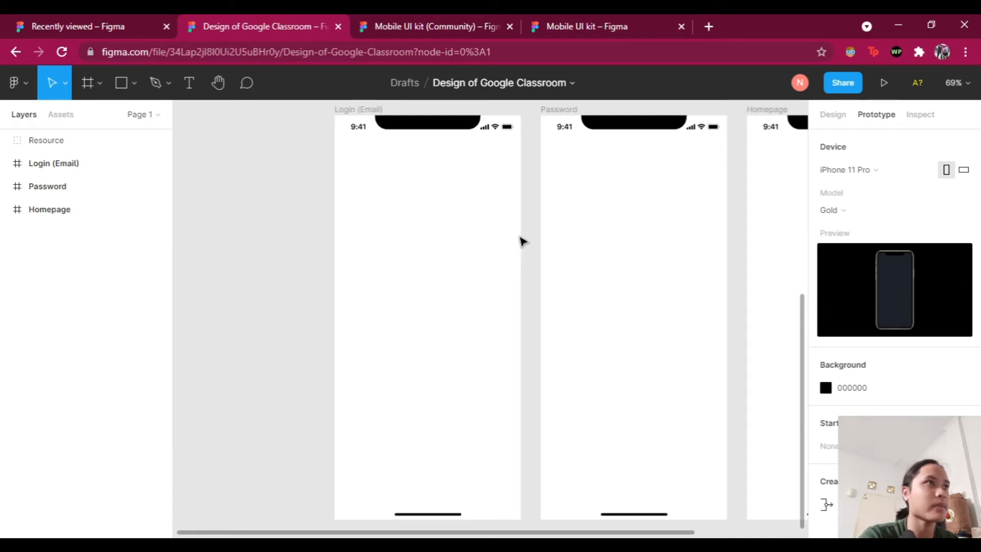
click(354, 110)
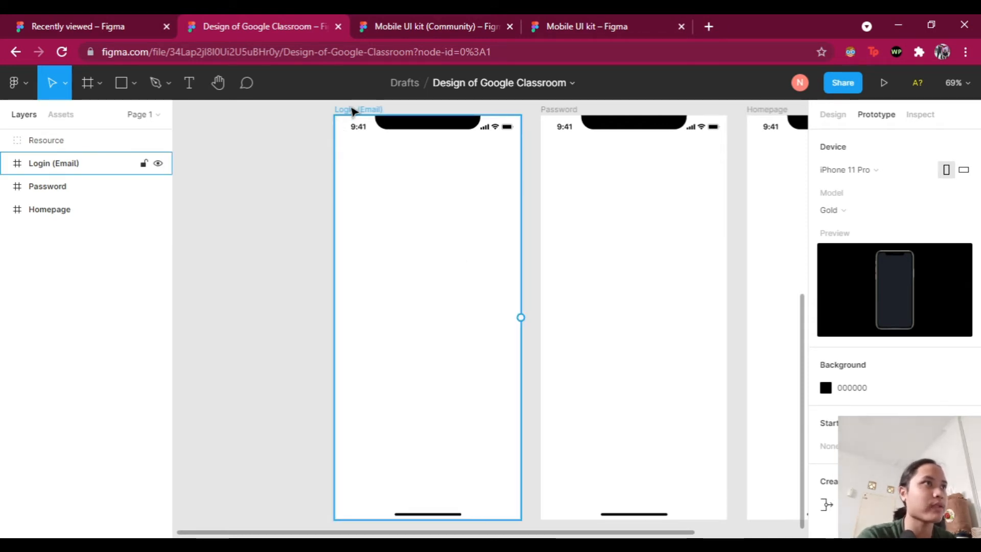
click(288, 238)
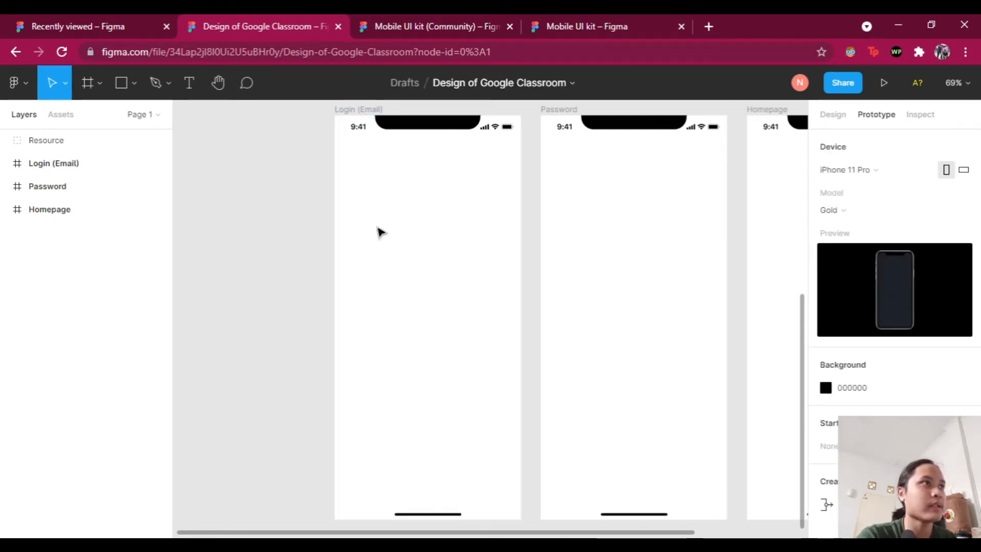
scroll(621, 199, up, 8)
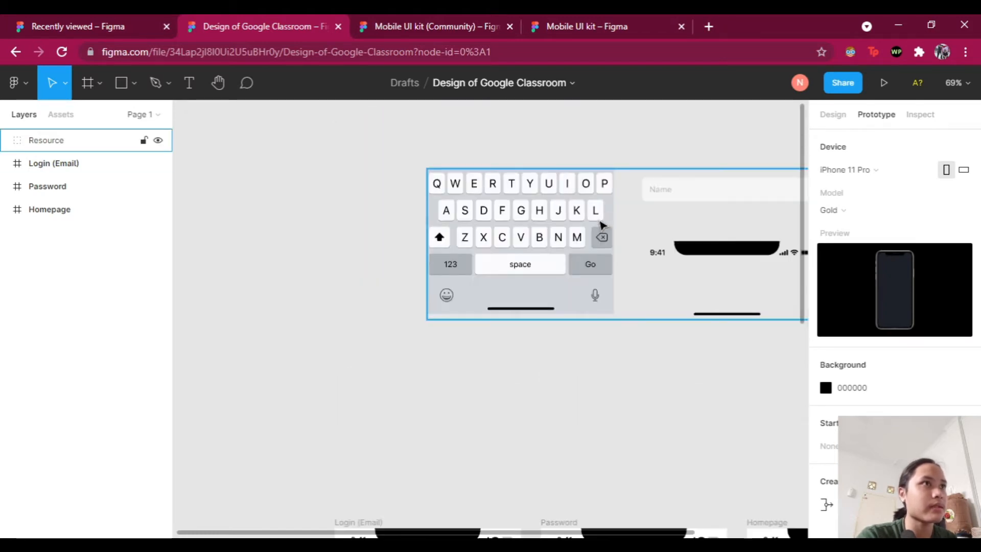
scroll(594, 223, right, 3)
click(36, 142)
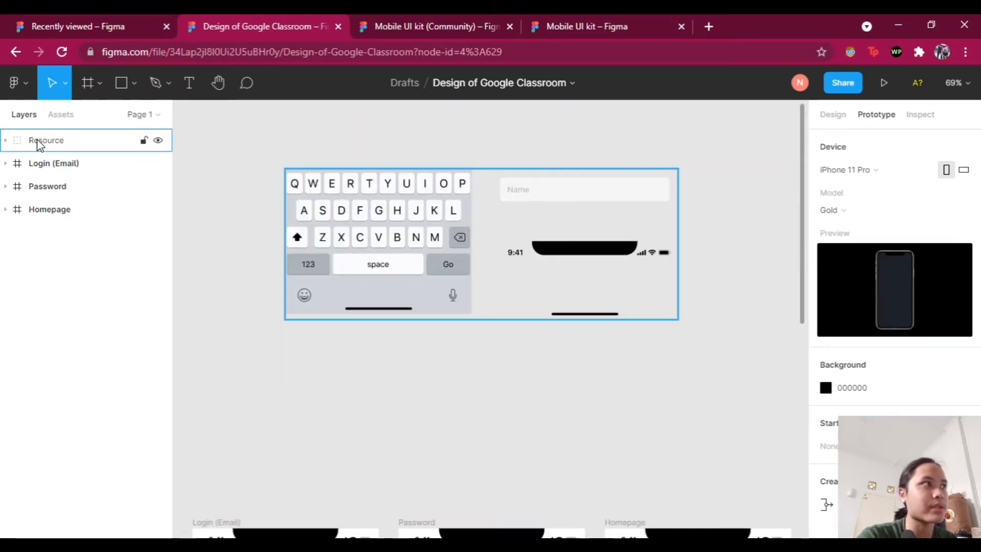
click(6, 142)
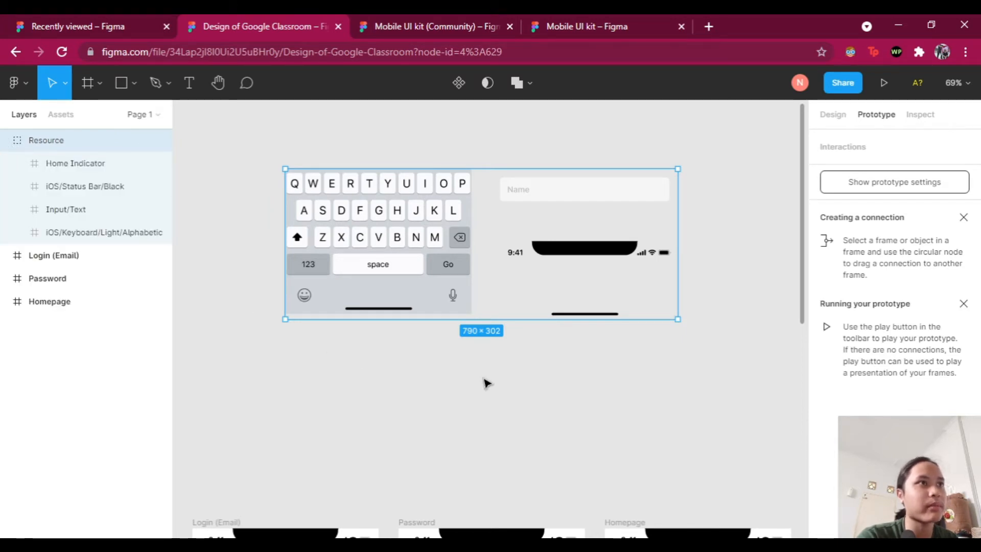
click(484, 381)
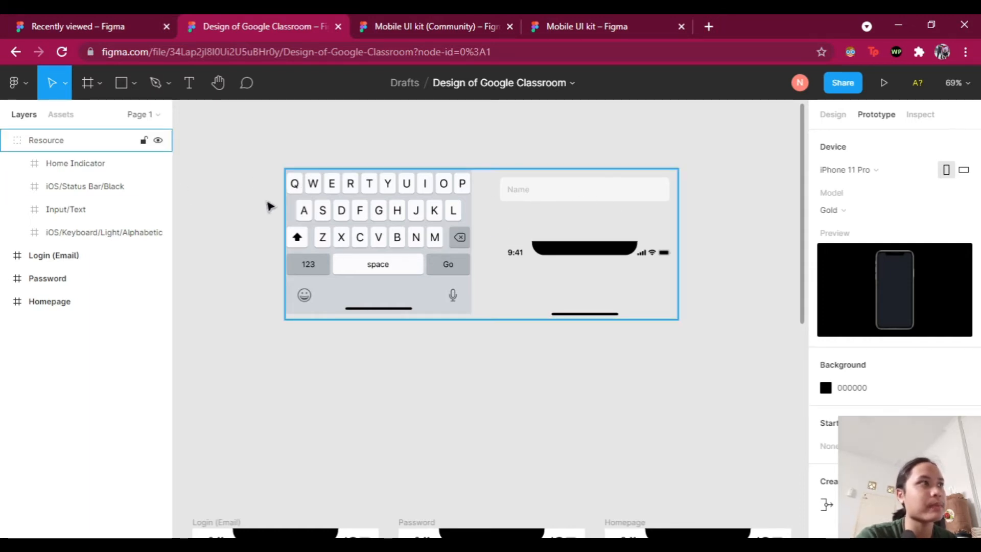
Step: Select the Input/Text name field component inside the Resource frame
click(93, 211)
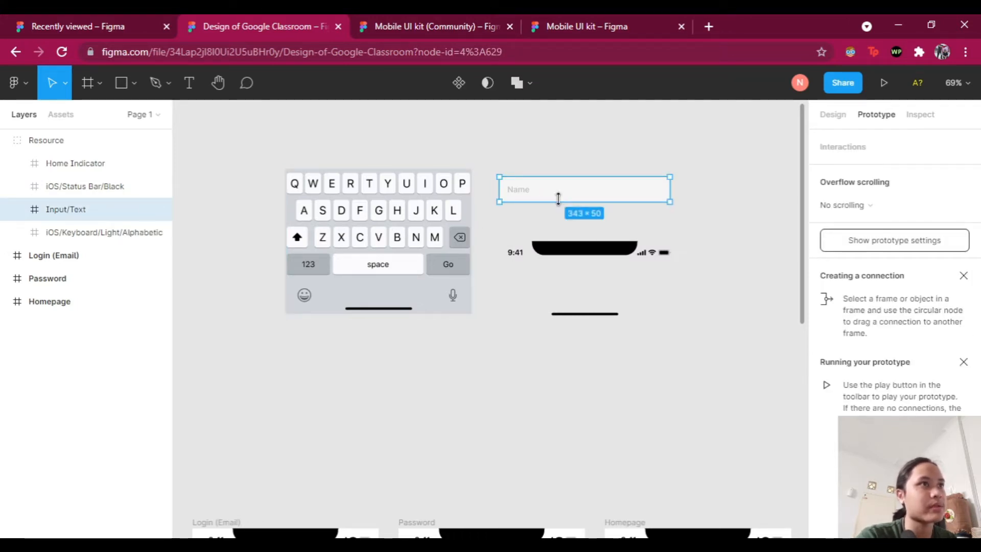
click(465, 376)
scroll(420, 354, down, 1)
scroll(420, 354, down, 7)
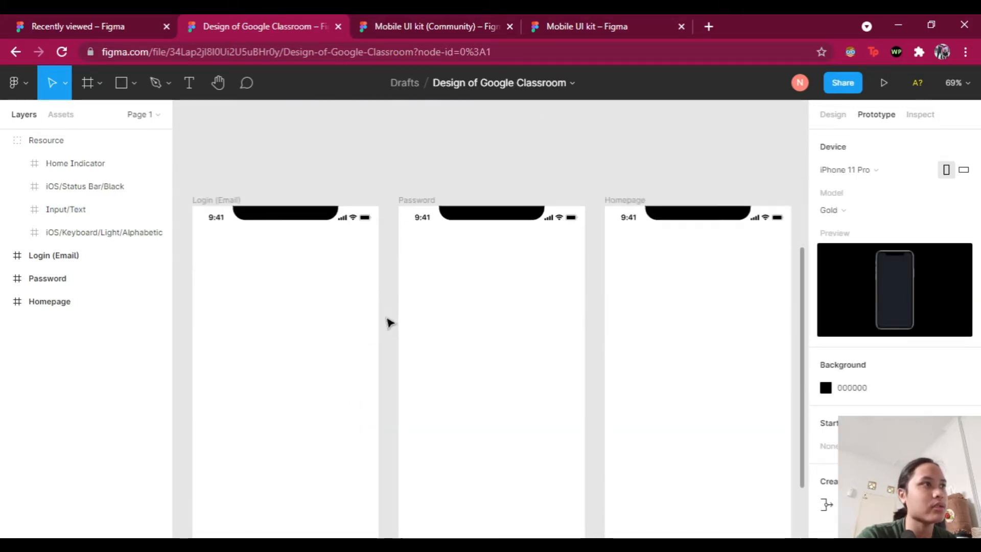
scroll(443, 342, left, 2)
scroll(423, 316, down, 2)
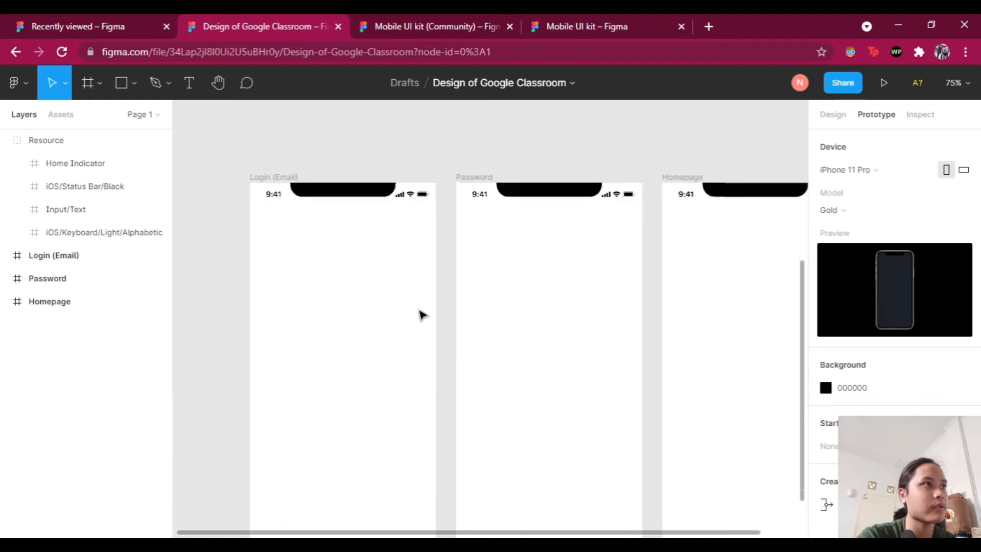
scroll(401, 306, left, 4)
scroll(404, 240, down, 2)
Step: Paste the Name input into the Login (Email) frame and move it up to about mid-height
click(409, 137)
key(ctrl+v)
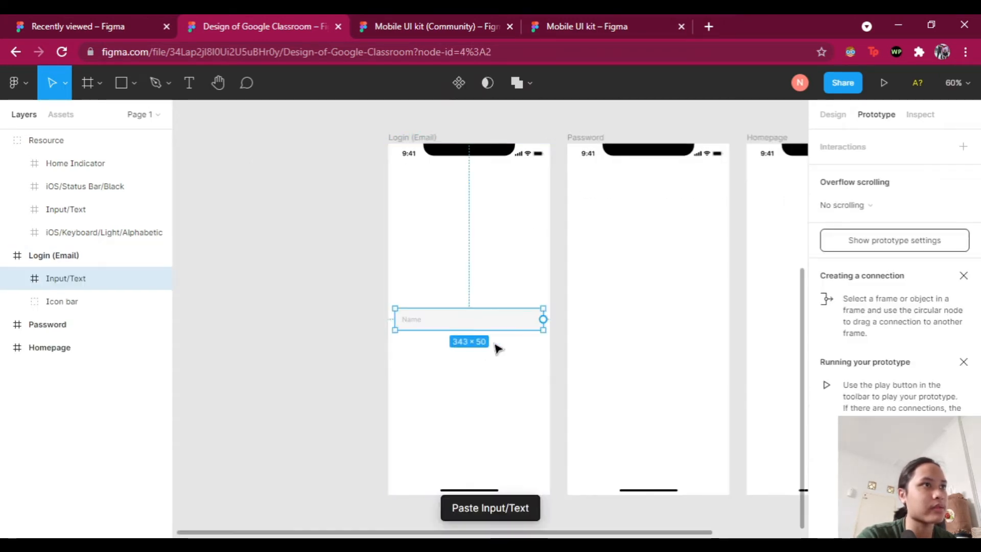
drag(496, 326, 493, 273)
scroll(480, 269, up, 3)
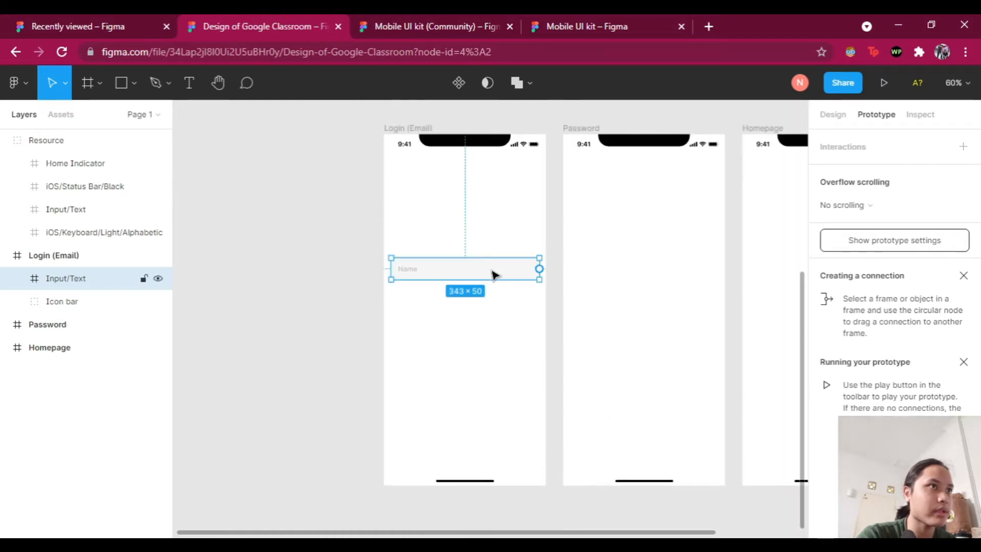
click(557, 318)
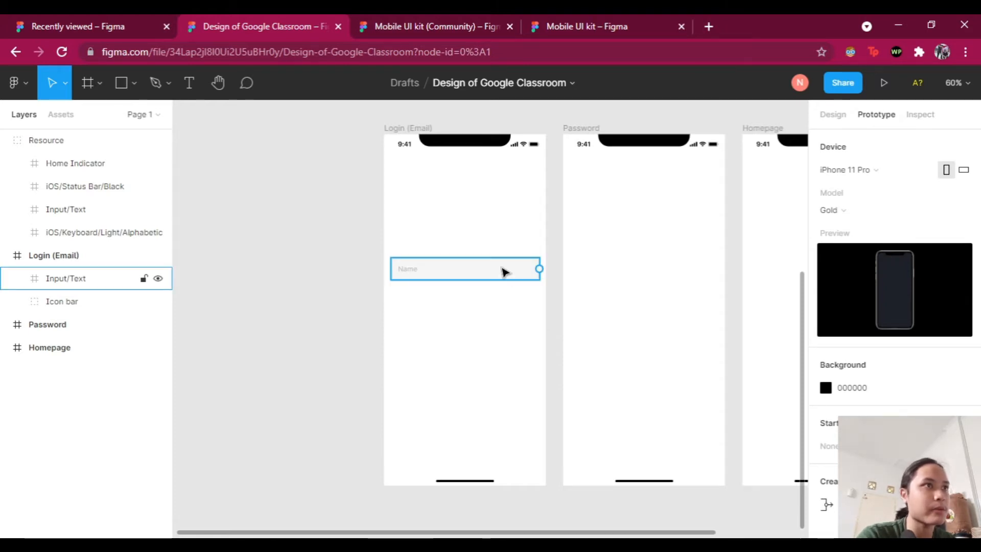
scroll(563, 280, up, 7)
scroll(562, 284, down, 7)
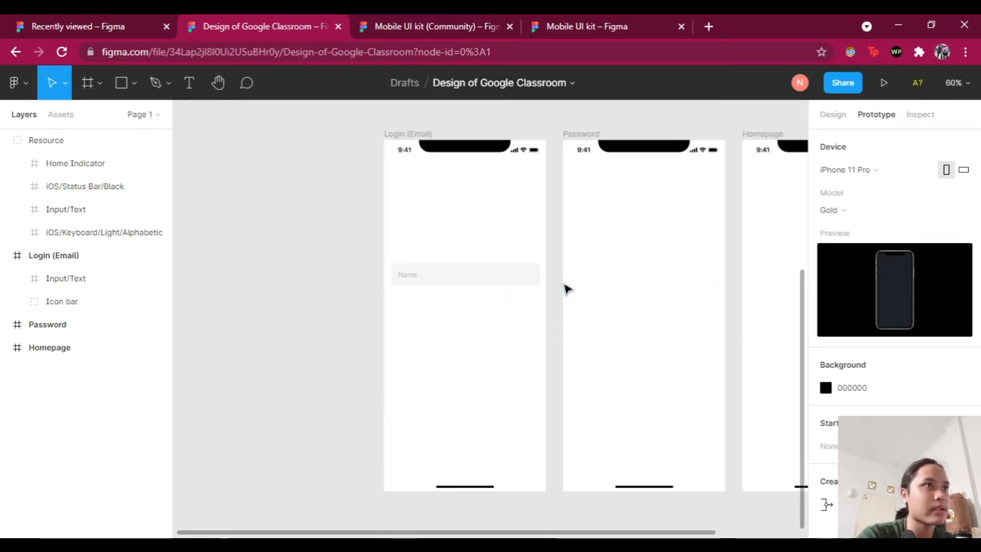
scroll(558, 279, up, 5)
scroll(554, 277, down, 3)
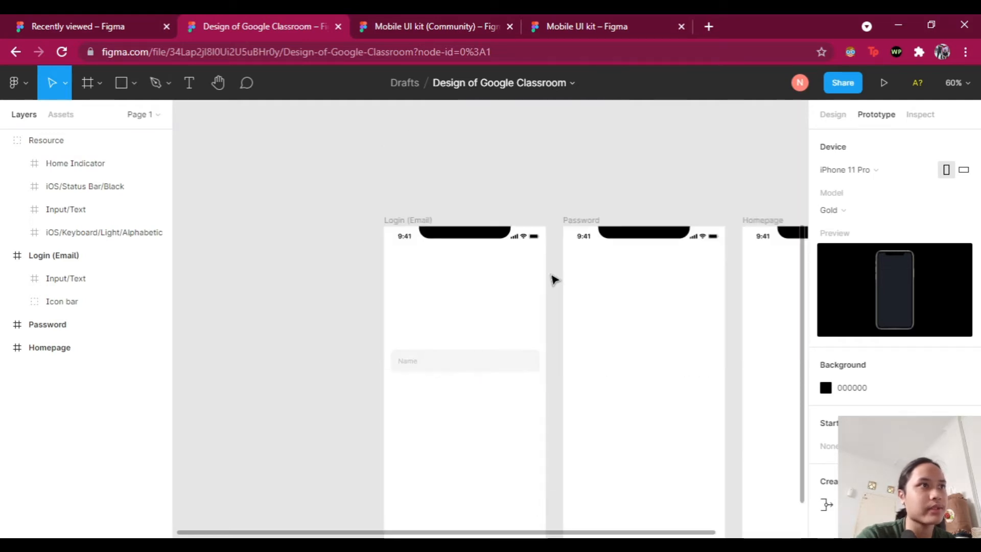
scroll(555, 210, up, 5)
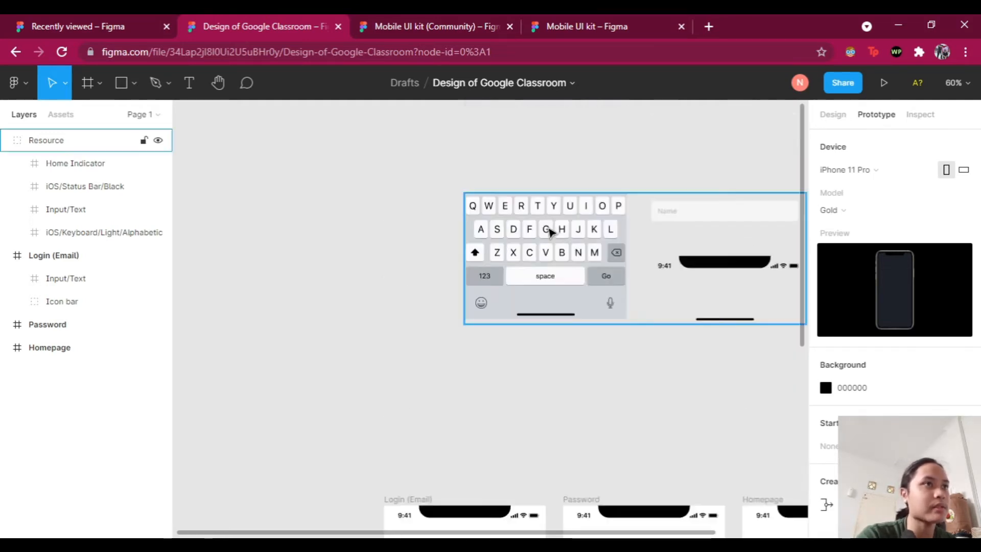
scroll(557, 240, right, 1)
click(633, 215)
scroll(613, 225, down, 4)
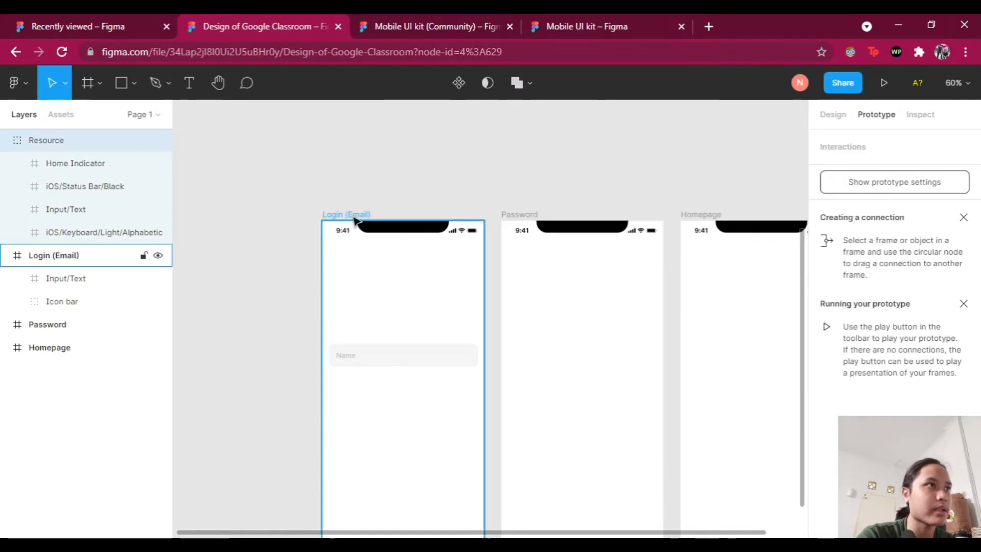
Step: Paste a second Name input, narrow it, and move it near the bottom of the Login screen
click(437, 294)
key(ctrl+v)
scroll(436, 296, down, 2)
scroll(405, 245, up, 2)
scroll(405, 244, up, 3)
drag(248, 222, 467, 227)
double_click(474, 225)
key(Delete)
key(ctrl+z)
key(ctrl+z)
click(527, 266)
drag(550, 232, 548, 411)
scroll(546, 357, down, 3)
scroll(535, 333, down, 3)
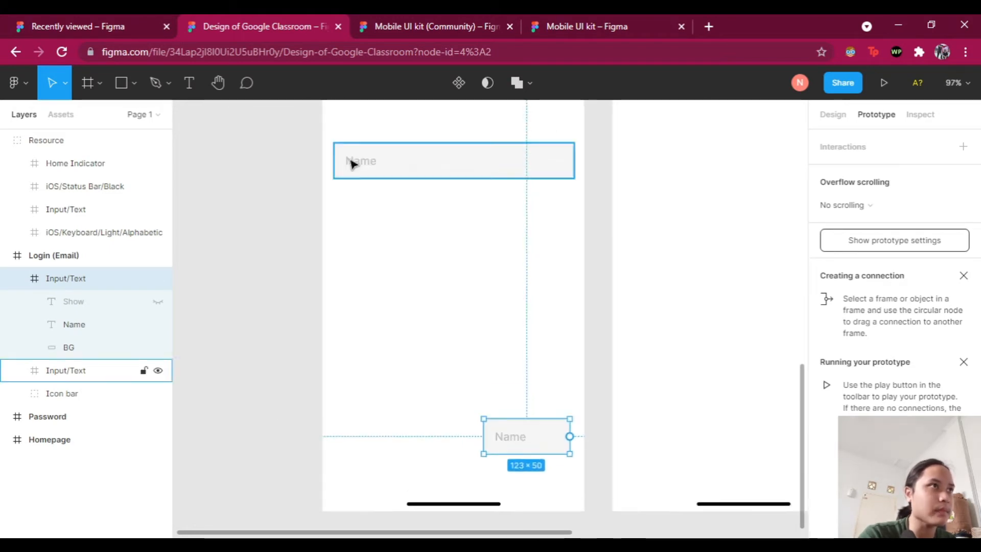
scroll(373, 194, up, 2)
key(Escape)
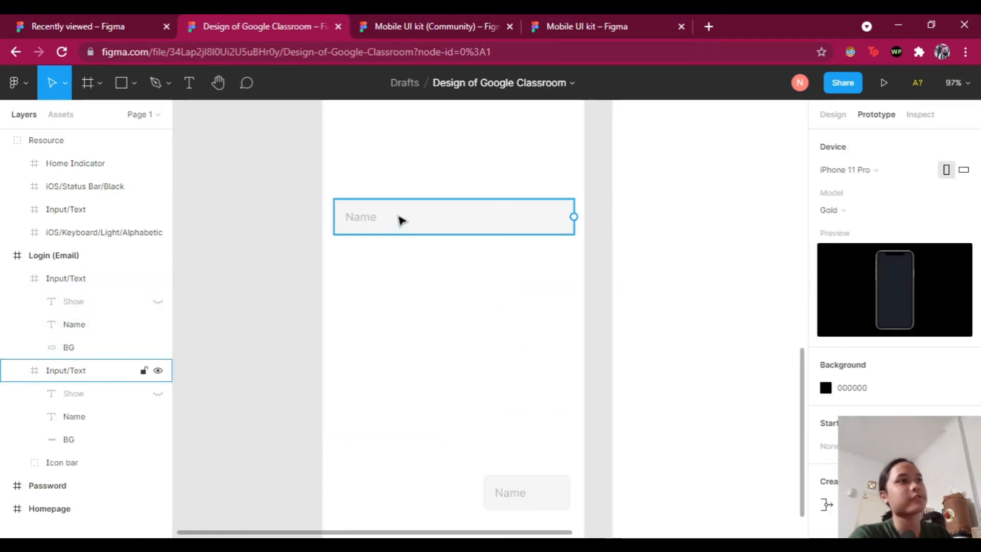
Step: Change the top field's placeholder text from Name to 'Email or Phone'
click(406, 220)
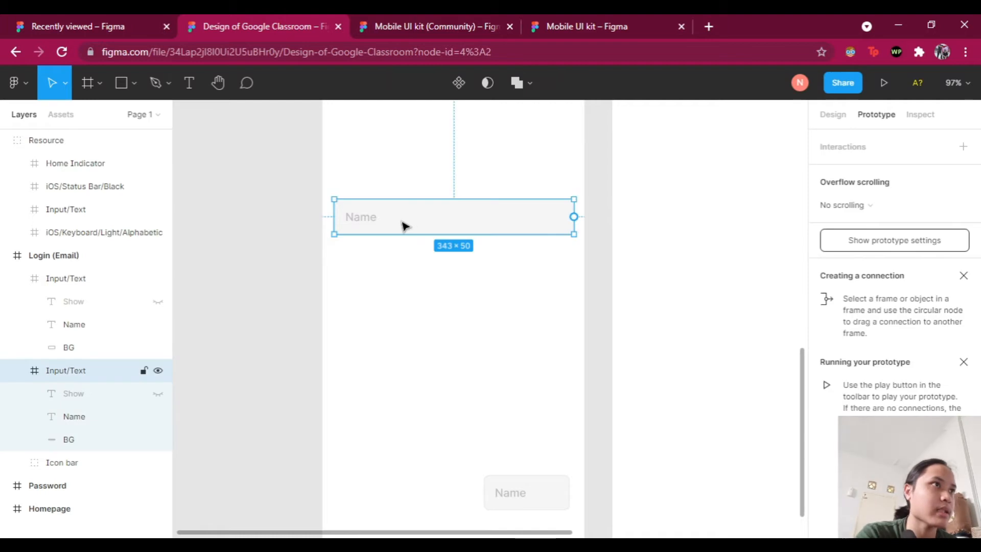
double_click(364, 221)
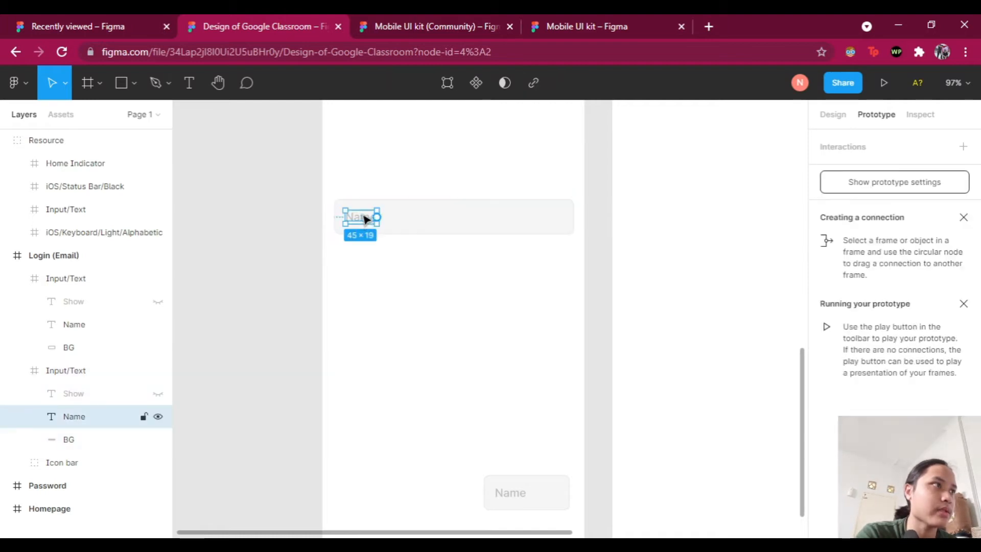
double_click(363, 217)
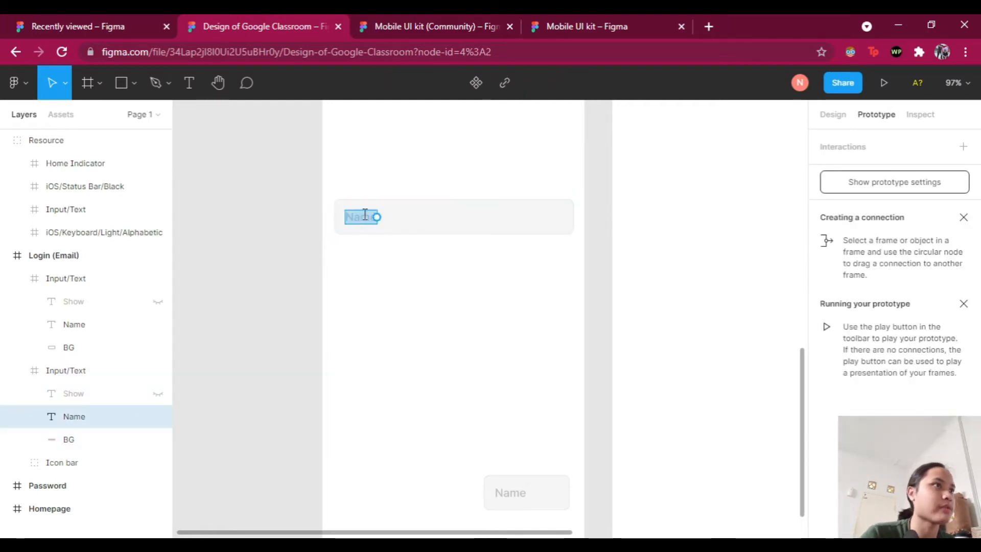
text(Emai)
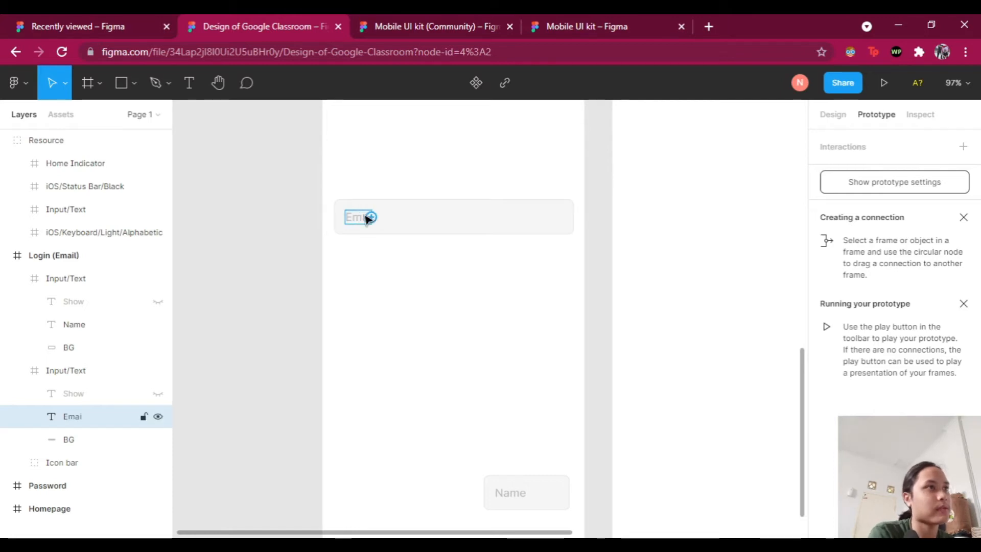
text(l an)
text( or Phone)
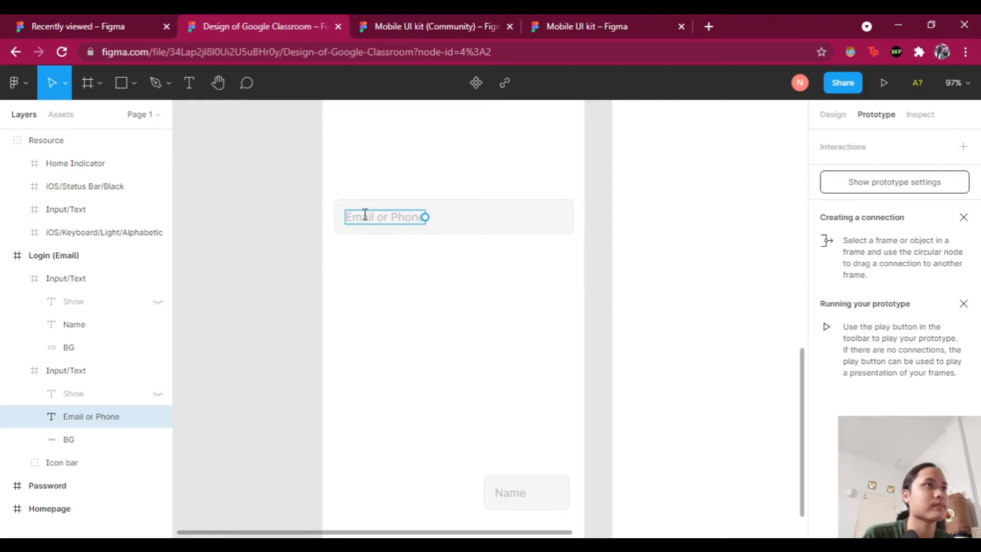
key(Escape)
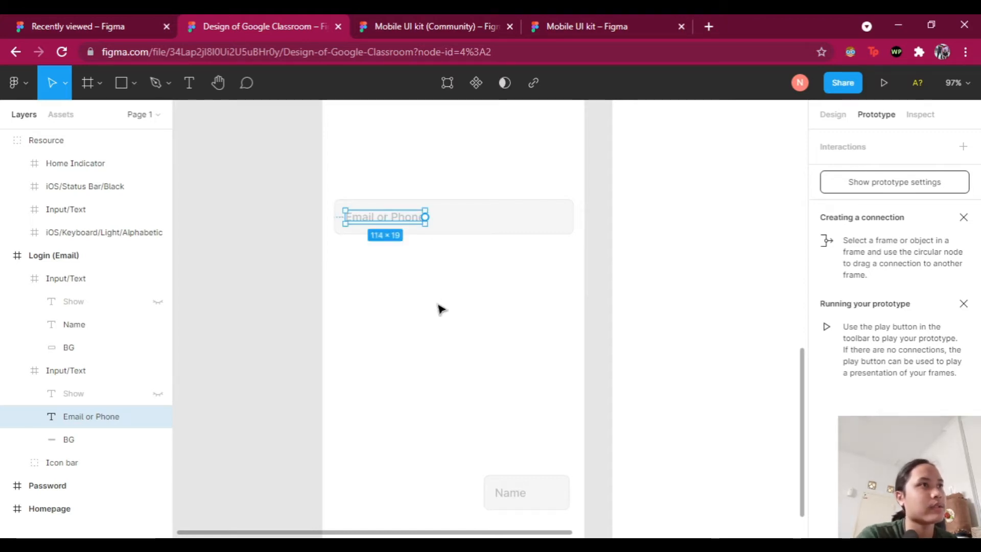
key(Escape)
scroll(491, 276, up, 4)
scroll(496, 268, down, 5)
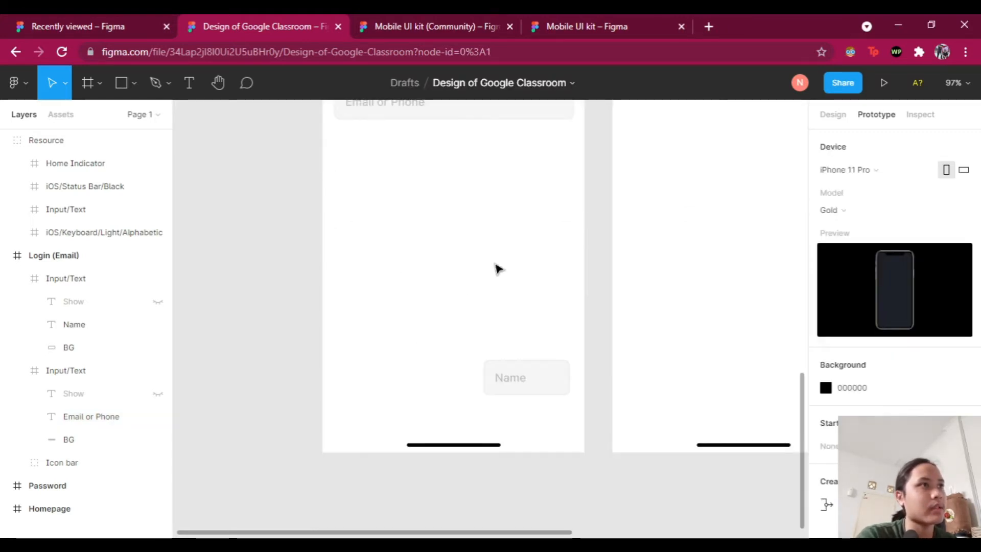
Step: Relabel the lower narrow field from Name to 'Next'
double_click(514, 386)
double_click(513, 381)
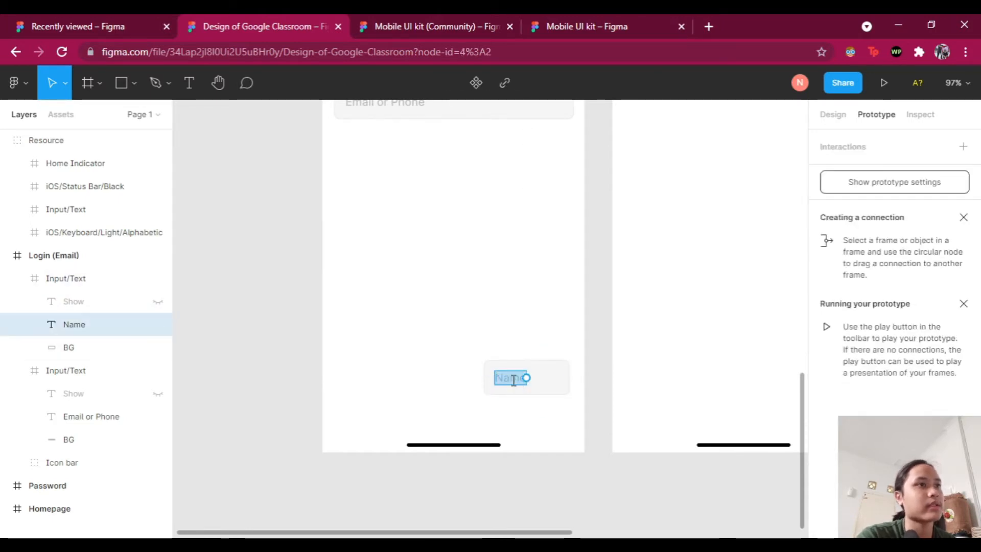
text(Next)
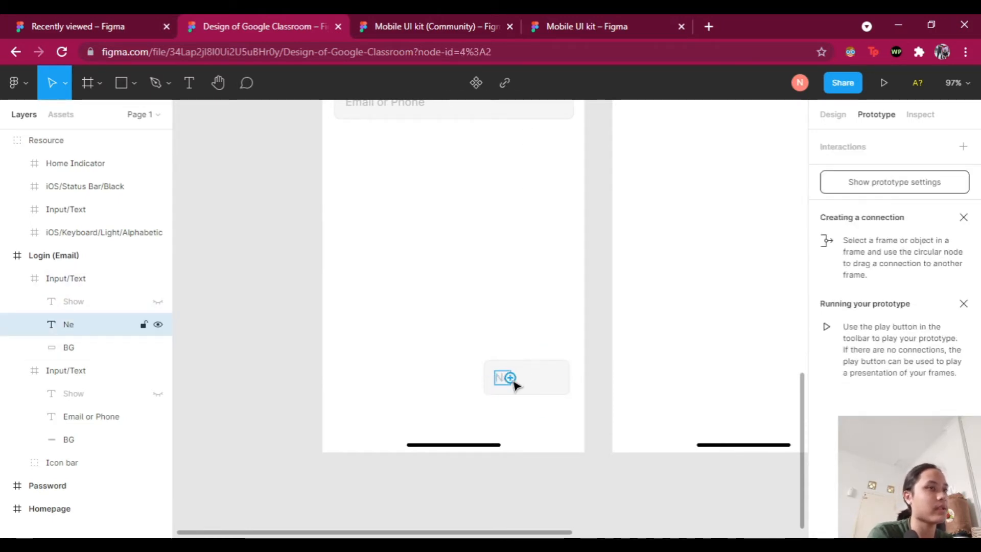
key(Escape)
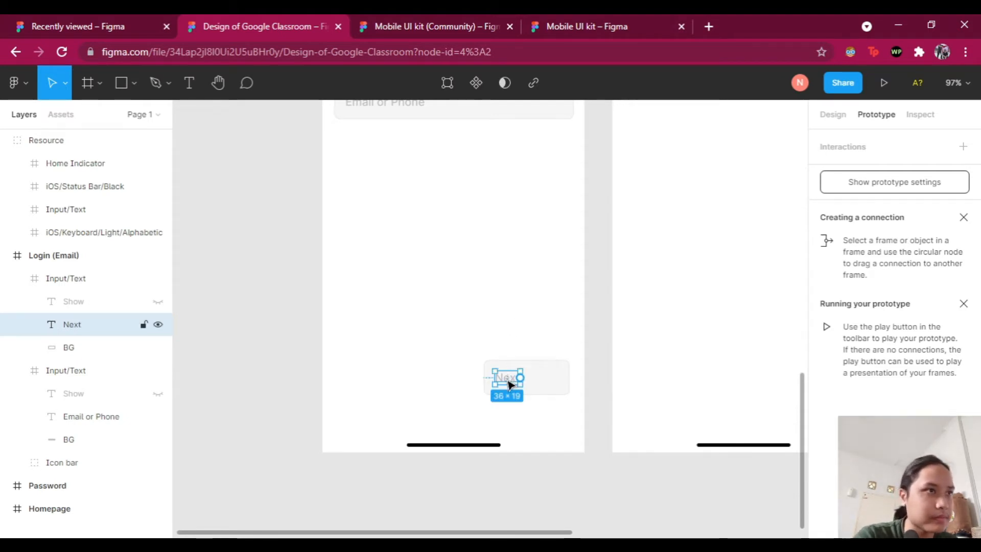
click(515, 317)
scroll(613, 350, up, 3)
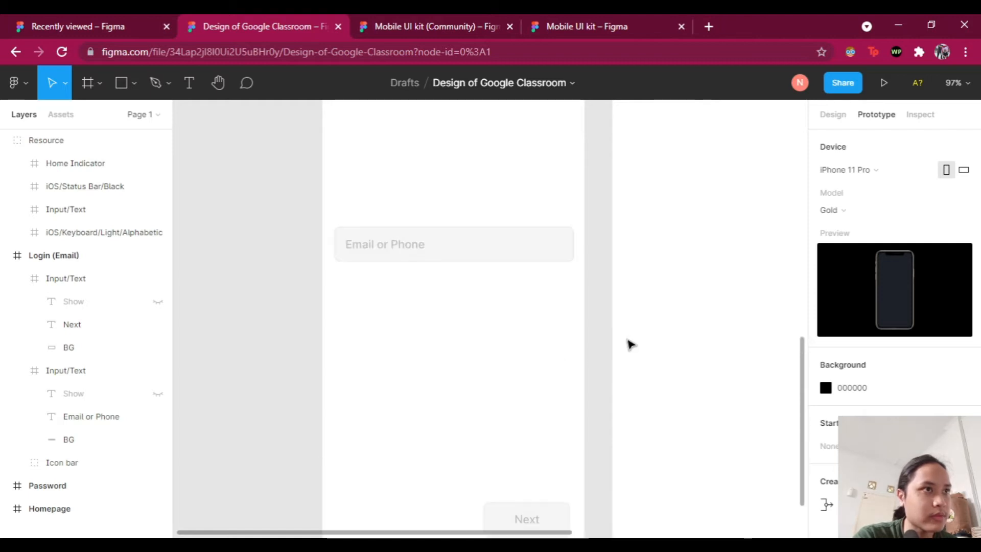
Step: Lowercase the placeholder so it reads 'Email or phone'
double_click(394, 246)
double_click(398, 236)
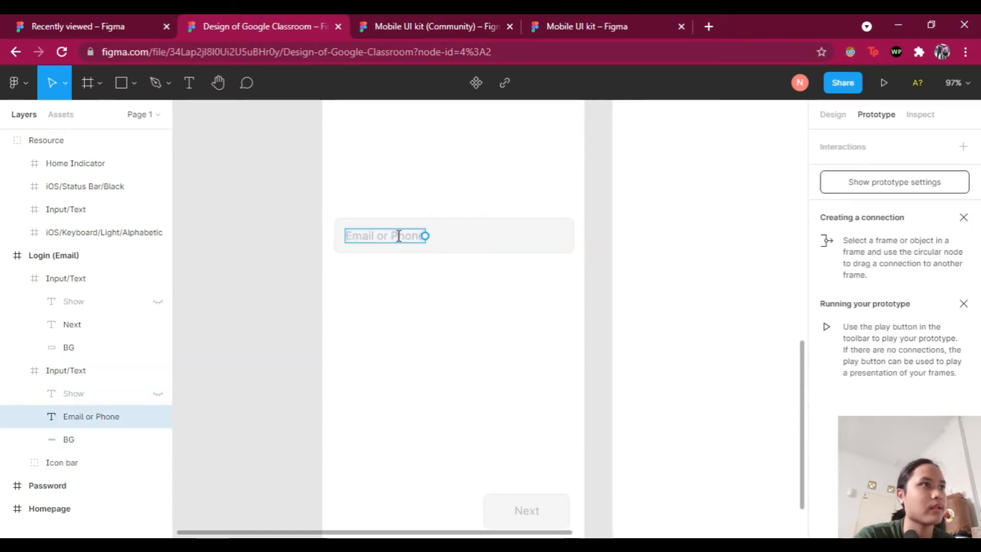
key(BackSpace)
text(p)
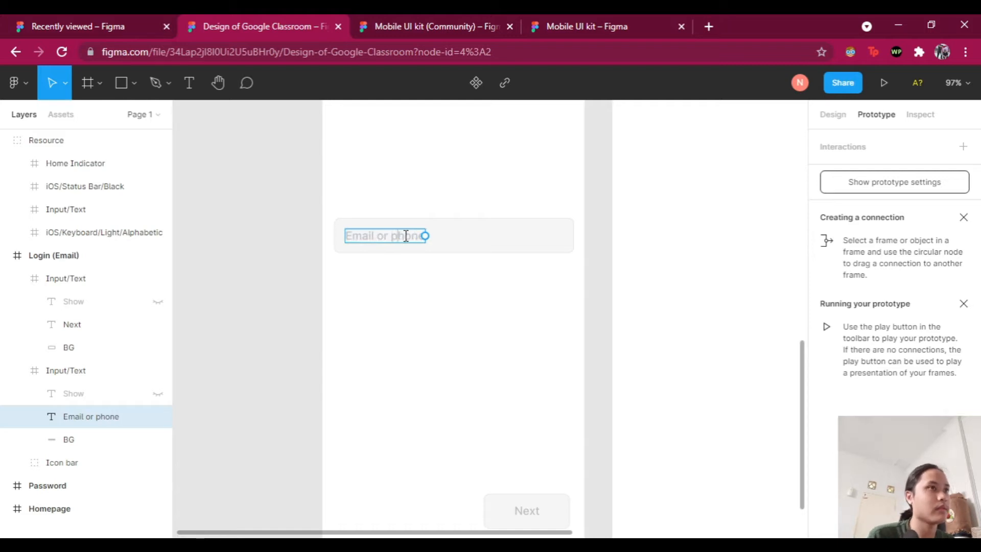
key(Escape)
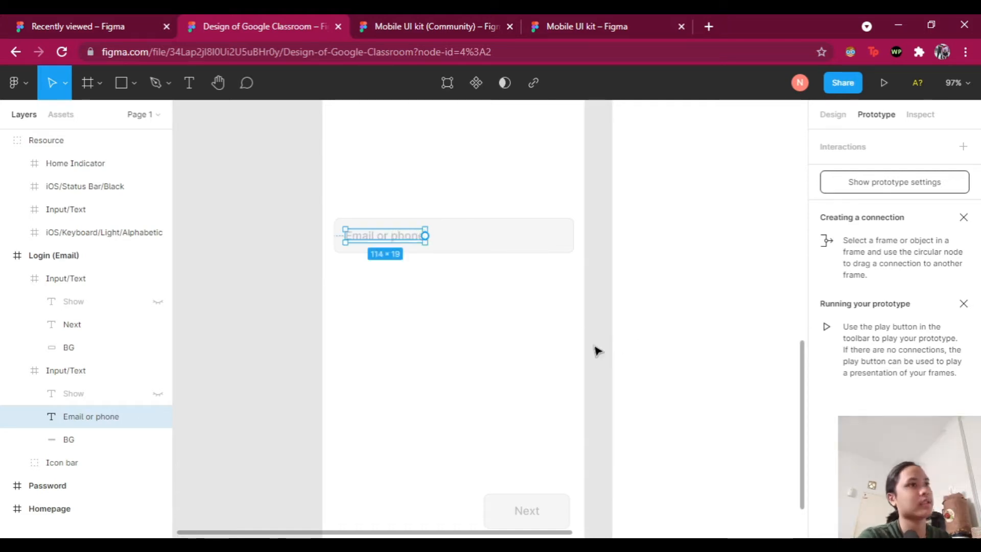
click(598, 350)
scroll(613, 334, up, 1)
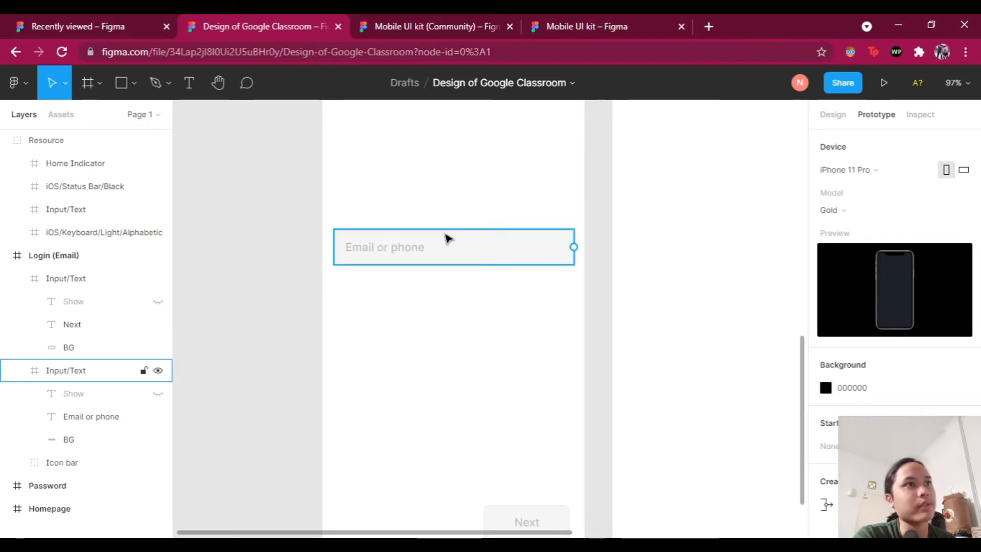
click(466, 255)
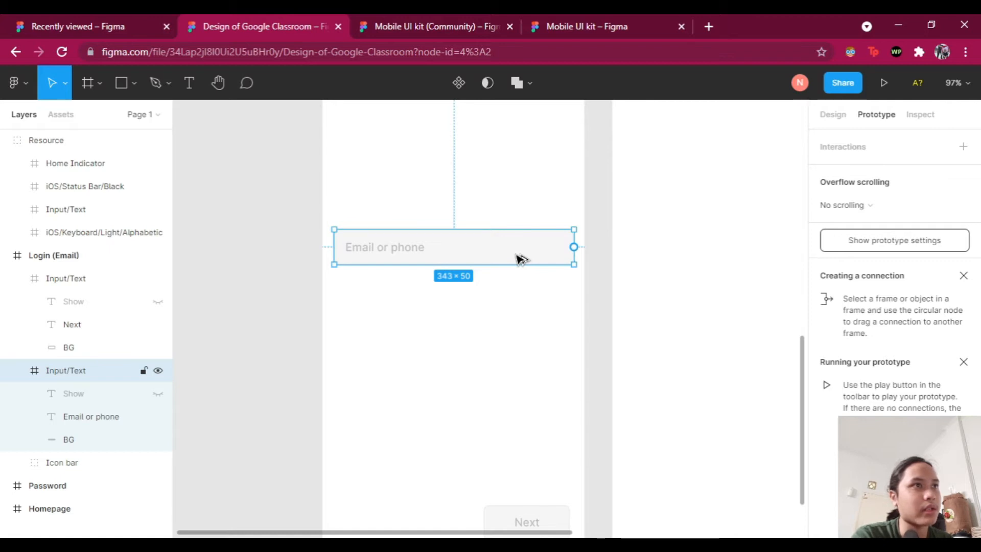
Step: Nudge the Email or phone field until both side gaps to the Login frame read 16 px
key(alt)
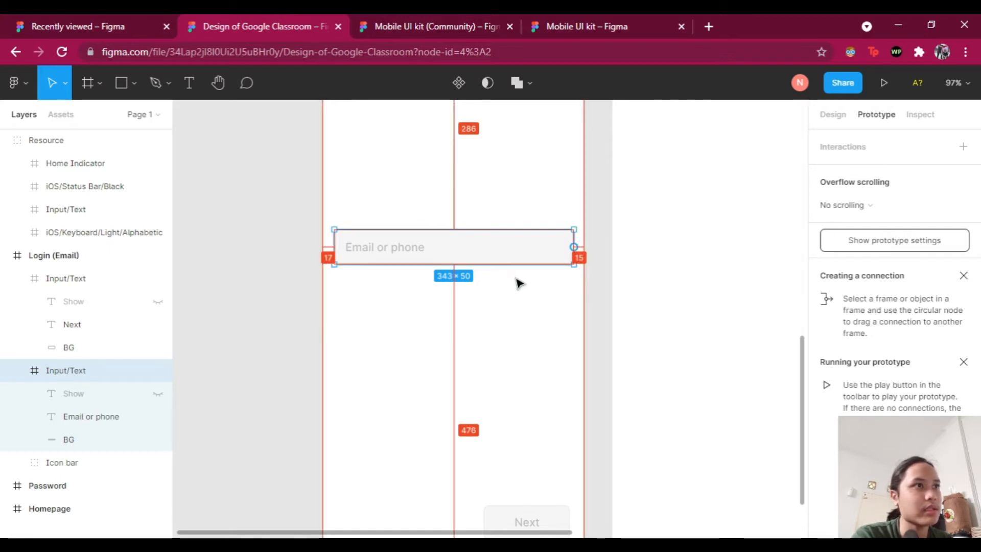
scroll(541, 362, up, 3)
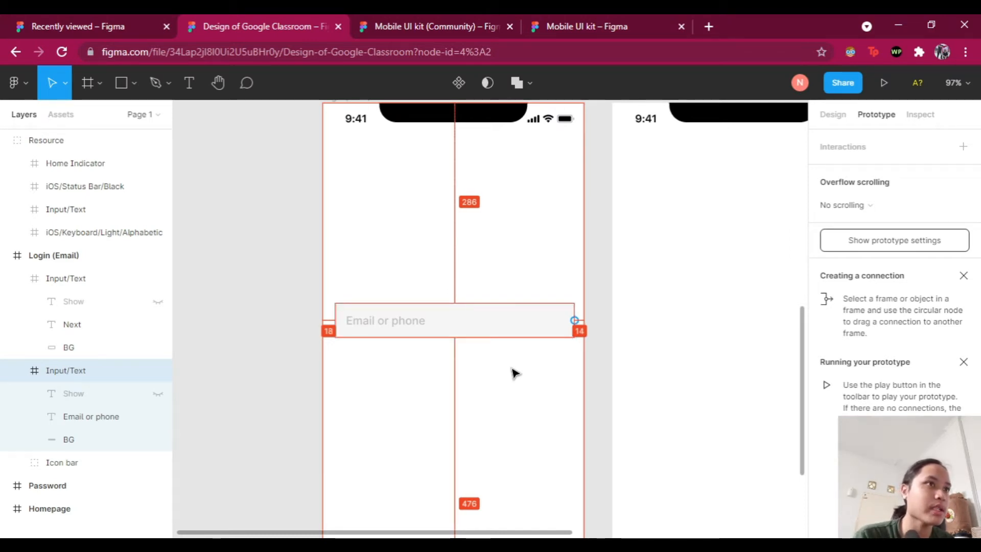
key(Left)
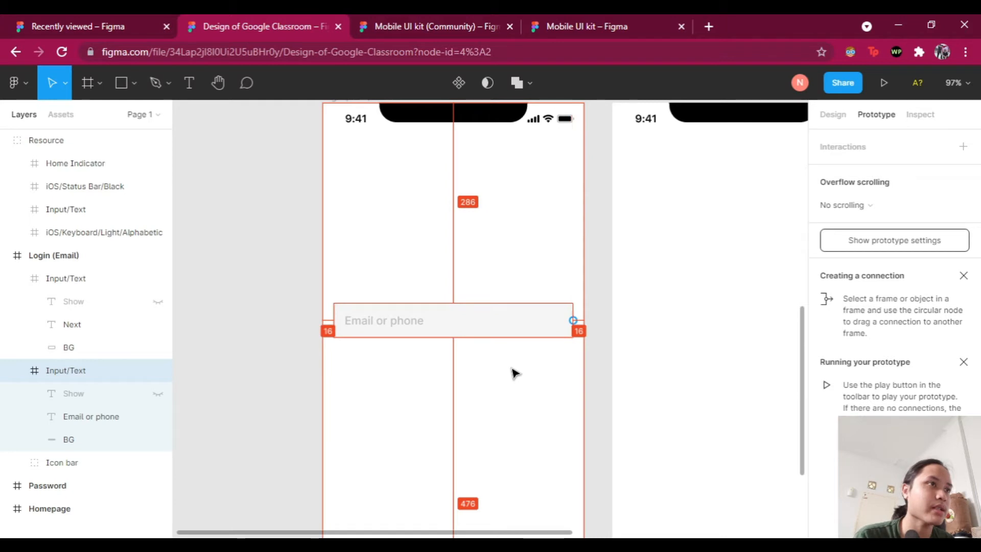
key(Left)
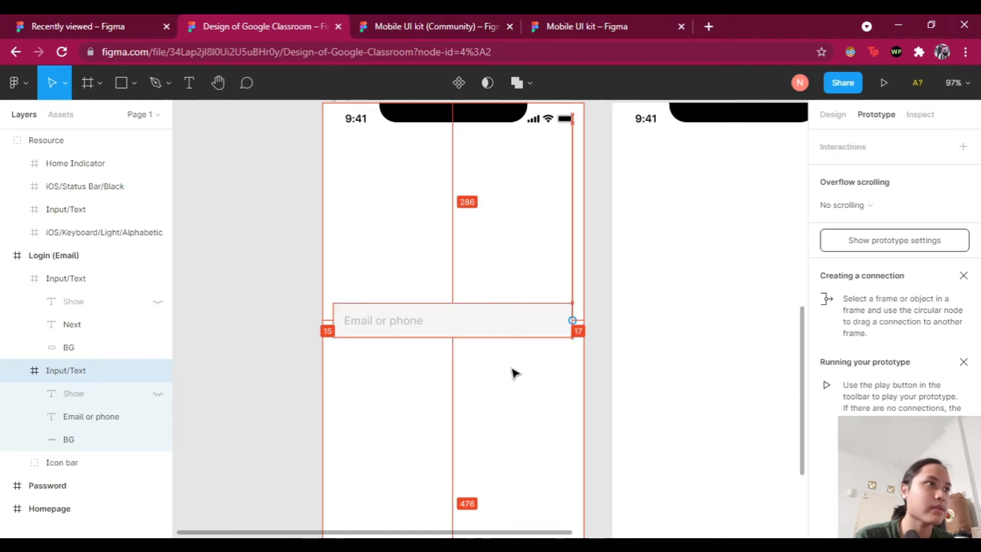
key(Right)
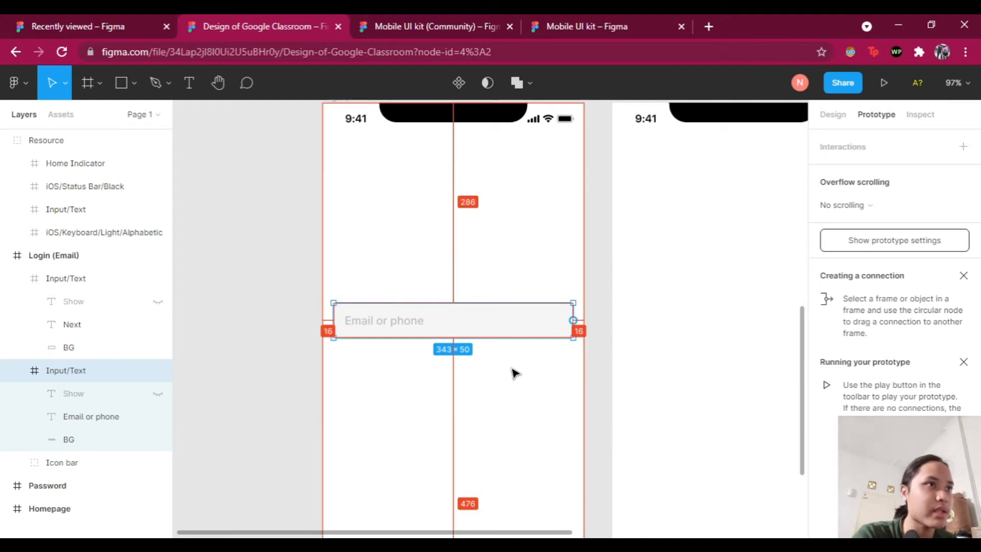
click(594, 358)
scroll(594, 357, down, 2)
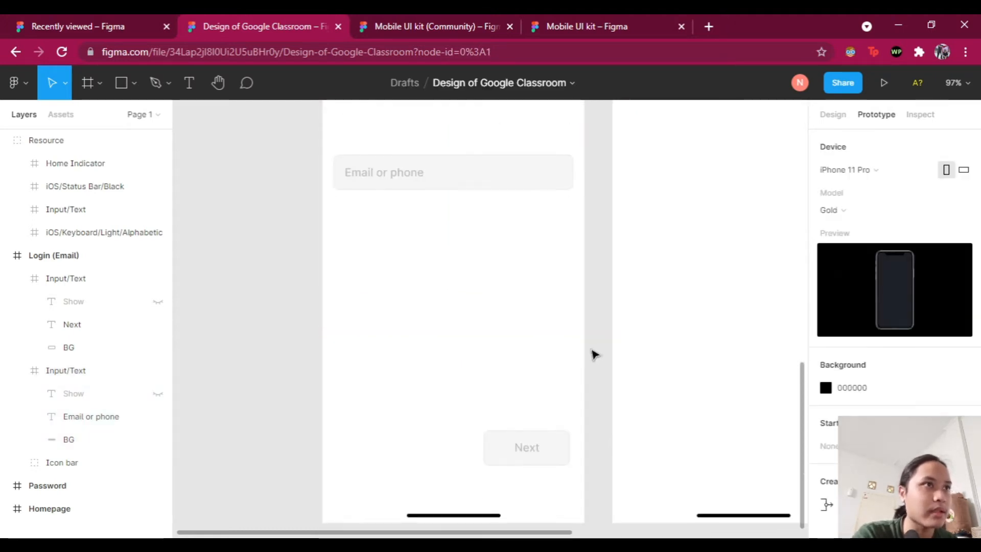
click(509, 457)
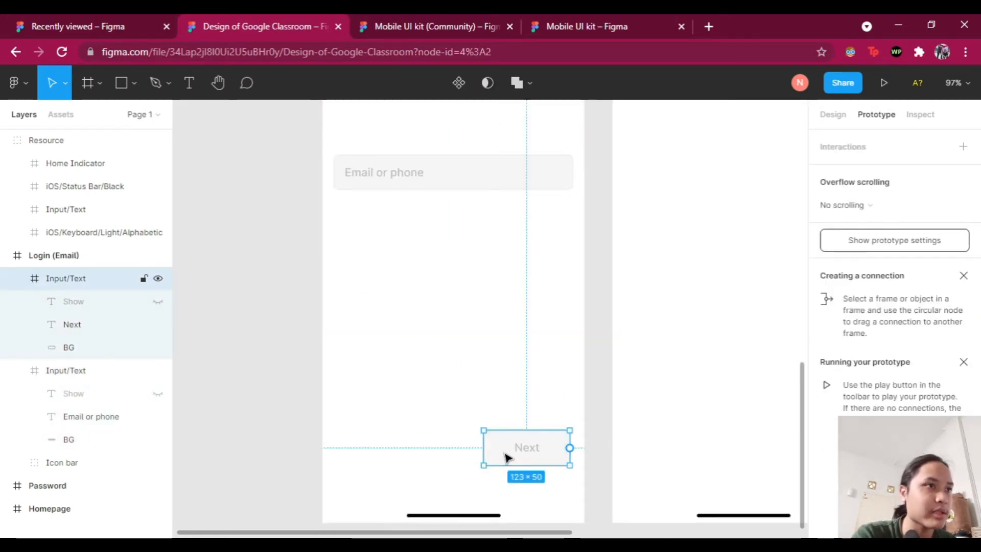
Step: Nudge the Next button left until its gap to the frame's right edge is 25 px
key(alt)
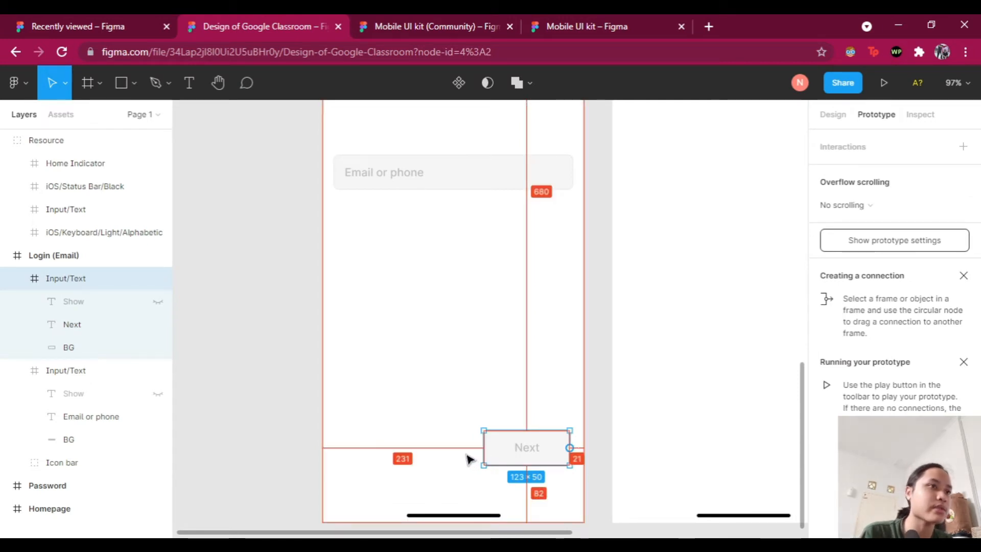
key(Left)
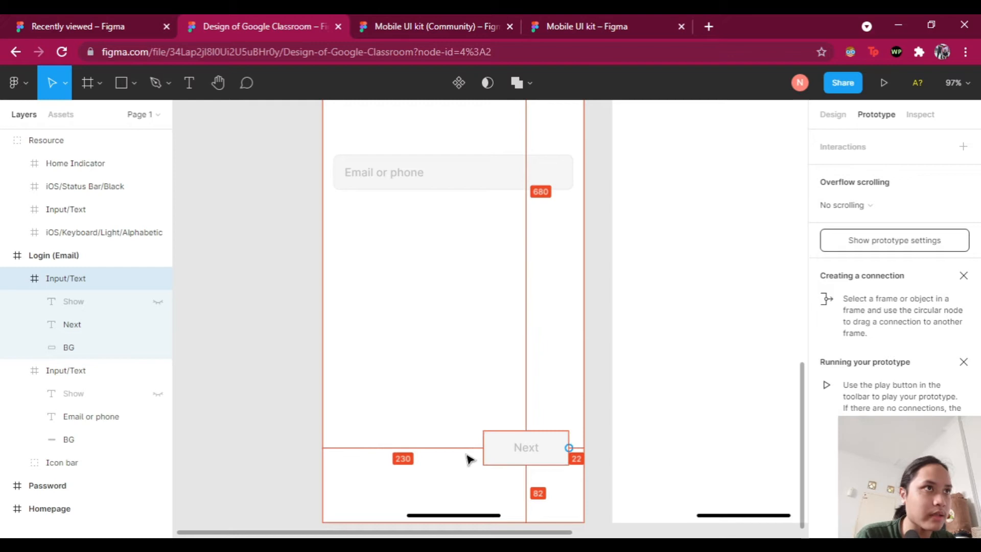
key(Left)
key(Left)
key(Left)
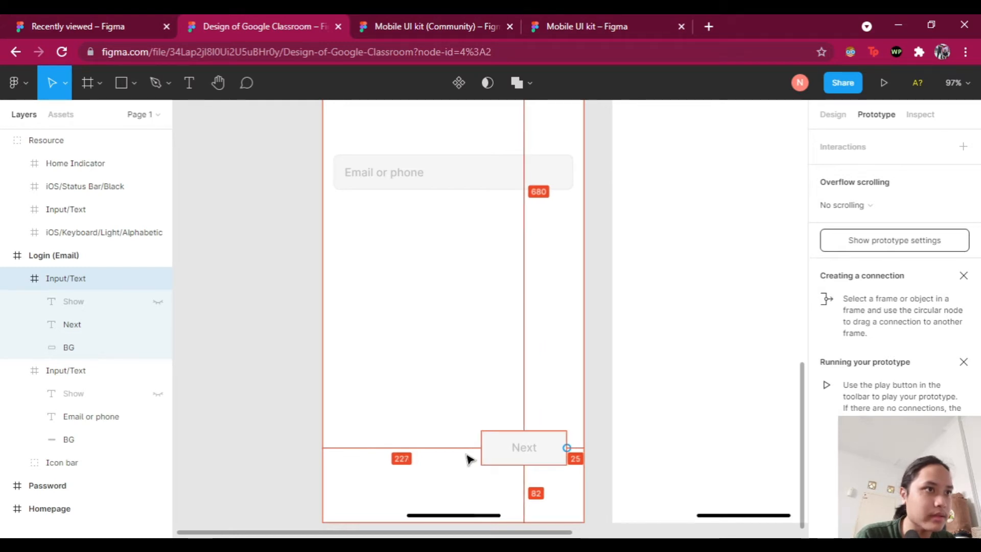
key(Right)
key(Right)
key(Left)
key(Left)
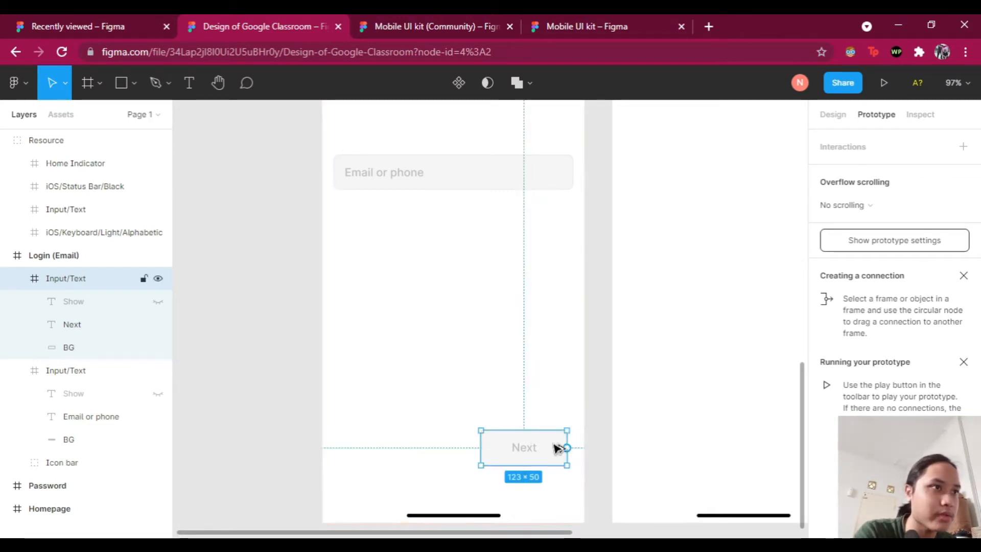
click(635, 412)
scroll(598, 378, up, 1)
scroll(588, 338, down, 4)
scroll(588, 312, down, 3)
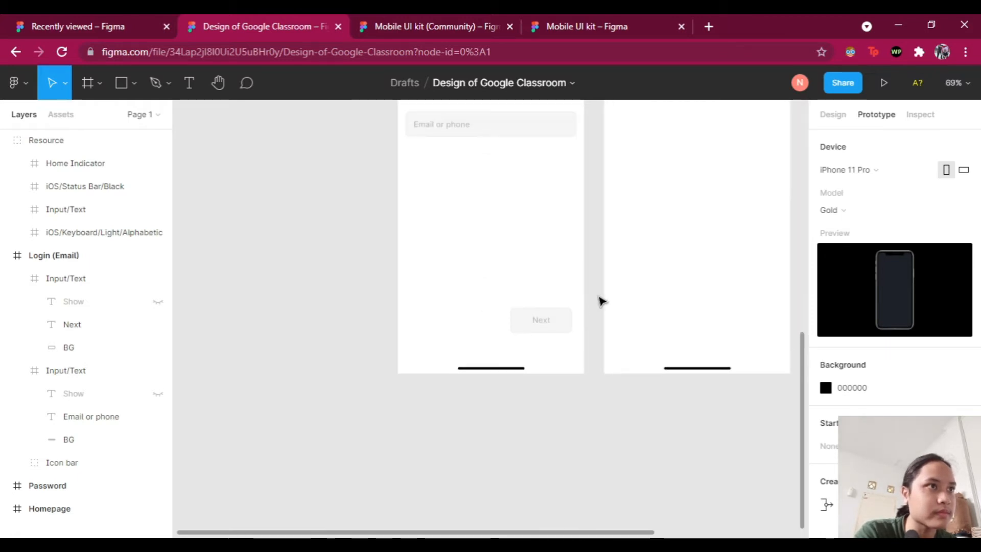
Step: Return to the Figma window and switch the right panel from Prototype to Design
click(435, 546)
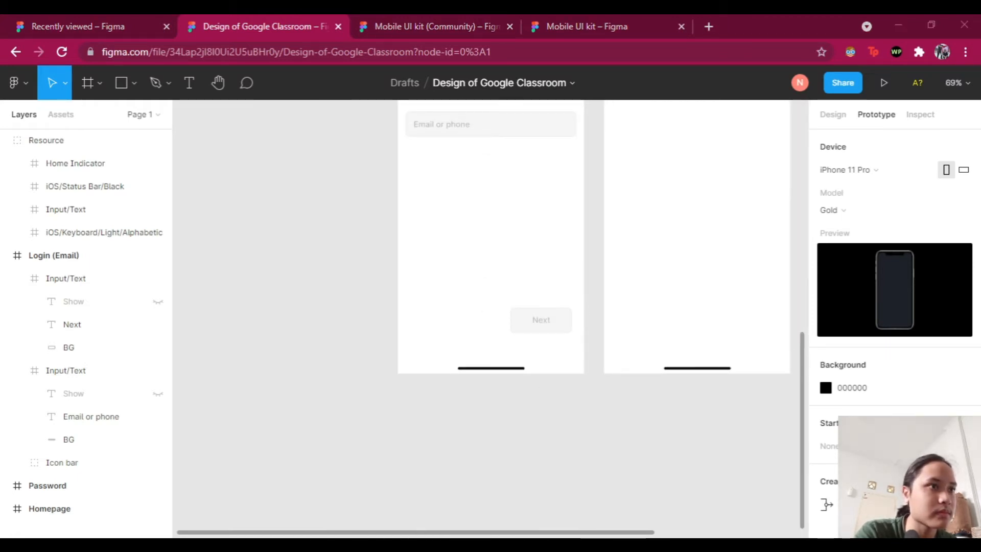
key(alt+Tab)
scroll(535, 453, up, 2)
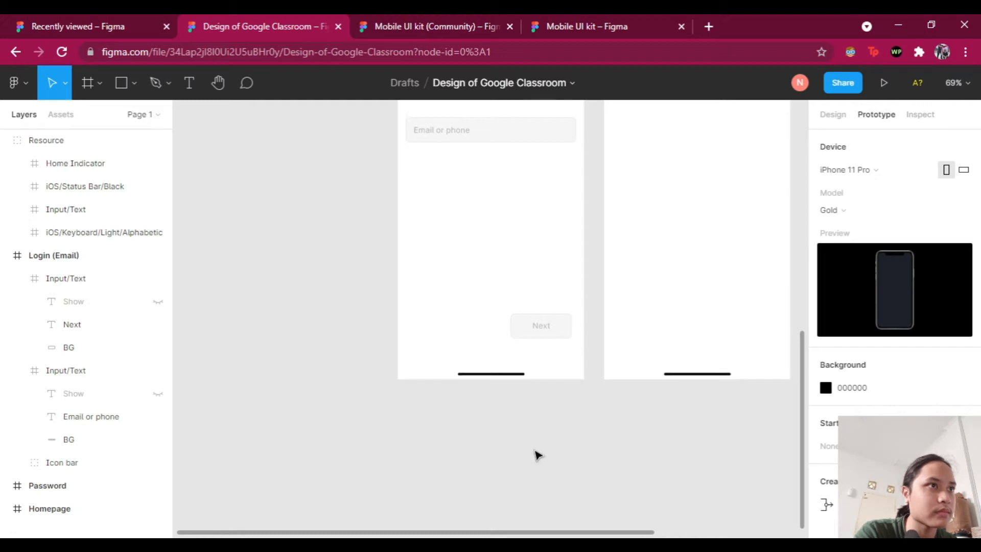
scroll(588, 432, up, 5)
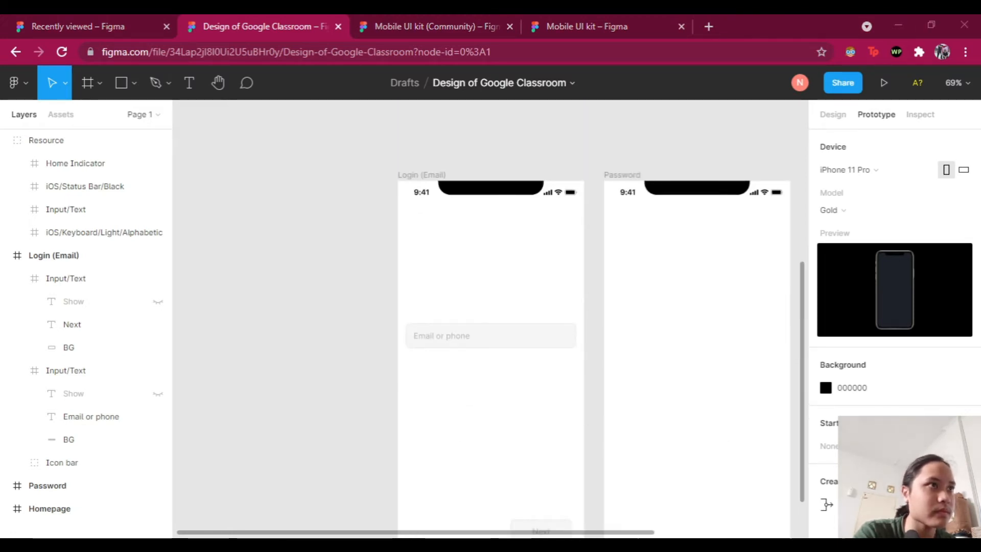
click(603, 426)
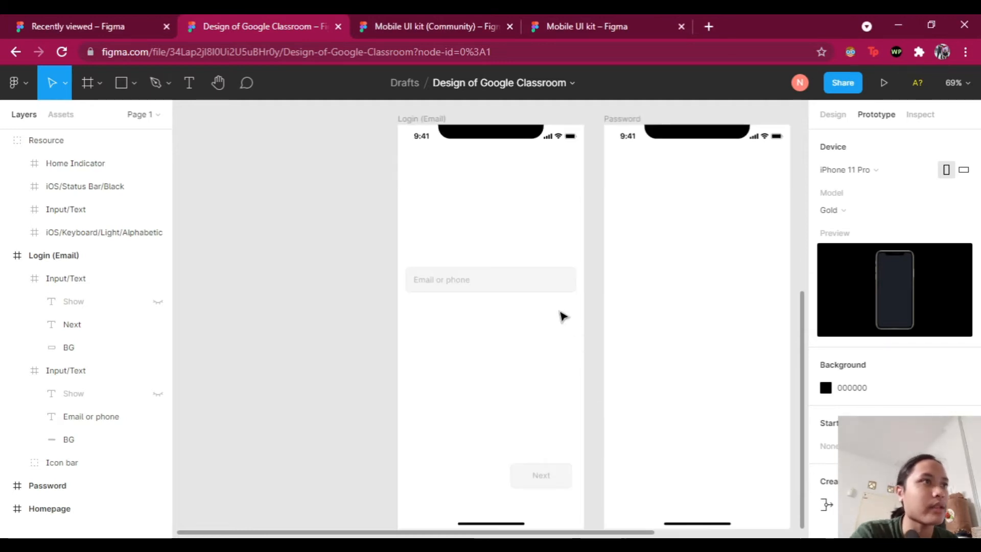
scroll(593, 340, up, 3)
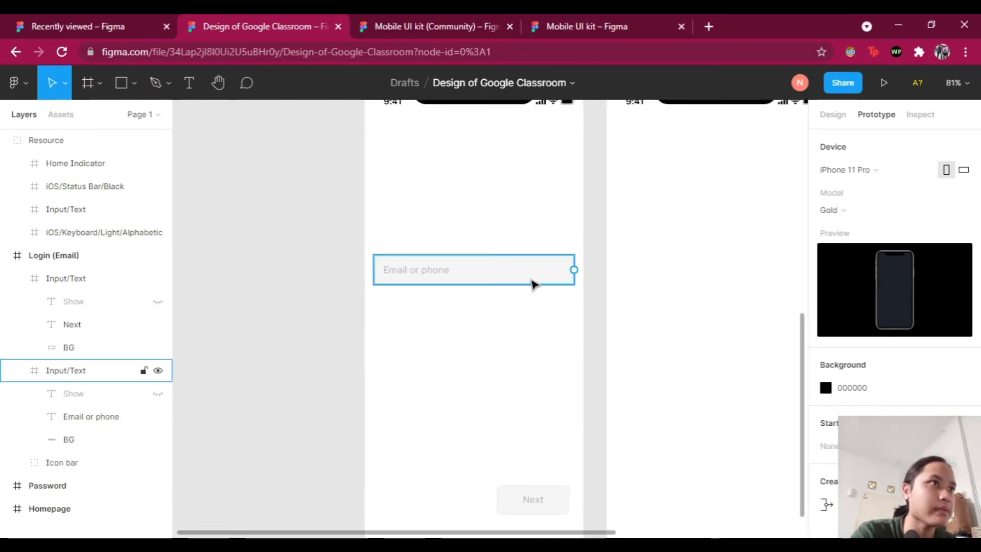
scroll(563, 314, down, 1)
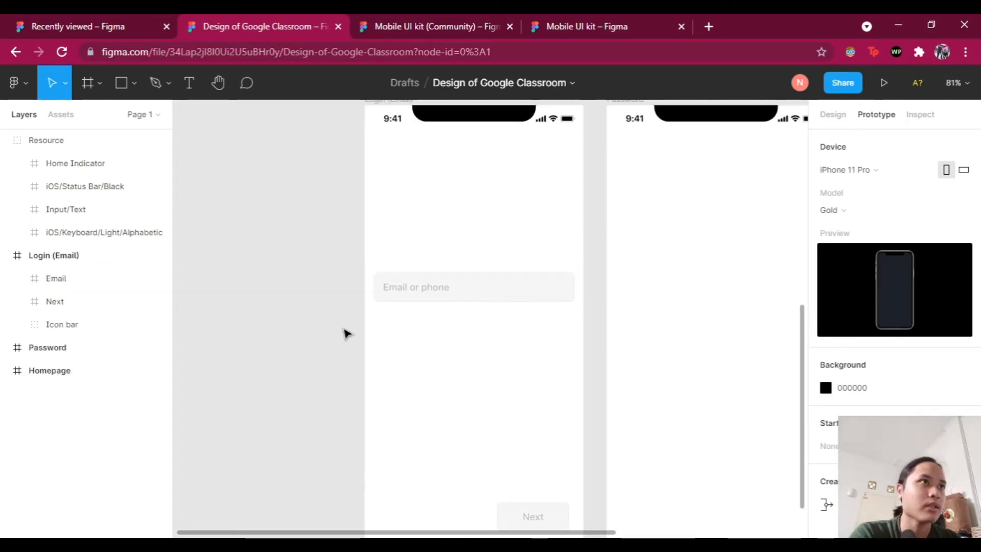
click(842, 119)
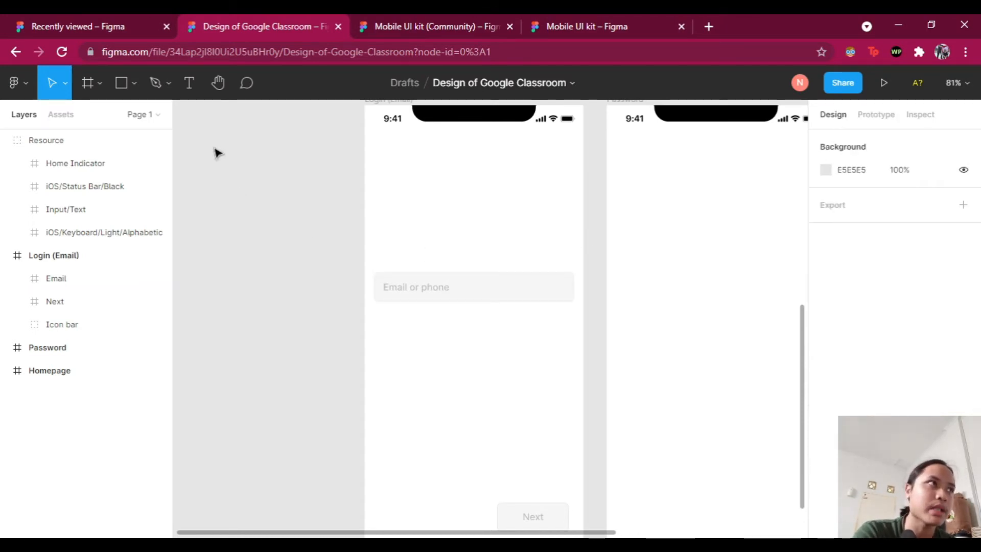
Step: Create a text layer above the Email field, then open a new browser tab beside Figma
click(190, 89)
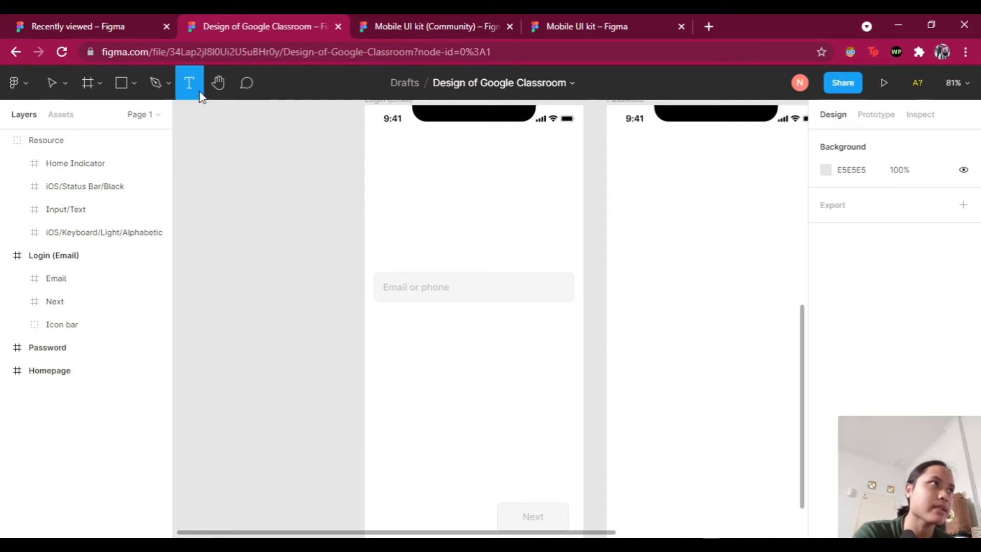
click(469, 199)
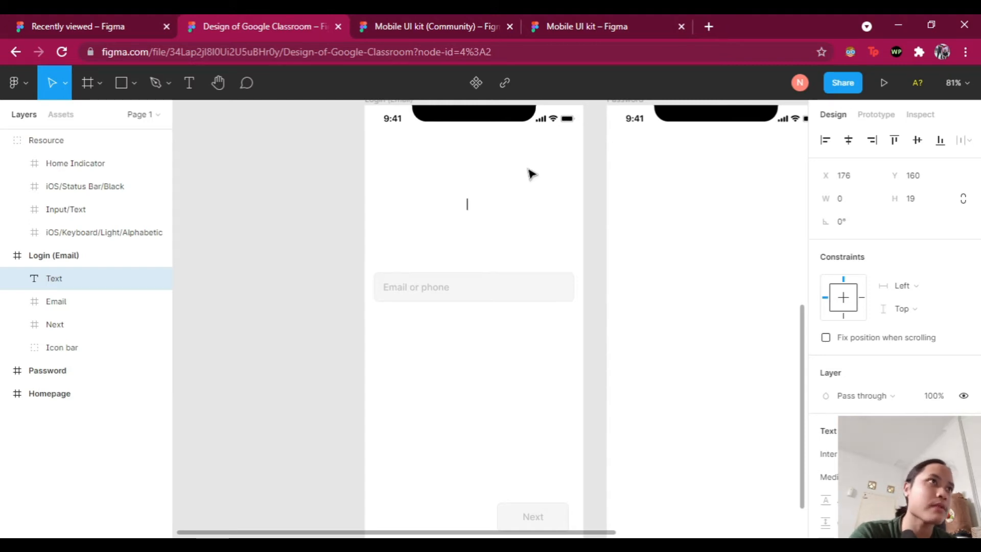
click(709, 26)
drag(708, 26, 391, 30)
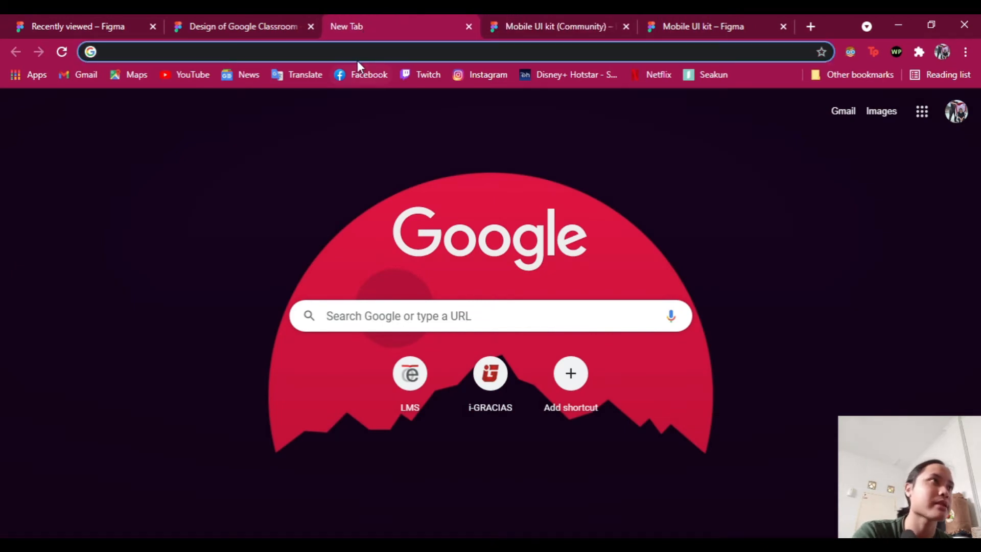
Step: Search 'google fonts', open the Google Fonts site, and return to the Figma design tab
text(goo)
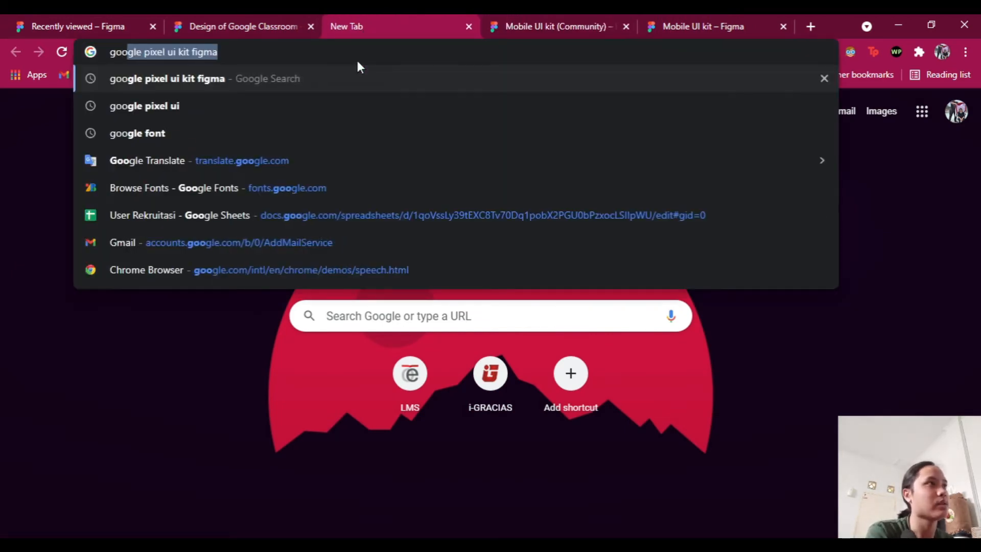
text(gle fonts)
key(Return)
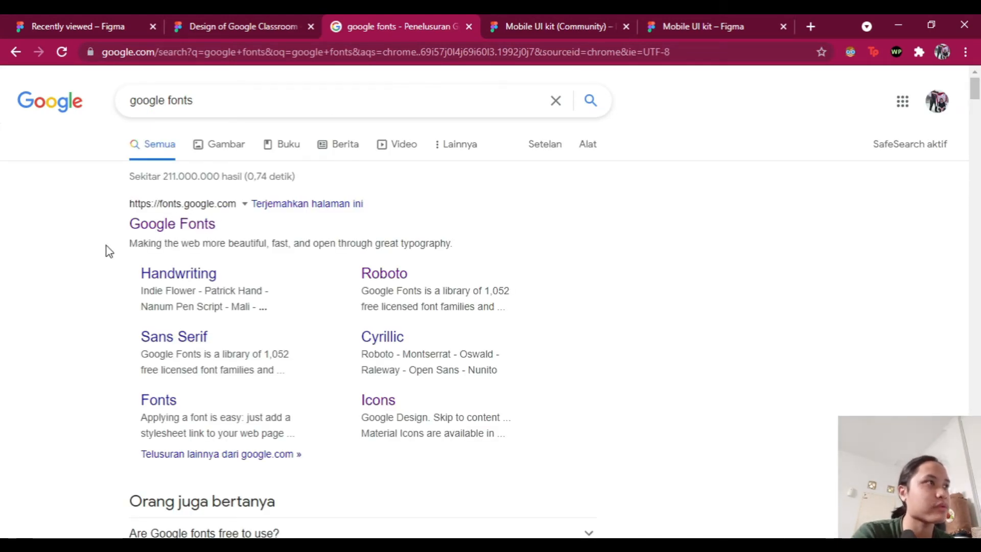
click(168, 226)
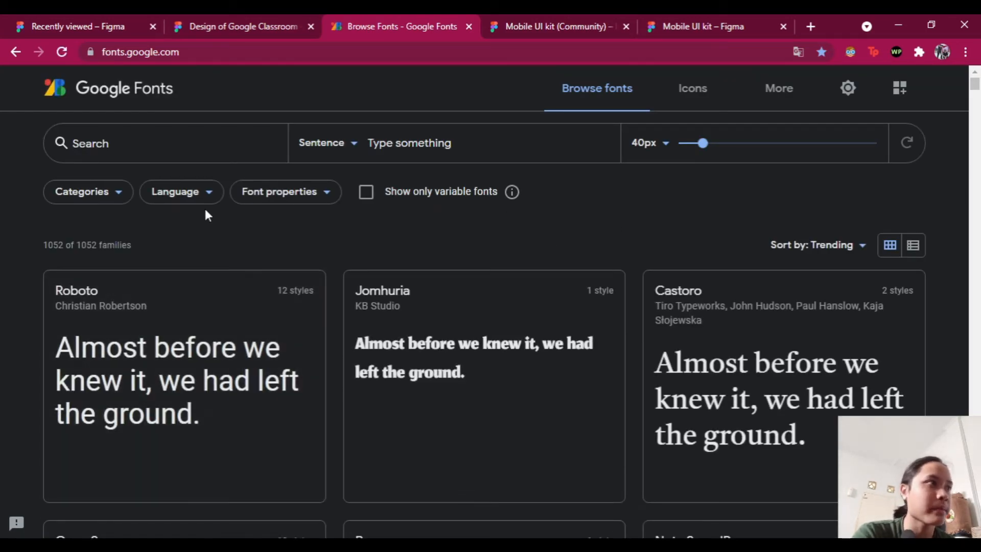
click(262, 31)
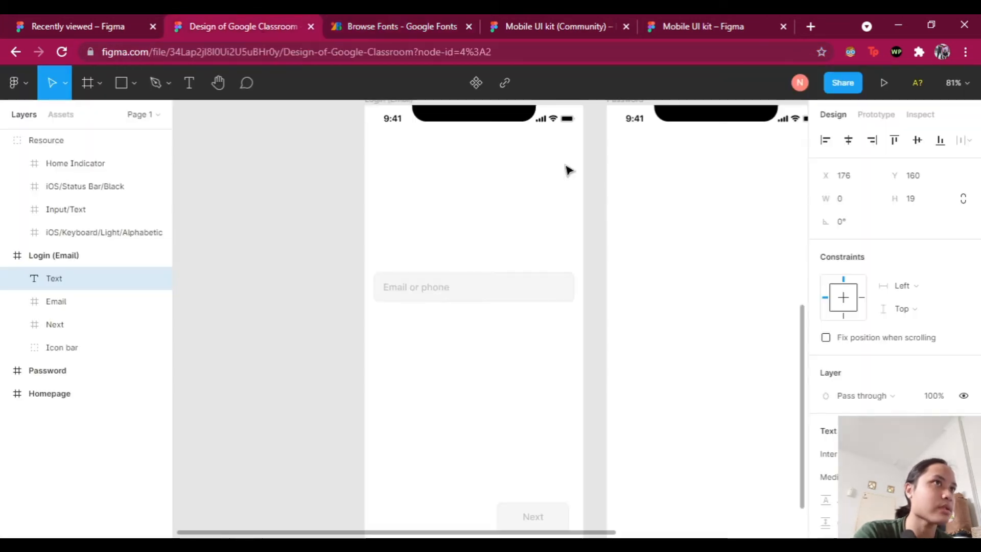
Step: Type 'Google' into the new text layer and set its font to Roboto
text(Google)
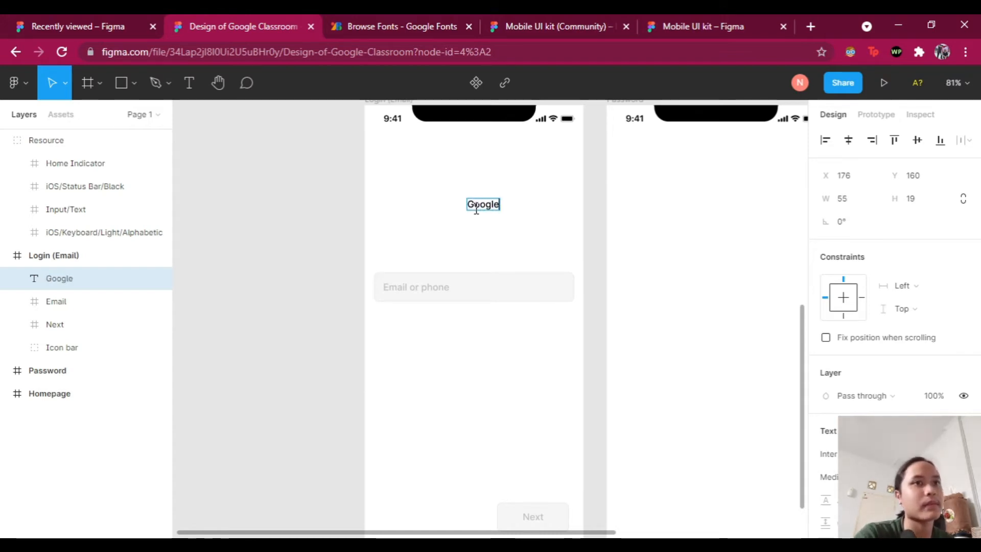
scroll(904, 364, down, 2)
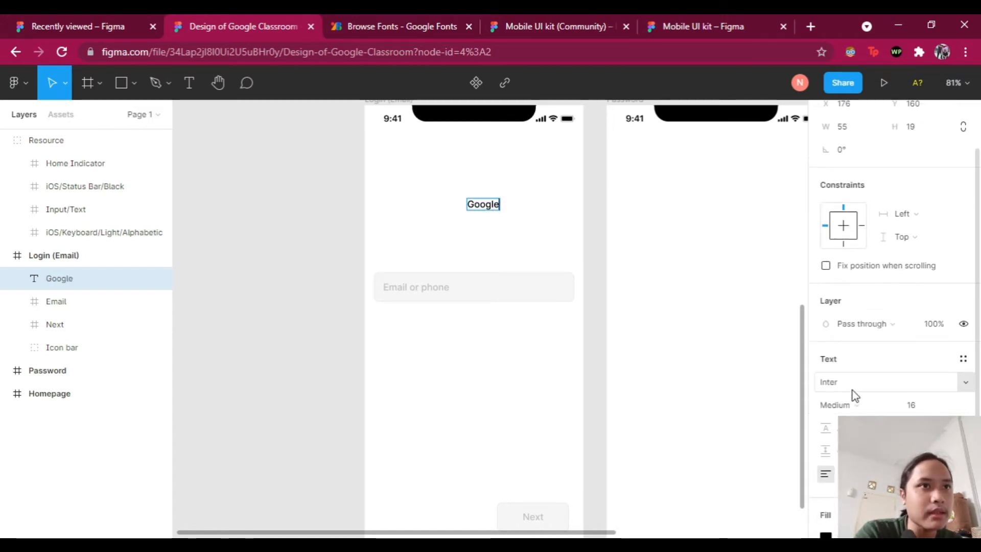
click(927, 388)
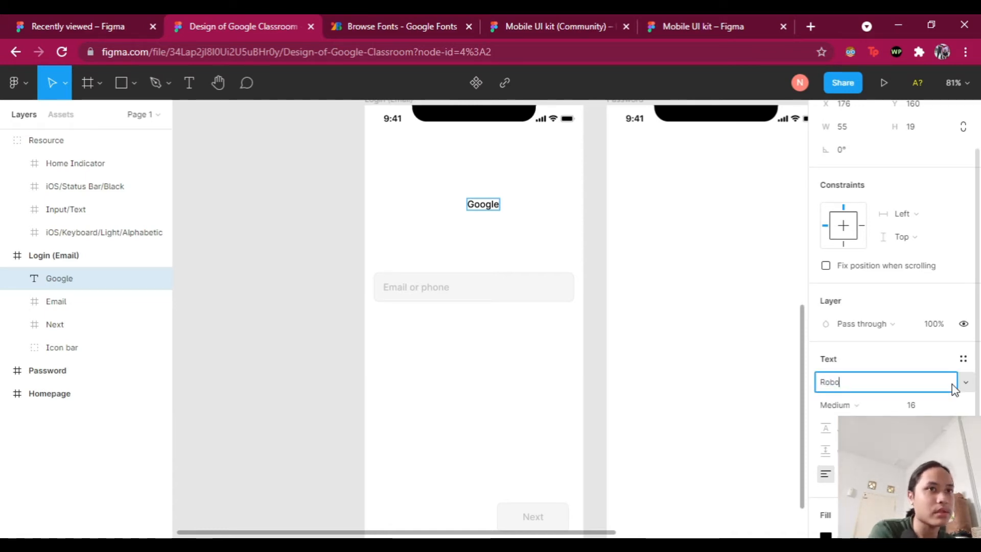
text(Roboto)
key(Return)
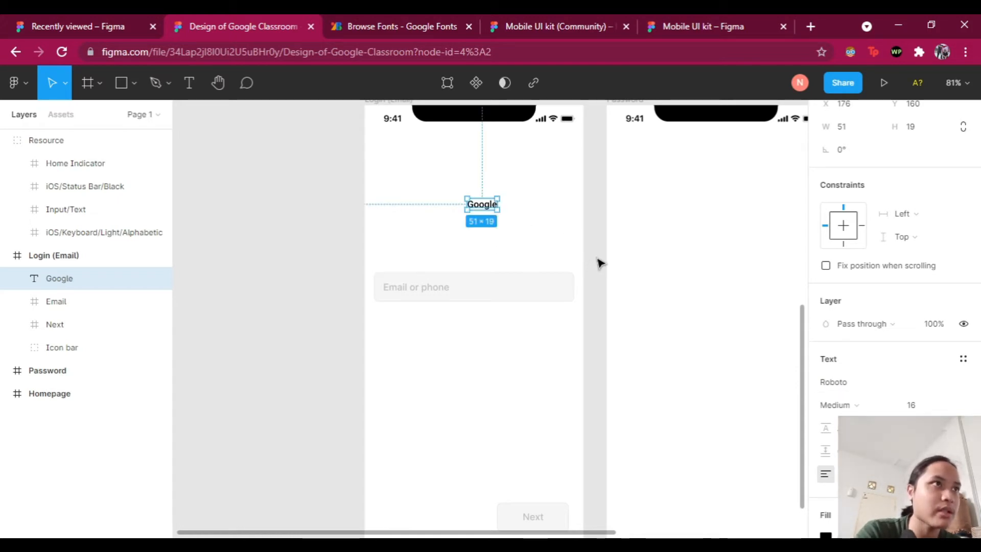
Step: Move the text to the frame's centre and retype it as 'Sign In'
mouse_move(489, 210)
mouse_down()
mouse_move(397, 204)
mouse_move(389, 213)
mouse_move(483, 205)
mouse_move(475, 206)
mouse_up()
double_click(474, 206)
text(Sign In)
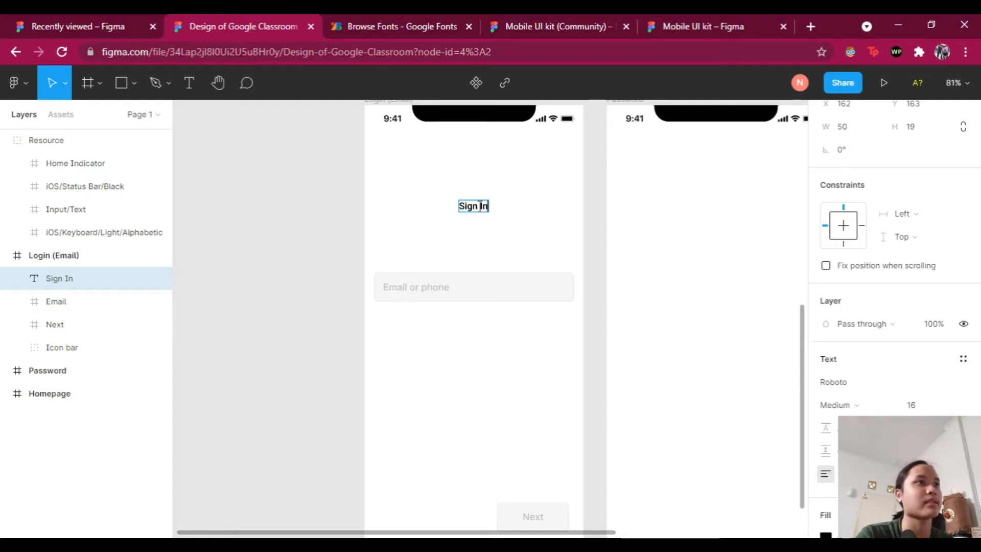
key(Escape)
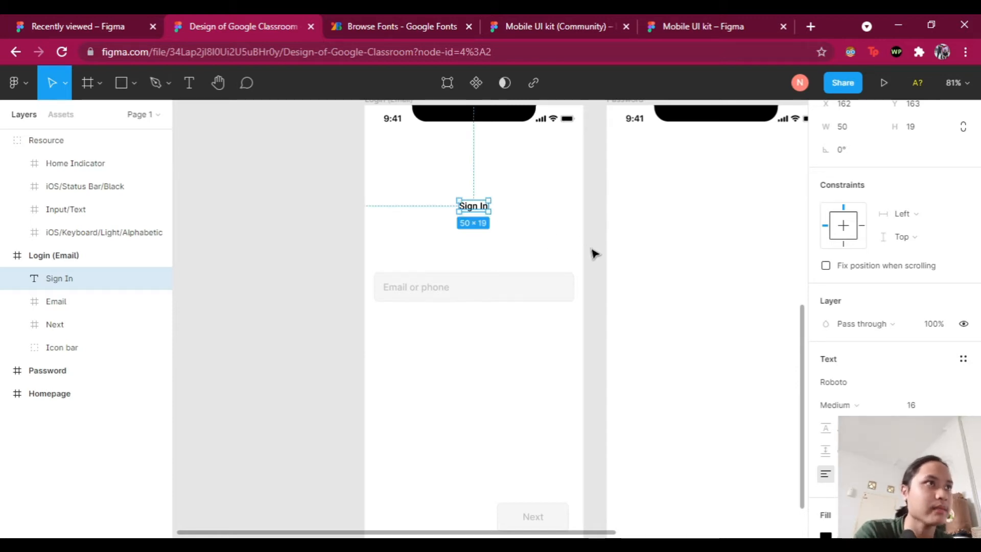
click(593, 254)
click(476, 207)
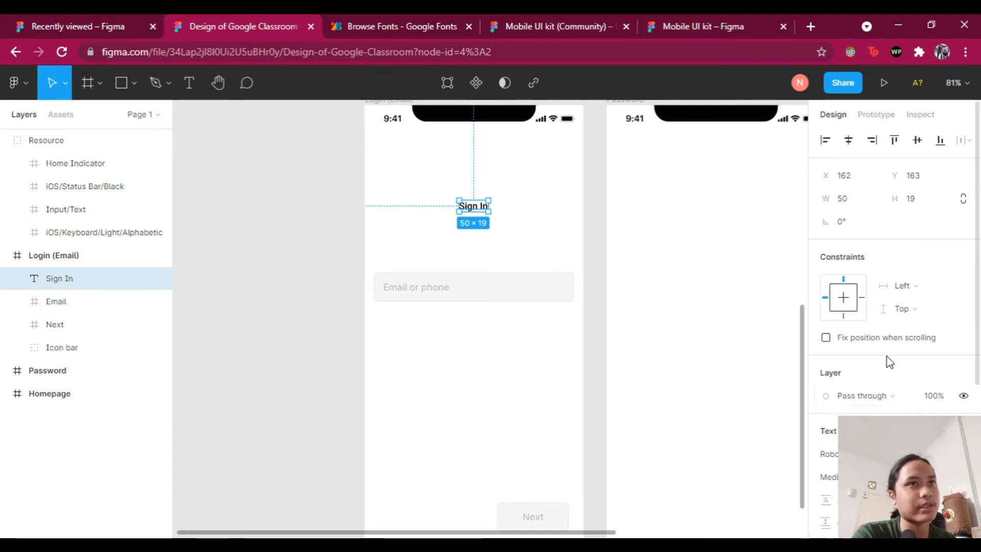
Step: Set the Sign In heading to font size 24 and re-centre it horizontally
scroll(891, 353, down, 2)
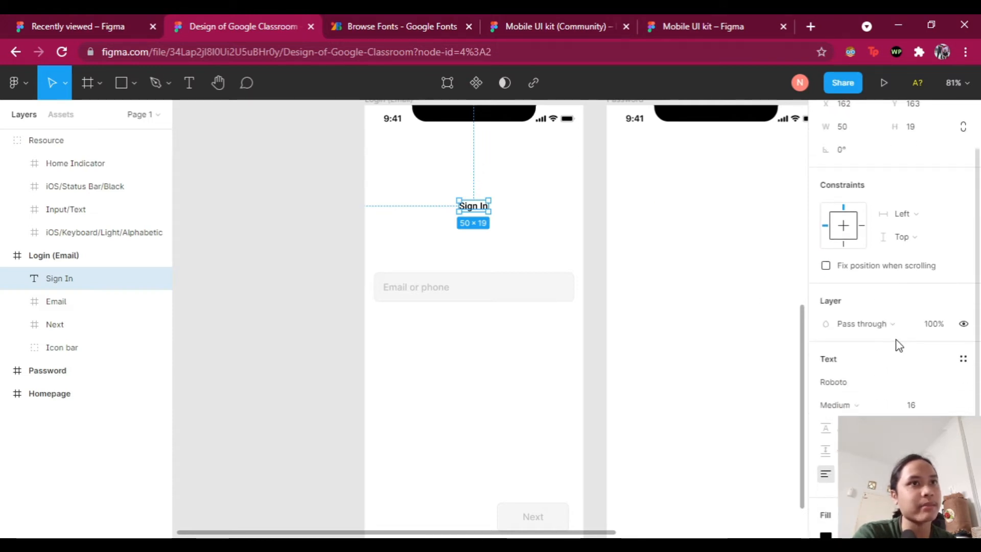
scroll(900, 346, down, 2)
scroll(923, 337, down, 3)
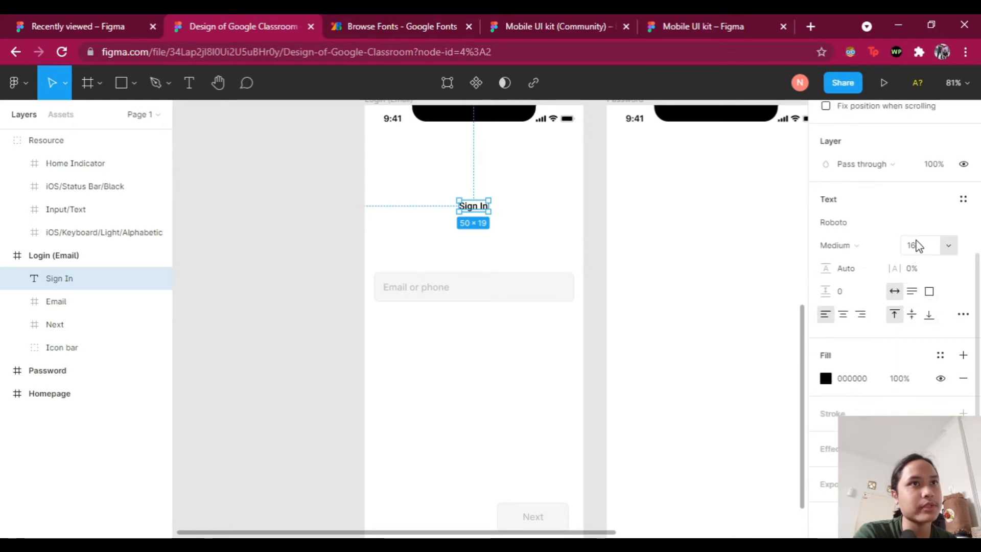
click(947, 246)
click(928, 395)
click(947, 245)
click(579, 276)
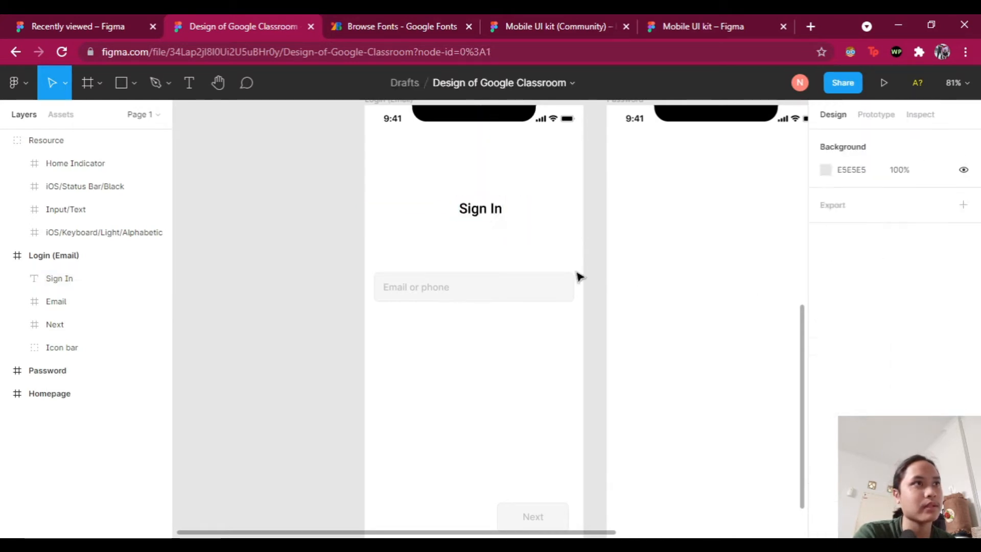
drag(481, 208, 474, 199)
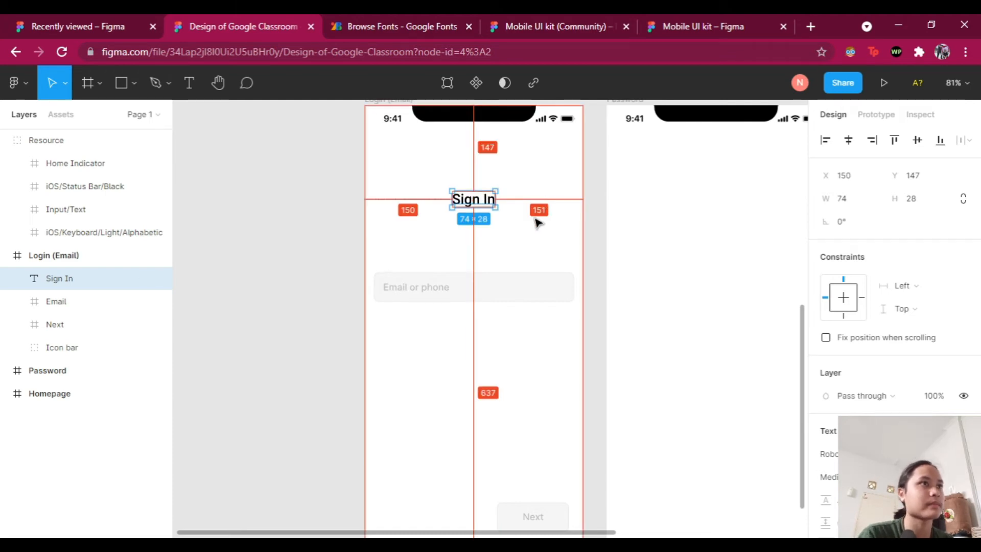
click(600, 258)
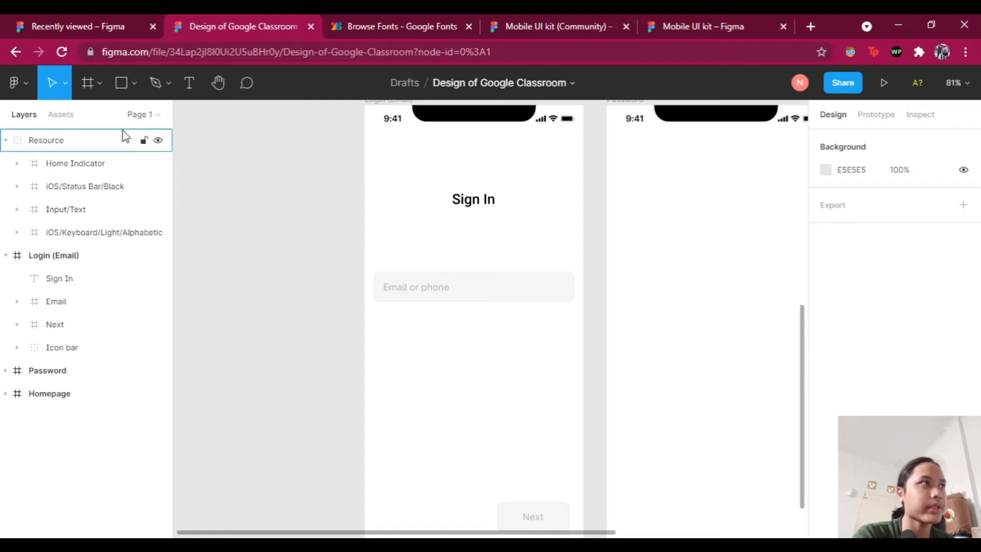
click(196, 88)
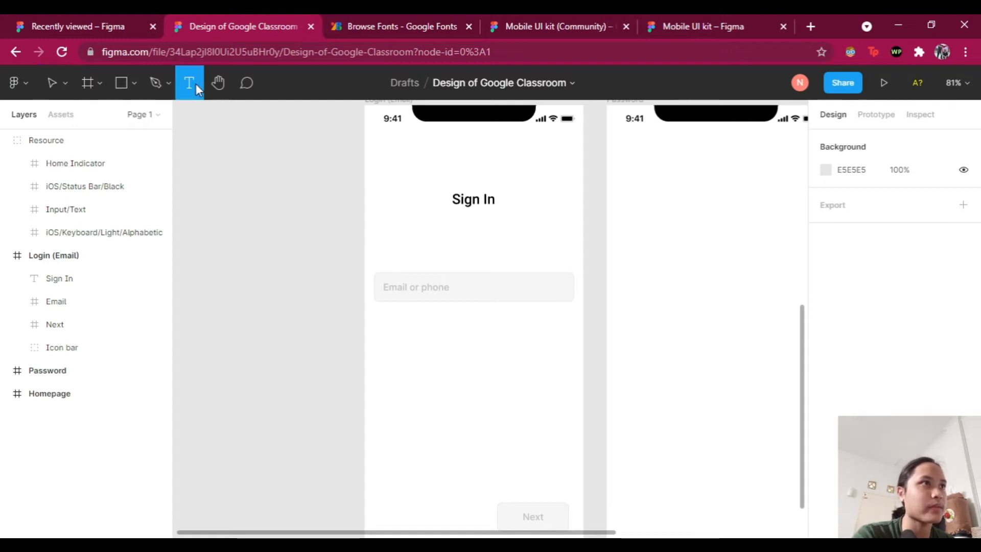
Step: Add a Regular, size 14 subtitle 'with your Google account. Learn more' below Sign In
click(475, 223)
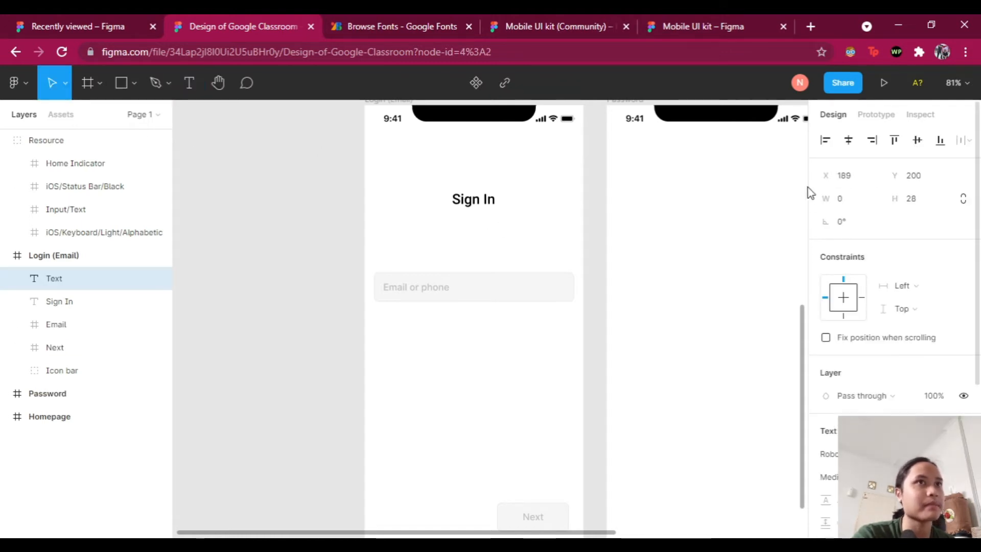
click(300, 167)
key(t)
click(474, 221)
scroll(878, 410, down, 2)
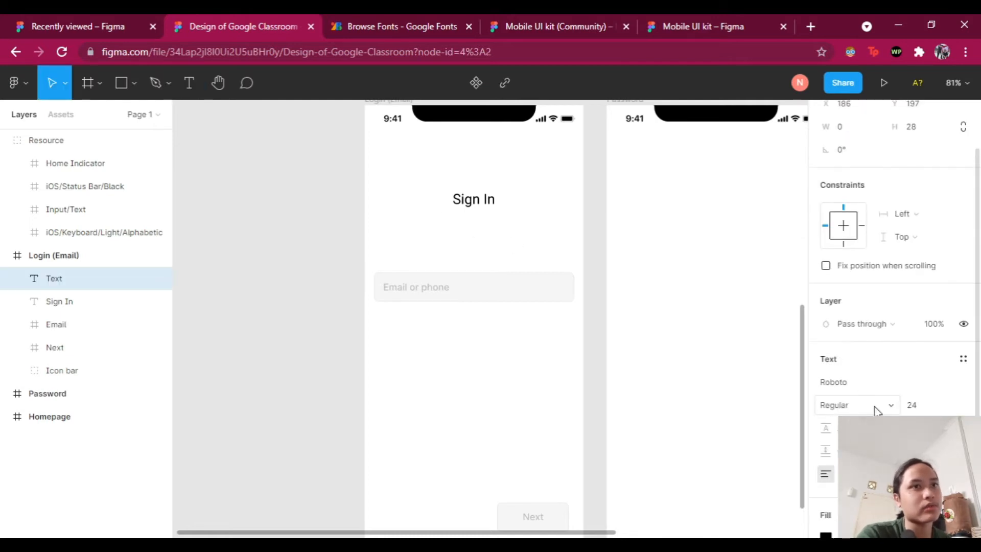
click(878, 404)
click(865, 350)
click(943, 405)
click(931, 362)
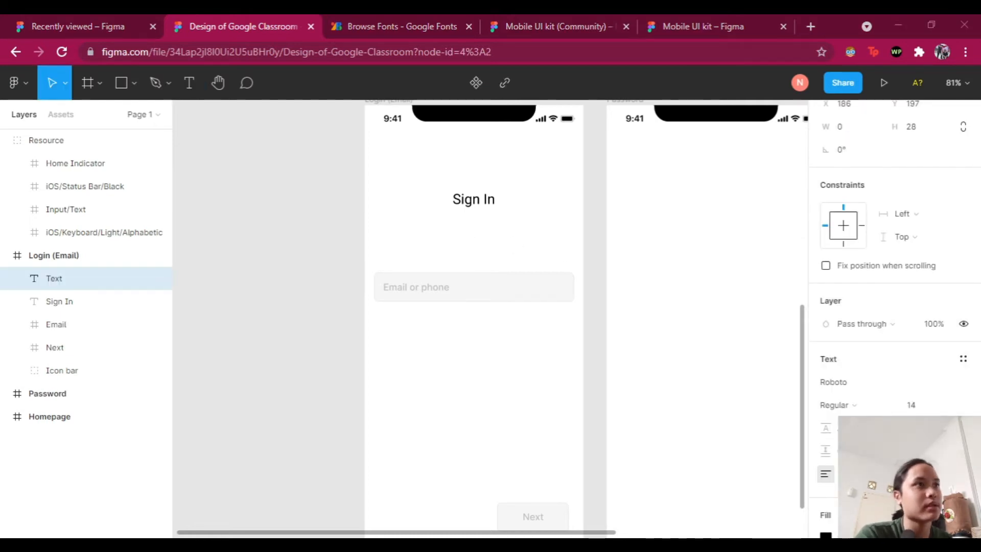
text(with your Google account. Learn more)
key(Escape)
Step: Centre the subtitle horizontally just under the Sign In heading
drag(540, 225, 477, 230)
click(598, 256)
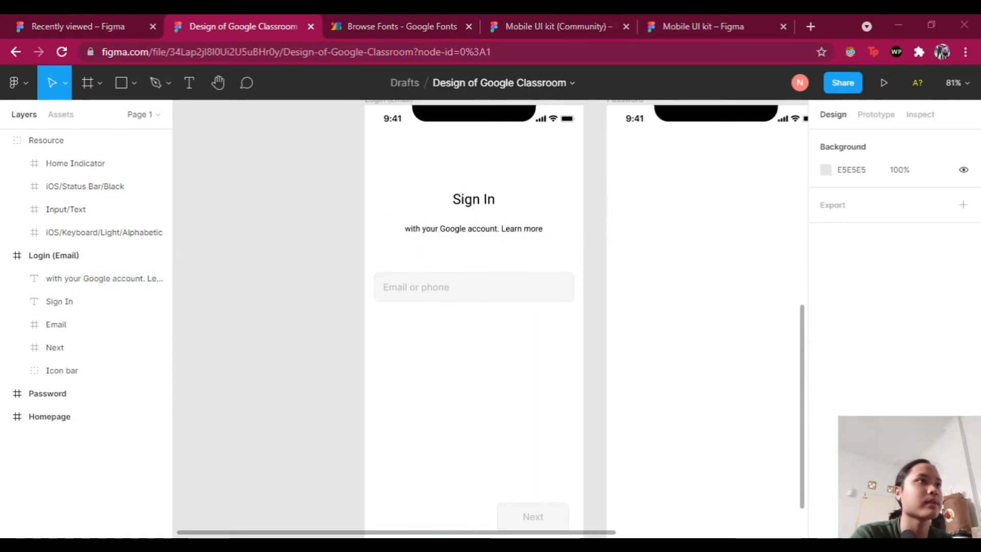
click(519, 231)
drag(519, 231, 518, 229)
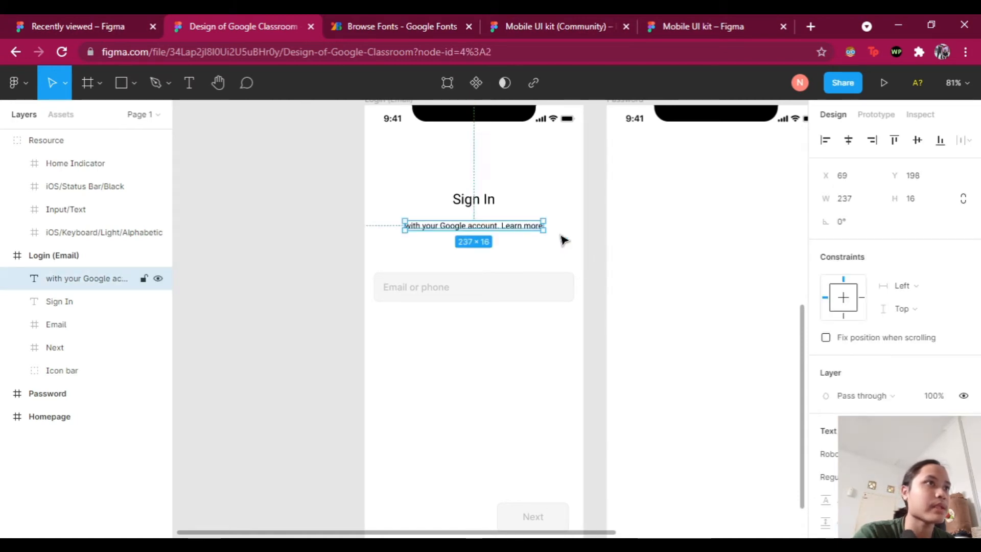
click(601, 248)
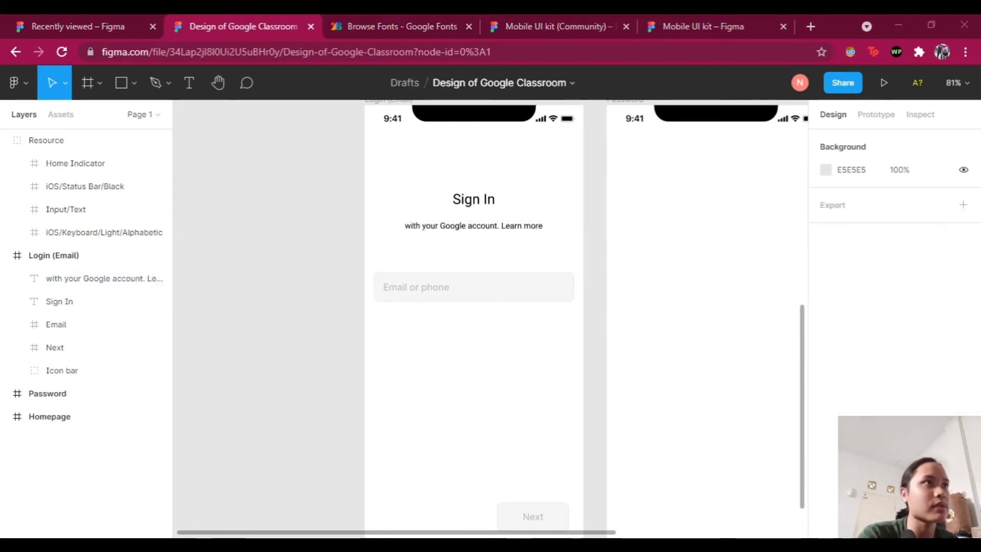
click(481, 169)
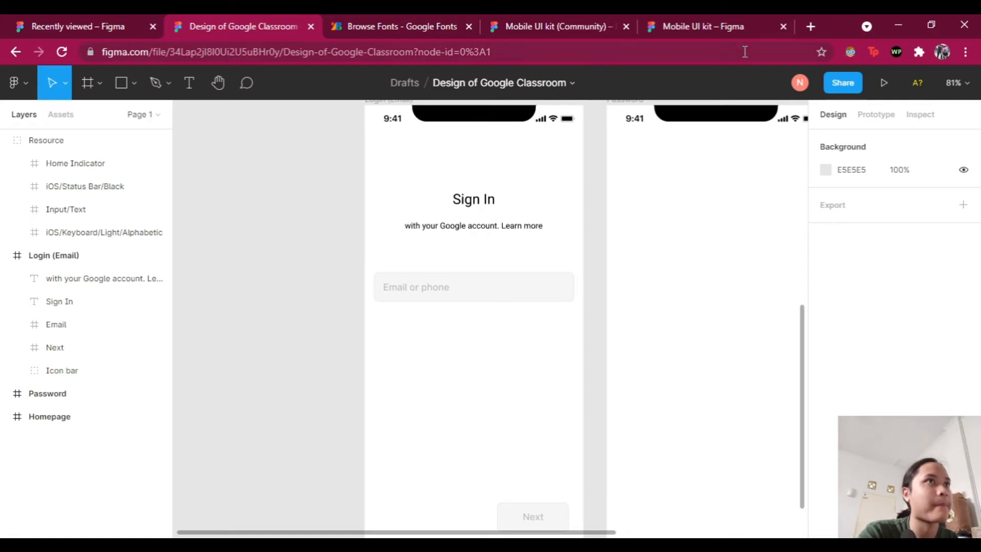
Step: Open a new browser tab next to the design tab and search 'google'
click(811, 27)
drag(757, 24, 401, 27)
text(google)
key(Return)
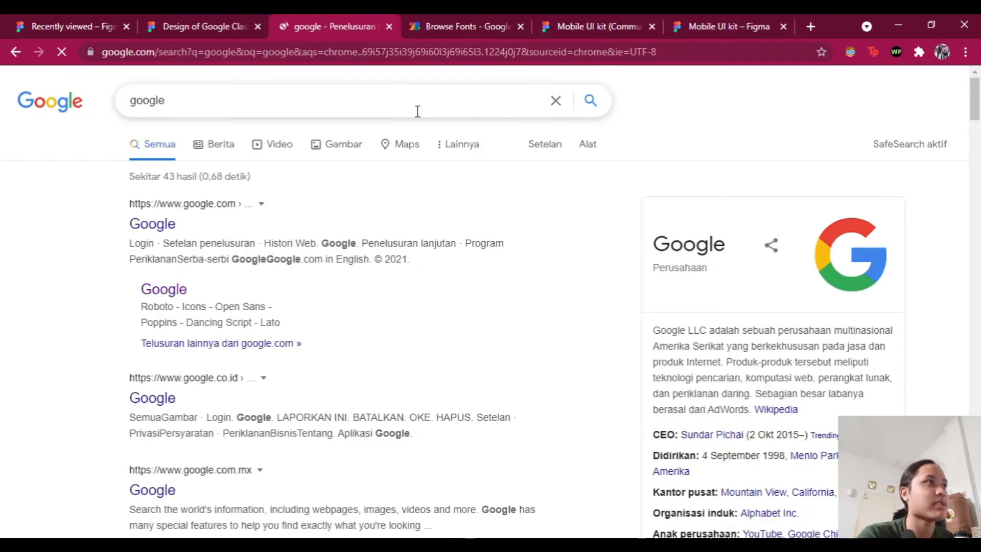
Step: Preview the Google logo in the image results, then return to Figma and select the Login (Email) screen
click(318, 145)
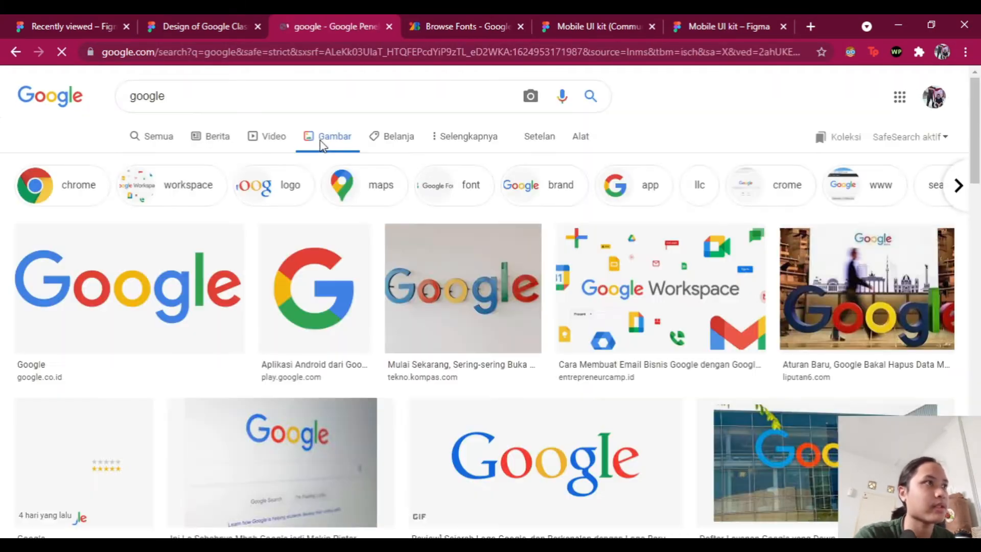
click(146, 304)
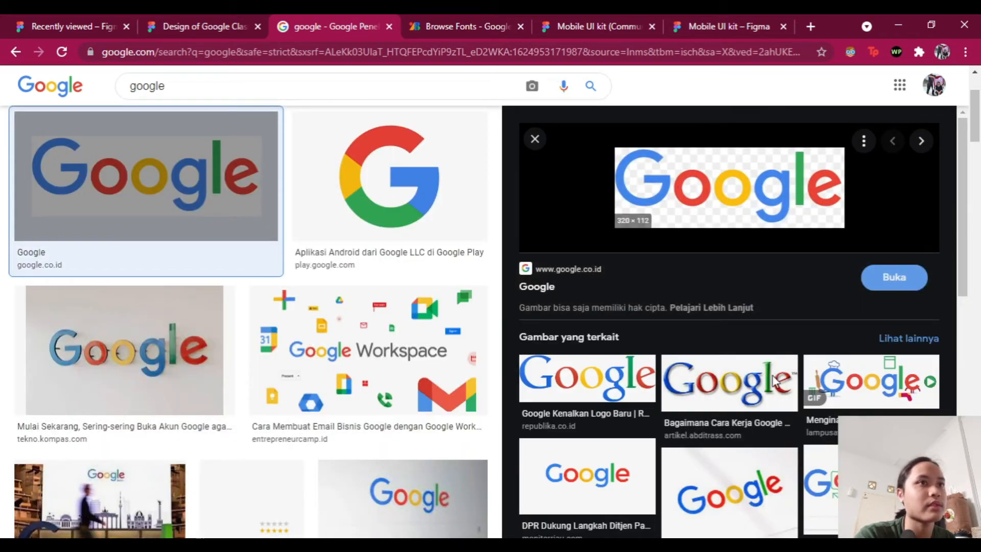
click(230, 26)
scroll(399, 123, up, 1)
click(400, 111)
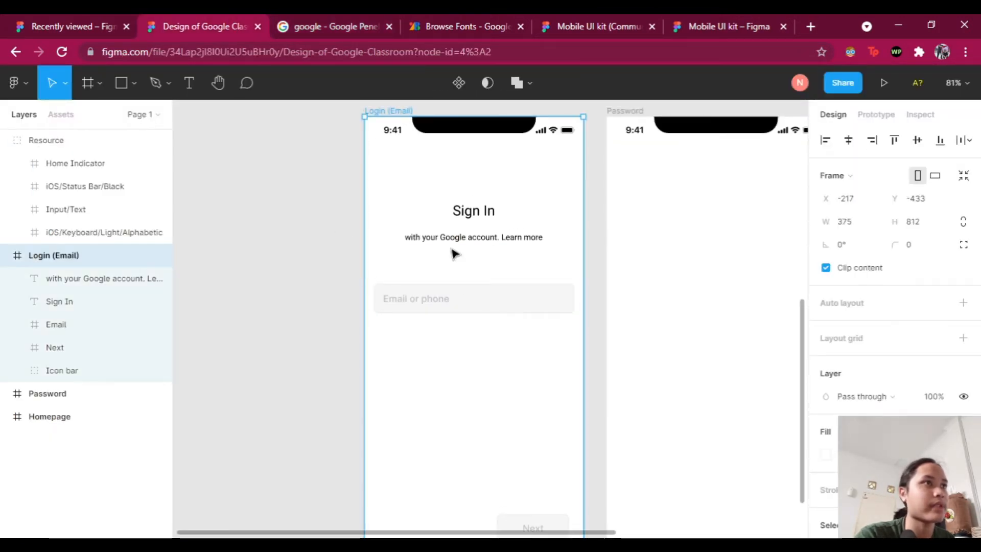
Step: Paste the Google logo, shrink it to 85×30 and centre it above the Sign In heading
key(ctrl+v)
key(Escape)
click(532, 334)
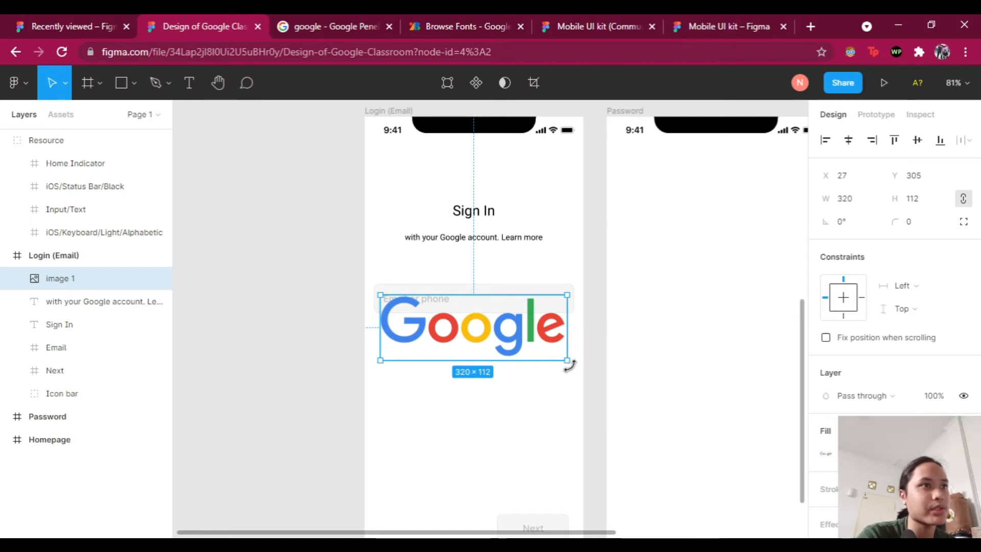
mouse_move(566, 361)
mouse_down()
mouse_move(538, 345)
mouse_move(539, 357)
mouse_move(530, 328)
mouse_move(545, 365)
mouse_move(521, 322)
mouse_move(541, 337)
mouse_move(513, 357)
mouse_move(550, 351)
mouse_move(567, 361)
mouse_up()
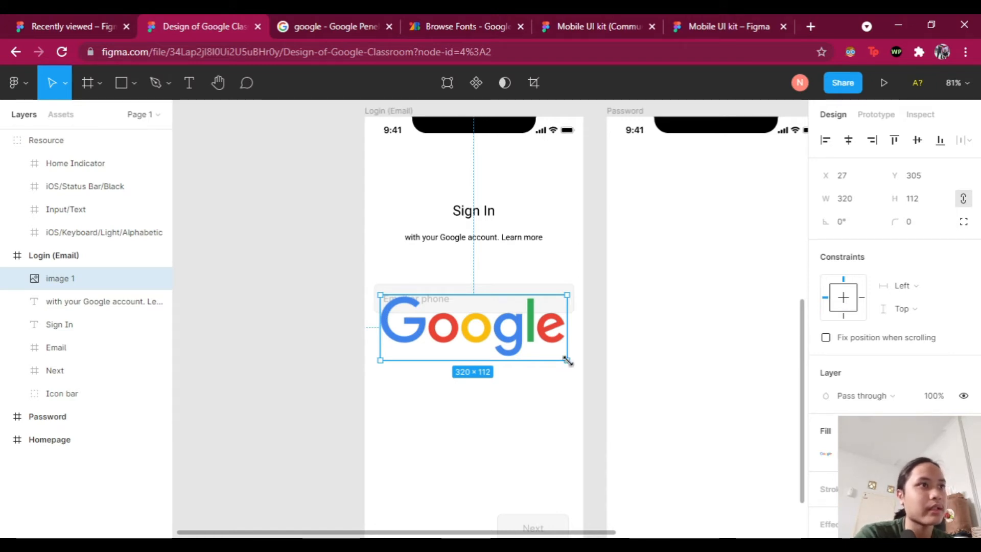
drag(564, 356, 490, 187)
click(606, 239)
click(503, 189)
click(603, 229)
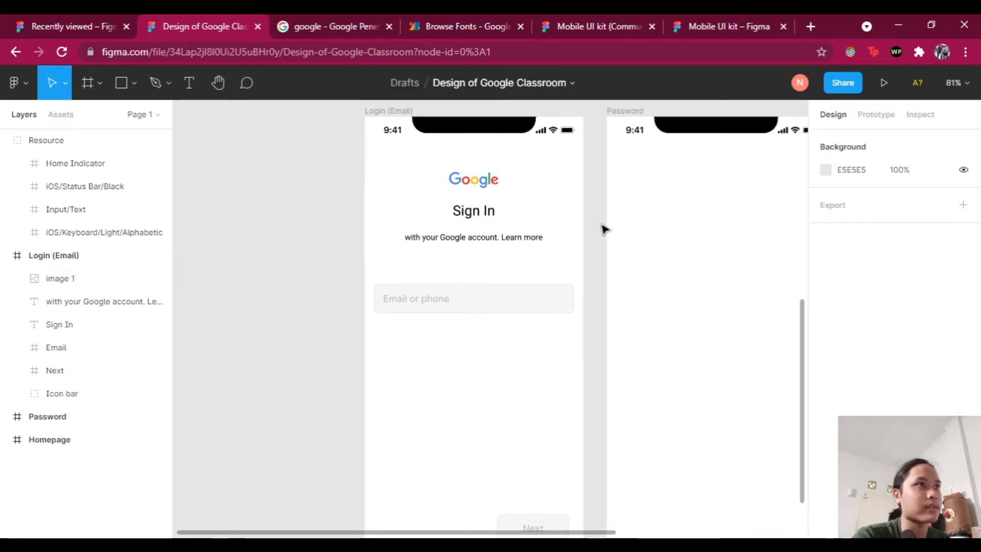
scroll(599, 276, down, 1)
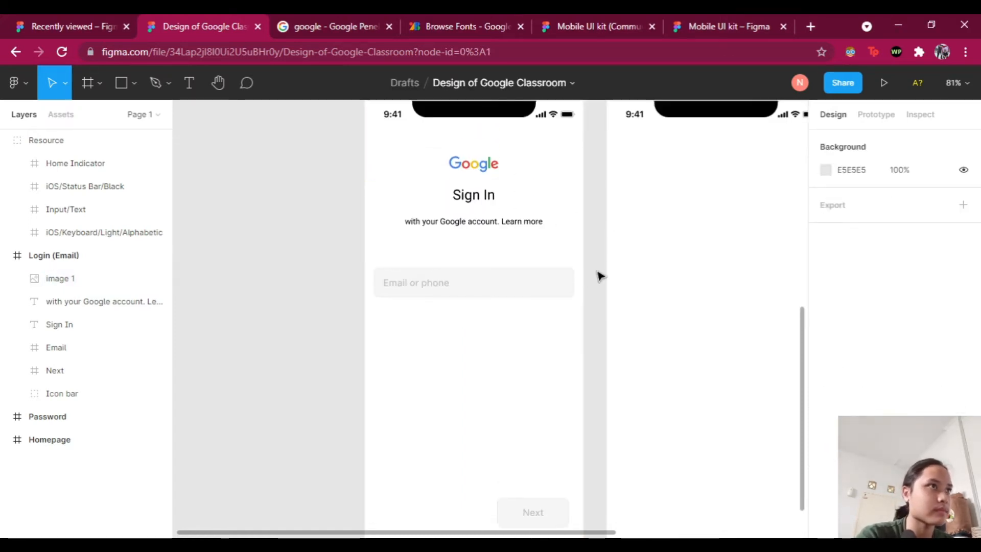
Step: Add a 'Forget email?' text line just below the Email or phone field
click(190, 84)
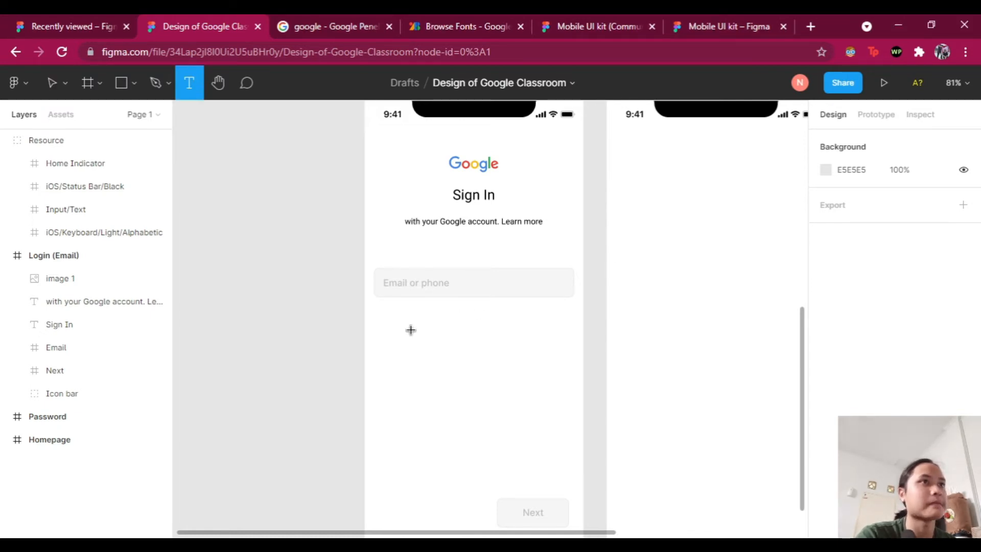
click(398, 310)
text(Forget Emai)
text(il)
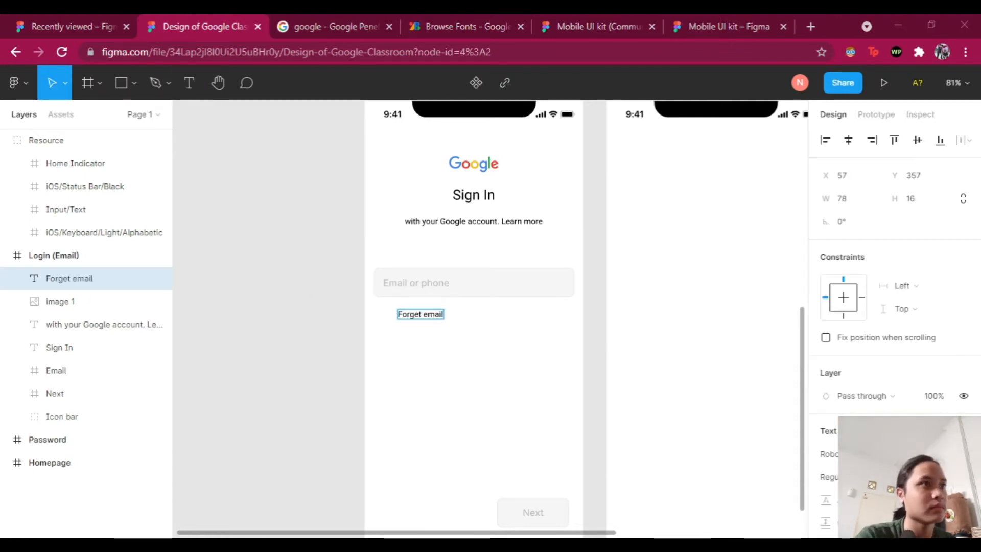
Step: Line up the Forget email? text with the email field's left edge
click(351, 283)
drag(427, 317, 401, 318)
key(Escape)
click(407, 318)
key(alt)
key(Right)
key(Right)
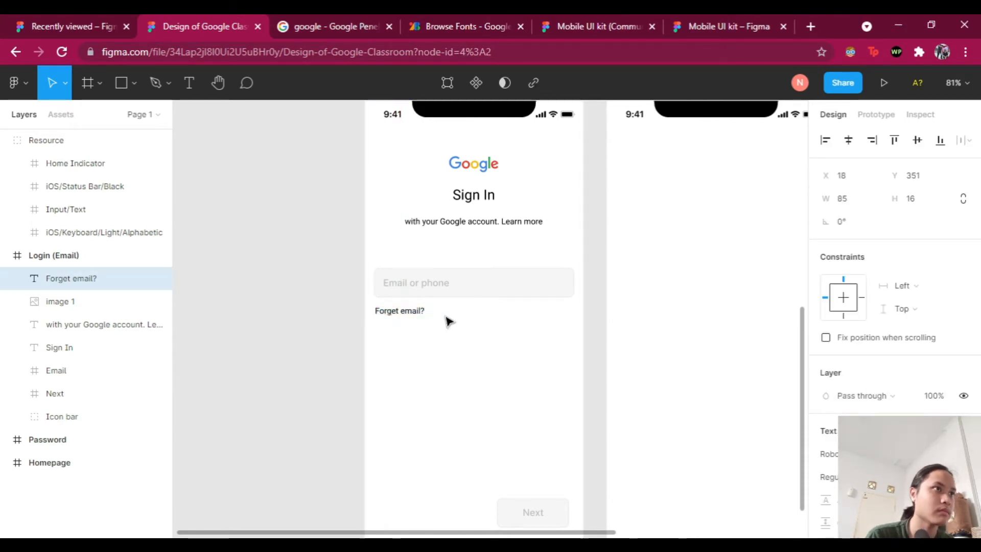
click(447, 318)
click(402, 314)
scroll(872, 303, down, 1)
scroll(491, 333, up, 1)
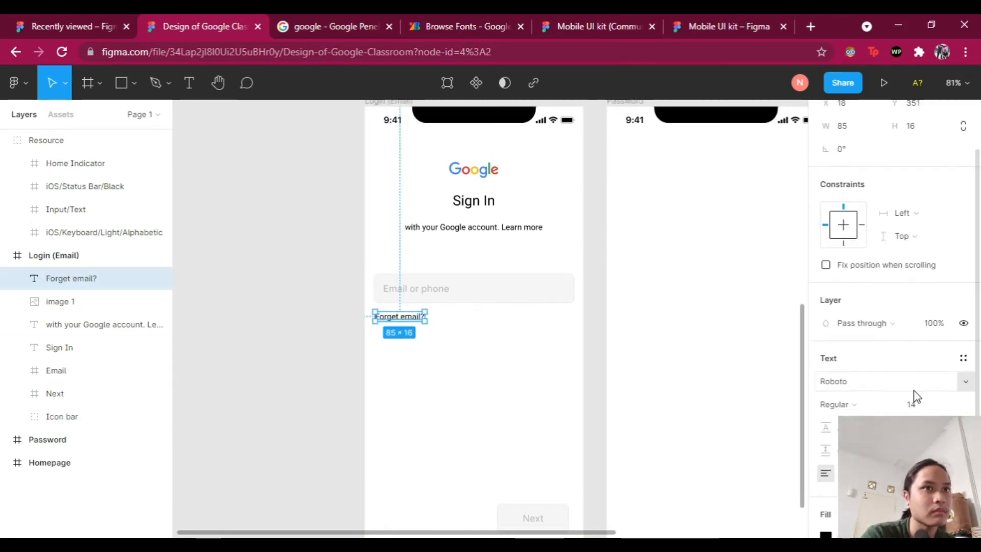
scroll(916, 397, down, 3)
click(577, 365)
click(409, 320)
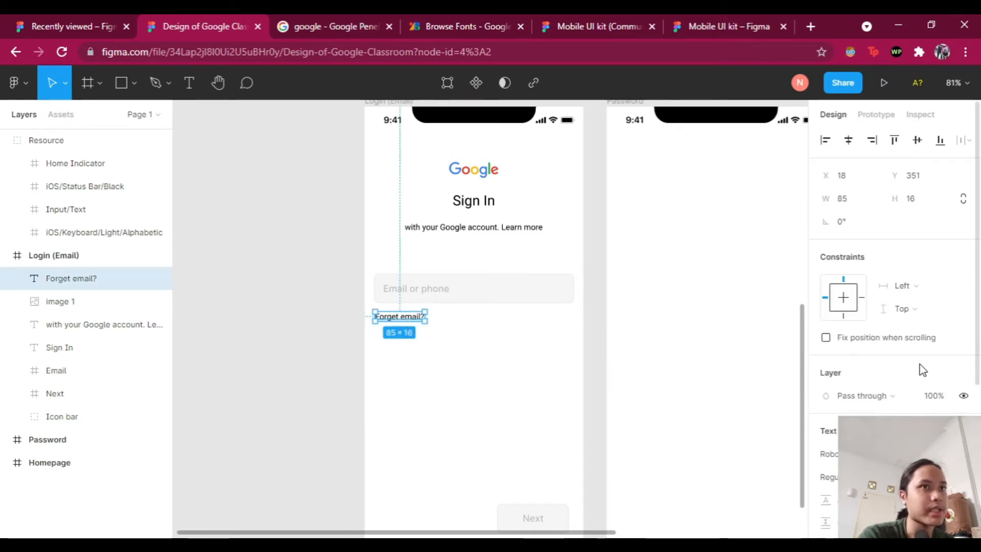
scroll(915, 376, down, 2)
scroll(866, 403, down, 3)
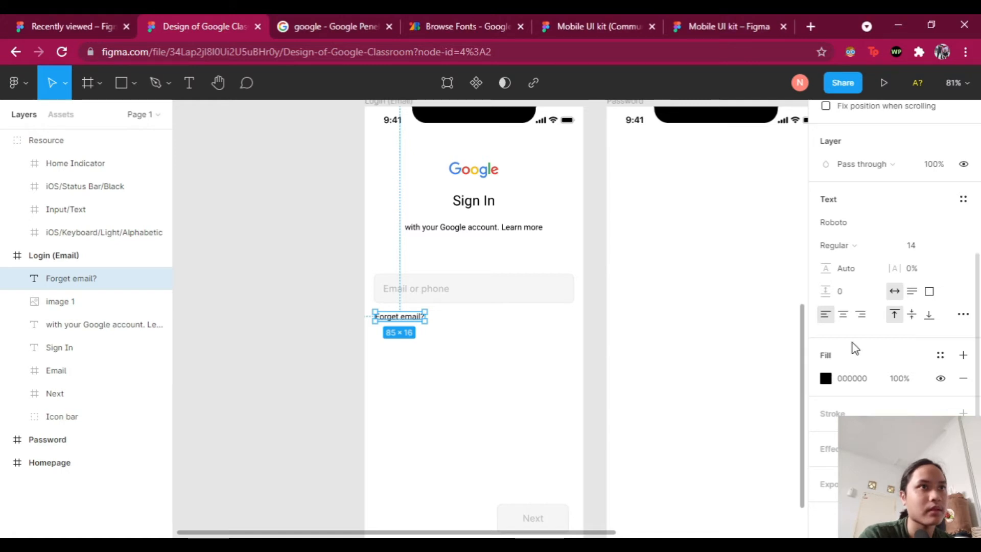
Step: Colour the Forget email? text the Google logo blue 4285F4 using the eyedropper
click(826, 379)
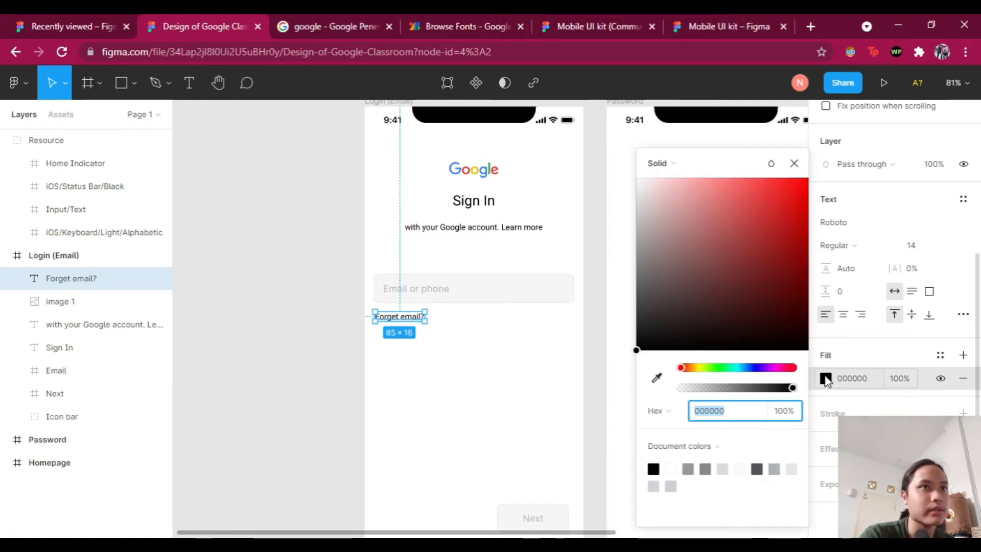
drag(726, 158, 739, 152)
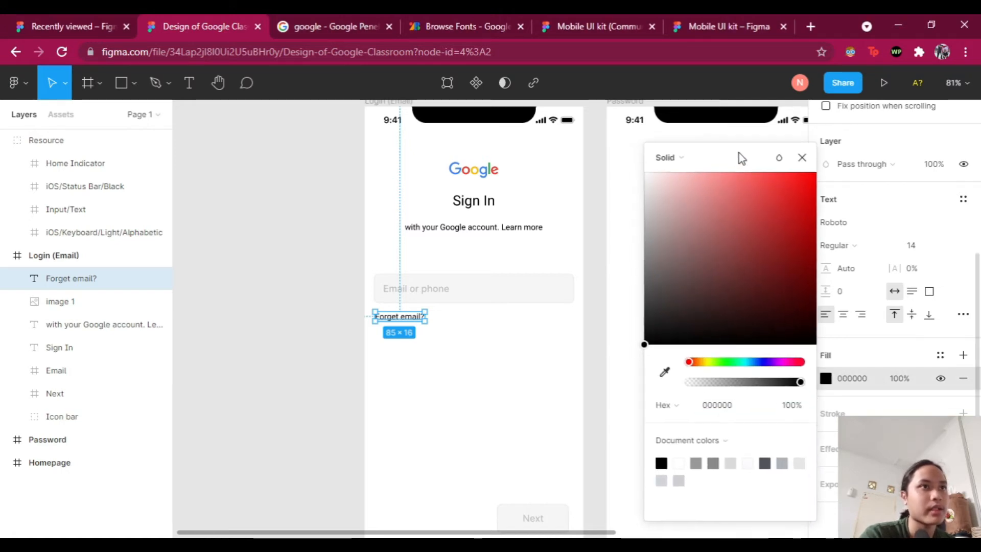
click(666, 375)
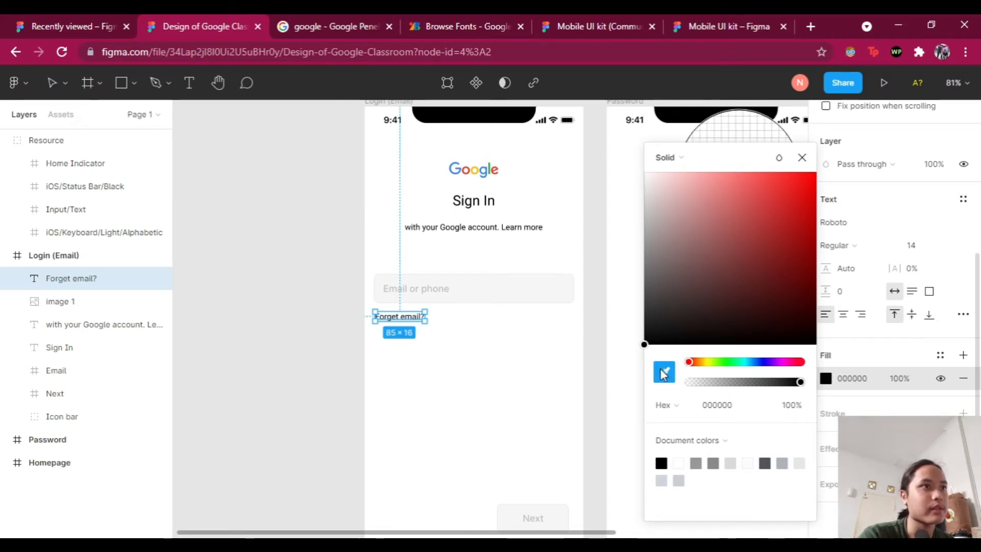
scroll(489, 167, up, 8)
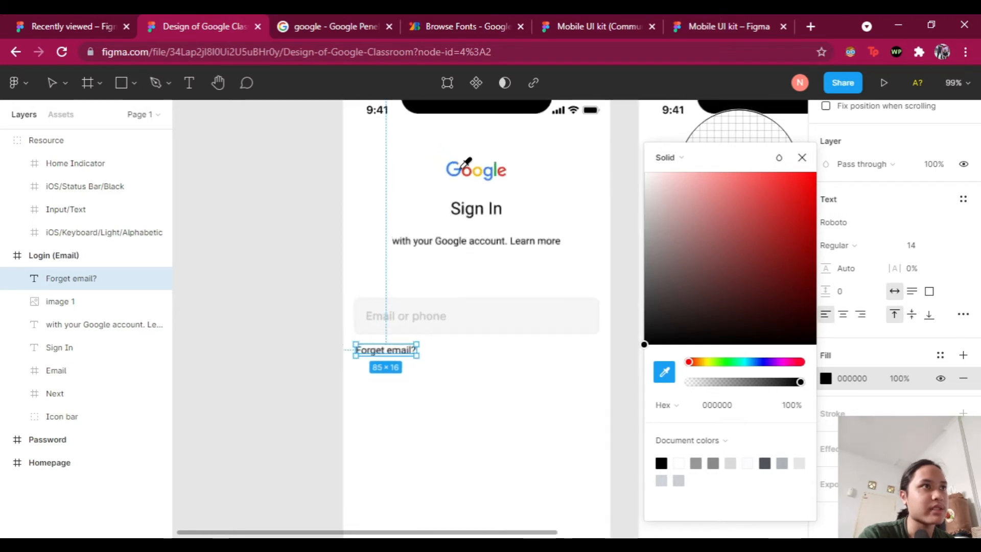
scroll(468, 163, up, 5)
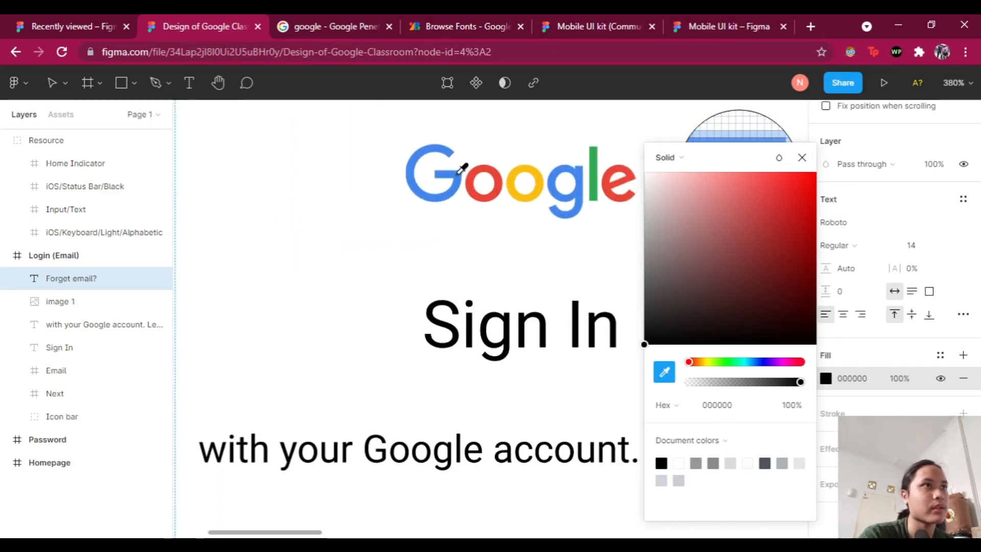
click(459, 172)
scroll(511, 220, down, 4)
scroll(527, 266, down, 4)
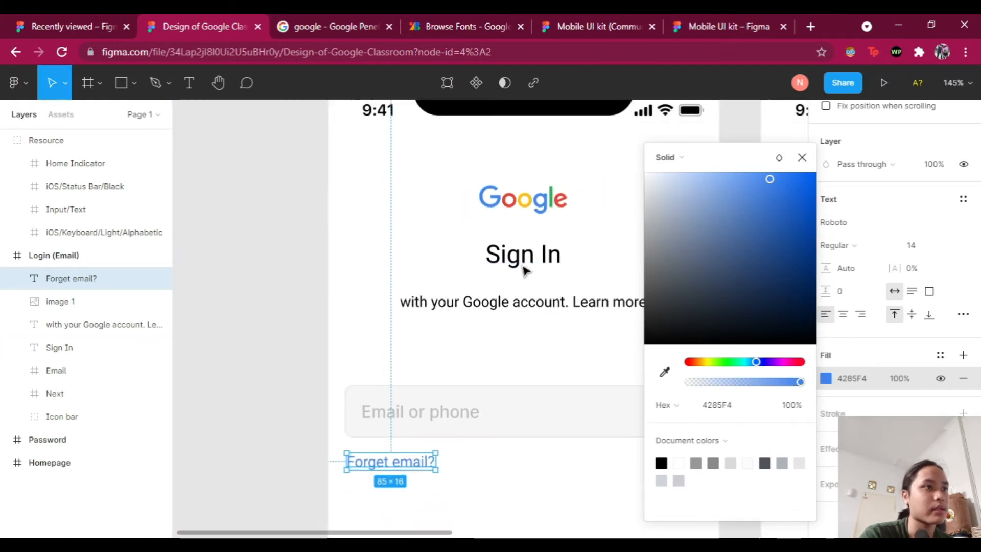
click(803, 158)
scroll(511, 307, down, 2)
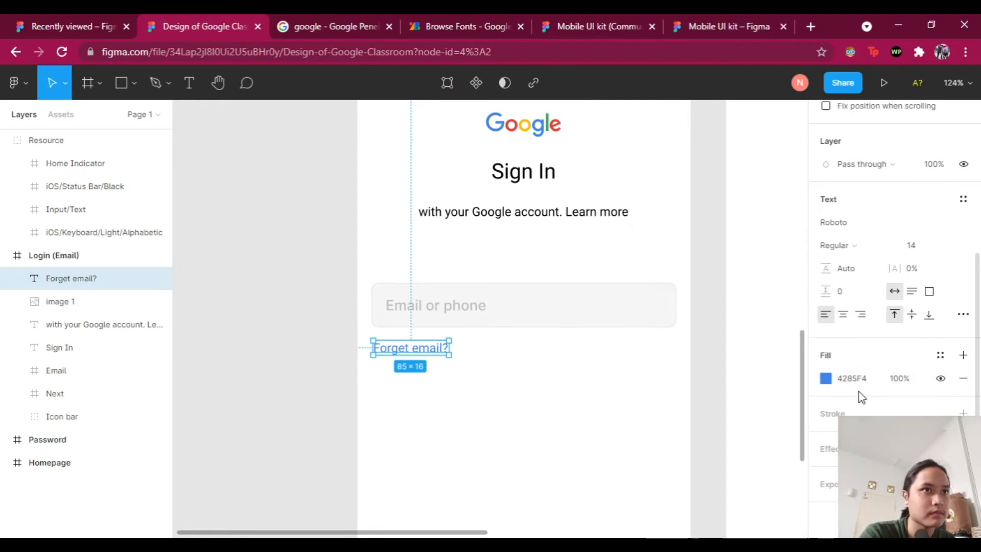
scroll(704, 373, down, 3)
scroll(301, 264, up, 1)
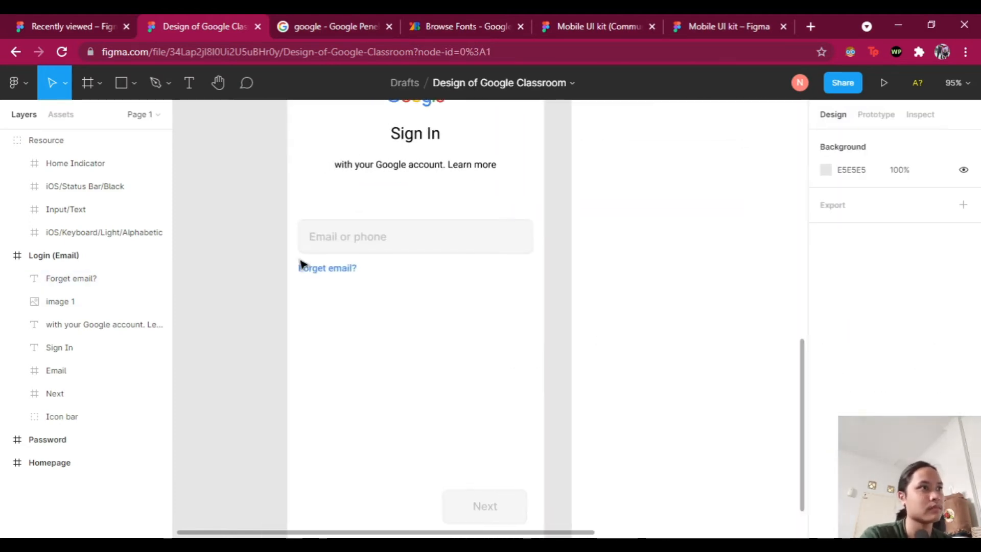
Step: Duplicate Forget email? lower down and retype the copy as 'Create an account'
drag(306, 268, 341, 352)
double_click(341, 349)
text(Crean an ac)
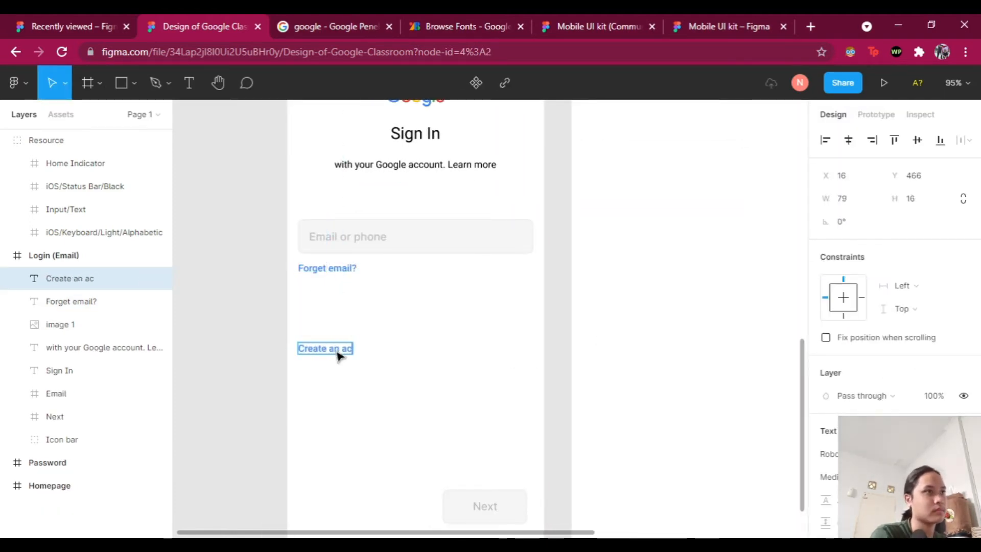
text(count)
key(Escape)
Step: Make the Learn more words in the subtitle the same blue 4285F4
scroll(416, 255, up, 2)
click(416, 220)
scroll(895, 358, down, 4)
click(825, 394)
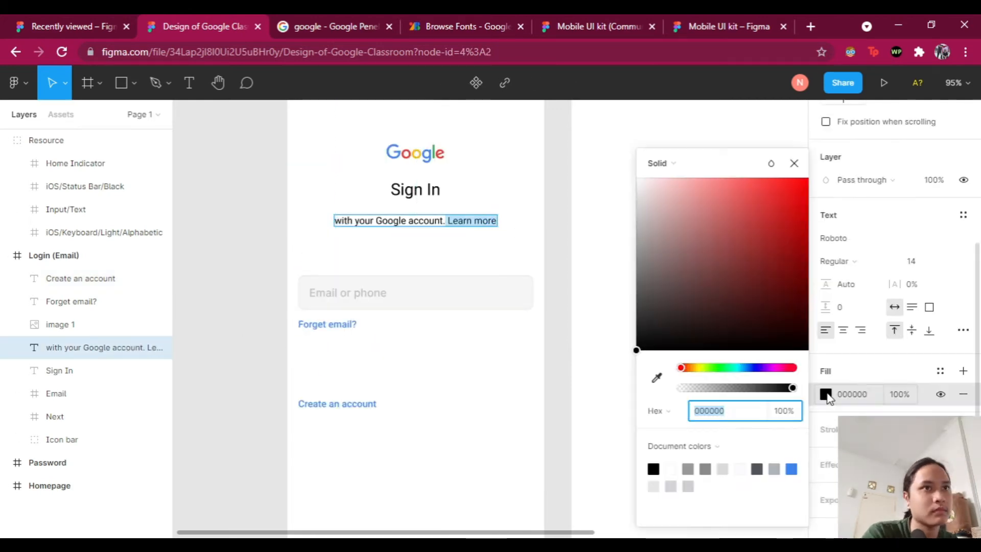
click(791, 469)
click(489, 259)
drag(497, 225, 447, 226)
click(835, 479)
click(842, 368)
click(424, 391)
Step: Review the two blue link texts and select the existing Next button
scroll(421, 394, up, 1)
scroll(421, 394, down, 1)
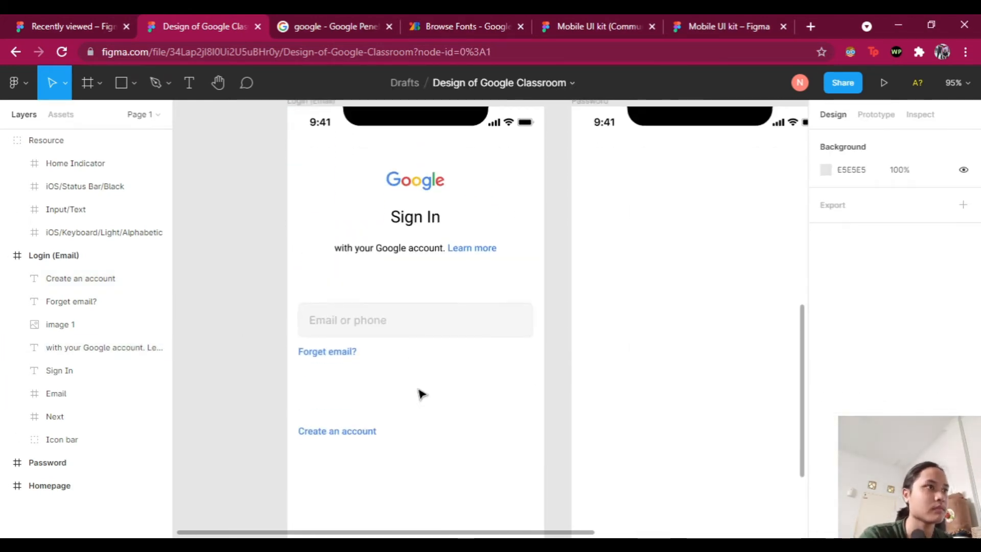
scroll(421, 393, down, 1)
drag(420, 394, 335, 291)
click(262, 355)
scroll(528, 375, down, 2)
scroll(516, 368, down, 2)
scroll(515, 368, up, 3)
scroll(515, 361, down, 4)
click(455, 400)
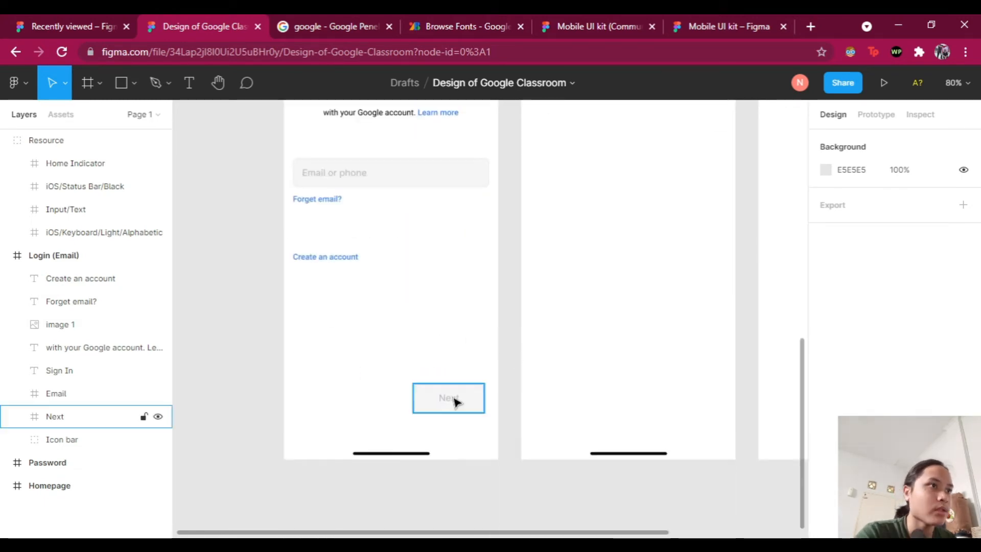
Step: Fill the existing Next button with the logo blue 4285F4
click(467, 398)
scroll(852, 344, down, 4)
click(828, 414)
click(455, 226)
click(451, 397)
scroll(879, 339, down, 3)
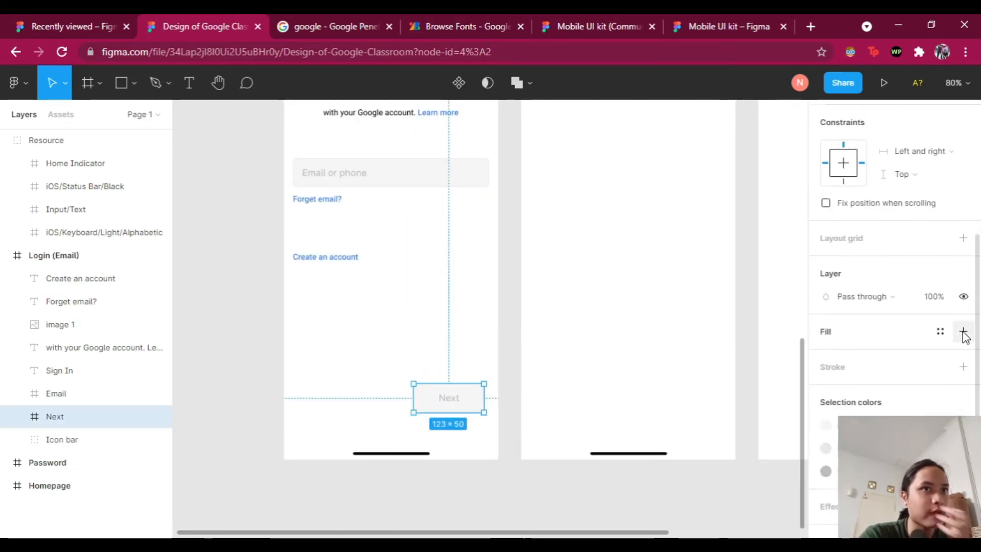
click(964, 333)
click(826, 355)
click(776, 468)
click(829, 497)
Step: Delete the old Next button
scroll(830, 499, down, 2)
click(613, 399)
click(467, 404)
click(491, 495)
click(470, 405)
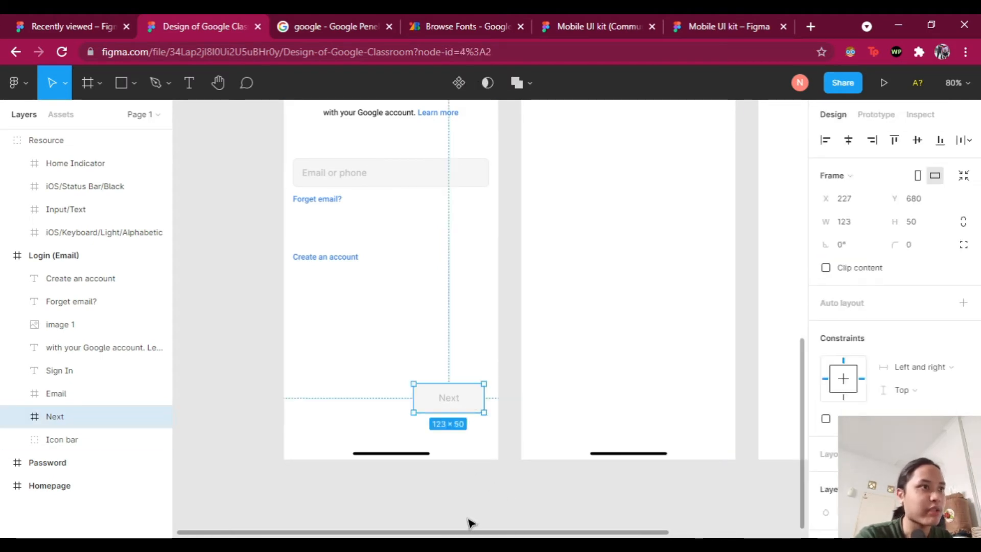
key(Delete)
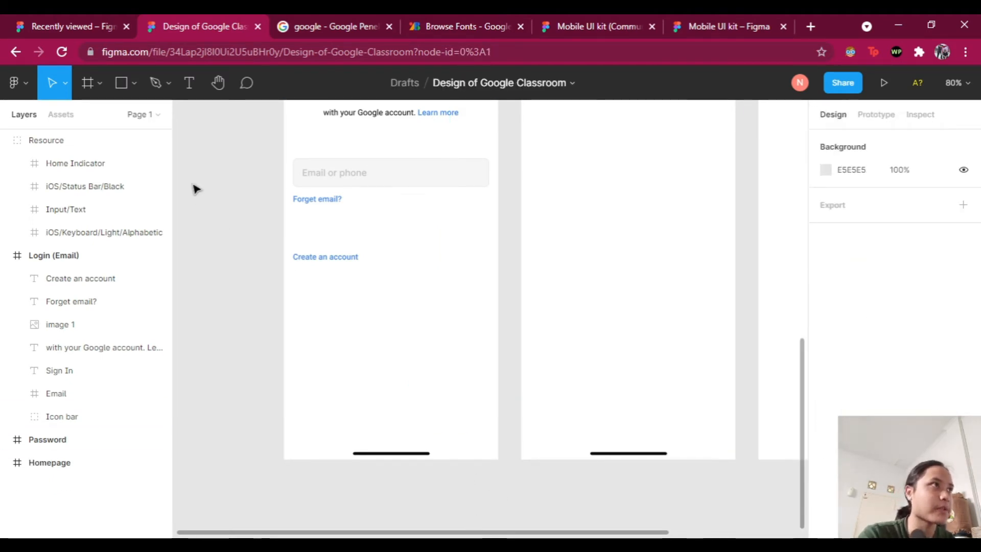
Step: Draw a small rectangle at the bottom right of the Login (Email) screen
click(135, 81)
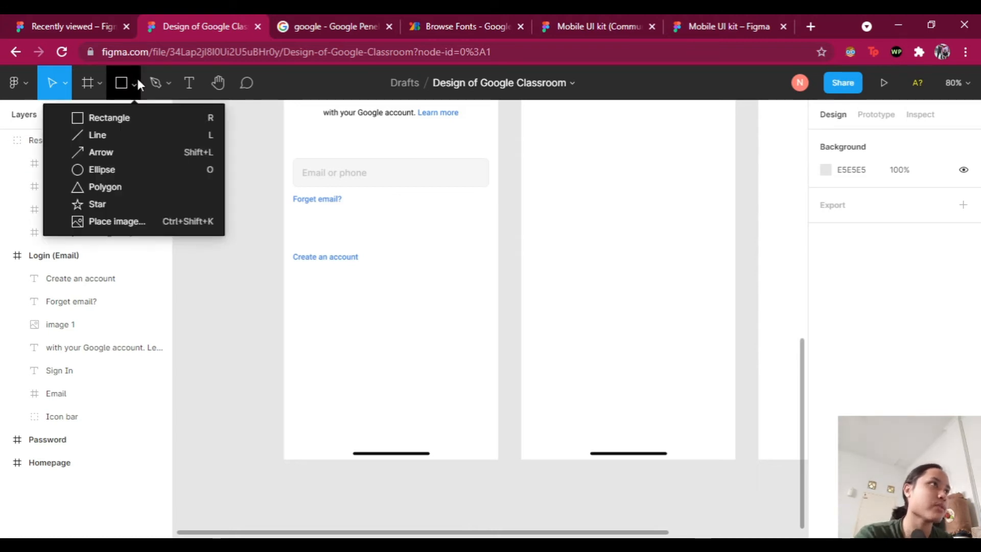
click(123, 118)
mouse_move(417, 404)
mouse_down()
mouse_move(481, 434)
mouse_move(464, 422)
mouse_up()
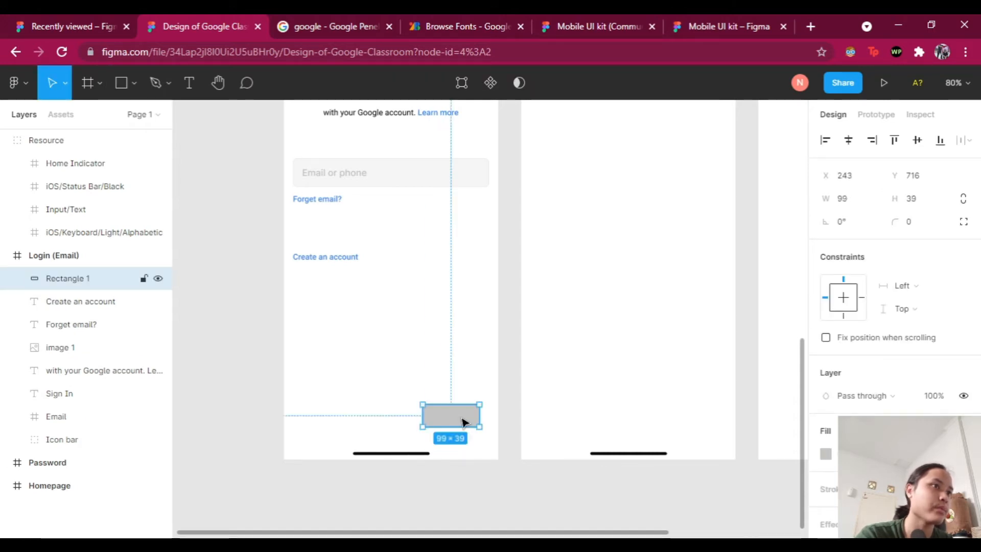
scroll(460, 428, up, 3)
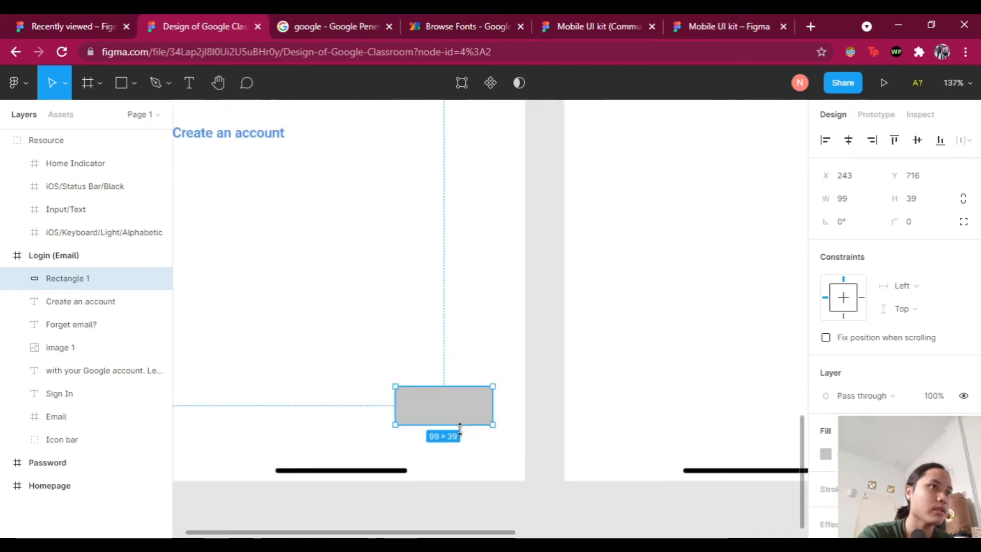
click(524, 463)
click(452, 413)
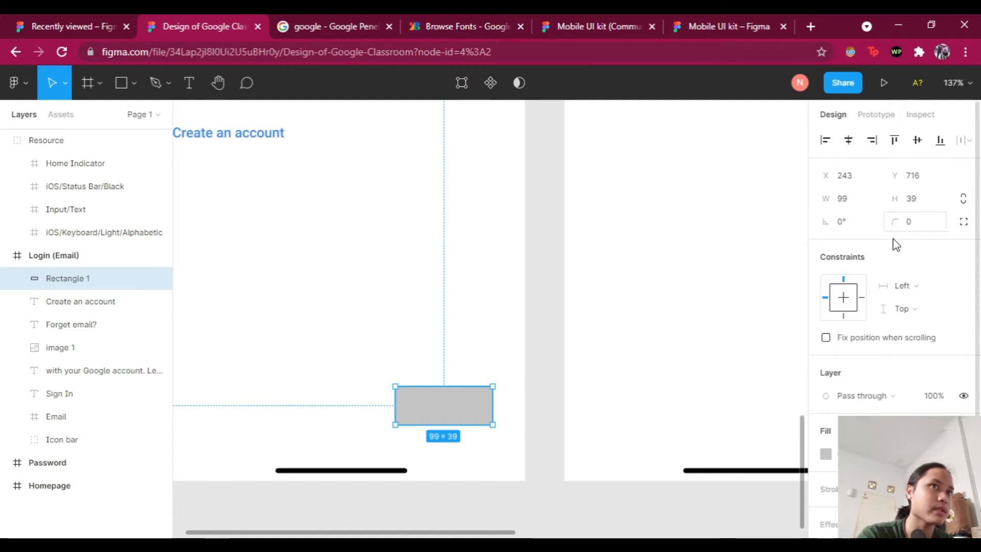
scroll(480, 403, up, 5)
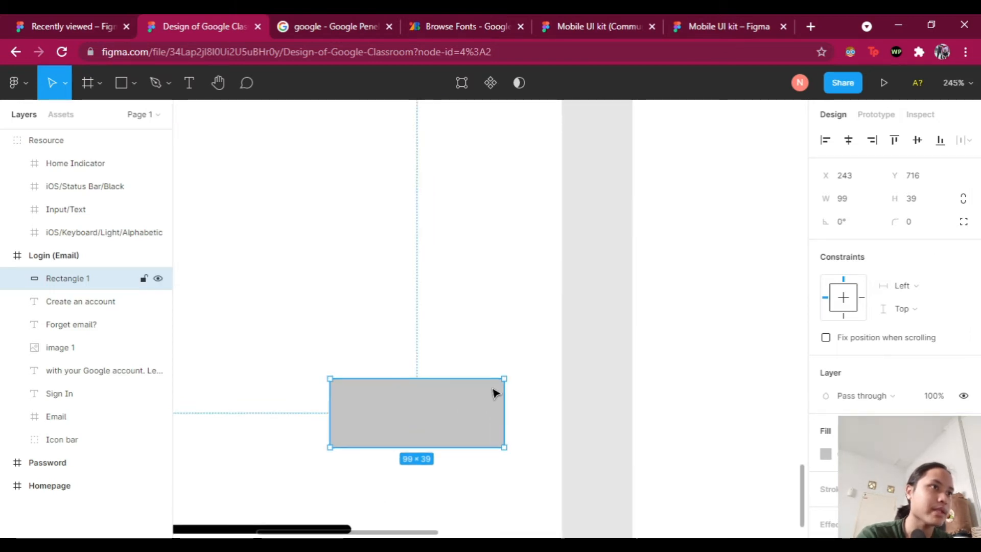
scroll(491, 405, down, 1)
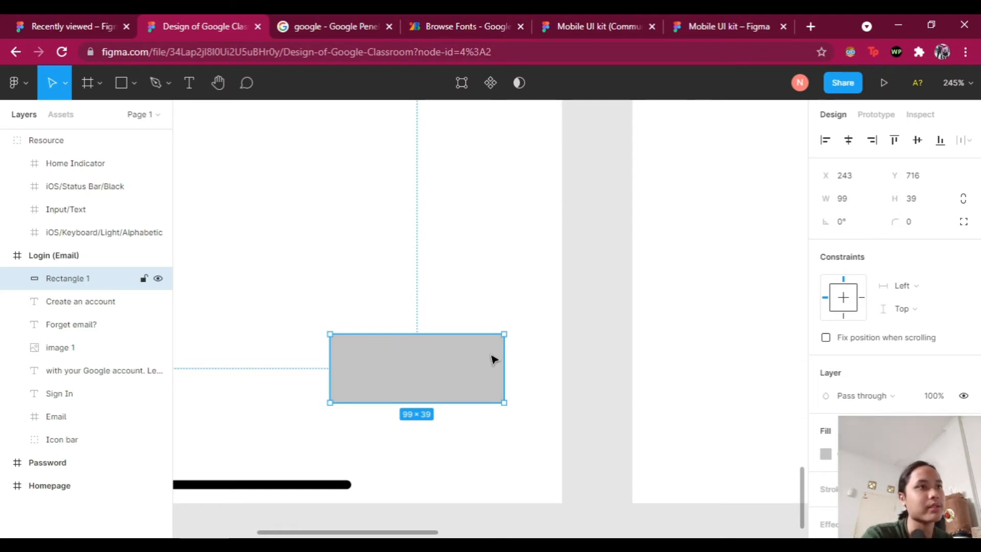
scroll(491, 359, up, 3)
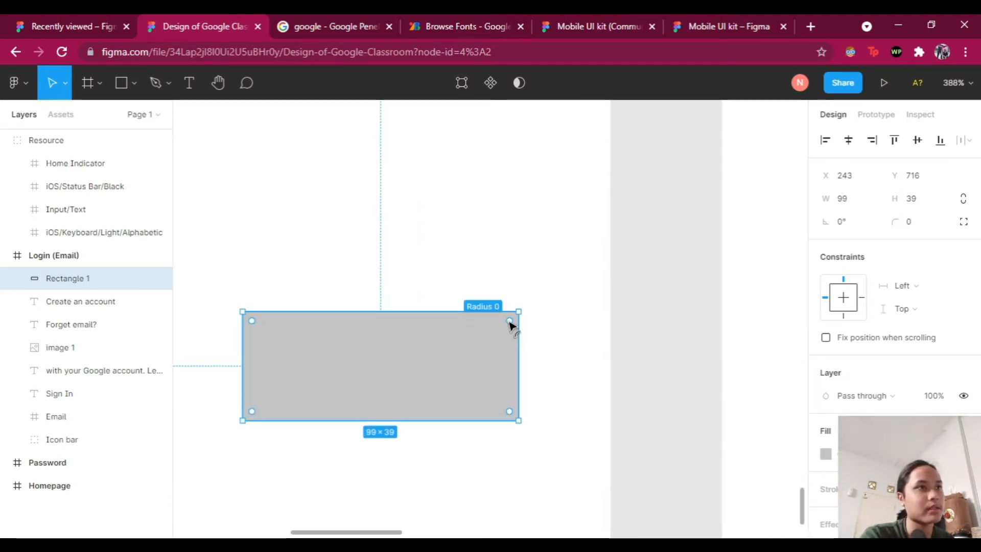
Step: Round the rectangle's corners with a corner radius of 10
drag(512, 321, 534, 329)
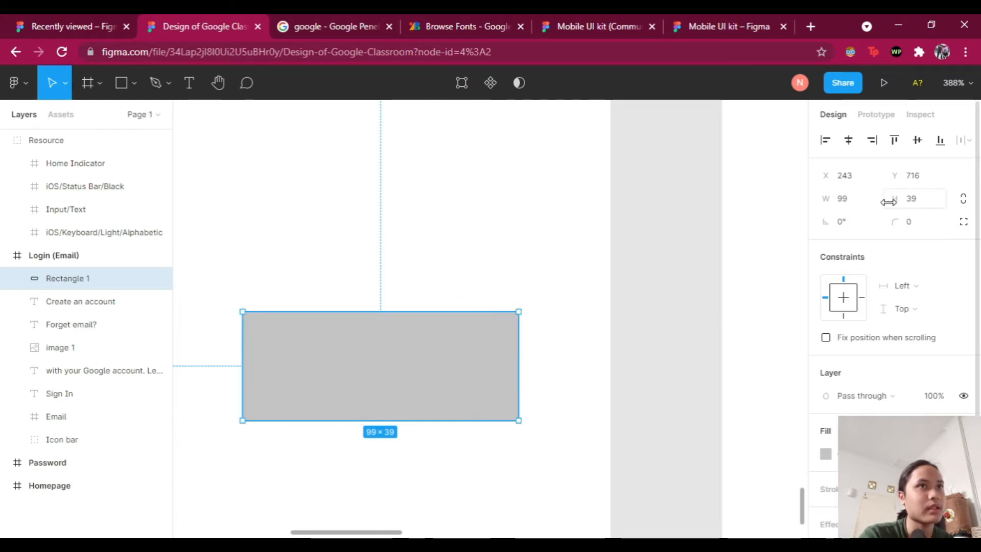
click(912, 224)
text(10)
key(Return)
Step: Add a white 'Next' label on the blue rectangle
scroll(573, 315, down, 5)
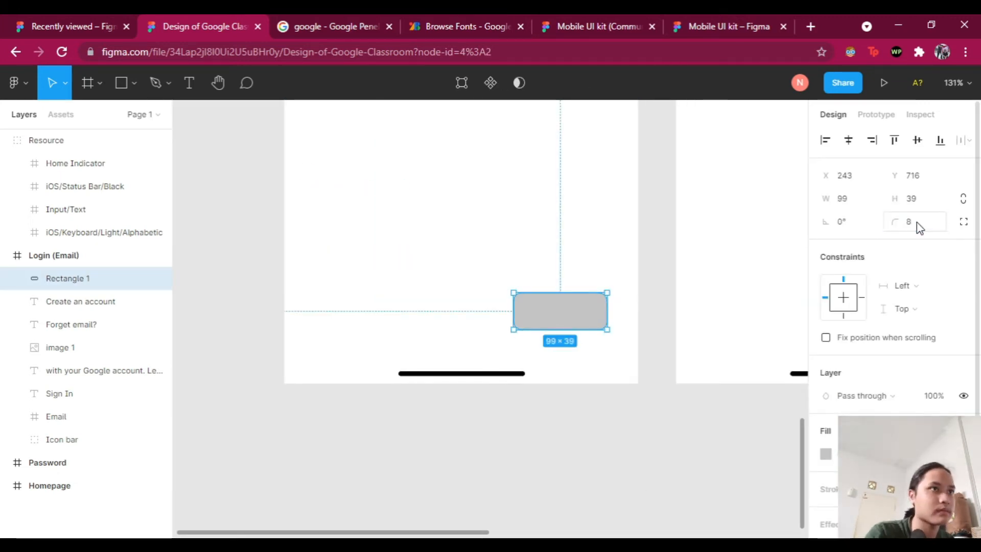
scroll(615, 399, down, 3)
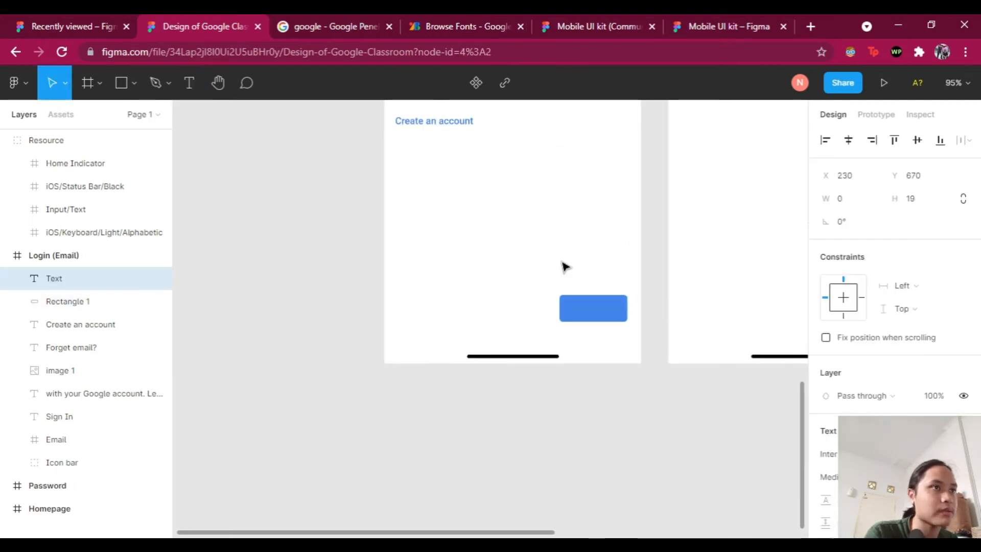
text(Next)
key(Escape)
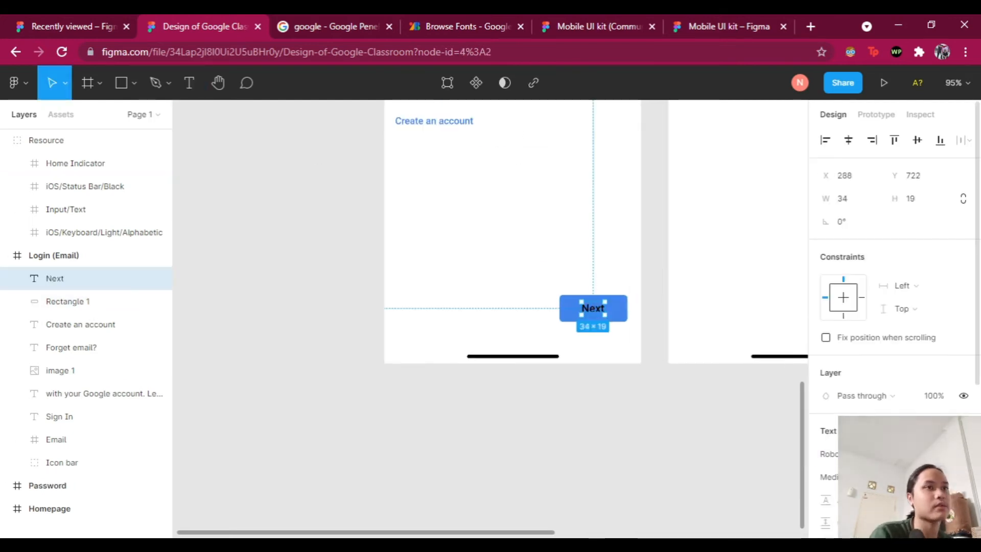
scroll(846, 396, down, 3)
click(826, 377)
click(661, 451)
scroll(661, 451, up, 3)
scroll(661, 451, down, 2)
Step: Group the label and rectangle and name the group 'Next'
shift+click(68, 284)
key(ctrl+g)
double_click(69, 280)
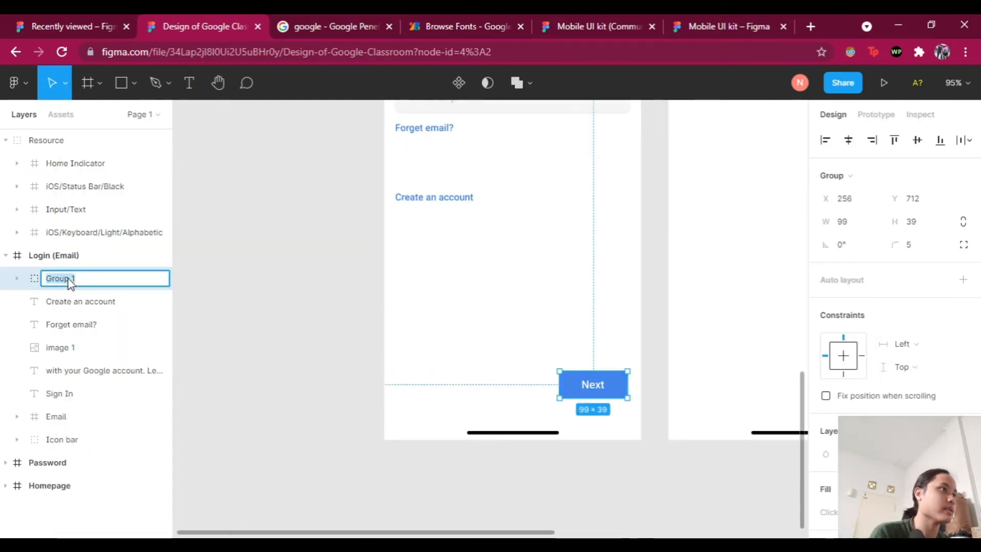
text(Next)
key(Return)
Step: Rename the logo image layer to 'Google'
click(197, 366)
scroll(198, 366, up, 3)
scroll(366, 296, down, 3)
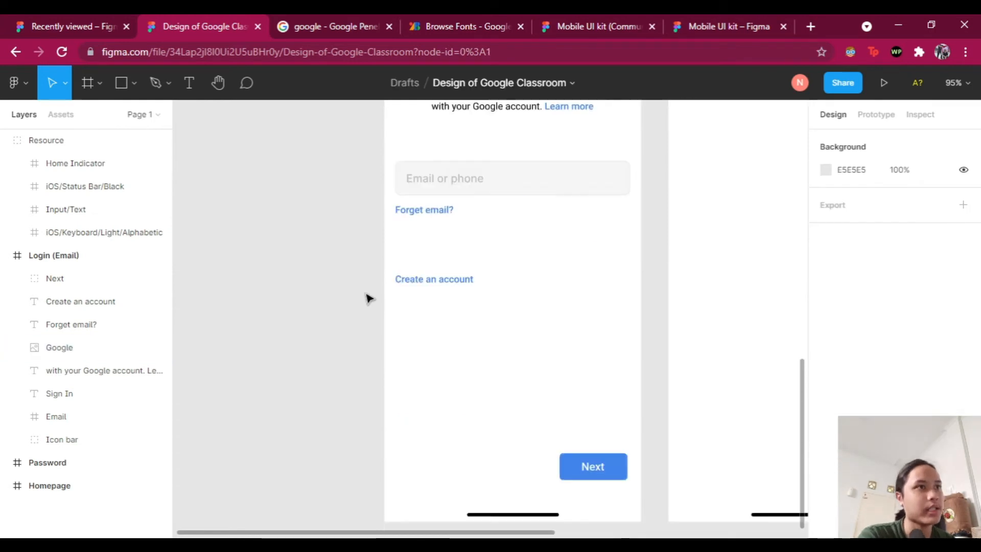
scroll(366, 294, down, 1)
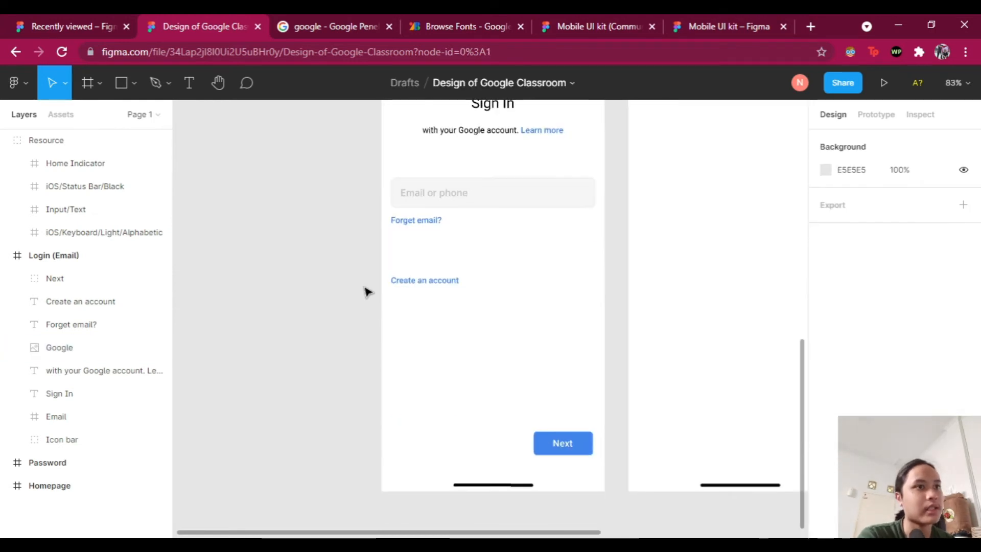
Step: Pan across the Login (Email) frame and marquee-select all its logo, heading, field, links and button
scroll(366, 293, up, 2)
scroll(376, 267, up, 1)
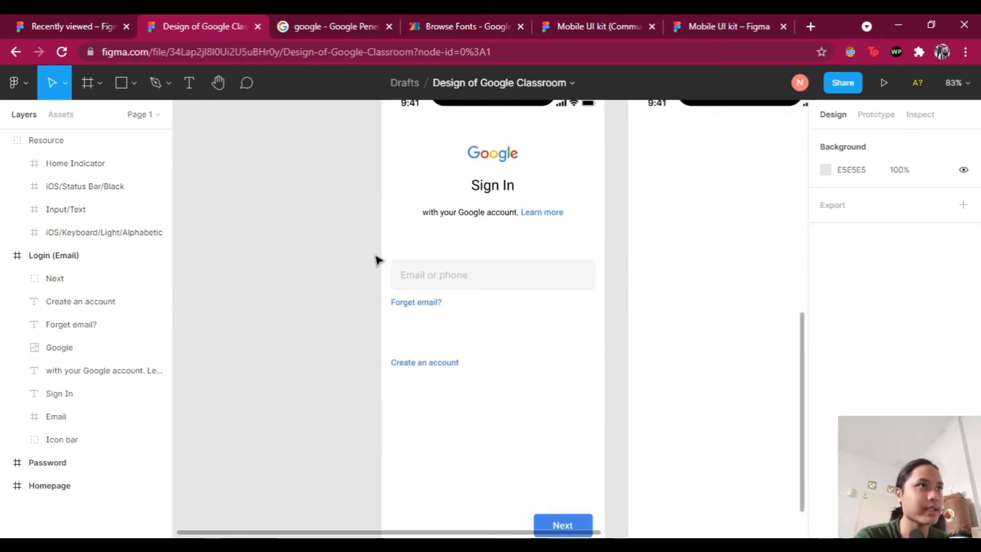
scroll(367, 245, up, 1)
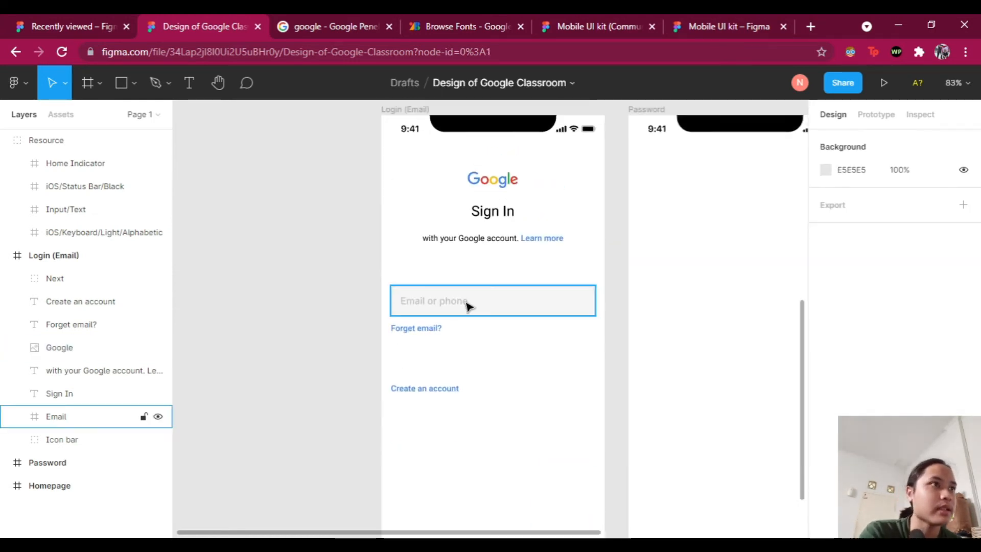
scroll(532, 286, down, 2)
scroll(611, 263, down, 2)
scroll(585, 287, up, 2)
scroll(587, 279, right, 2)
scroll(583, 277, right, 2)
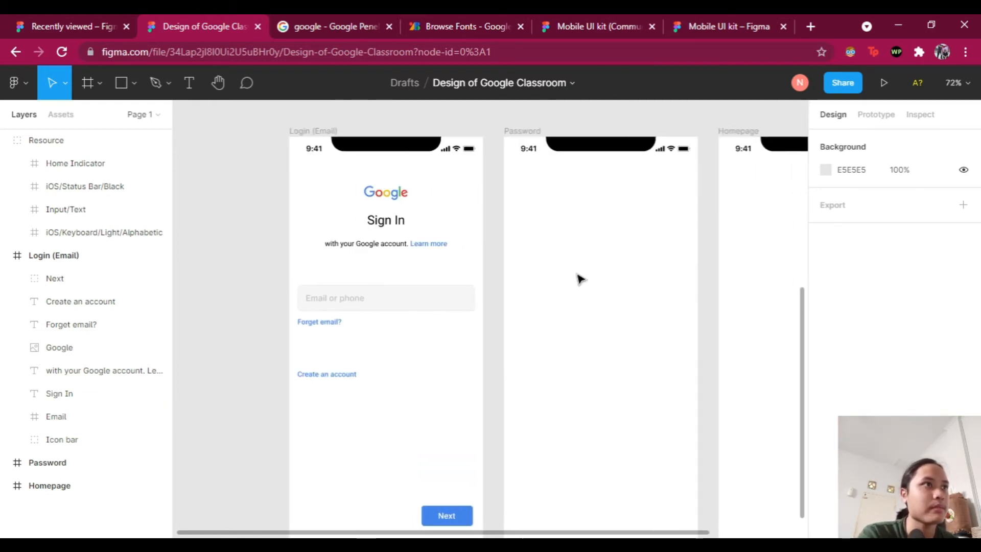
scroll(583, 279, right, 6)
scroll(591, 276, left, 5)
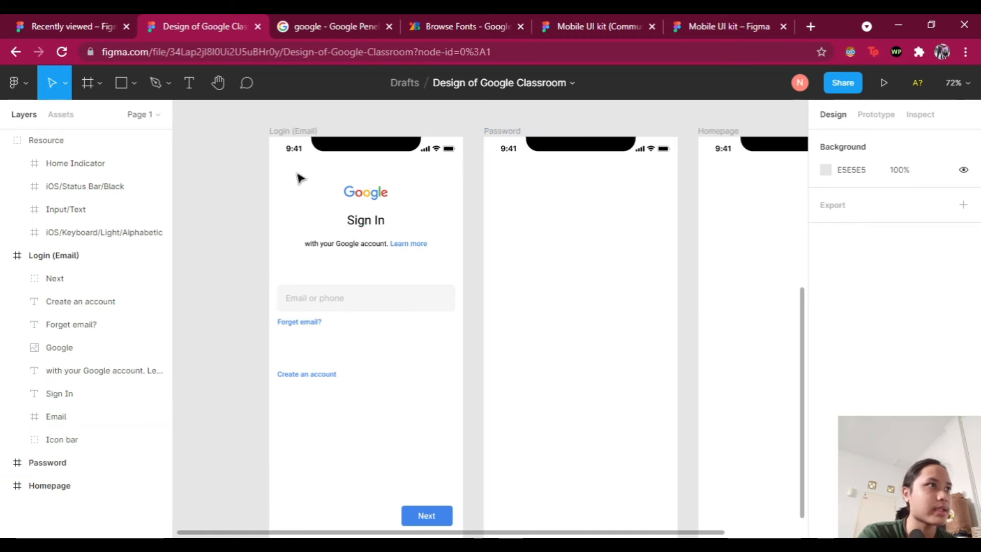
drag(289, 176, 451, 519)
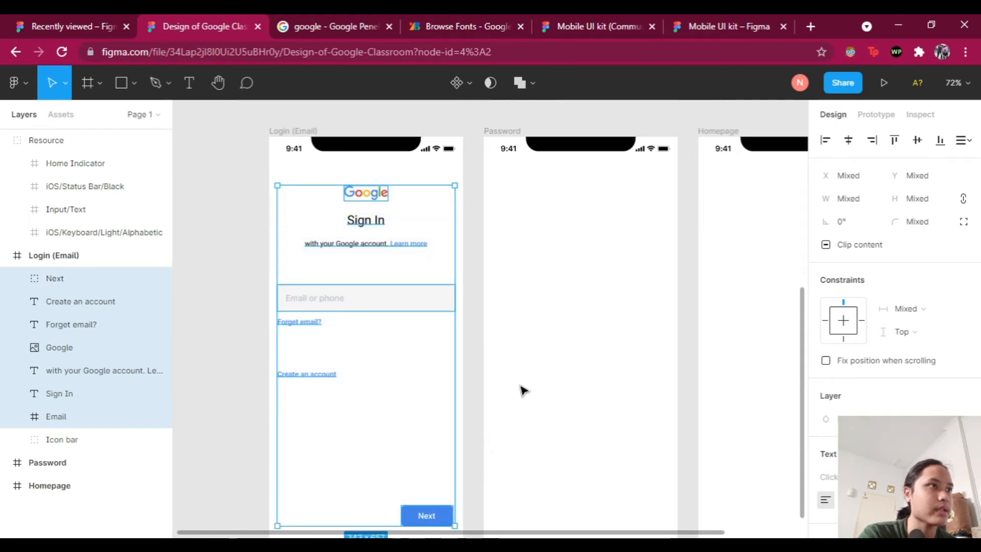
Step: Paste the copied Login elements into the Password frame
click(502, 132)
scroll(566, 122, right, 1)
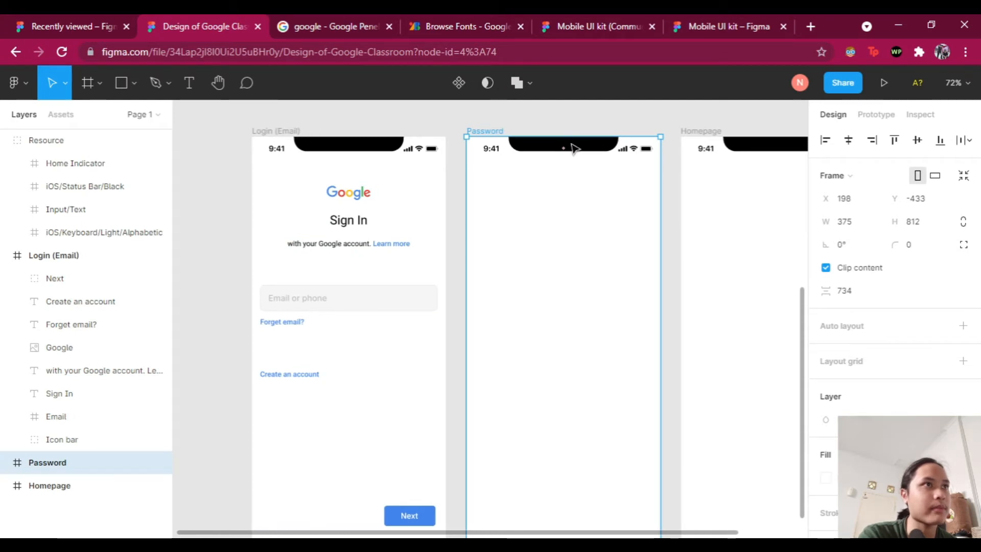
key(ctrl+v)
click(623, 106)
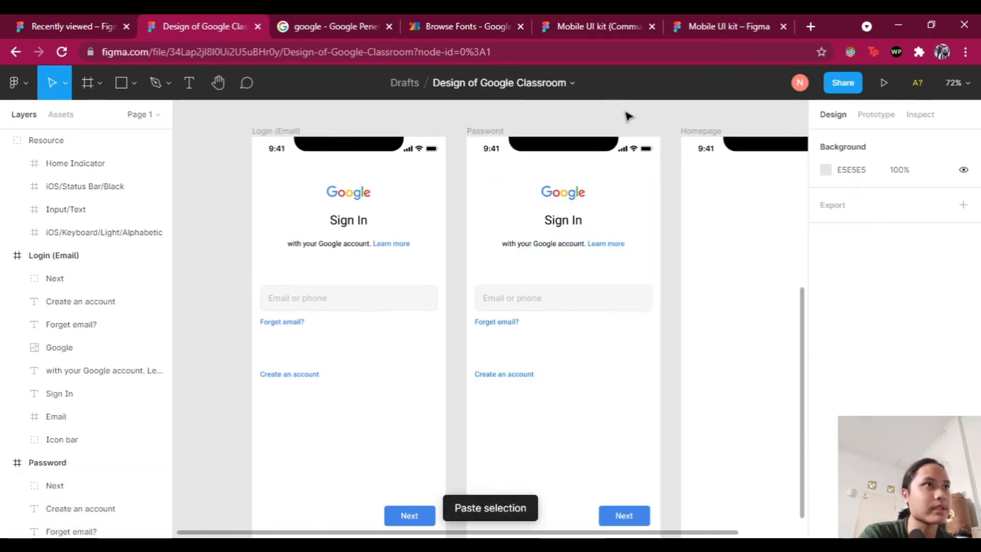
Step: Open a new Chrome tab and move it beside the Figma design file
scroll(651, 300, up, 3)
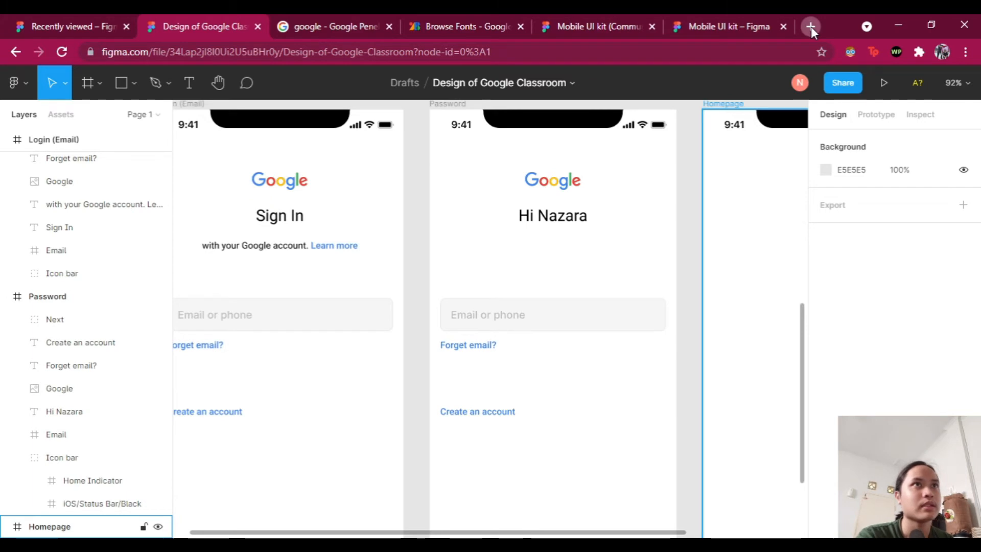
click(811, 27)
drag(729, 24, 297, 26)
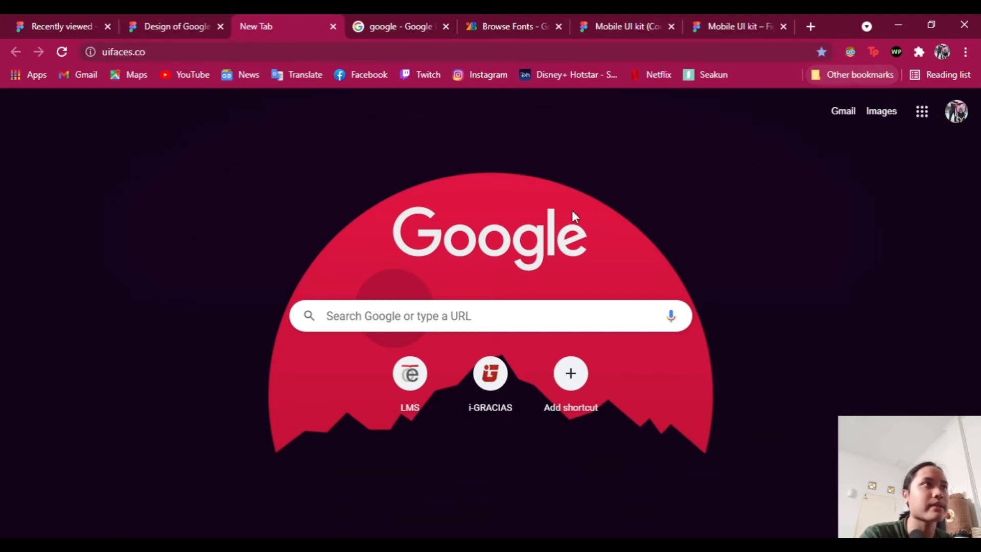
Step: On uifaces.co, copy the short-haired blonde woman's photo from the top row and return to Figma
click(155, 25)
click(249, 25)
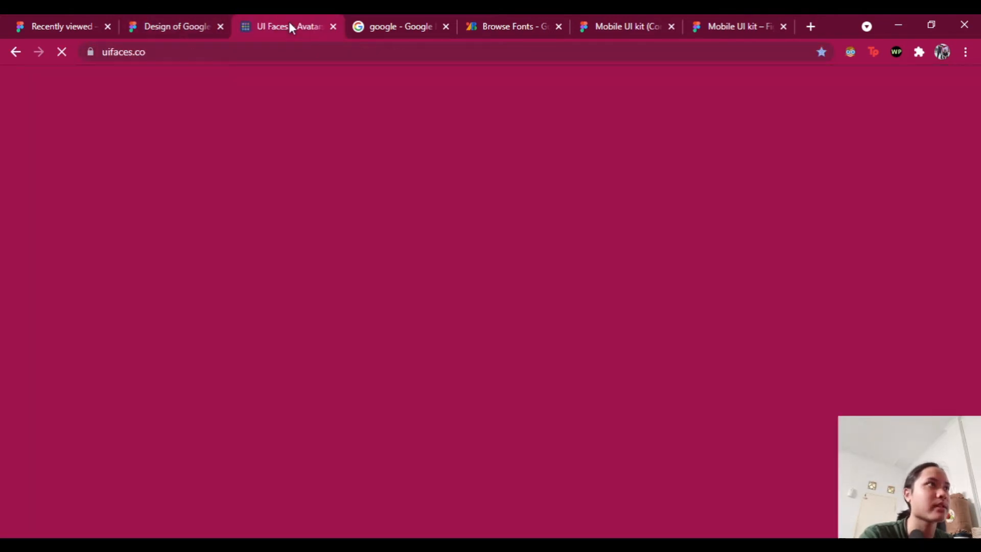
scroll(511, 204, down, 4)
scroll(517, 219, down, 4)
scroll(518, 212, up, 4)
scroll(543, 195, down, 1)
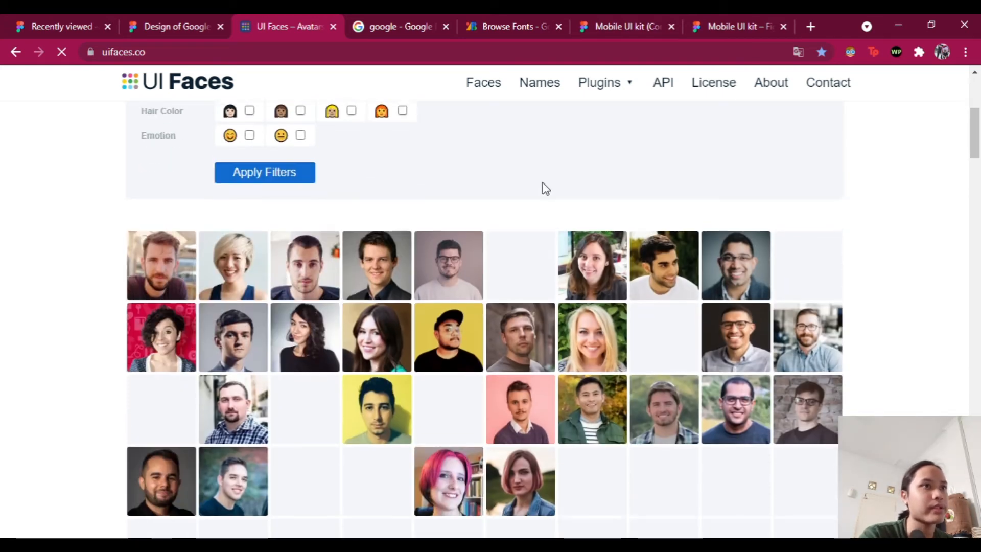
scroll(552, 184, down, 2)
scroll(599, 232, down, 1)
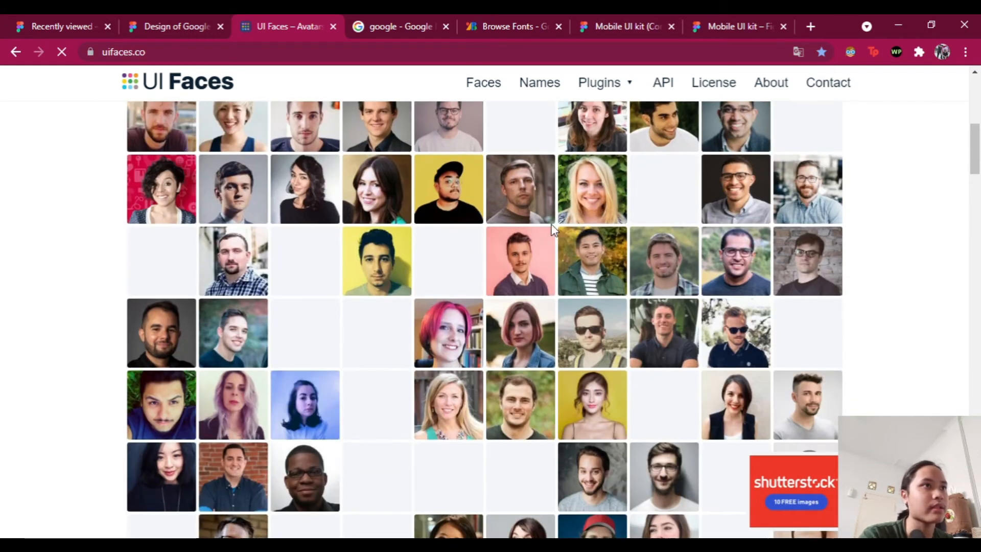
scroll(391, 222, up, 1)
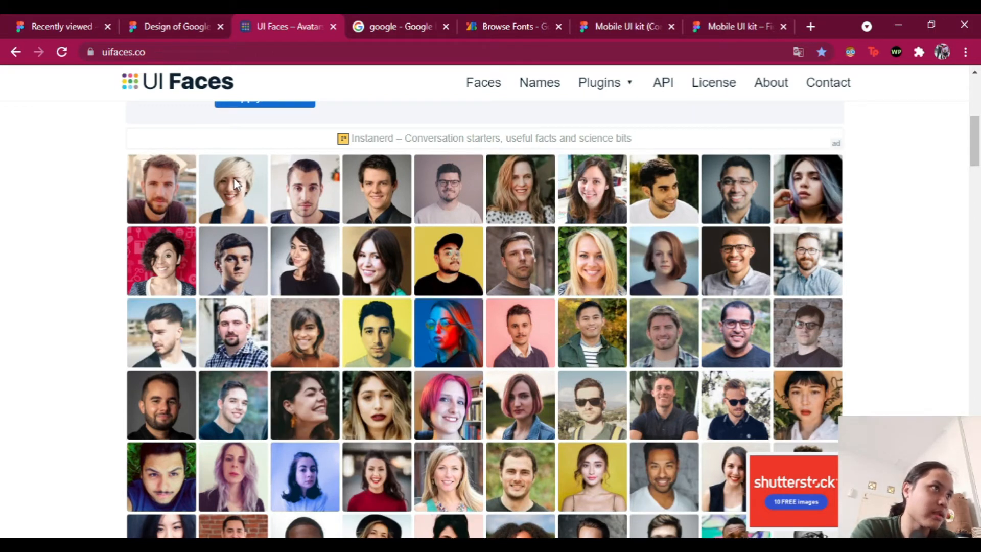
click(236, 182)
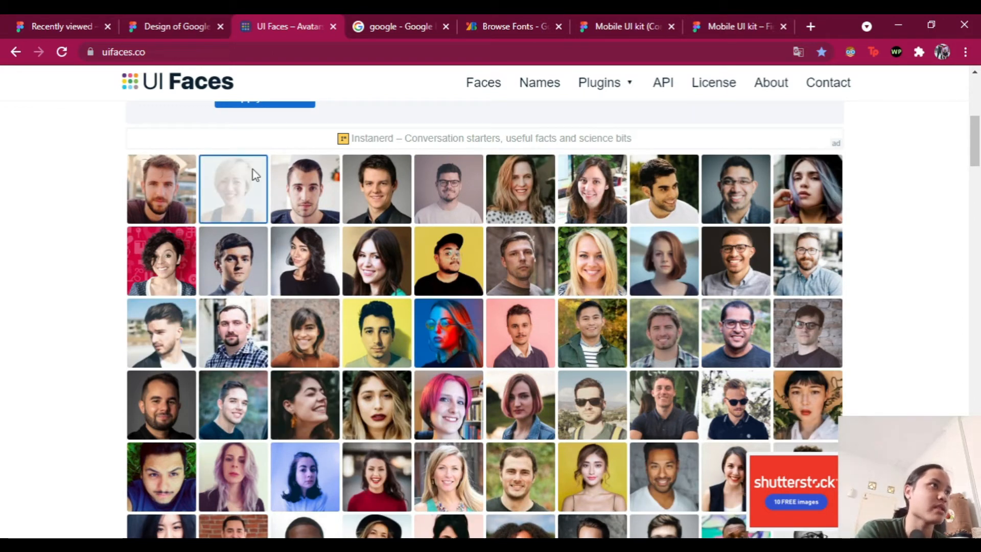
click(195, 29)
Step: Paste the face photo into the Password screen and move it up under the greeting
click(444, 105)
key(ctrl+v)
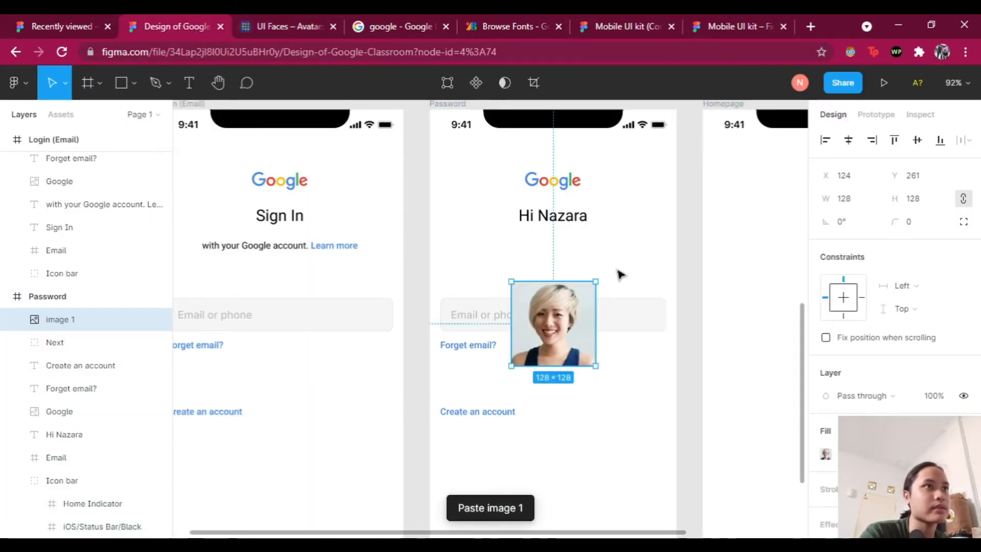
drag(570, 335, 566, 306)
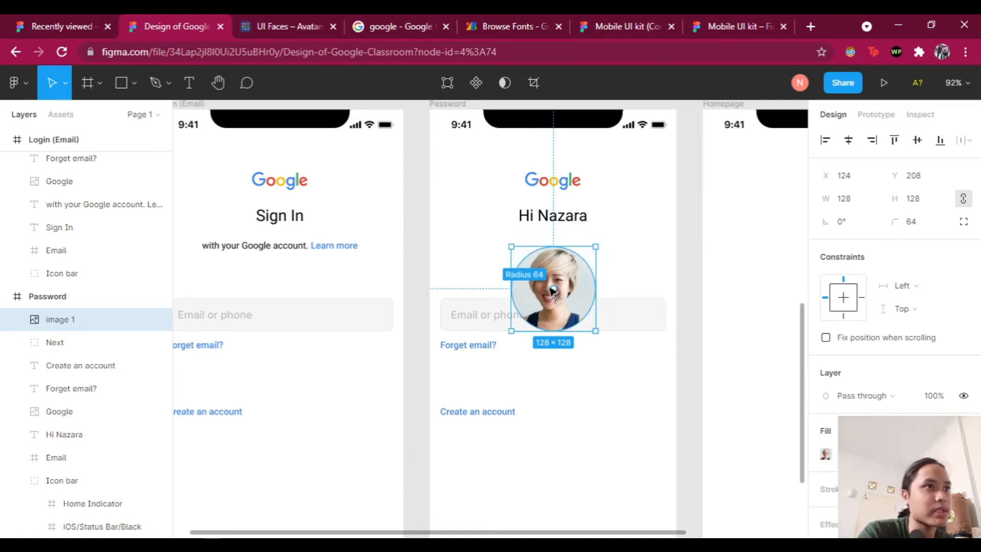
click(682, 299)
scroll(673, 291, up, 5)
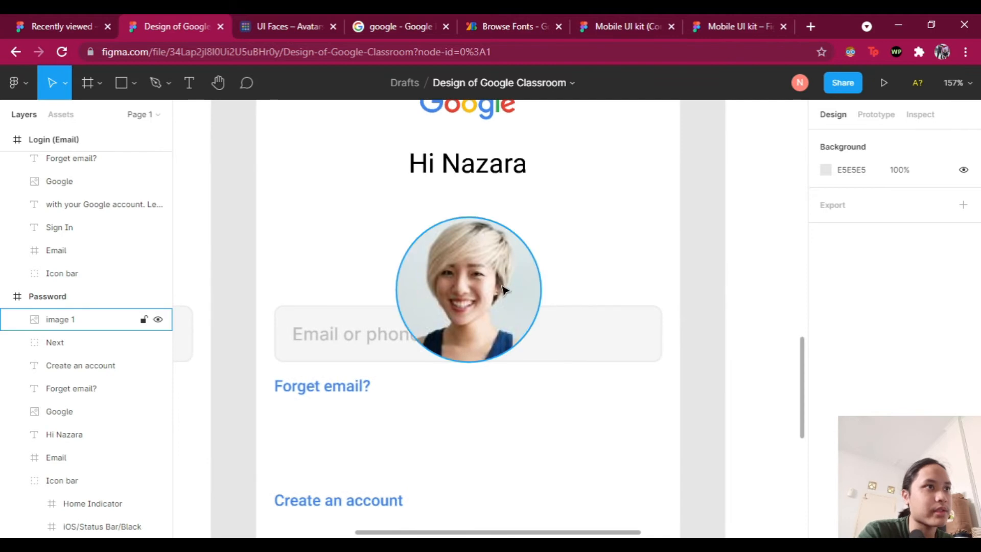
Step: Shrink the avatar photo to 35 × 35 px
click(488, 292)
drag(543, 361, 403, 228)
click(844, 198)
text(35)
key(Return)
scroll(399, 230, down, 2)
scroll(403, 227, up, 1)
Step: Add a text box with the account's email beside the avatar
click(189, 83)
click(470, 240)
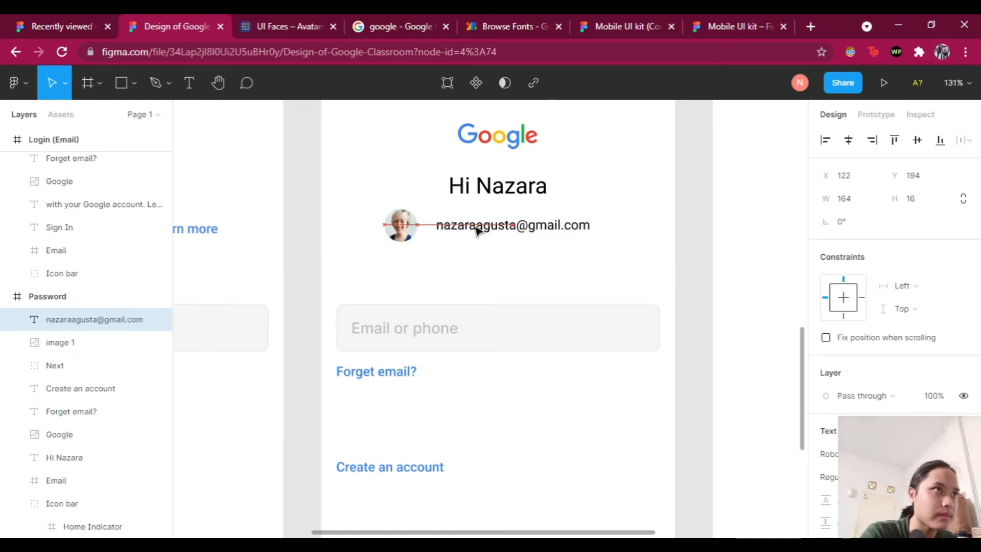
Step: Select the avatar and email together and nudge the pair into line under the greeting
drag(467, 229, 469, 230)
click(316, 313)
scroll(316, 313, down, 2)
drag(369, 227, 531, 268)
key(shift+Right)
key(Right)
key(Right)
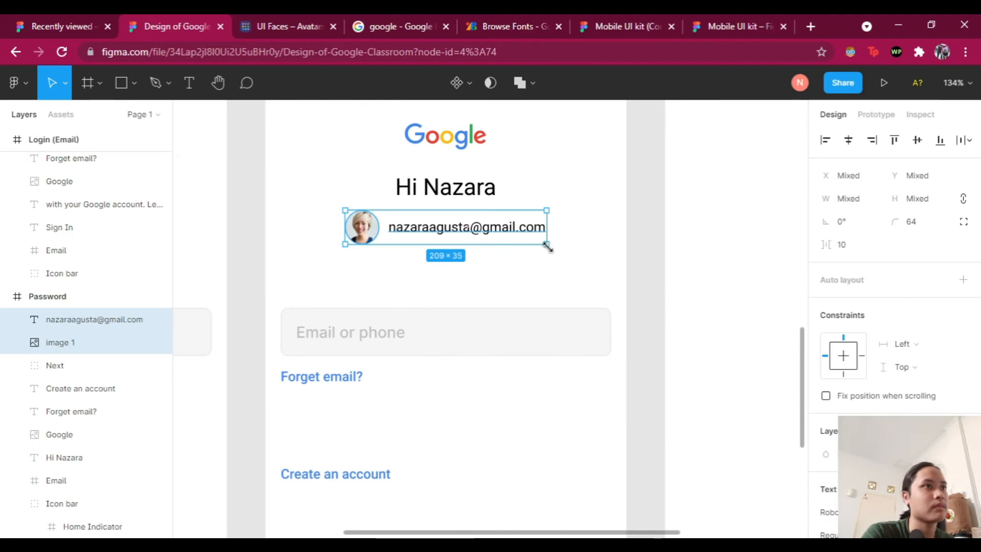
drag(557, 229, 587, 229)
click(519, 231)
key(Down)
key(Down)
drag(330, 215, 600, 267)
key(Left)
key(Left)
key(Left)
key(Left)
key(Left)
key(ctrl+z)
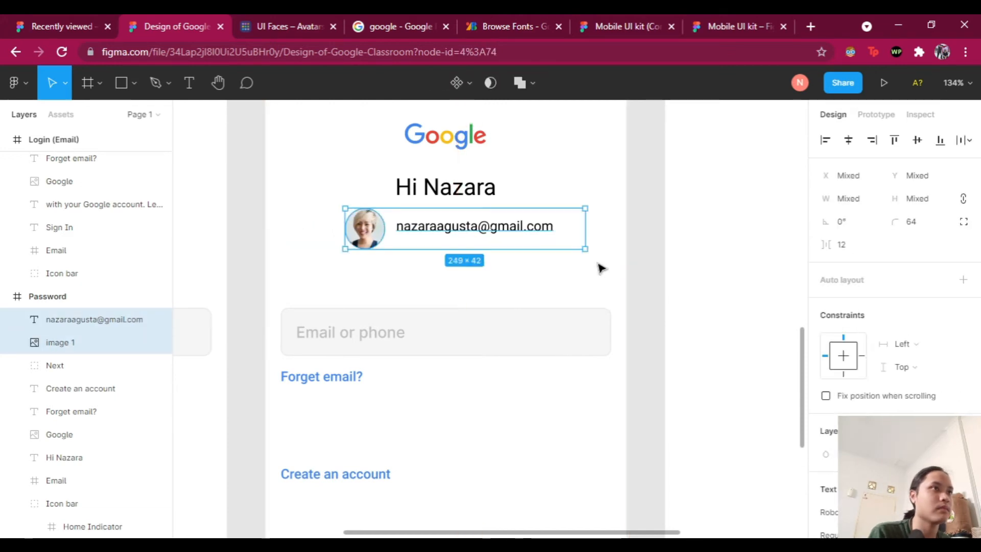
drag(587, 229, 546, 229)
Step: Recheck the avatar-and-email pair's centring, then select the 'Forget email?' link
click(591, 276)
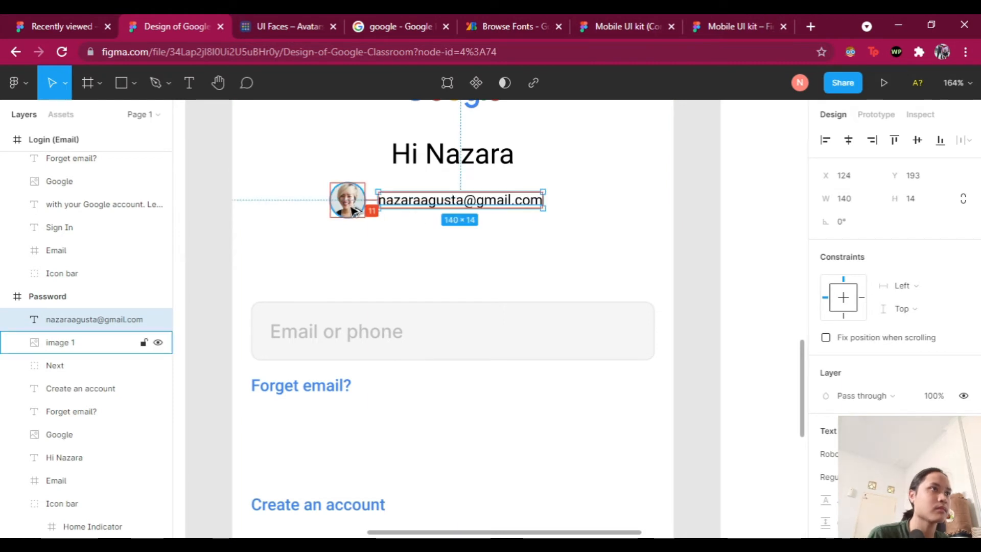
shift+click(353, 210)
scroll(606, 256, down, 4)
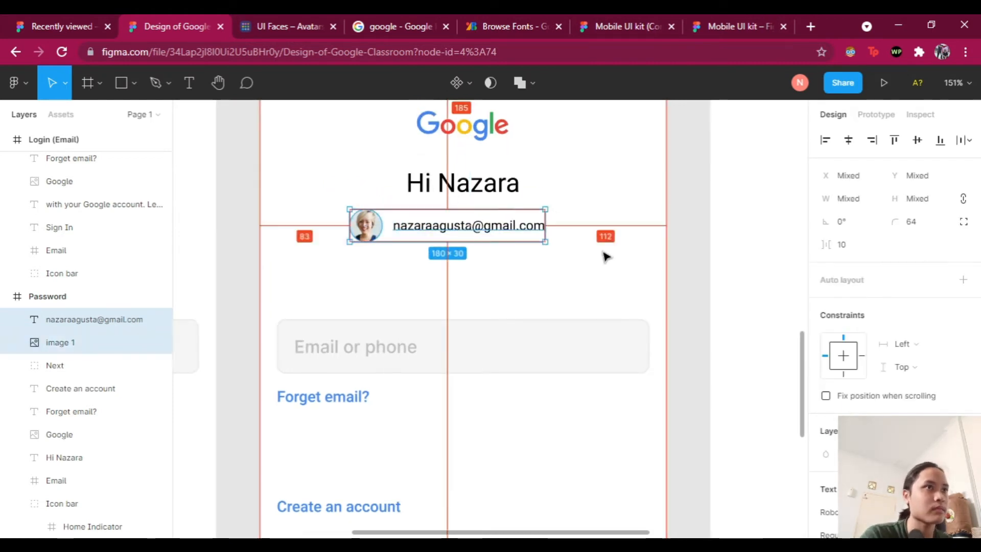
scroll(624, 268, down, 3)
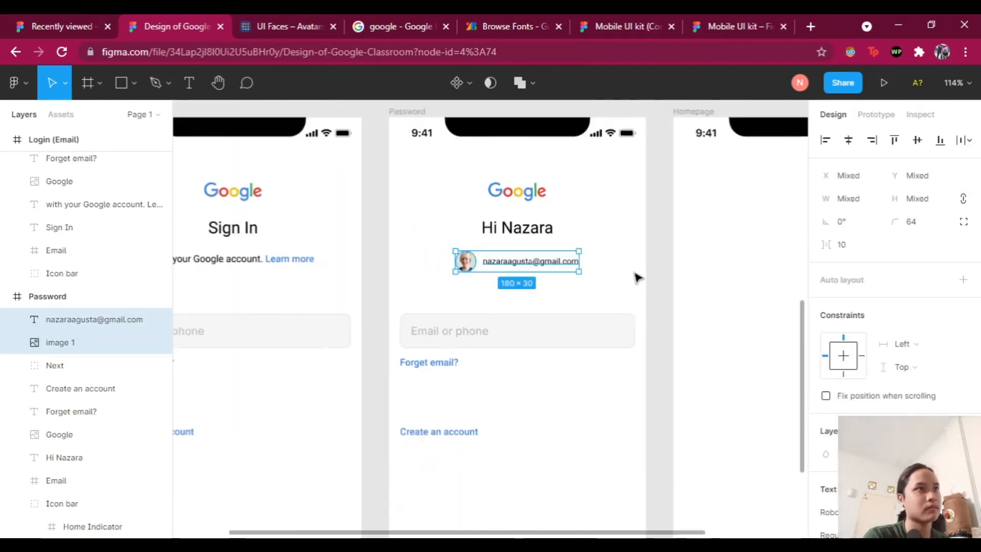
click(635, 278)
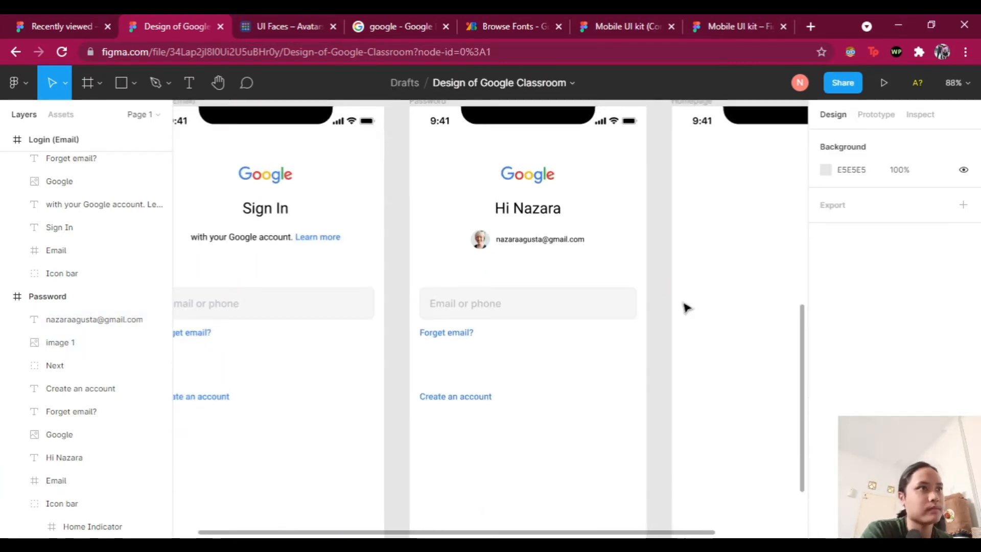
scroll(686, 307, up, 1)
click(425, 346)
scroll(460, 337, down, 1)
Step: Delete the 'Forget email?' link and draw a 20×20 box with black outline and white fill
key(Delete)
click(121, 83)
mouse_move(400, 313)
mouse_down()
mouse_move(419, 327)
mouse_move(390, 312)
mouse_up()
scroll(411, 330, up, 5)
click(849, 199)
text(20)
click(964, 412)
click(827, 380)
click(640, 180)
click(460, 335)
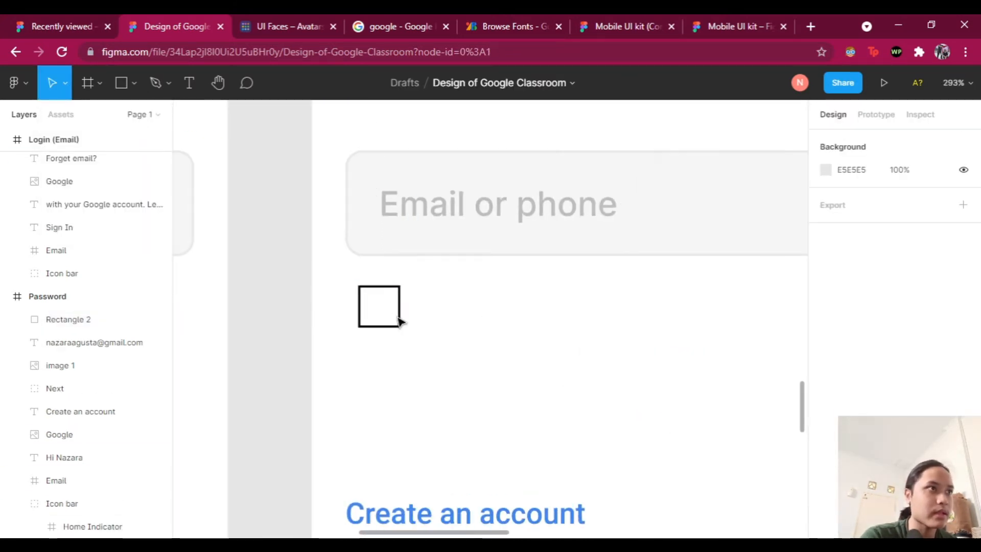
Step: Round the checkbox square's corners and check its spacing below the field
click(400, 321)
click(827, 390)
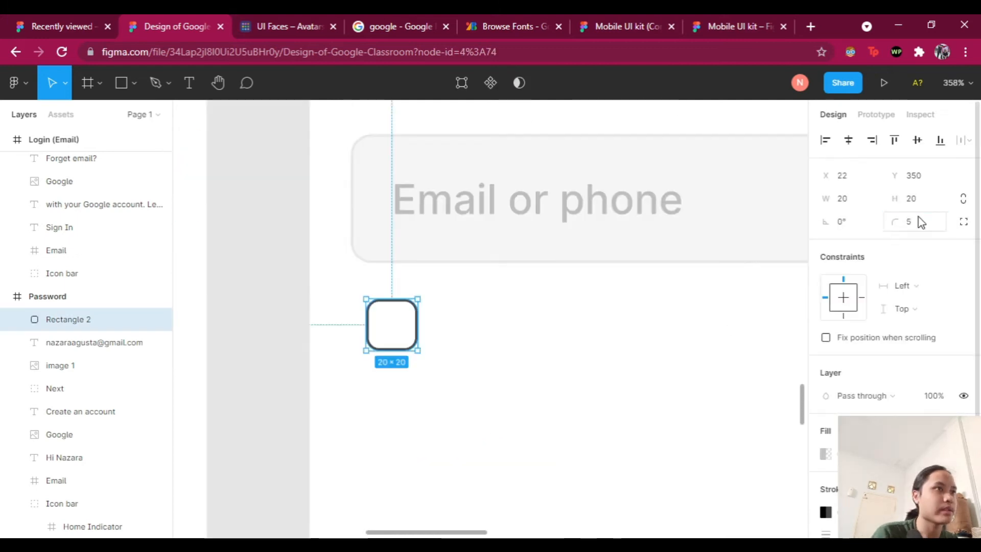
click(650, 406)
scroll(650, 406, down, 10)
scroll(410, 330, up, 5)
click(381, 303)
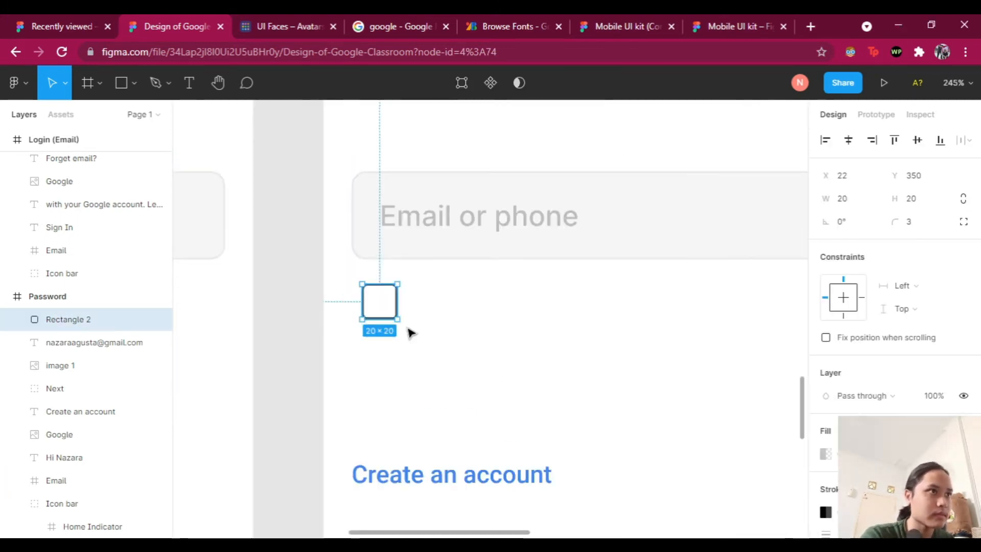
scroll(596, 332, down, 3)
click(596, 333)
click(468, 313)
scroll(370, 322, up, 3)
click(370, 322)
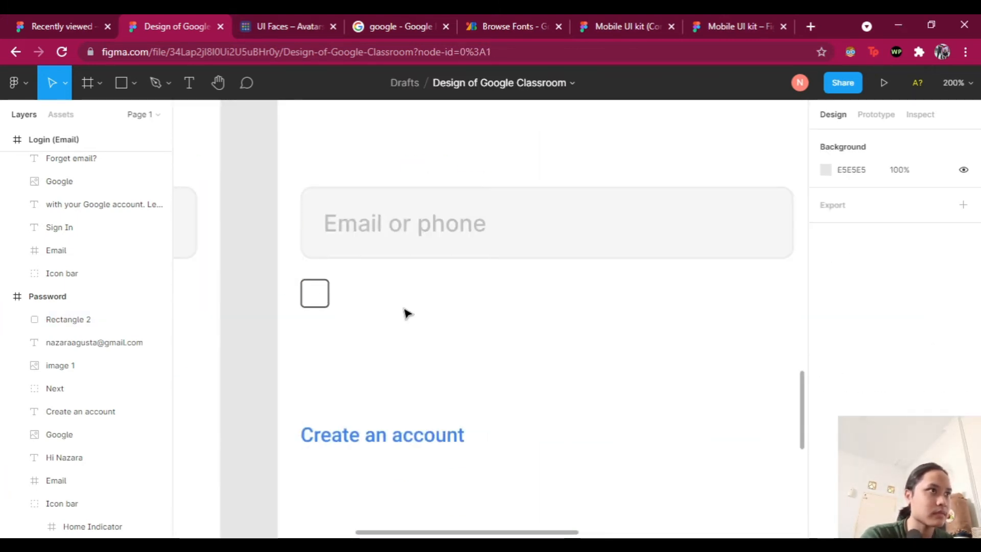
click(318, 291)
scroll(568, 367, down, 5)
scroll(567, 367, up, 3)
Step: Add a 'Show Password' label beside the checkbox and check their spacing
key(t)
click(395, 323)
text(Show Password)
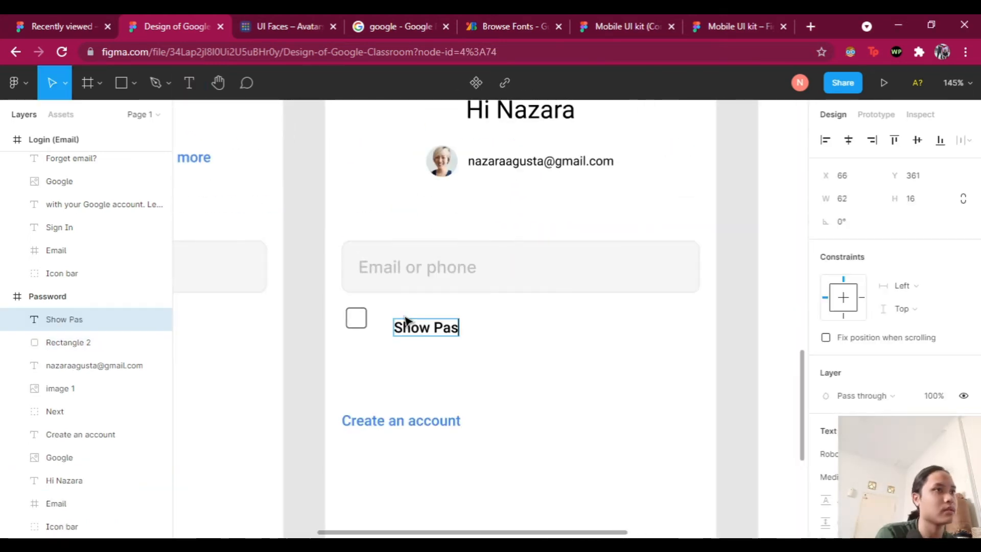
scroll(863, 327, down, 2)
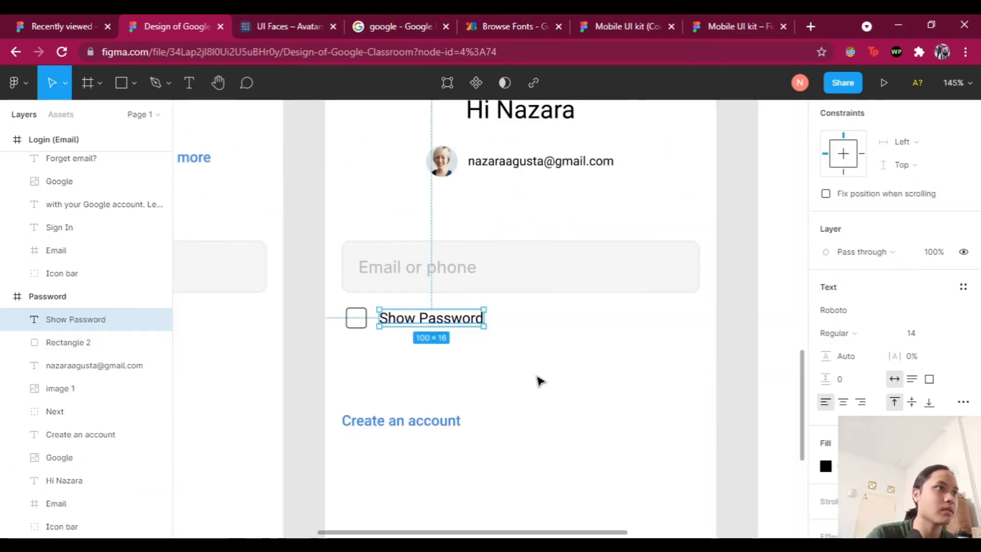
scroll(537, 379, down, 2)
click(912, 332)
click(429, 332)
scroll(437, 341, down, 2)
scroll(435, 344, up, 3)
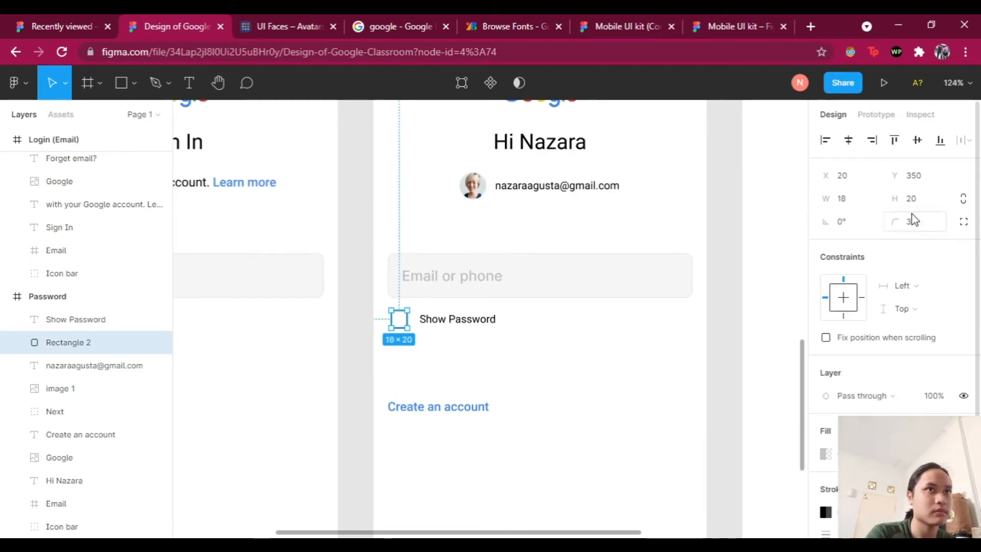
key(shift+Tab)
scroll(395, 323, down, 3)
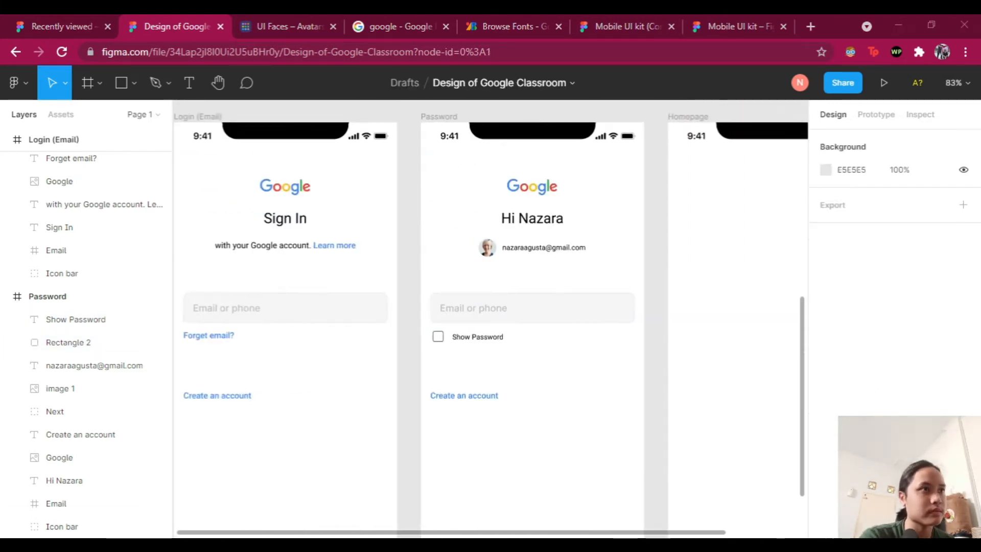
scroll(420, 388, up, 3)
Step: Change the bottom link text to 'Forgot Password?'
double_click(419, 388)
text(Fpr?)
click(685, 287)
scroll(685, 287, down, 3)
scroll(685, 286, up, 3)
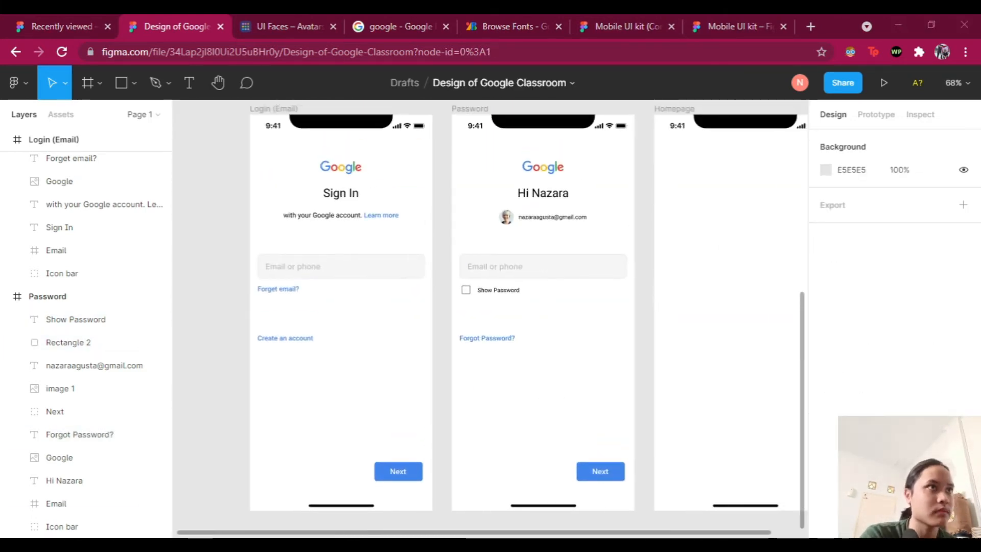
Step: Change the field's placeholder text to 'Password'
click(503, 323)
double_click(404, 324)
text(Passowrd)
click(771, 404)
scroll(676, 381, down, 3)
scroll(565, 169, right, 3)
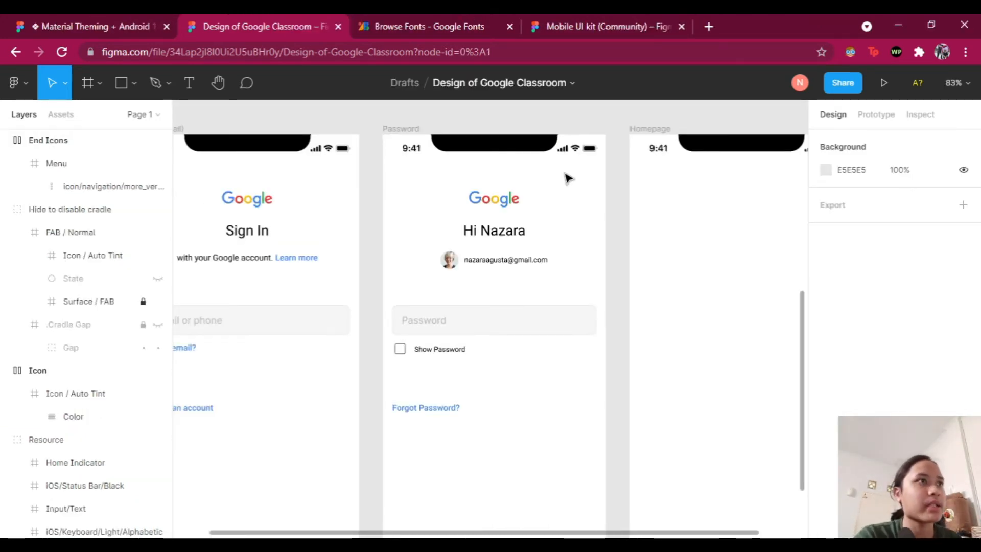
Step: Draw a horizontal Line just below the status bar at the top of the Homepage frame
scroll(647, 196, right, 5)
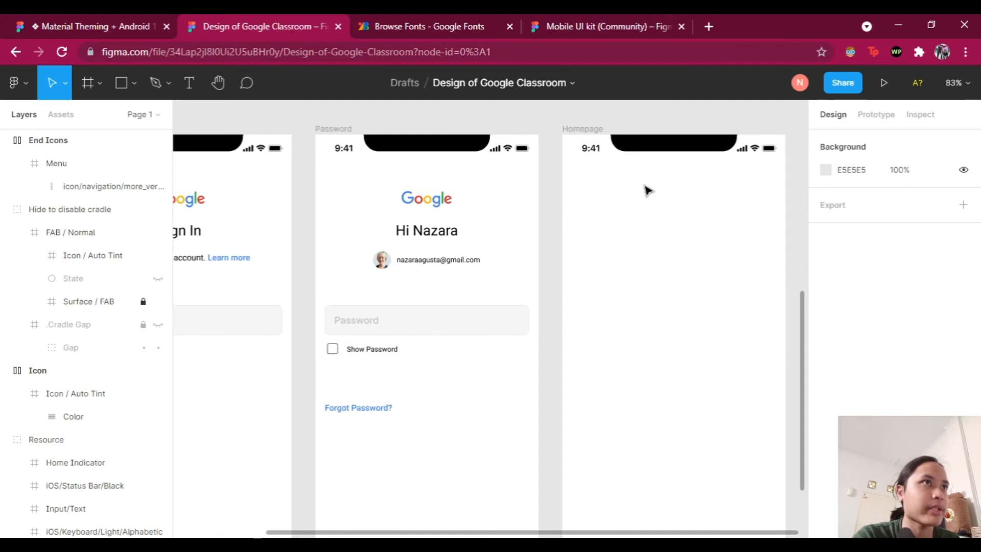
scroll(642, 202, right, 2)
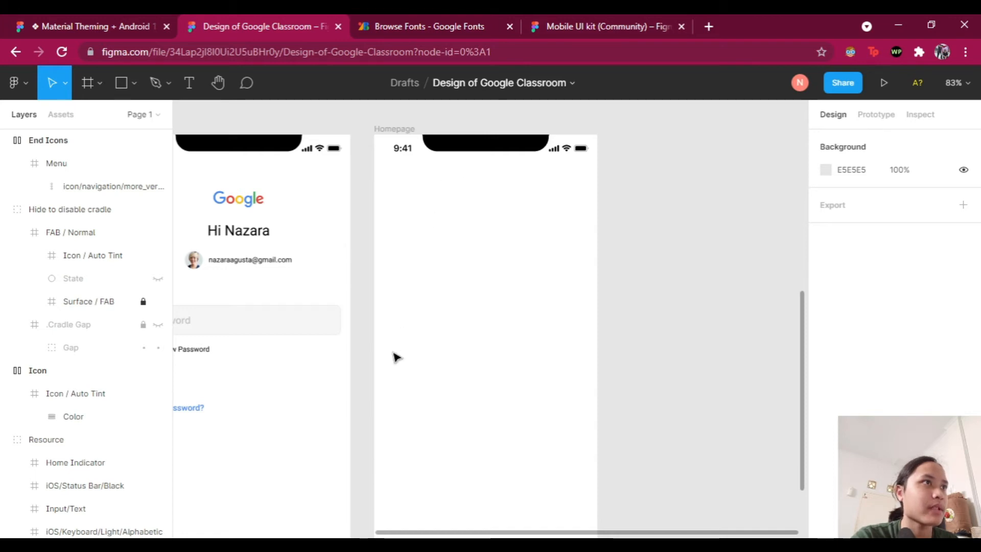
scroll(553, 183, down, 2)
scroll(561, 201, up, 2)
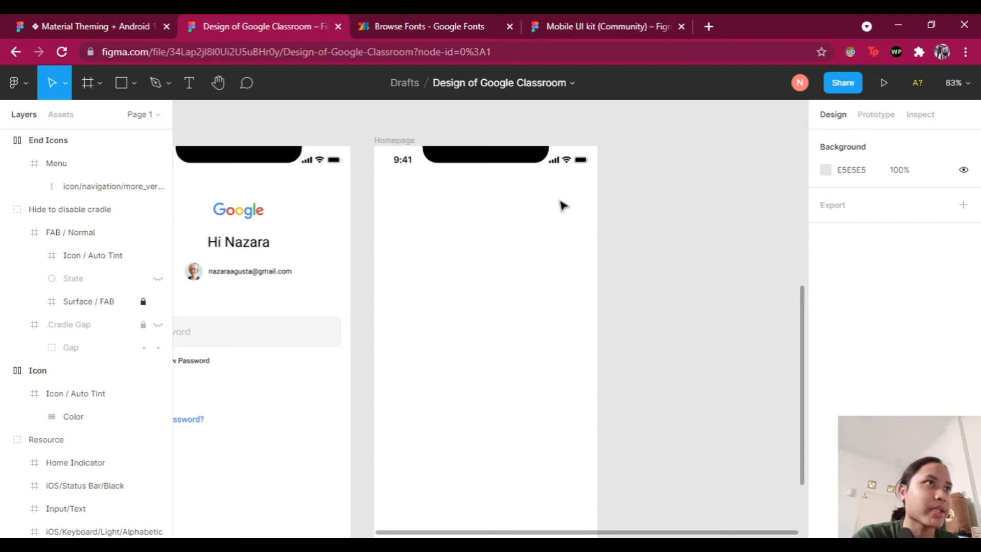
scroll(516, 211, up, 2)
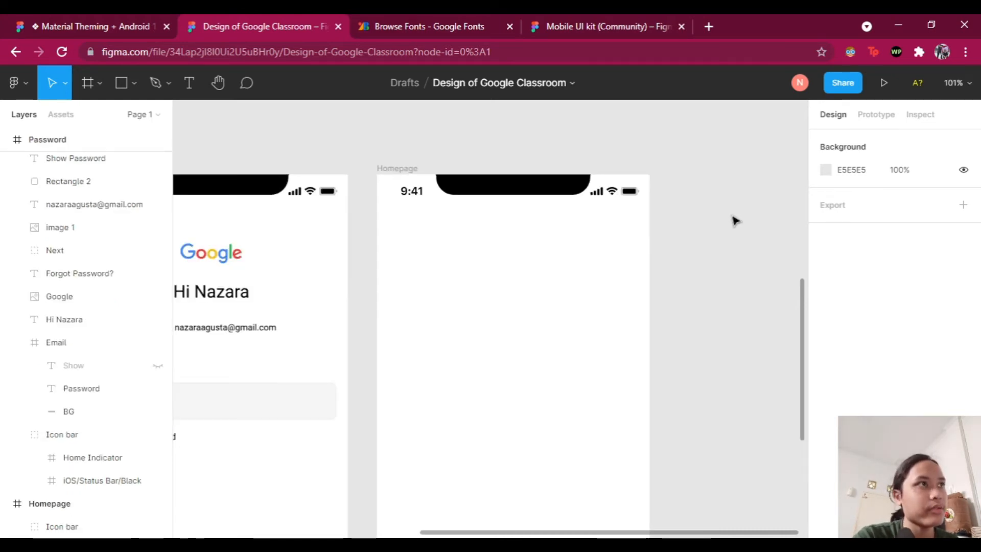
scroll(734, 221, right, 1)
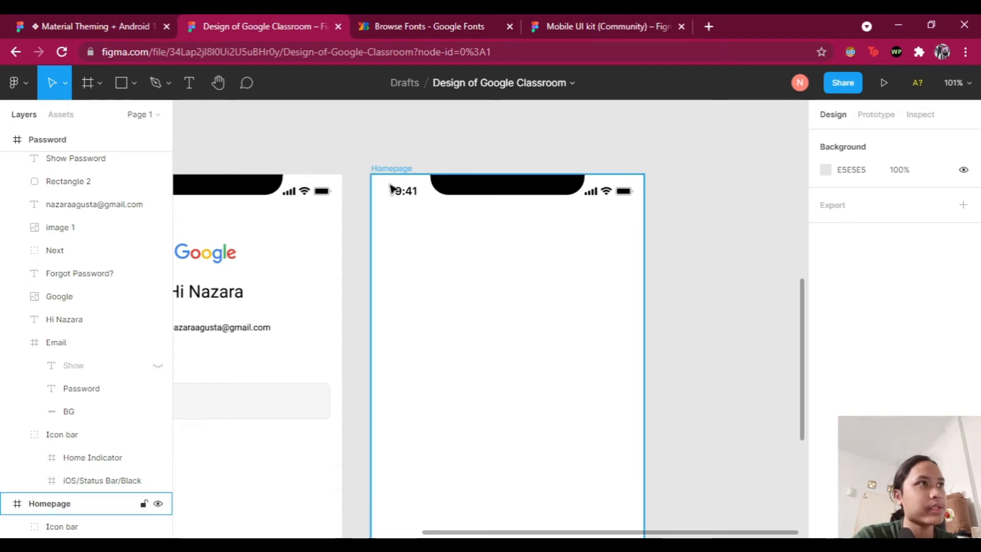
click(134, 84)
click(102, 135)
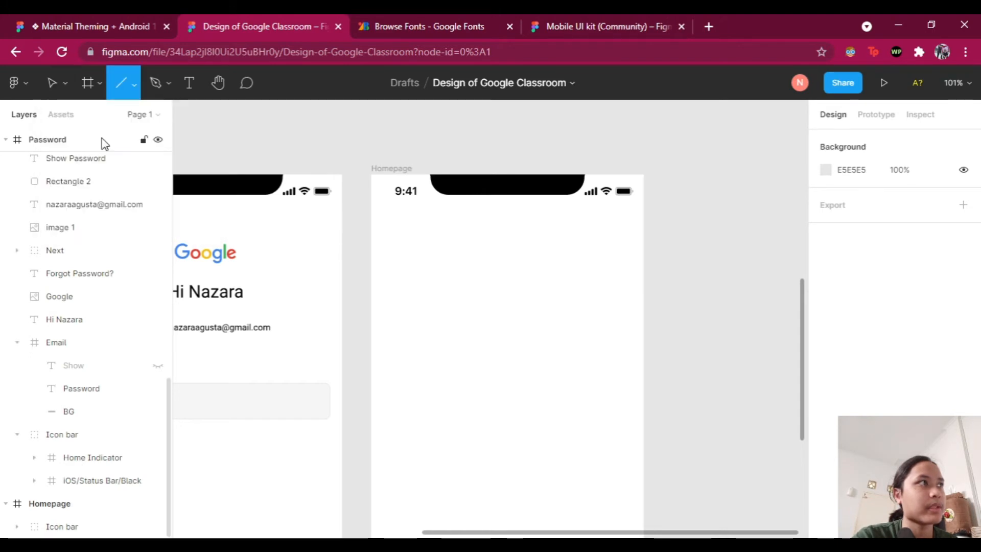
drag(400, 240, 520, 248)
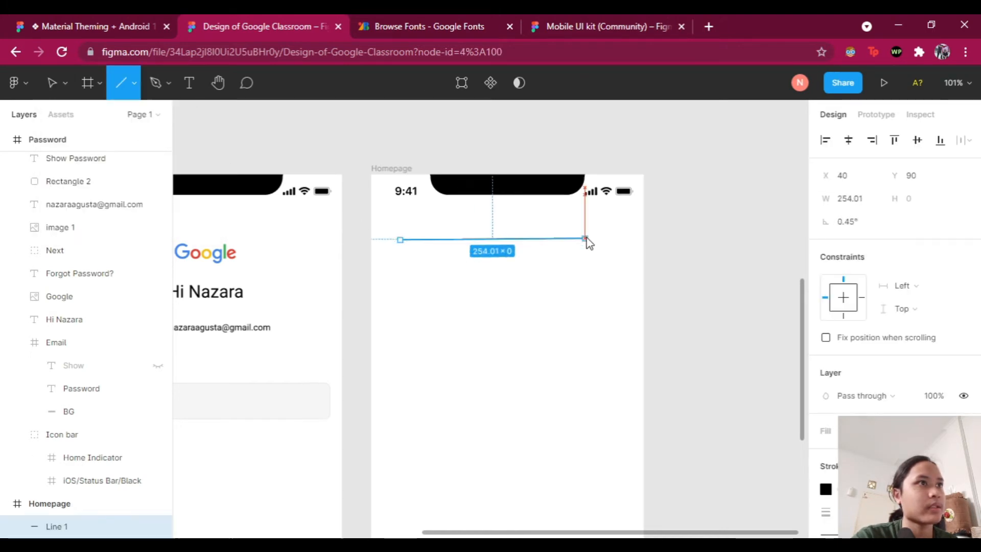
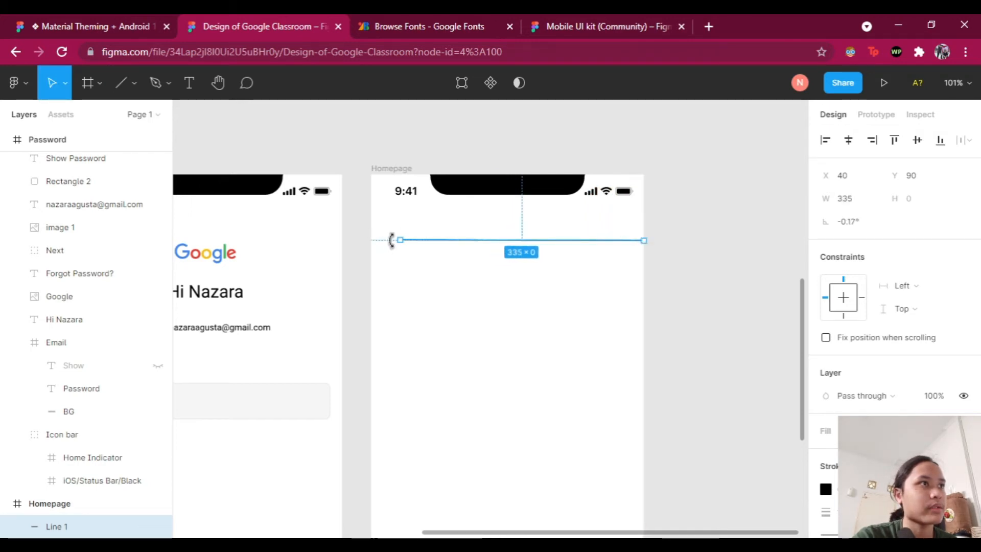
Step: Stretch Line 1's ends to the left and right edges of the 375-wide Homepage frame
drag(374, 240, 371, 241)
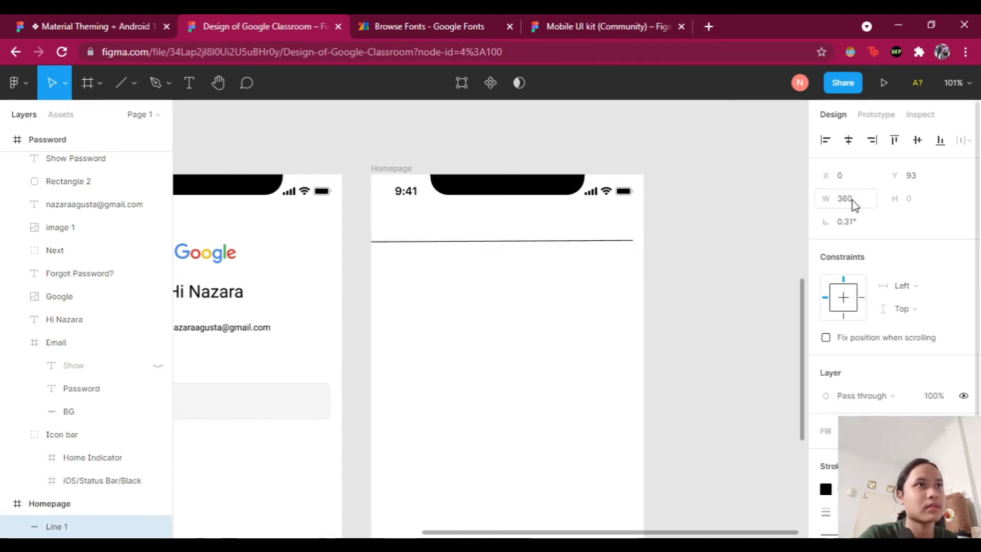
click(680, 263)
scroll(674, 264, up, 3)
click(612, 232)
drag(617, 231, 630, 234)
click(707, 304)
click(612, 232)
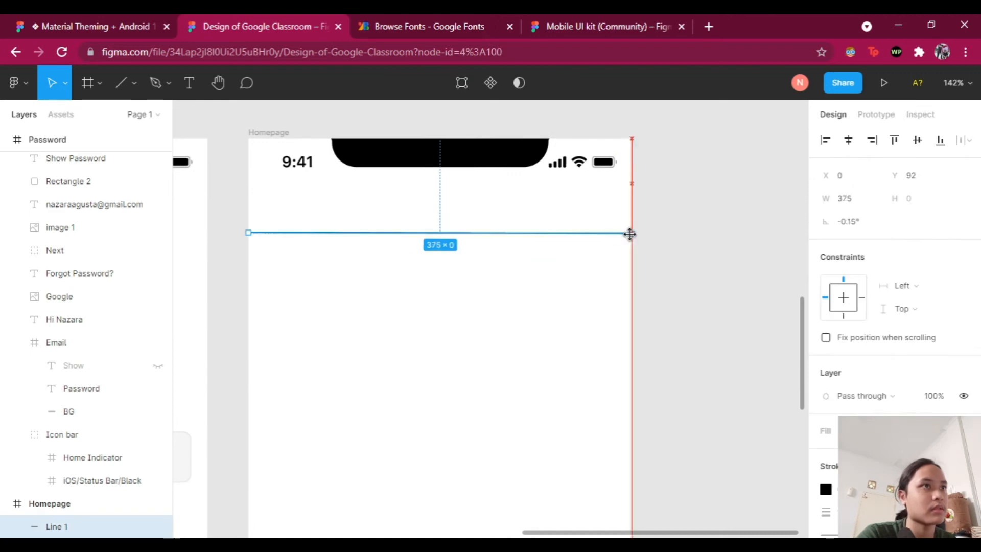
click(764, 229)
scroll(634, 246, left, 1)
click(322, 233)
drag(280, 233, 280, 230)
Step: Set the divider line's rotation to 0° and nudge it up so it sits level
click(858, 223)
text(0)
key(Return)
key(alt+Down)
key(alt+Down)
key(alt+Down)
key(alt+Down)
key(alt+Down)
key(alt+Down)
key(alt+Down)
key(alt+Down)
key(alt+Down)
key(Up)
key(Up)
key(Up)
key(Up)
key(Up)
Step: Copy the hamburger Icon / Auto Tint and paste it into the Homepage frame
scroll(539, 211, down, 5)
click(460, 157)
key(ctrl+c)
scroll(460, 398, up, 4)
key(ctrl+v)
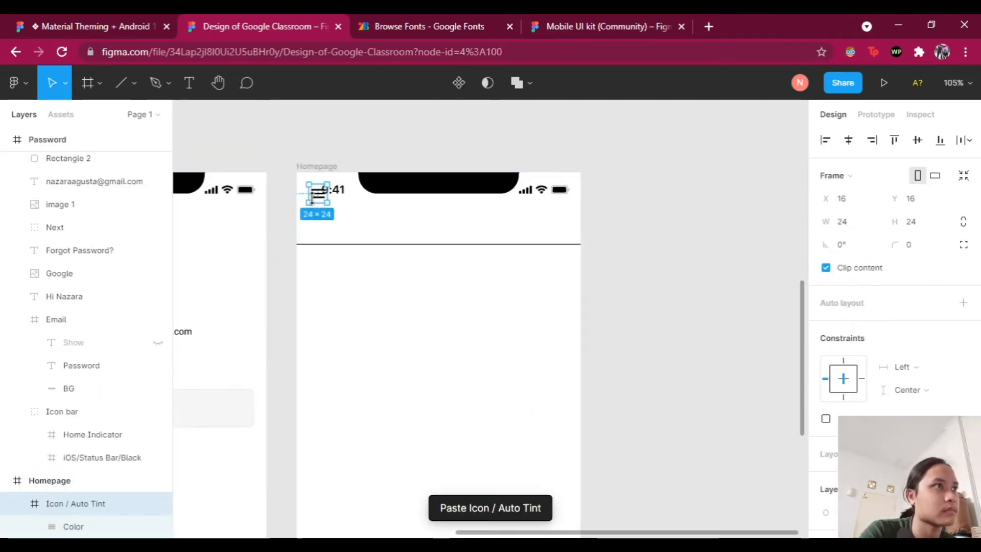
Step: Place the menu icon at the header's left and copy the profile photo into the header
drag(318, 195, 322, 219)
scroll(382, 352, left, 5)
click(382, 332)
key(ctrl+c)
key(ctrl+v)
drag(469, 259, 620, 148)
Step: Copy the more-options End Icons from Password into the Homepage header
scroll(626, 175, down, 3)
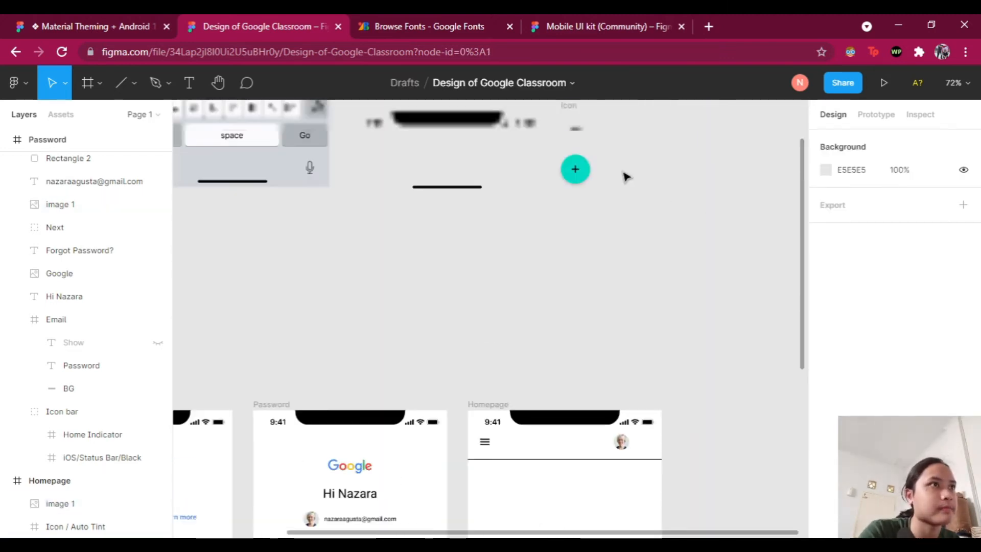
key(ctrl+c)
scroll(407, 425, up, 5)
key(ctrl+v)
drag(400, 425, 582, 187)
click(518, 188)
Step: Nudge the profile photo and more-options icons up to line up the header icons
click(231, 187)
key(alt+Up)
key(alt+Up)
key(alt+Up)
click(579, 187)
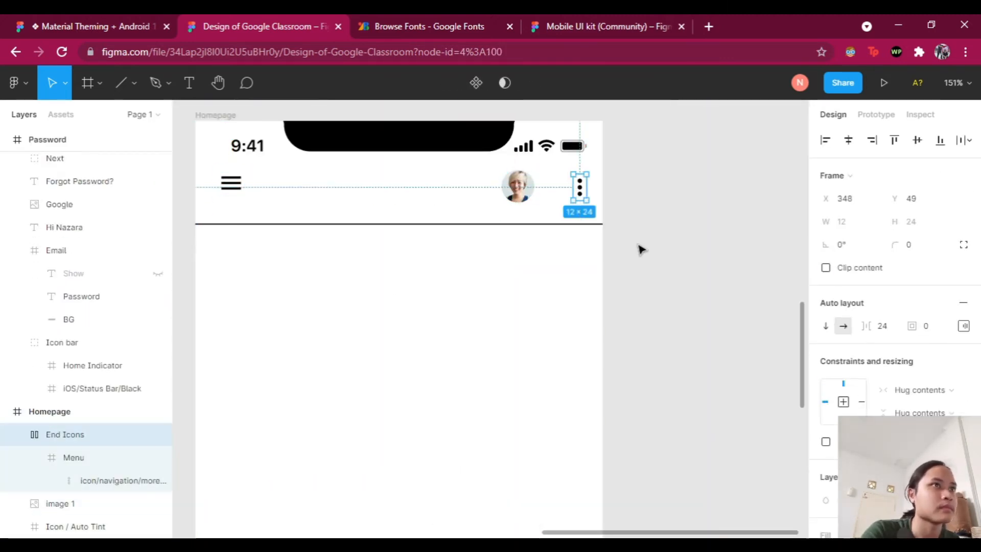
key(alt+Up)
key(alt+Up)
key(alt+Up)
click(654, 261)
scroll(662, 266, down, 3)
Step: Fine-tune the menu icon, profile photo and more-options icons down into vertical alignment
click(407, 216)
key(alt+Down)
key(alt+Down)
key(alt+Down)
key(alt+Down)
key(alt+Down)
click(574, 219)
key(alt+Down)
key(alt+Down)
key(alt+Down)
key(alt+Down)
click(610, 217)
key(alt+Down)
key(alt+Down)
key(alt+Down)
key(alt+Down)
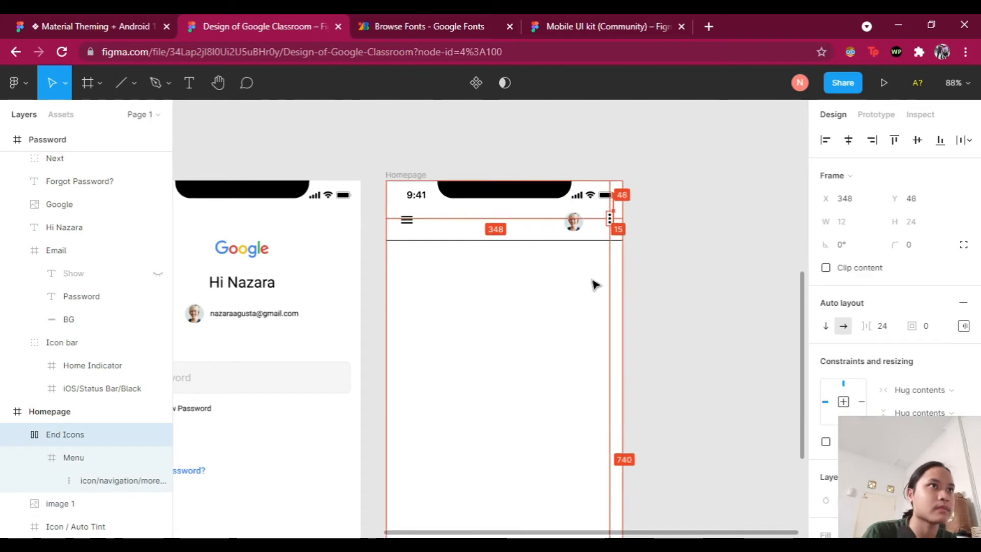
scroll(583, 272, up, 4)
click(565, 191)
scroll(566, 192, down, 3)
Step: Paste the greeting text as the Google Classroom title beside the menu icon
key(ctrl+v)
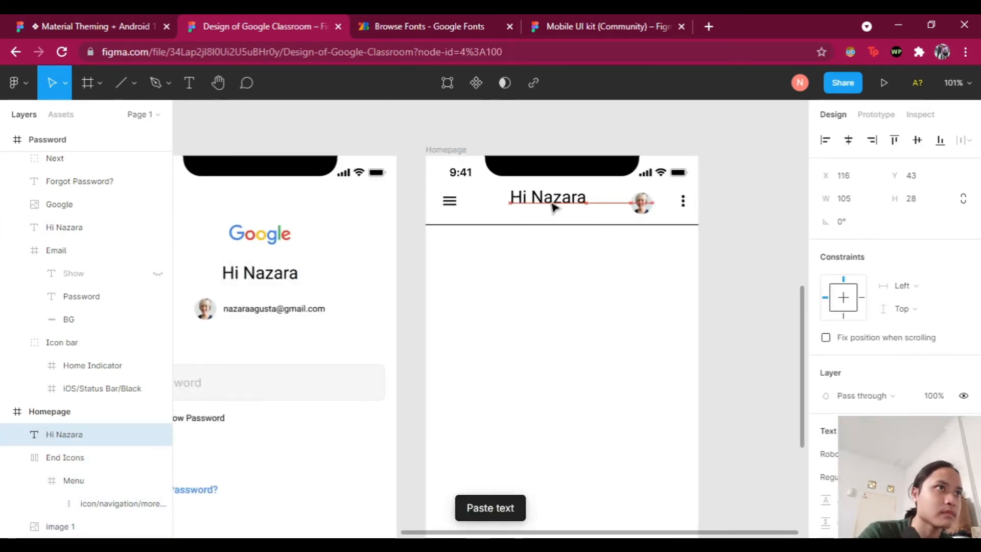
drag(563, 197, 539, 197)
click(672, 221)
scroll(673, 221, up, 2)
click(608, 208)
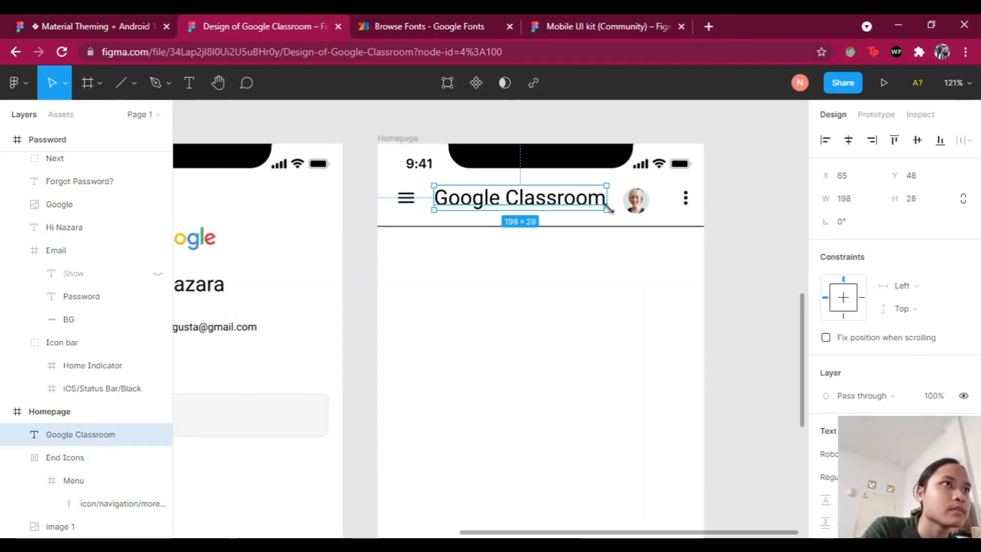
Step: Try font size 18 on the title and centre-align its text
click(911, 333)
text(18)
click(726, 327)
click(552, 197)
click(875, 334)
click(876, 335)
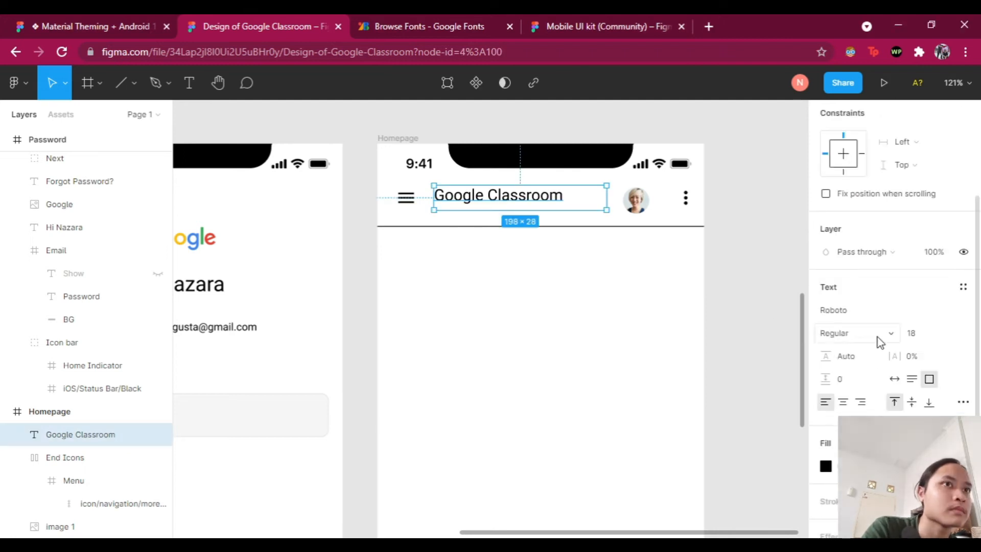
click(843, 403)
click(700, 363)
click(520, 196)
Step: Set the Google Classroom title's font size to 21
scroll(895, 358, down, 1)
click(923, 406)
click(949, 406)
click(923, 406)
text(20)
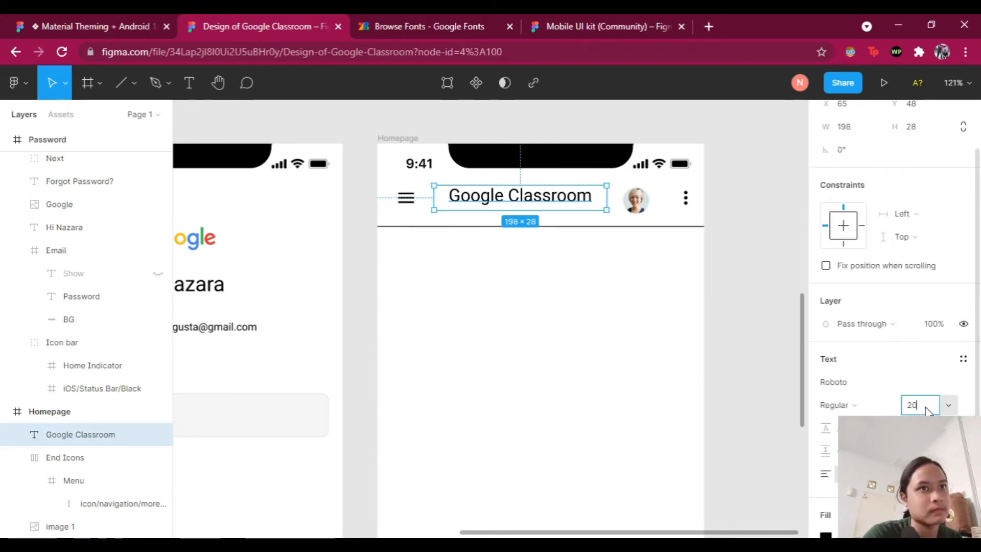
key(Return)
scroll(928, 358, down, 1)
key(Return)
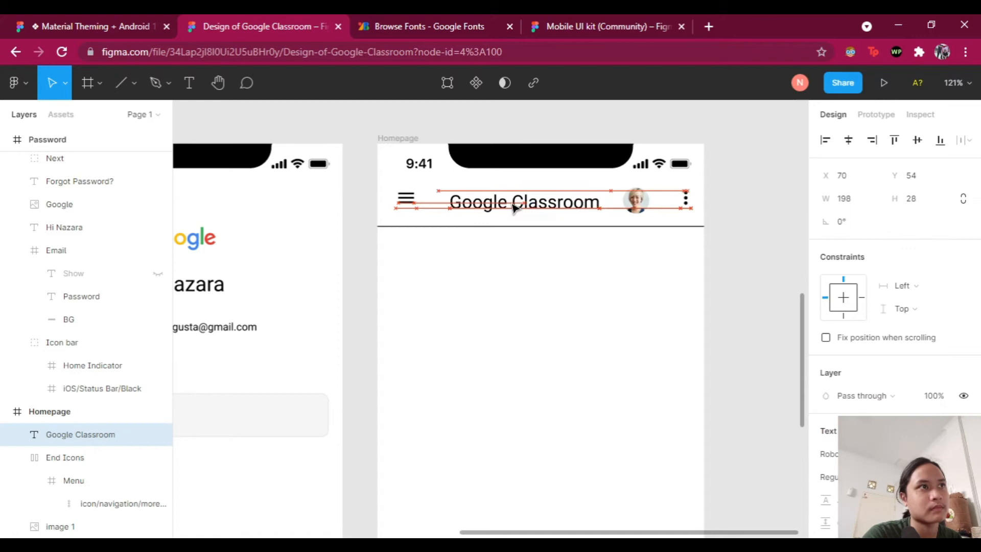
key(alt)
Step: Give the title a 000000 black fill at 81% opacity
scroll(869, 358, down, 3)
click(826, 394)
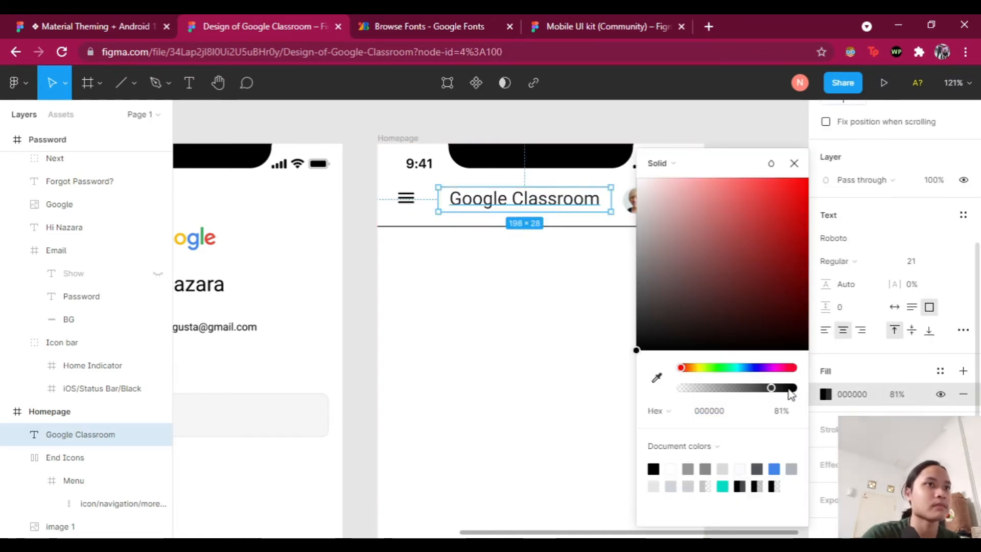
click(757, 468)
key(alt)
click(739, 486)
drag(779, 388, 773, 392)
click(565, 346)
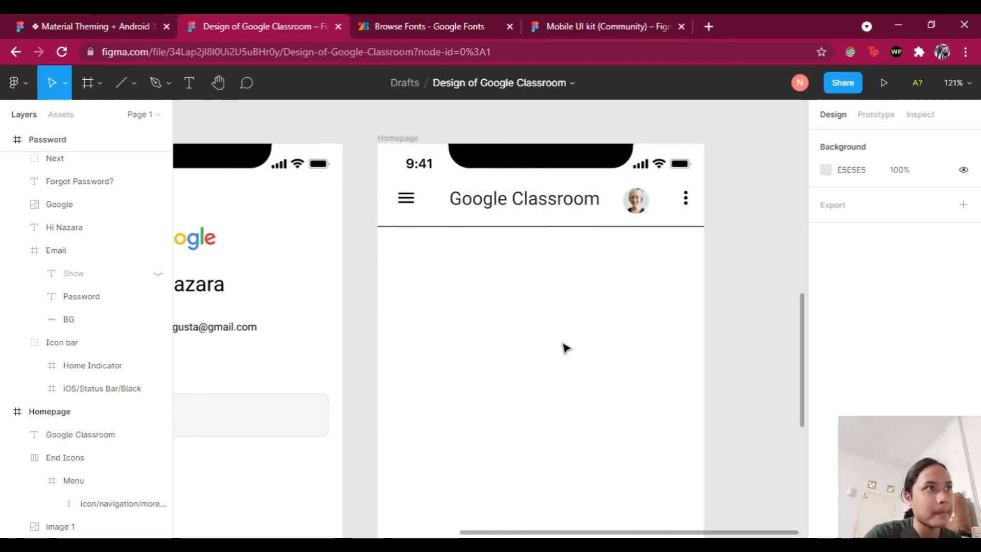
scroll(655, 279, down, 3)
scroll(715, 338, up, 2)
Step: Nudge the header divider line down and check the spacing between the header items
click(483, 180)
key(Down)
key(Down)
key(Down)
key(Down)
key(Down)
click(506, 155)
shift+click(394, 157)
shift+click(589, 158)
shift+click(632, 156)
key(alt)
click(608, 205)
scroll(685, 261, down, 3)
scroll(660, 308, up, 3)
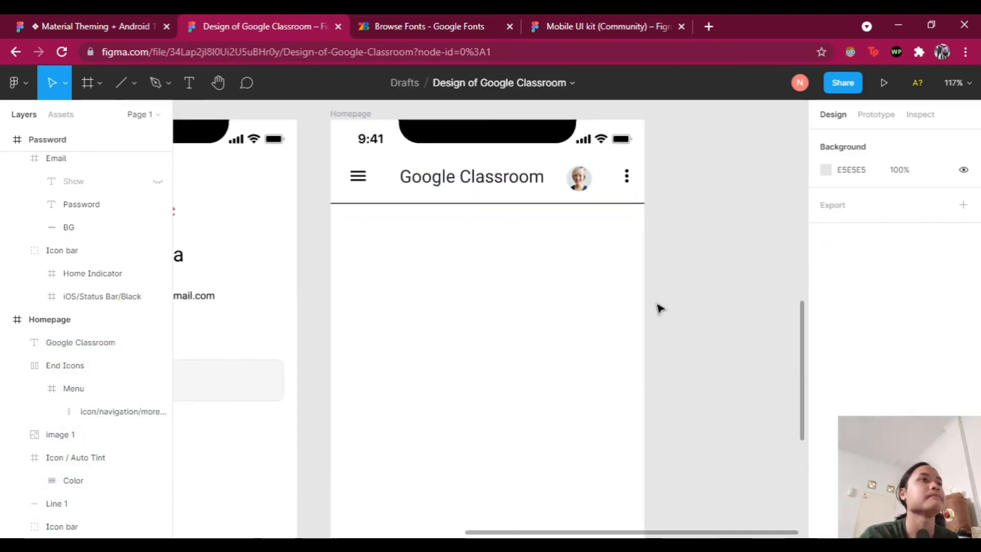
scroll(660, 308, down, 2)
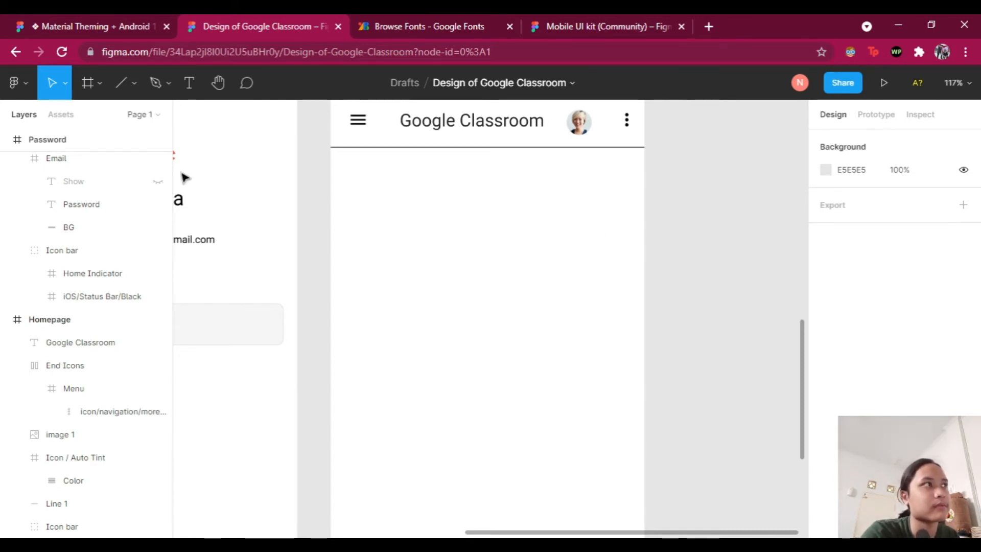
Step: Draw a card rectangle below the Homepage header and size it to 350 × 160
click(132, 90)
click(98, 116)
drag(361, 179, 616, 274)
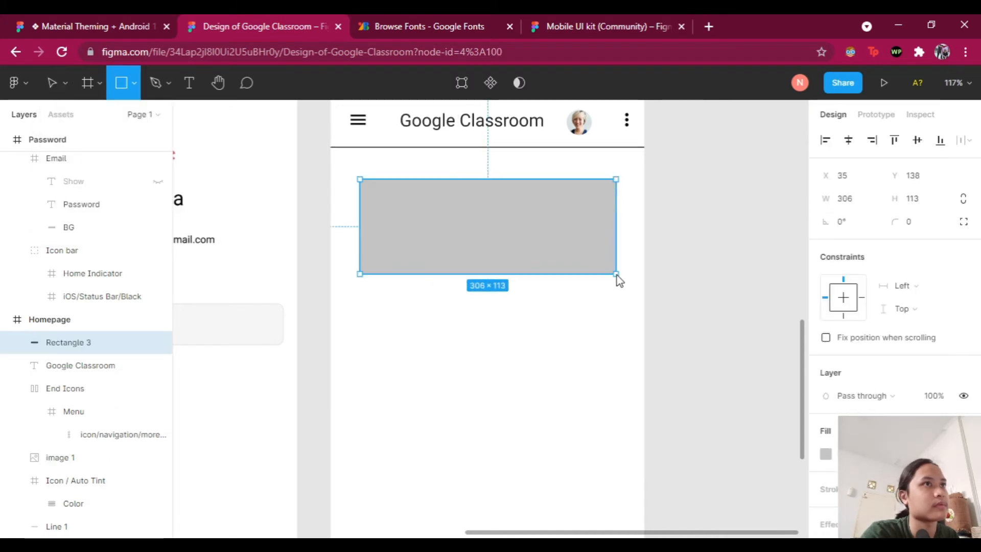
drag(492, 274, 492, 311)
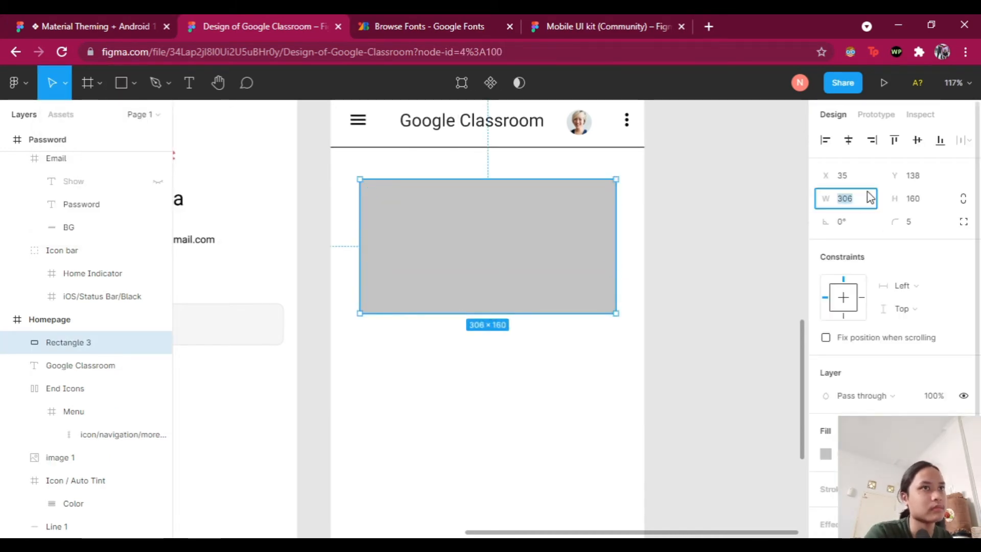
text(300)
click(716, 266)
scroll(584, 285, down, 1)
click(585, 285)
scroll(838, 358, down, 2)
click(825, 378)
drag(552, 287, 560, 292)
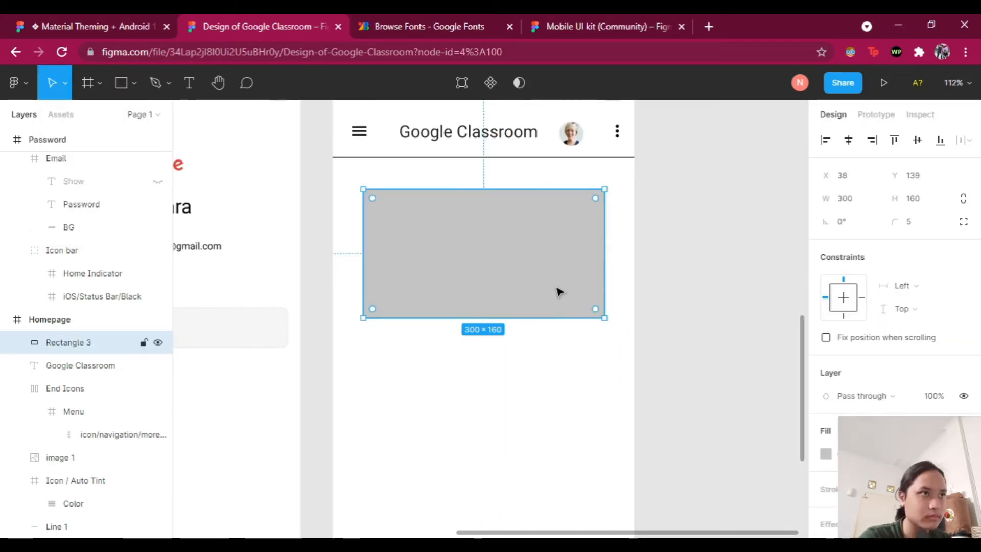
drag(604, 318, 624, 321)
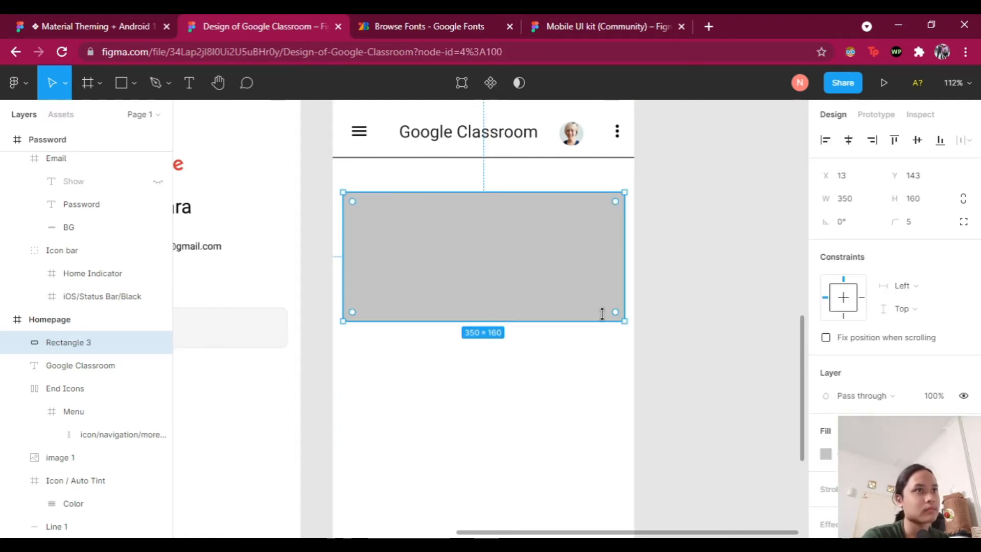
Step: Give the card rectangle a 10 px corner radius
click(910, 222)
text(10)
click(777, 337)
click(557, 292)
key(alt)
Step: Duplicate the card twice, stacking the second and third cards below the first
scroll(497, 255, down, 1)
key(ctrl+d)
drag(497, 254, 497, 418)
scroll(526, 332, down, 4)
key(ctrl+d)
drag(530, 204, 475, 325)
click(692, 336)
Step: Duplicate again to place a fourth card below the third
scroll(690, 332, up, 3)
scroll(537, 148, up, 4)
click(506, 219)
click(504, 486)
scroll(703, 383, down, 4)
key(ctrl+d)
drag(511, 286, 511, 448)
click(657, 393)
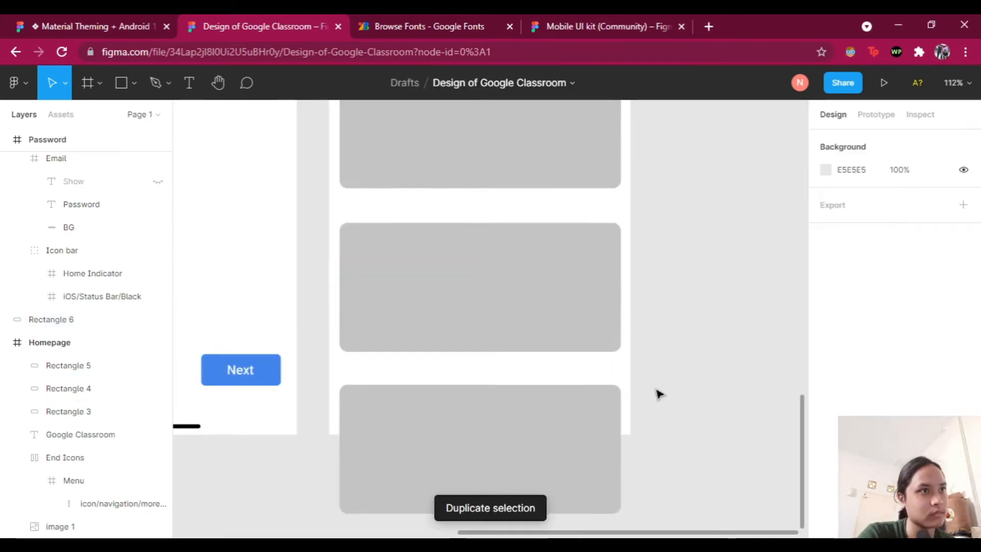
Step: Expand the Homepage frame's layers and select the fourth card
click(626, 358)
scroll(685, 331, down, 4)
scroll(7, 531, up, 4)
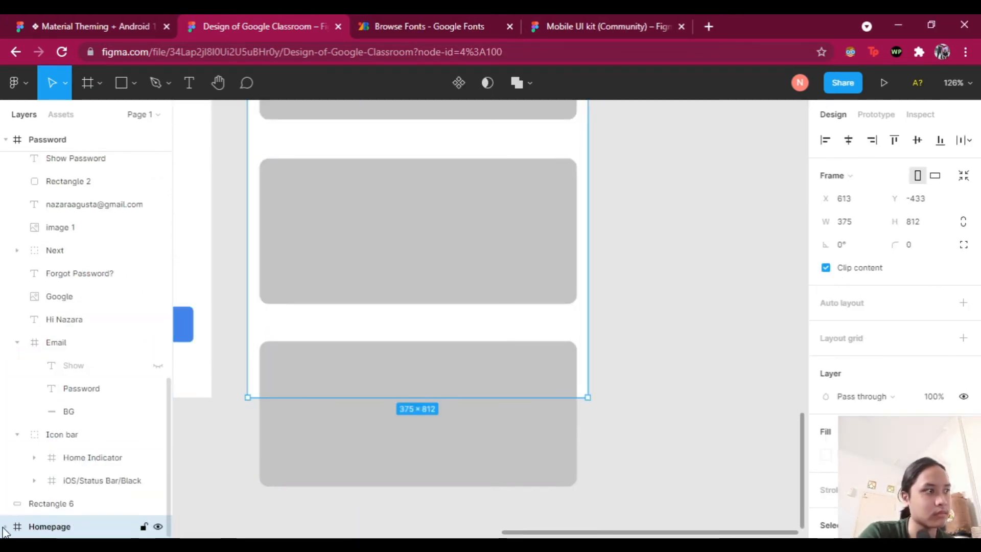
click(5, 527)
scroll(638, 343, down, 3)
click(516, 380)
right_click(485, 388)
click(516, 267)
click(641, 423)
Step: Send the fourth card backward in the layer order and move it into the Homepage frame
right_click(543, 409)
click(573, 250)
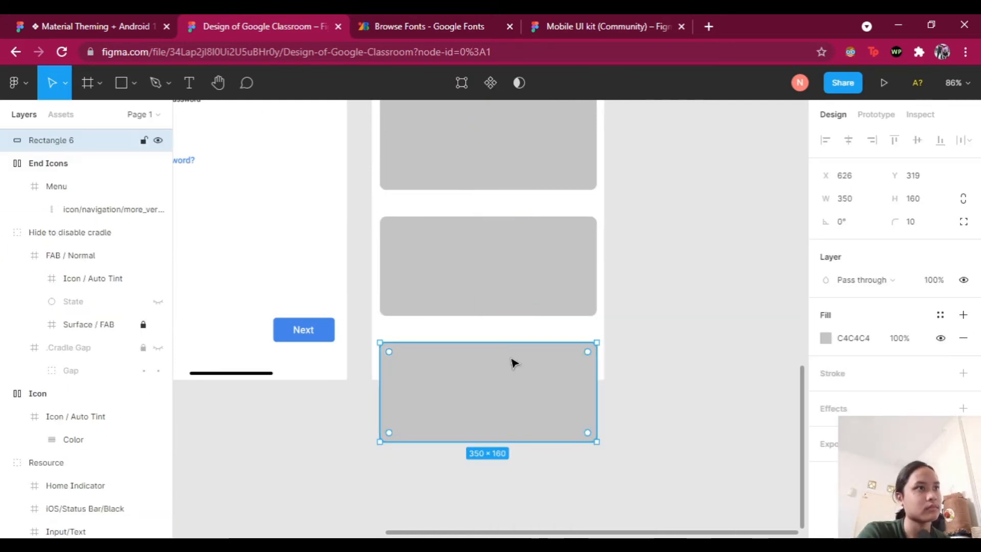
click(673, 358)
right_click(539, 388)
click(620, 215)
right_click(495, 388)
click(559, 215)
drag(424, 394, 534, 263)
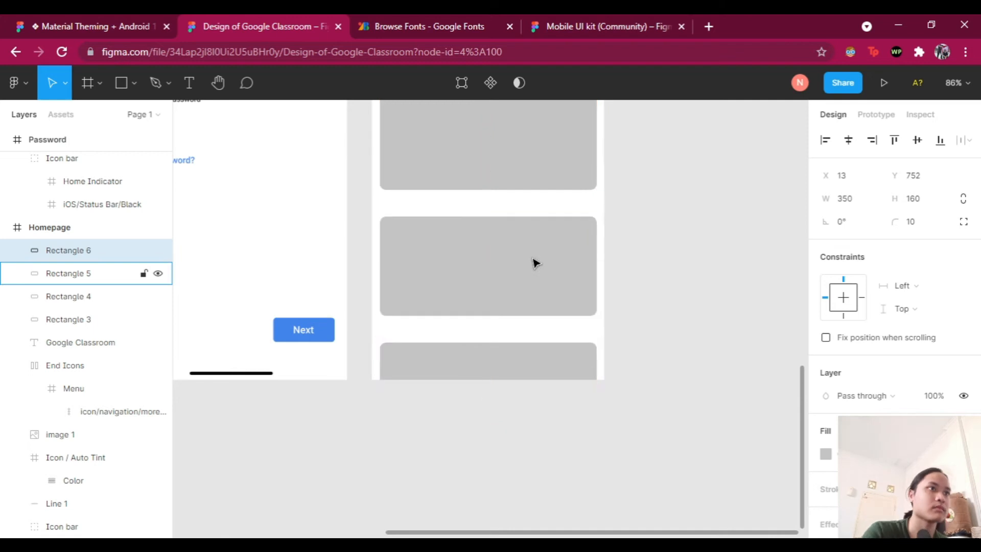
Step: Fill the top card (Rectangle 3) blue
click(657, 285)
scroll(658, 284, up, 4)
click(484, 313)
click(826, 454)
click(665, 491)
click(613, 348)
scroll(447, 378, up, 1)
scroll(516, 258, left, 1)
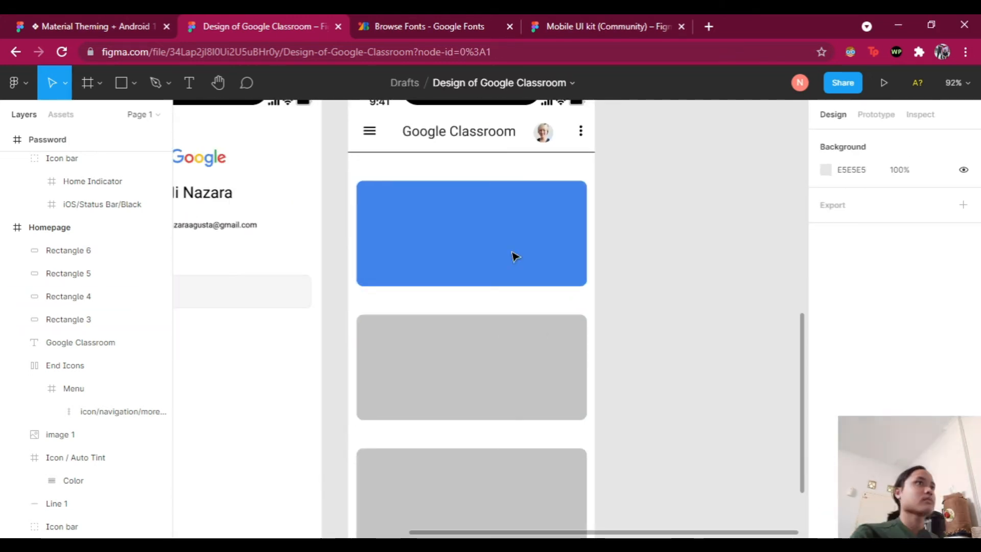
Step: Fill the second card teal, then darken it to a deeper teal
scroll(515, 257, down, 2)
click(486, 347)
click(826, 454)
click(671, 486)
click(613, 347)
scroll(562, 358, up, 2)
click(563, 399)
click(826, 453)
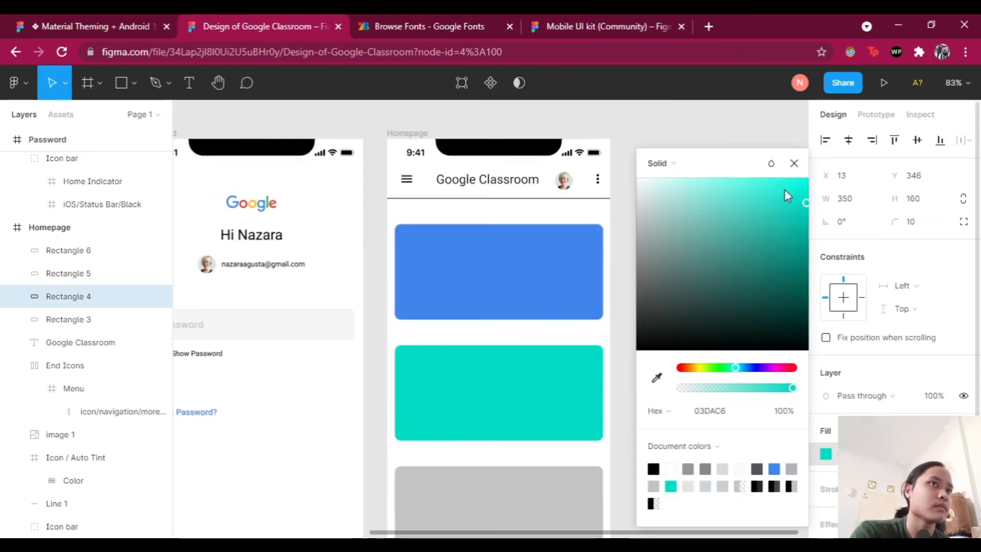
click(798, 228)
click(624, 389)
Step: Add the title 'Perancangan Interaksi' at the blue card's top-left
scroll(680, 397, up, 1)
scroll(517, 365, up, 4)
click(513, 357)
click(777, 298)
key(t)
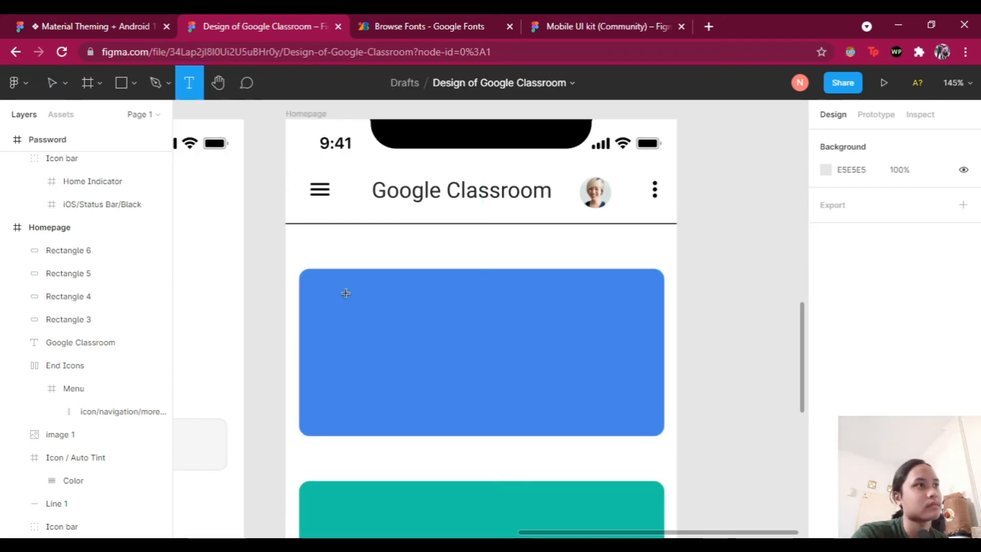
click(346, 293)
text(Perancangan Interaksi)
key(Escape)
mouse_move(442, 311)
mouse_down()
mouse_move(544, 313)
mouse_move(442, 298)
mouse_up()
Step: Copy the header's more-options icons onto the blue card and adjust the title's position
scroll(490, 307, down, 1)
click(736, 240)
key(ctrl+c)
key(ctrl+v)
drag(654, 182, 646, 290)
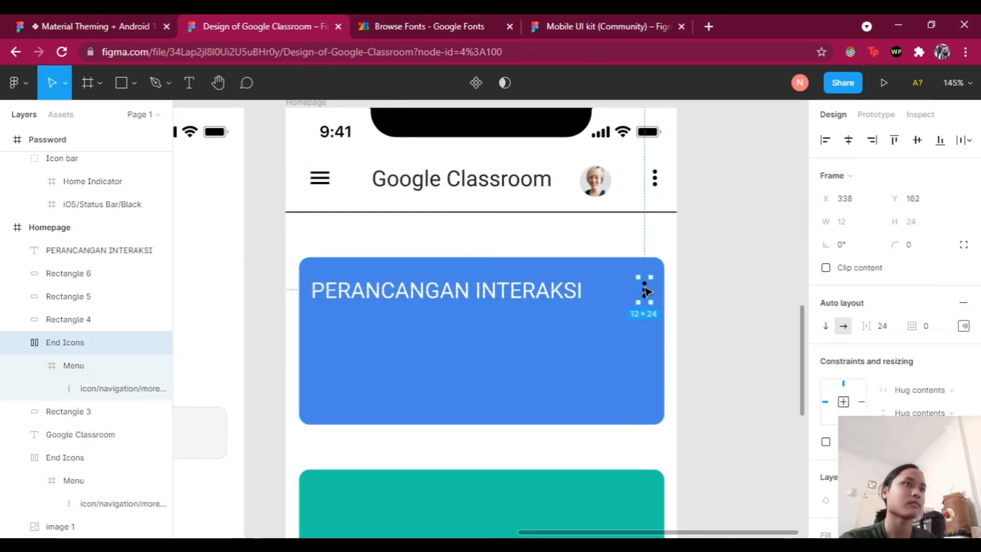
scroll(895, 358, down, 3)
click(559, 476)
scroll(558, 455, down, 1)
drag(502, 243, 501, 243)
click(734, 412)
Step: Paste a copy of the small text under the card title and make it read '| 15:30 - 16:30'
scroll(734, 412, down, 1)
scroll(657, 311, left, 5)
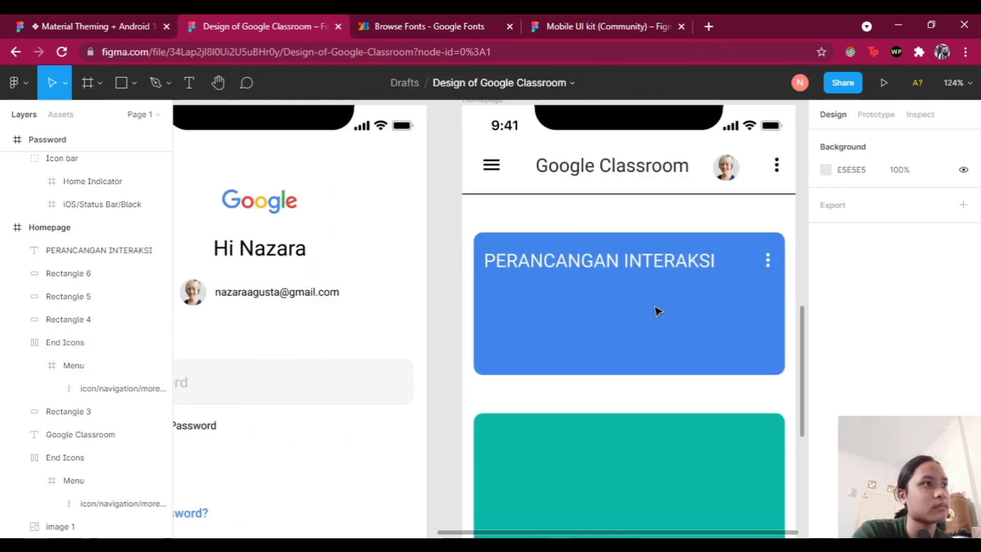
scroll(658, 310, down, 1)
click(327, 400)
key(ctrl+c)
click(675, 220)
scroll(674, 220, right, 3)
key(ctrl+v)
drag(576, 293, 544, 267)
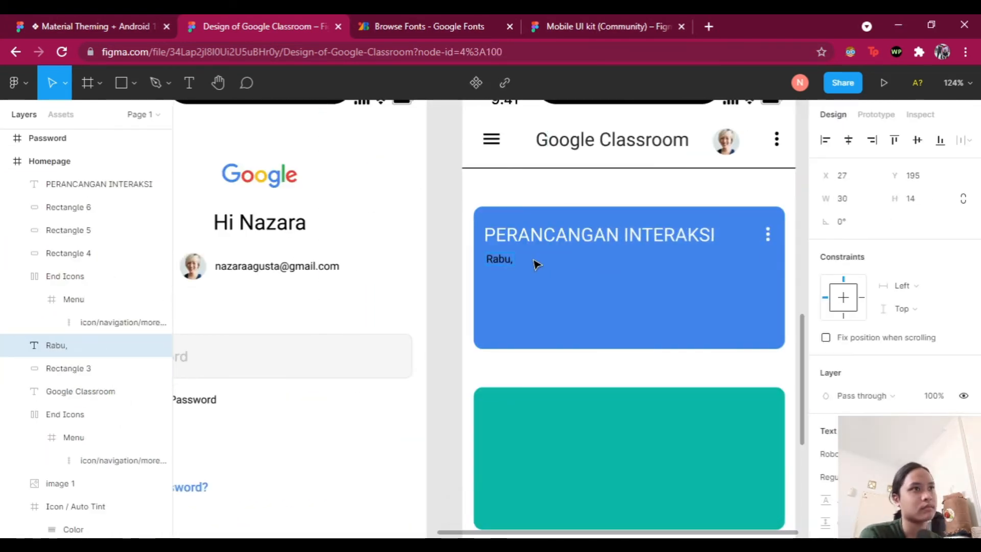
text(| 15:30 - 16;)
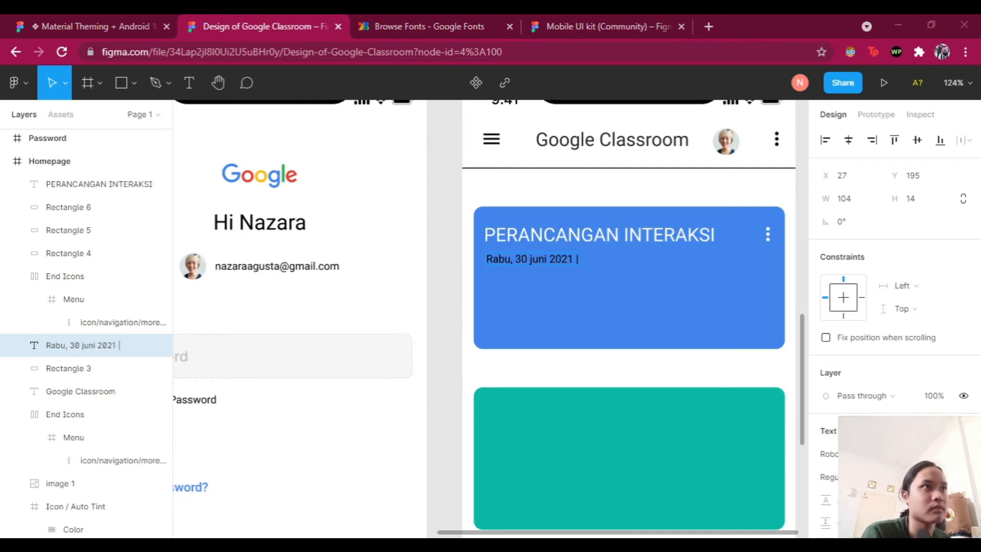
key(BackSpace)
text(:30)
Step: Make the date text fill white
scroll(869, 357, down, 4)
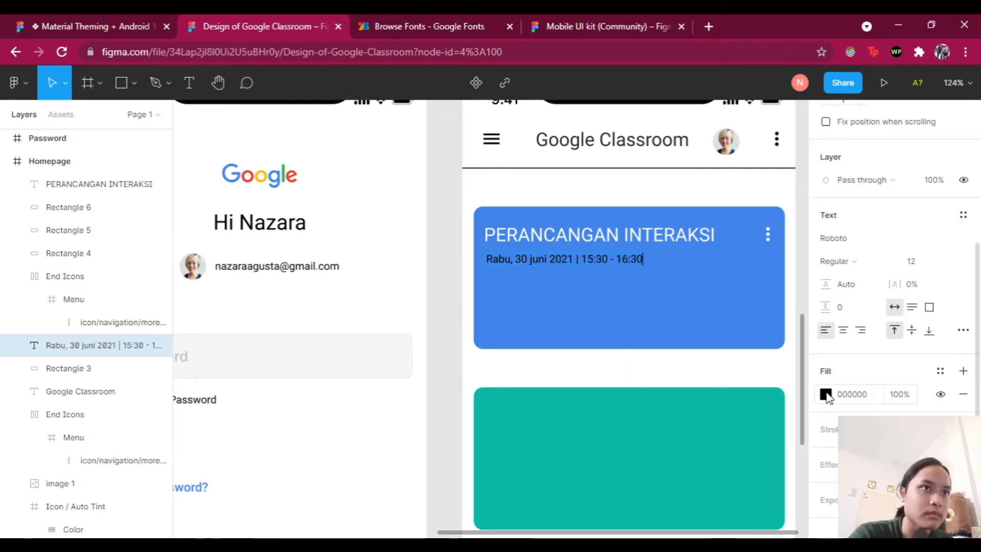
click(826, 395)
click(672, 467)
click(585, 318)
click(672, 468)
click(593, 439)
click(634, 356)
Step: Nudge the date text left to align with the title and set its size to 14
scroll(634, 357, up, 1)
click(516, 260)
key(Left)
key(Left)
key(Left)
click(416, 355)
scroll(716, 348, up, 2)
scroll(756, 346, right, 1)
scroll(755, 346, right, 1)
click(516, 248)
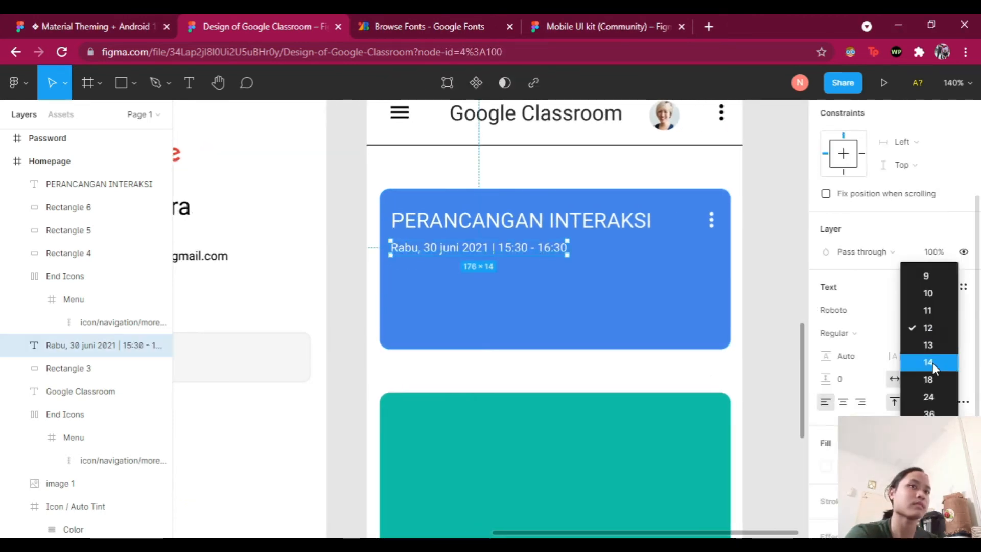
key(Escape)
key(Escape)
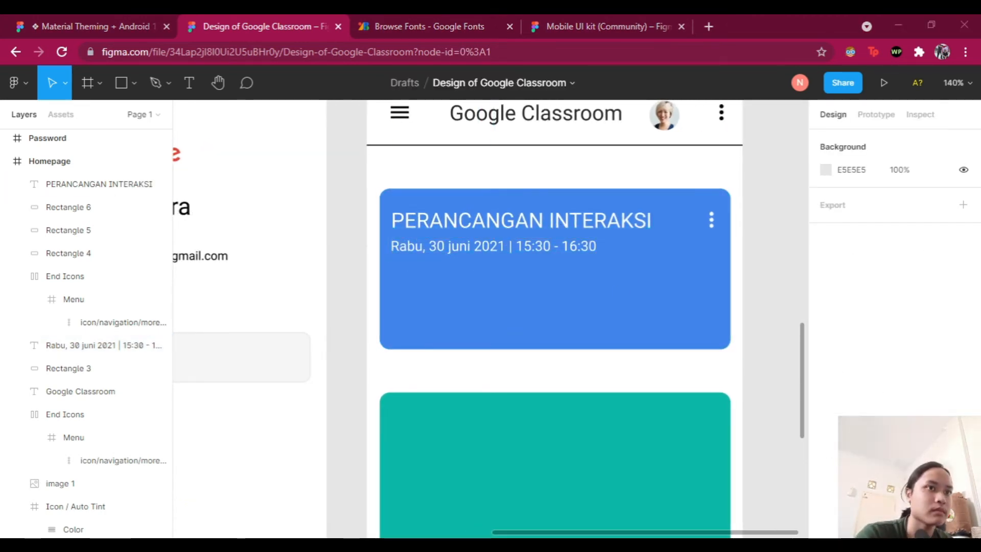
click(532, 245)
click(751, 371)
scroll(751, 372, down, 2)
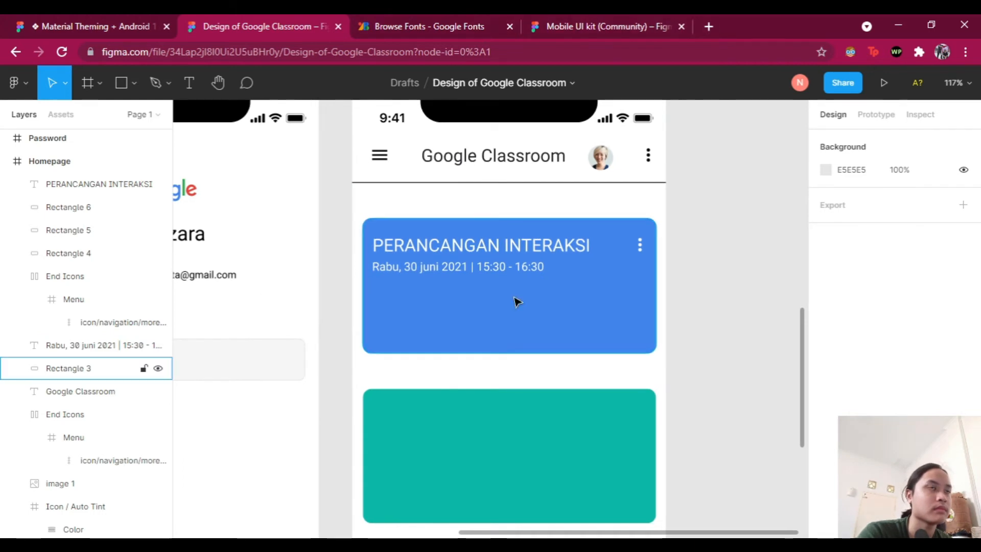
Step: Search Google Images for 'google classroom image' and open the backpack illustration
key(ctrl+t)
text(google classroom template)
key(Return)
click(236, 145)
click(295, 96)
key(BackSpace)
key(BackSpace)
key(BackSpace)
key(BackSpace)
key(BackSpace)
key(BackSpace)
key(BackSpace)
key(BackSpace)
key(BackSpace)
key(Return)
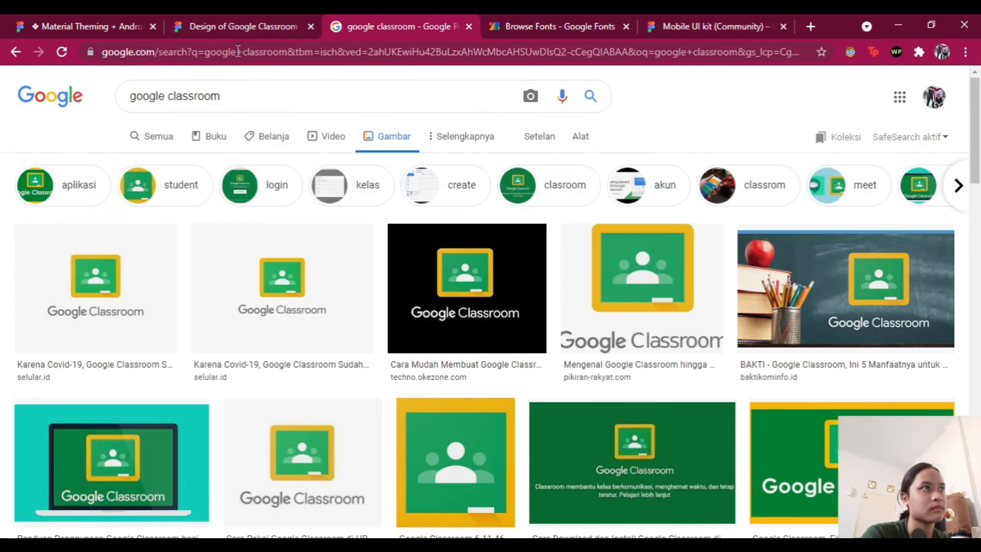
drag(225, 97, 71, 93)
text(google classroom image)
key(Return)
scroll(363, 215, down, 20)
click(746, 215)
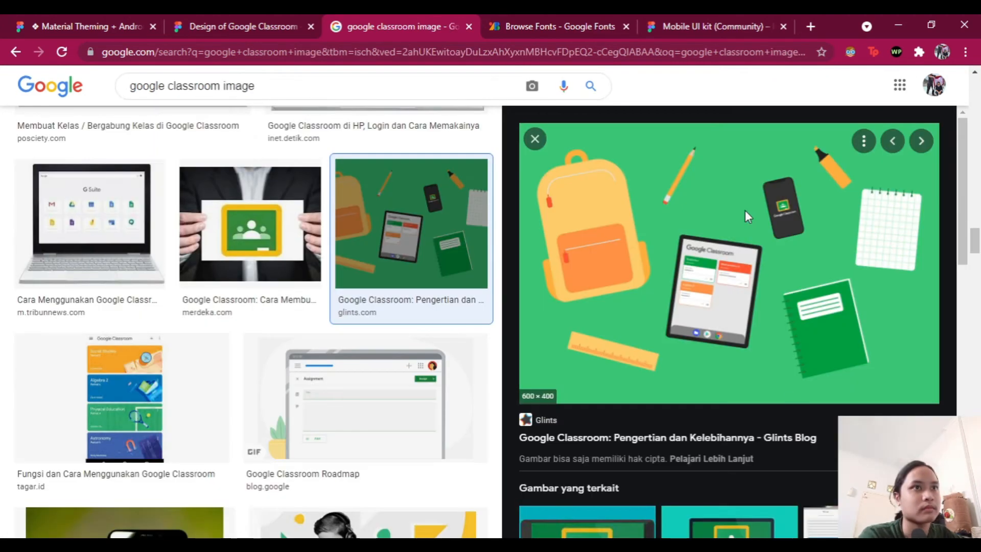
Step: Paste the backpack illustration into the Figma design, resize it and duplicate it
click(243, 26)
key(ctrl+v)
drag(727, 315, 739, 292)
scroll(736, 215, up, 5)
key(ctrl+d)
scroll(660, 358, down, 8)
Step: Place the illustration over the first card, shrink it to card height and crop it to the backpack
drag(246, 439, 333, 256)
drag(636, 414, 463, 299)
drag(442, 280, 512, 355)
scroll(446, 316, up, 2)
drag(592, 315, 360, 312)
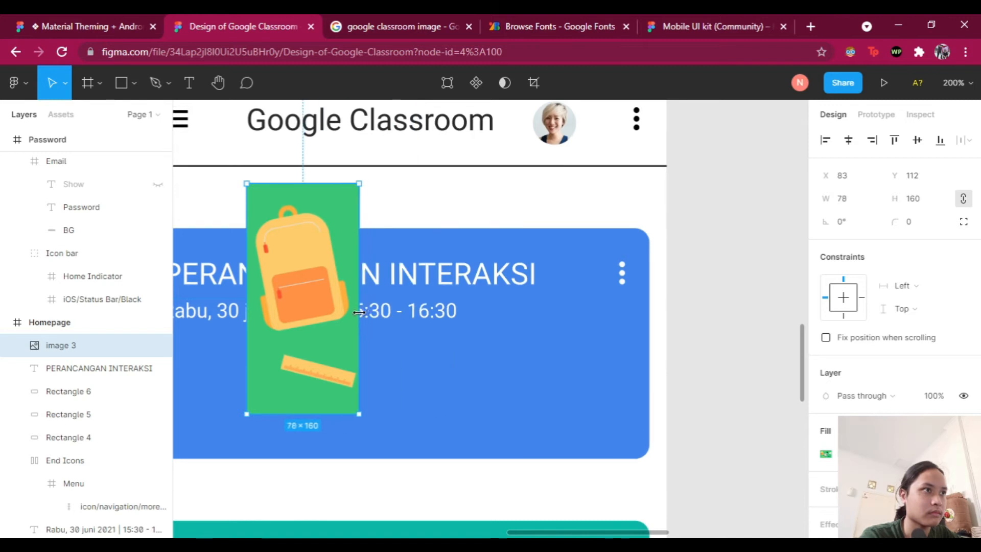
drag(335, 207, 578, 308)
drag(491, 368, 460, 368)
Step: Send the illustration back to sit just above the card, sized 89×160 at its right side
right_click(585, 358)
click(624, 216)
right_click(585, 332)
click(625, 217)
right_click(585, 306)
click(625, 219)
click(19, 390)
drag(61, 343, 61, 400)
mouse_move(61, 389)
mouse_down()
mouse_move(62, 444)
mouse_move(61, 400)
mouse_up()
drag(639, 474, 632, 459)
drag(631, 213, 623, 228)
drag(595, 381, 573, 375)
Step: Fill the first card's rectangle with the illustration's green using the eyedropper
click(713, 434)
click(577, 404)
scroll(518, 427, up, 2)
scroll(543, 370, down, 2)
click(491, 379)
click(826, 454)
click(655, 380)
click(552, 378)
click(593, 458)
Step: Shrink the illustration and reposition it at the card's right edge
key(alt+Tab)
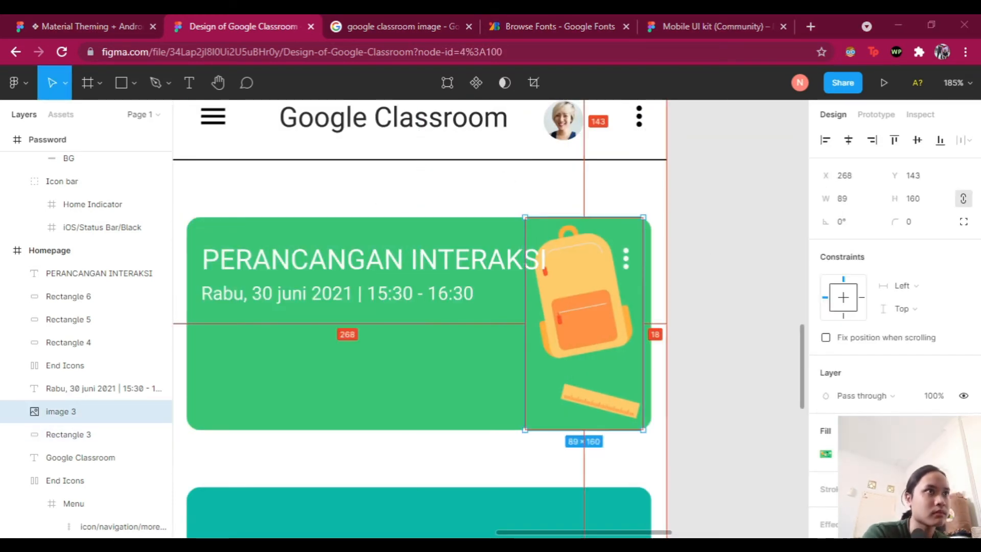
scroll(430, 380, up, 1)
scroll(531, 286, down, 2)
drag(646, 412, 613, 354)
drag(577, 304, 586, 351)
click(710, 340)
scroll(711, 340, down, 1)
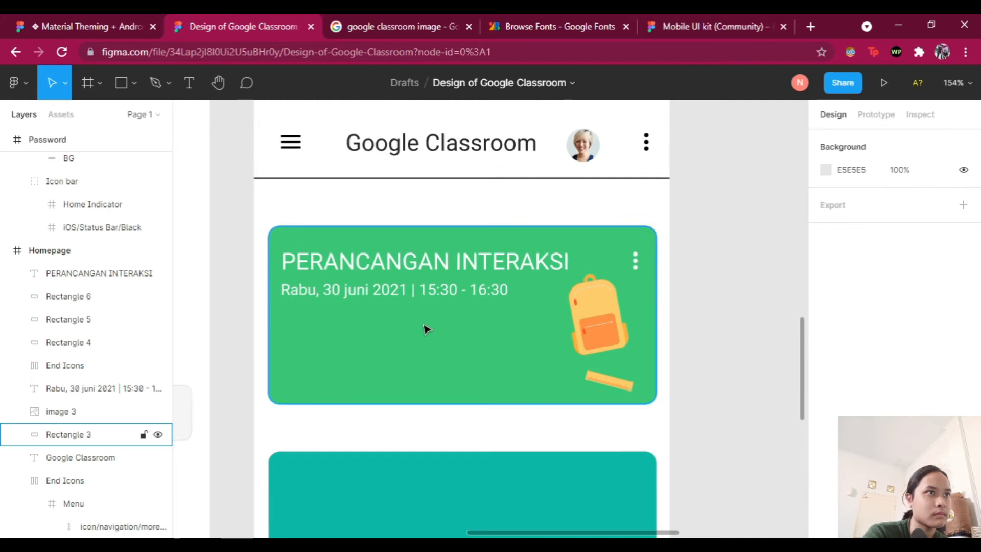
scroll(427, 329, up, 1)
Step: Copy the date line toward the card's bottom as a 'Telkom University' line and set its size
drag(493, 173, 462, 256)
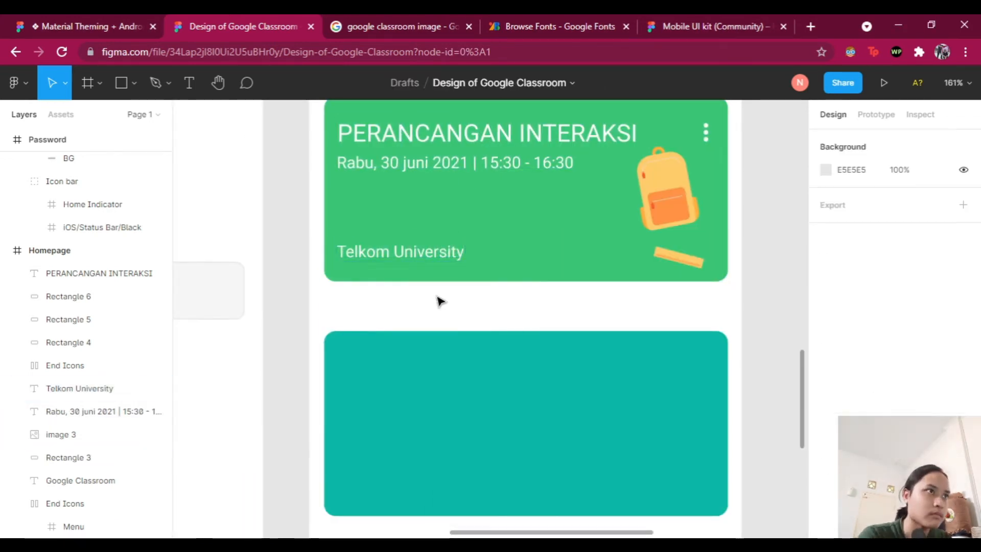
click(436, 276)
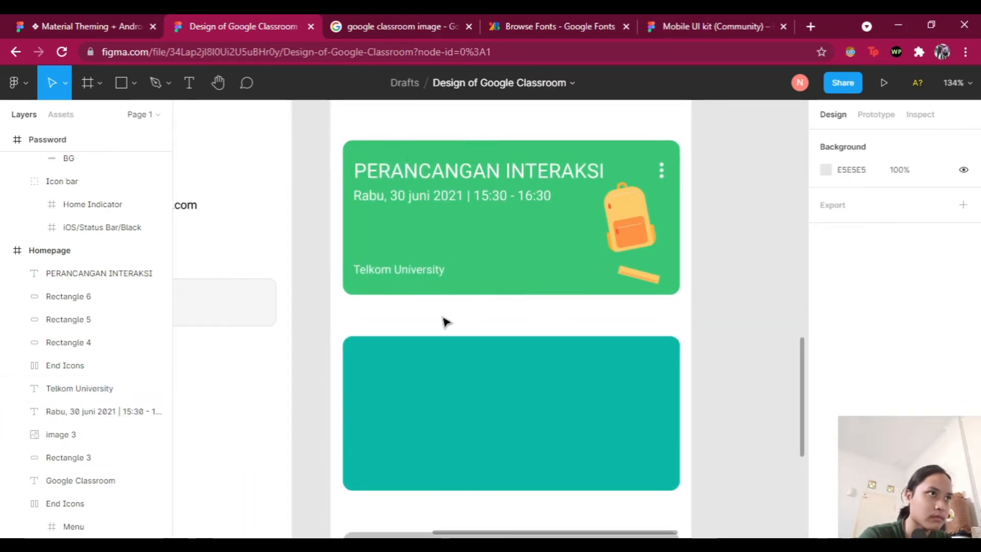
scroll(445, 322, down, 3)
Step: Find an ERP study group logo in image search and paste it into Figma
click(399, 26)
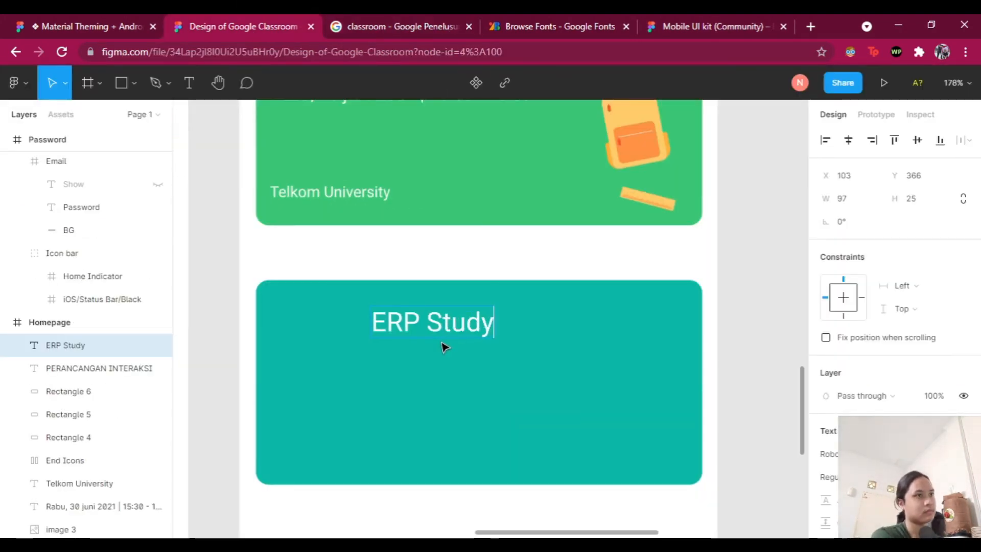
click(399, 26)
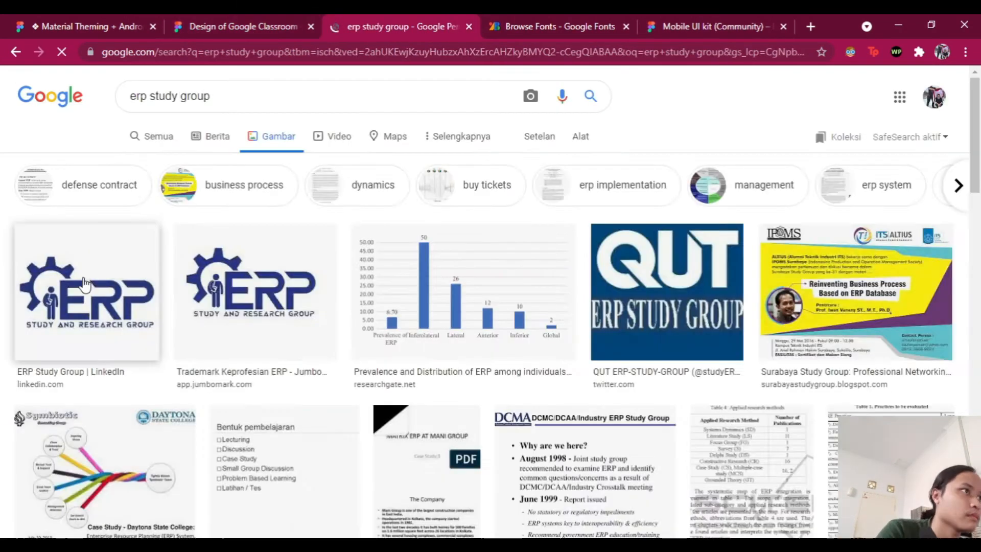
click(227, 177)
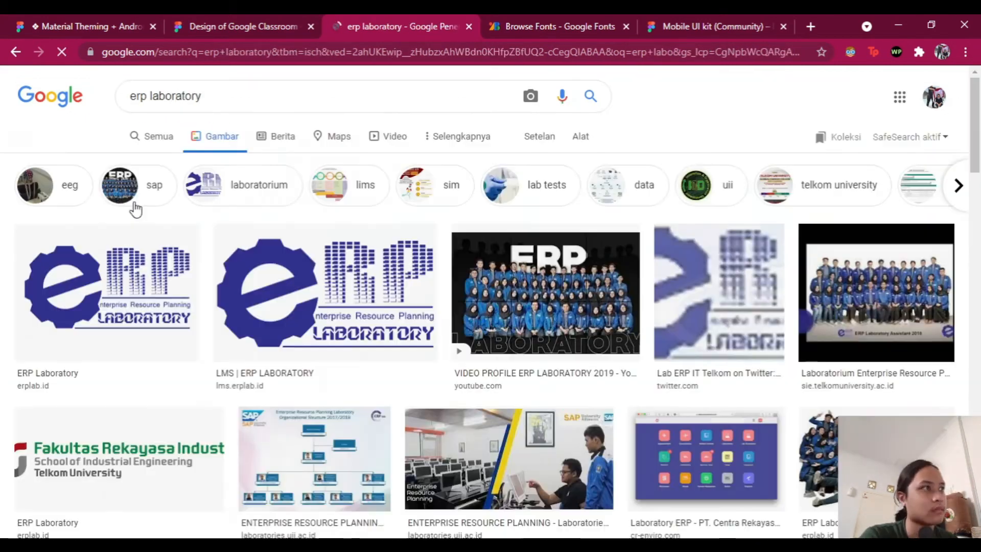
click(271, 29)
key(ctrl+v)
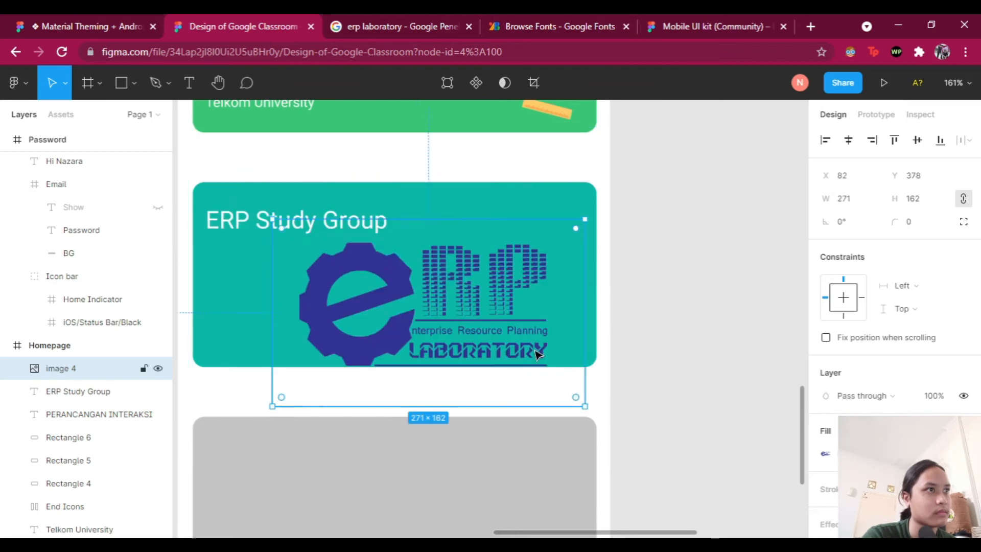
Step: Tilt the ERP logo inside the ERP Study Group card and fade its fill to 70%
drag(580, 219, 604, 240)
scroll(895, 358, down, 2)
click(825, 377)
key(Escape)
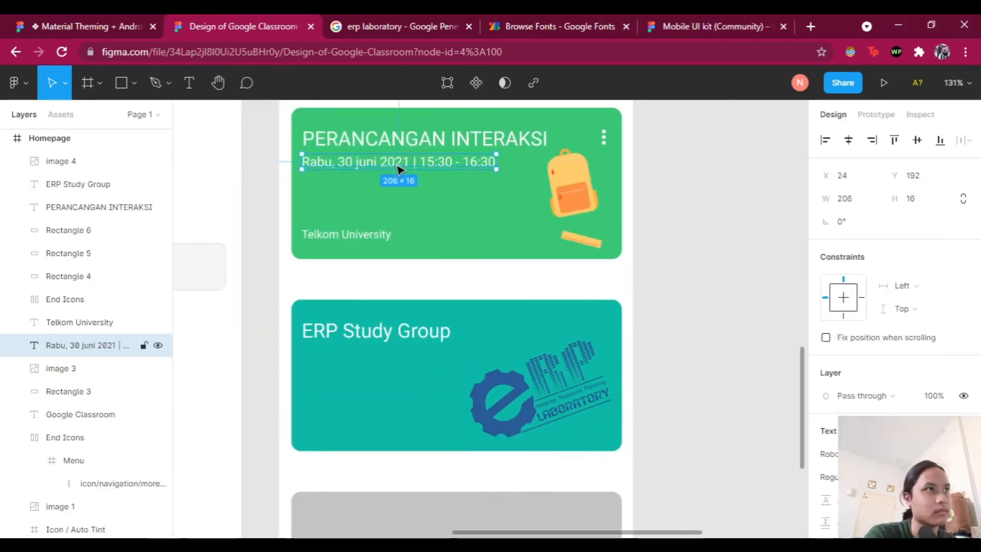
Step: Add a 'Senin, 28 juni 2021 | 19:00 - 20:00' date line and a three-dot icon above the logo
drag(399, 169, 405, 357)
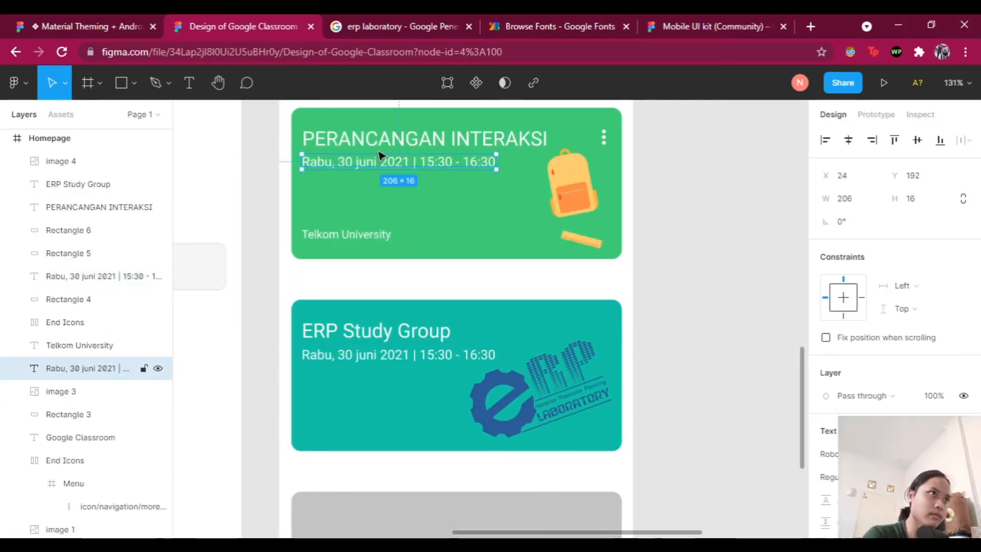
double_click(329, 355)
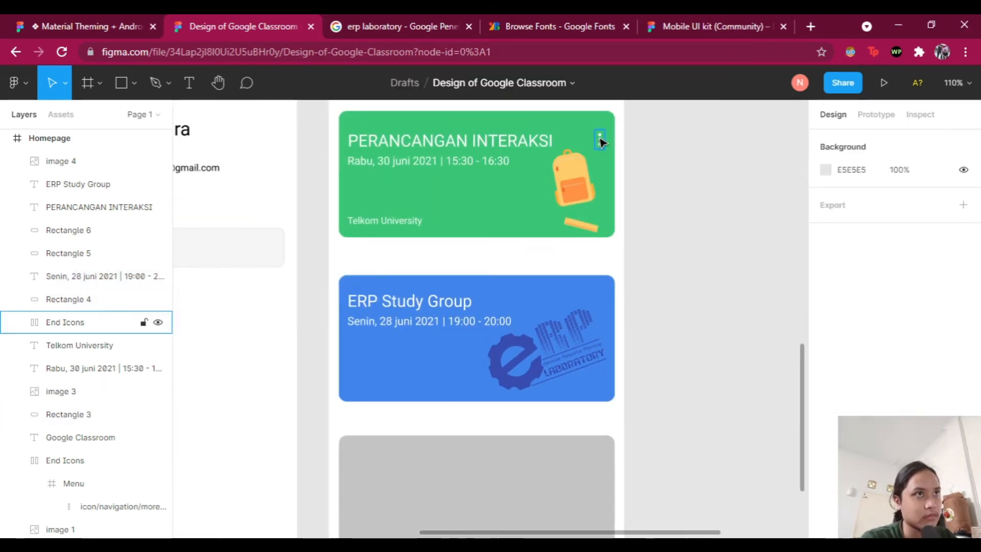
drag(601, 142, 601, 296)
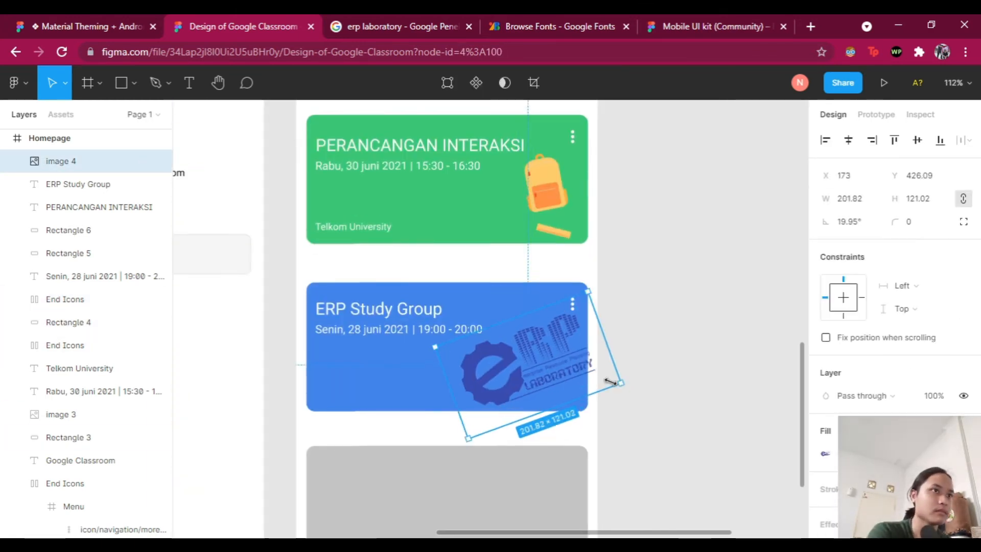
drag(88, 164, 87, 299)
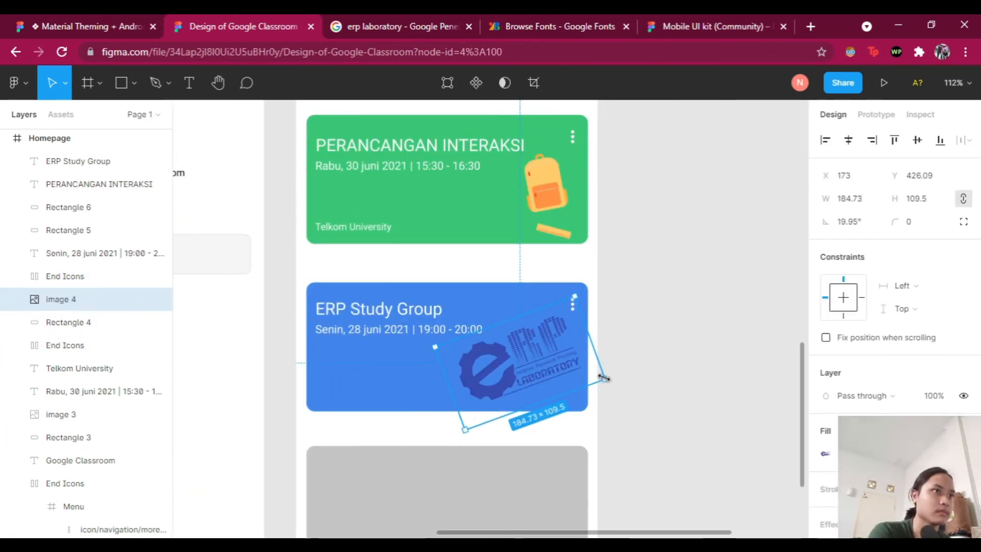
key(Escape)
scroll(548, 325, down, 5)
scroll(548, 325, up, 5)
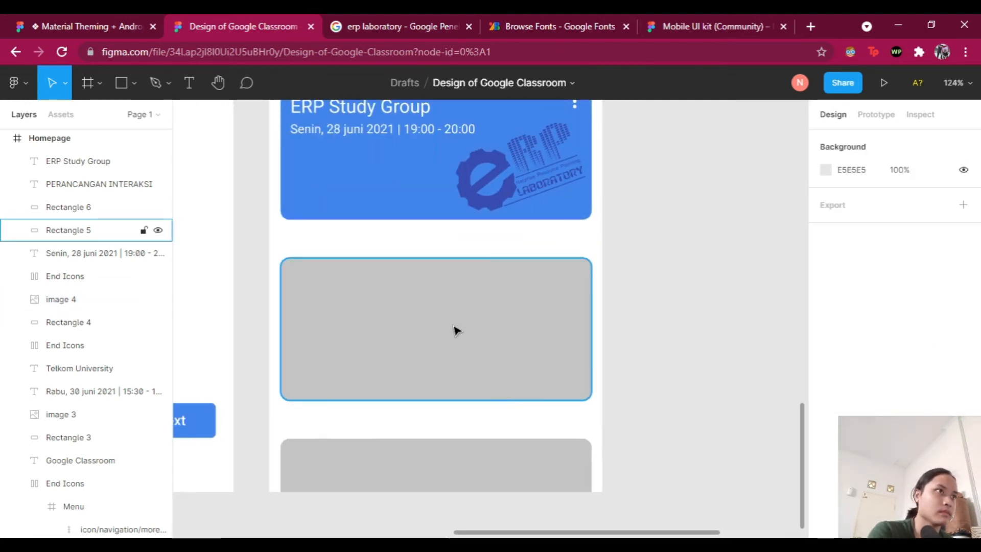
Step: Fill the grey card with the Google logo's yellow sampled from the canvas
click(548, 338)
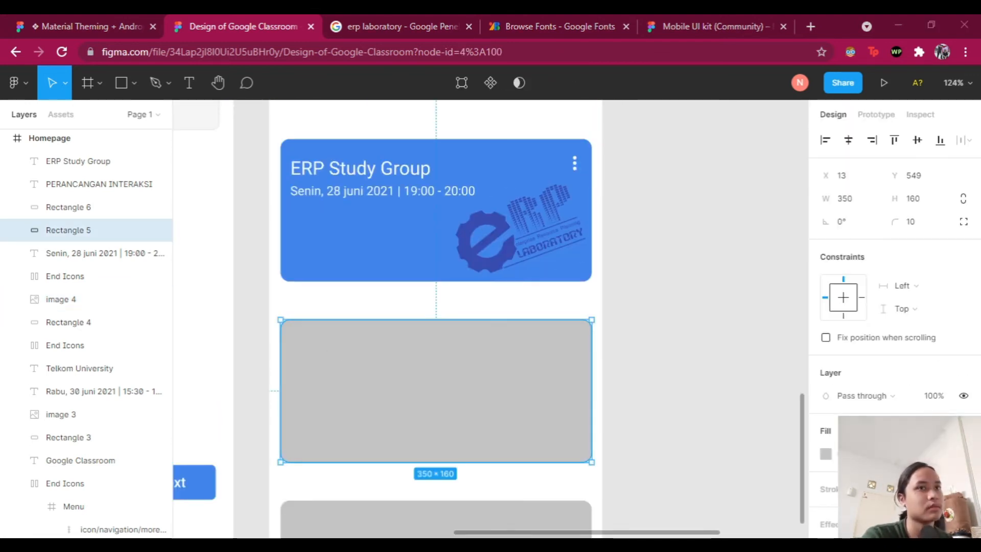
scroll(515, 379, down, 4)
scroll(565, 501, up, 4)
scroll(561, 390, left, 1)
scroll(316, 189, up, 1)
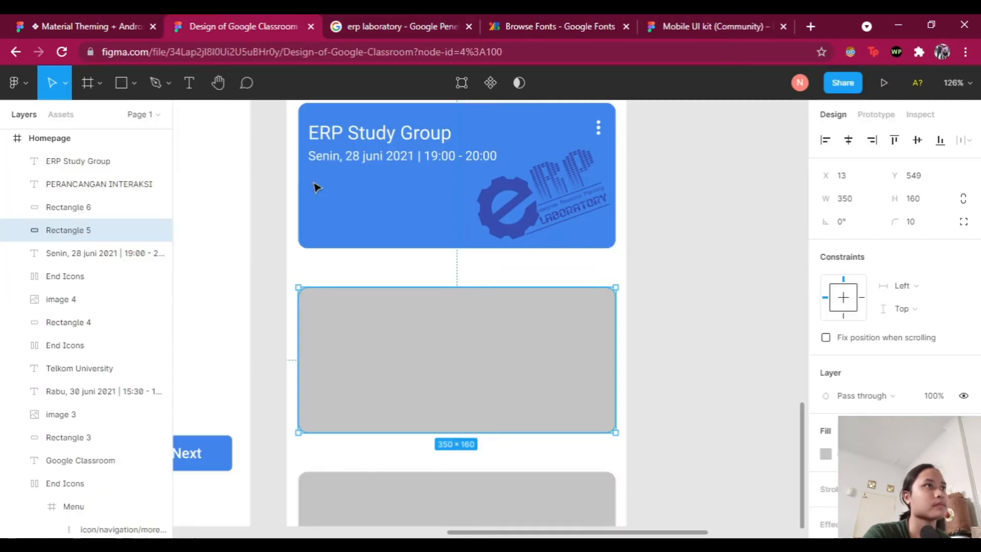
scroll(316, 189, down, 1)
click(826, 455)
click(326, 213)
scroll(326, 214, left, 3)
click(548, 327)
click(826, 455)
click(654, 377)
click(397, 201)
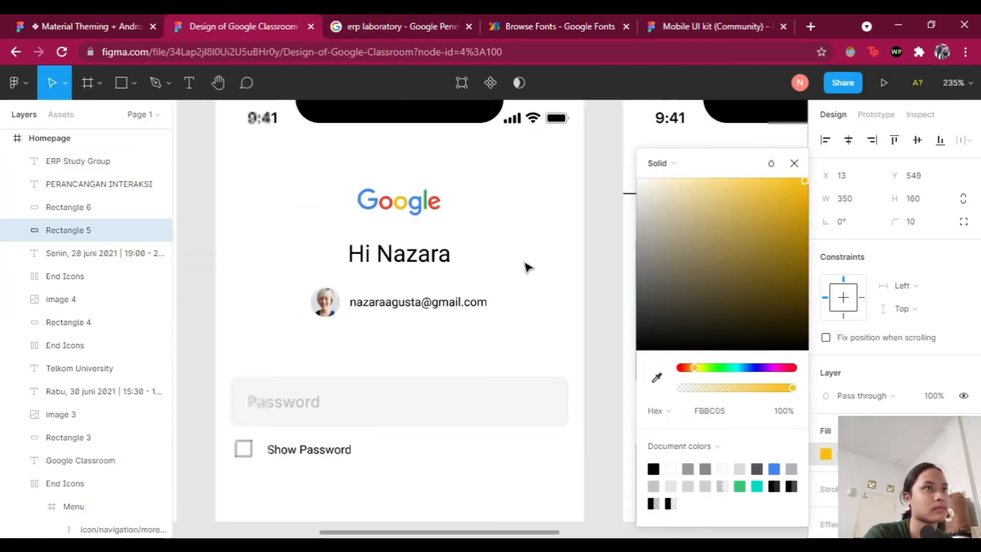
Step: Copy the ERP Study Group title onto the yellow card
click(346, 182)
key(ctrl+c)
key(ctrl+v)
drag(342, 189, 341, 391)
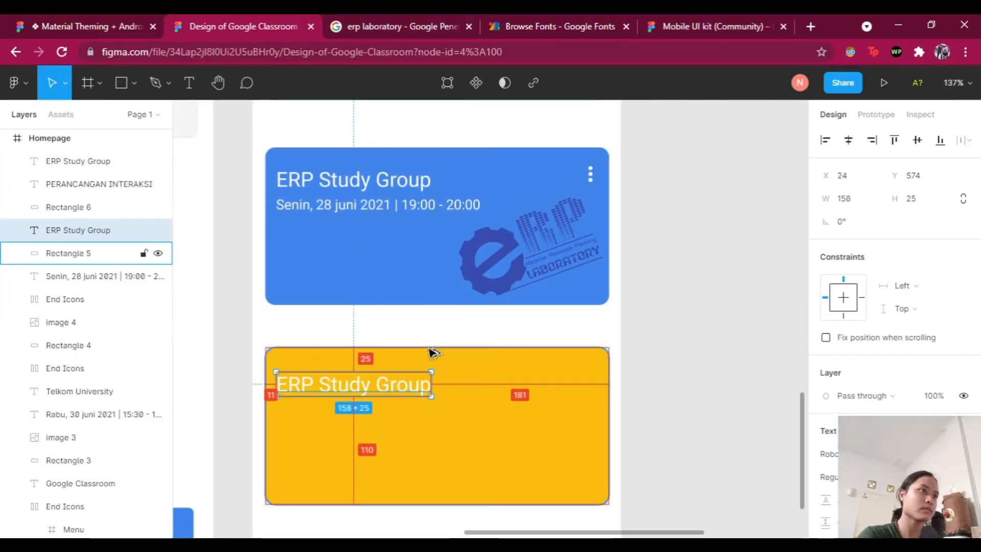
click(511, 434)
click(826, 454)
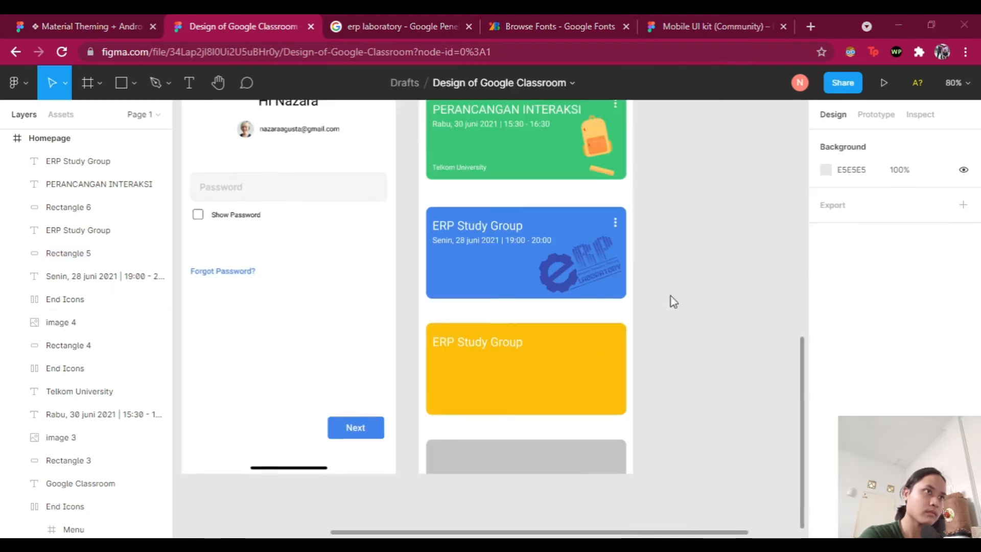
scroll(673, 300, up, 3)
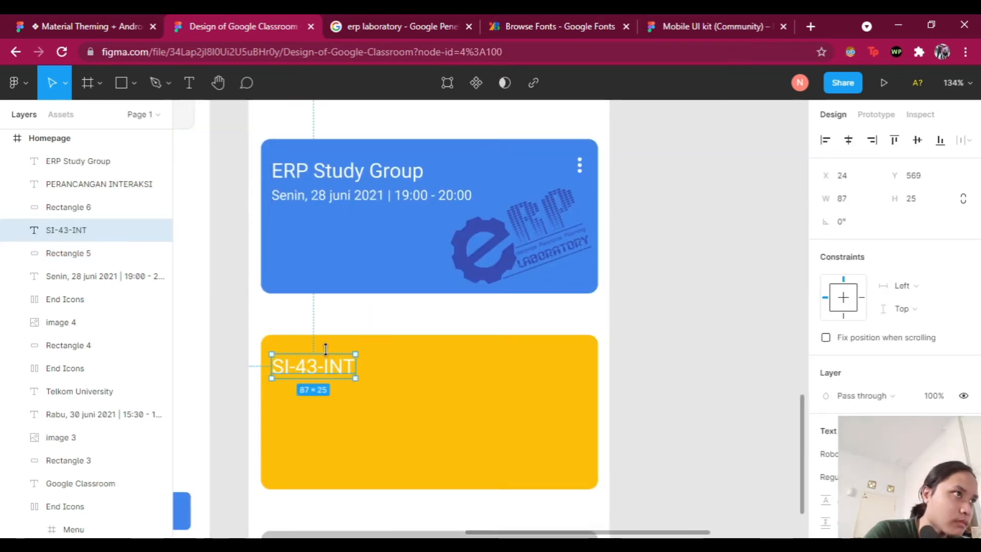
click(684, 385)
scroll(684, 385, down, 3)
scroll(552, 280, up, 3)
Step: Copy the three-dot menu icon onto the yellow card
click(566, 114)
drag(565, 114, 565, 339)
key(Escape)
scroll(349, 174, up, 3)
scroll(350, 174, up, 3)
Step: Duplicate the Telkom University line onto the ERP card and retype it as 'ERP Laboratory'
click(380, 129)
key(ctrl+d)
drag(379, 129, 379, 410)
click(399, 138)
click(381, 410)
key(Return)
text(ERP Laboratory)
click(481, 483)
scroll(637, 306, down, 3)
scroll(372, 118, up, 3)
Step: Copy the Telkom University line into the SI-43-INT card as the Information System Major caption
click(373, 118)
scroll(383, 234, up, 2)
key(ctrl+d)
drag(383, 234, 378, 417)
key(Return)
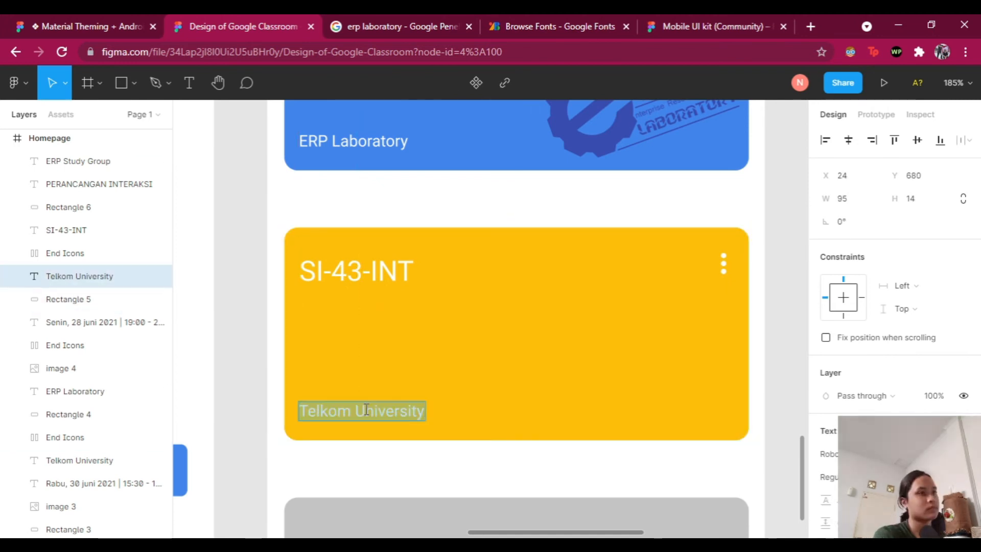
text(ajor)
key(Escape)
key(Escape)
scroll(484, 462, down, 3)
scroll(484, 462, up, 1)
scroll(589, 263, down, 2)
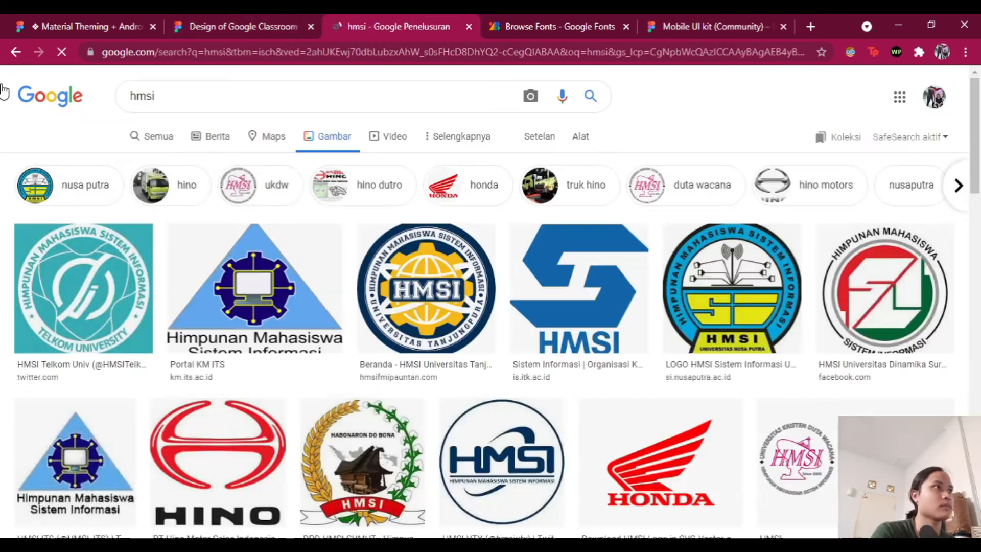
Step: Paste the student association logo into the Classroom file, duplicate it, and select the copy
click(245, 27)
key(ctrl+v)
scroll(480, 266, up, 2)
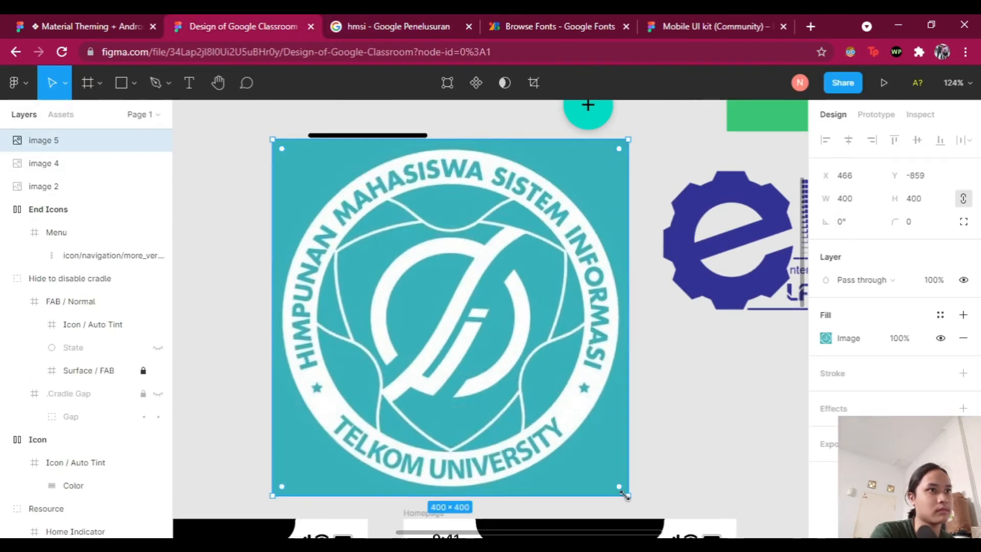
key(ctrl+d)
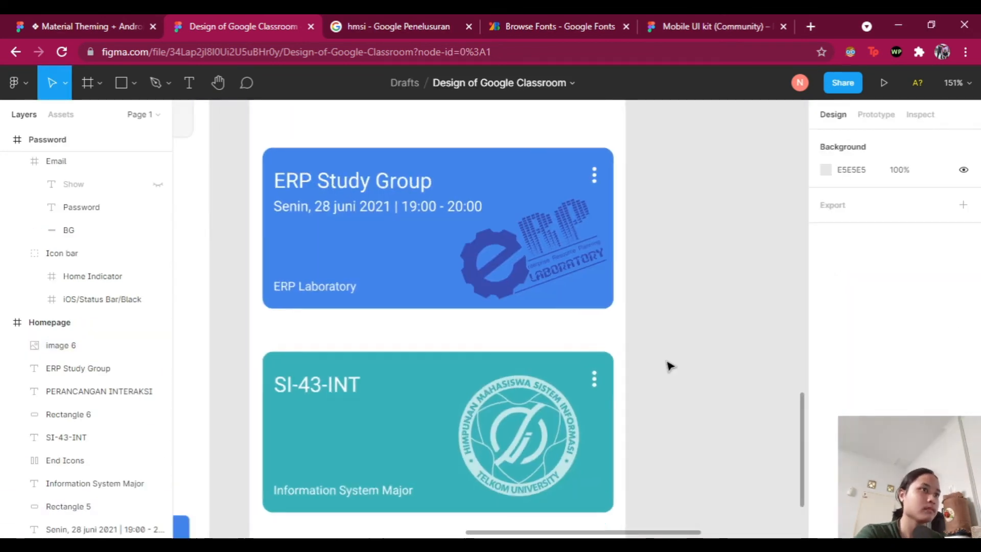
scroll(670, 366, down, 2)
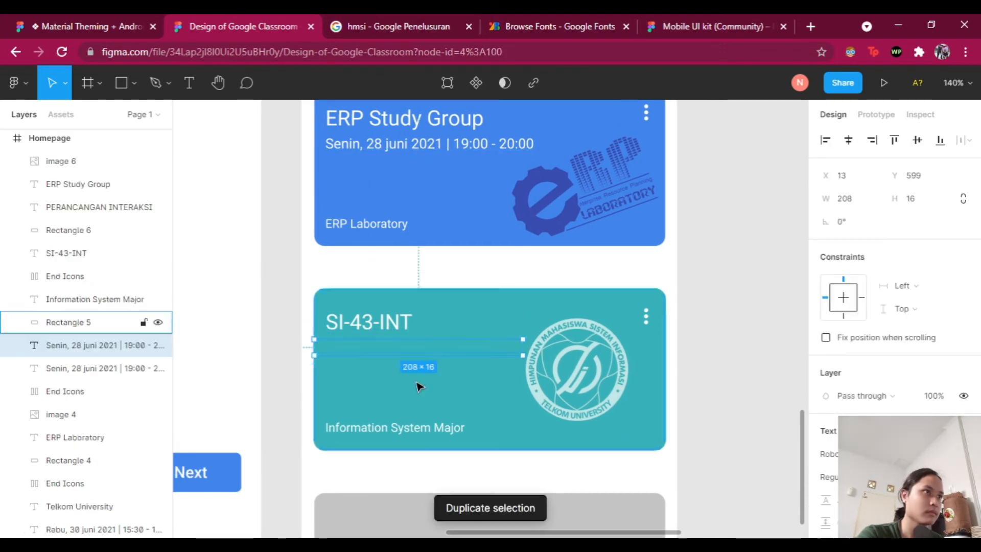
click(536, 378)
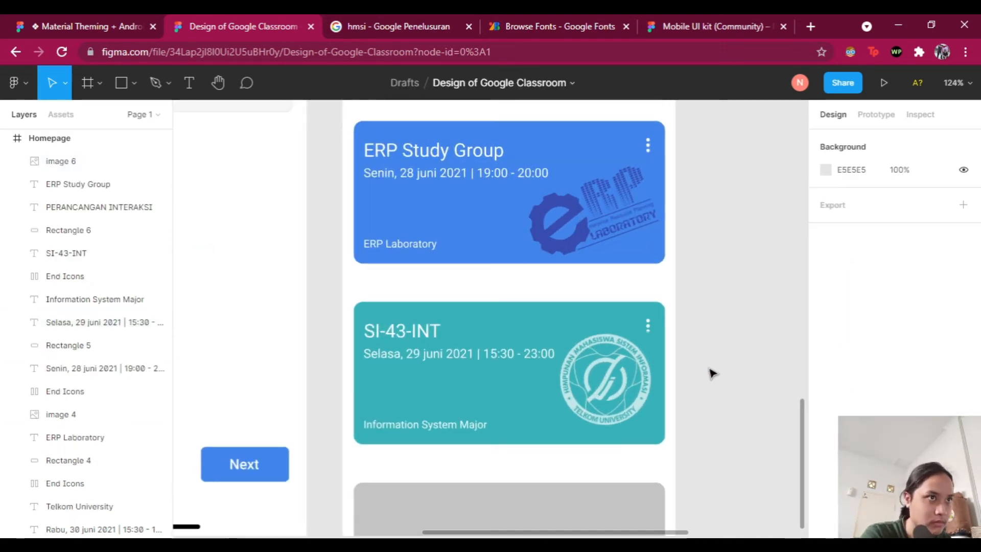
scroll(711, 373, up, 2)
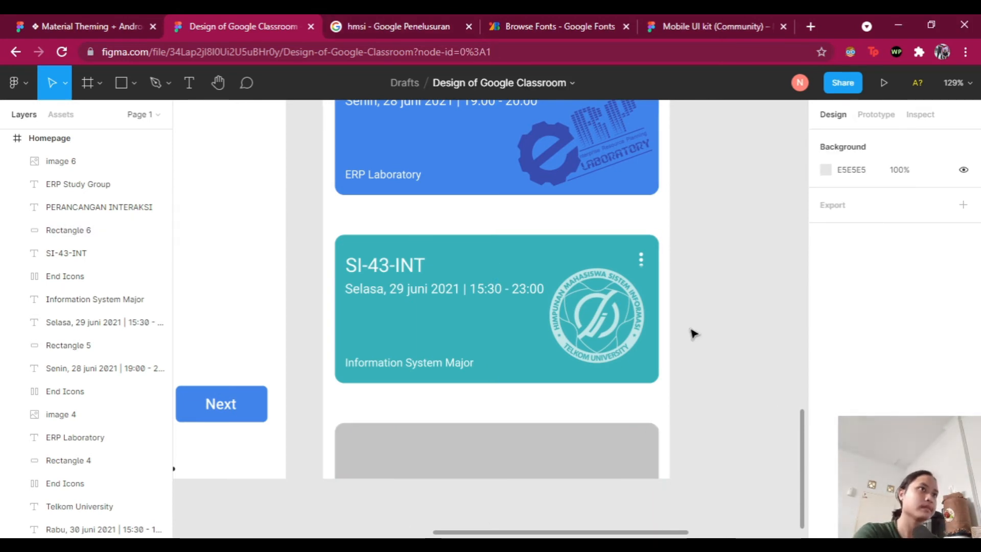
scroll(455, 394, down, 2)
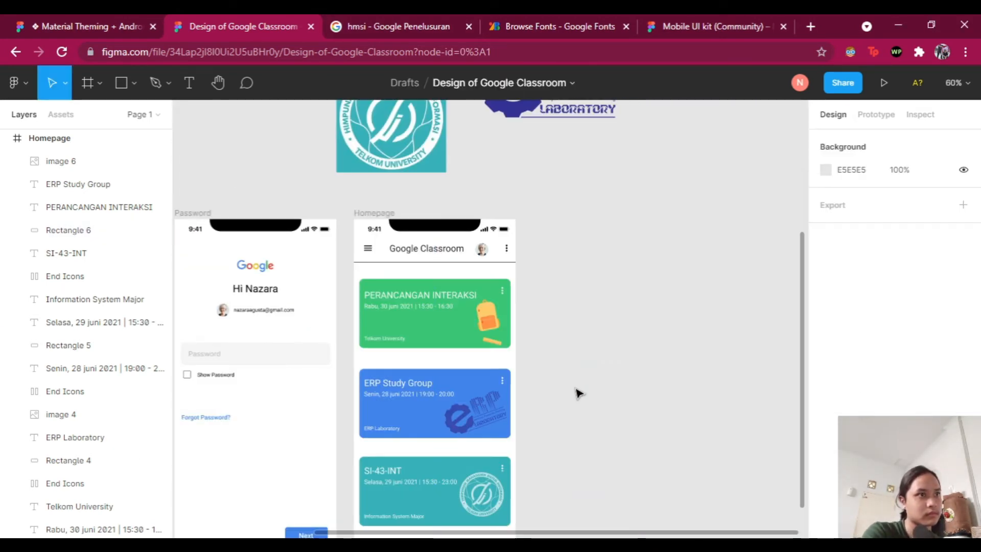
Step: Duplicate the SI-43-INT title for the third card and retype it as 'Accountant'
scroll(576, 393, up, 3)
scroll(624, 435, down, 6)
scroll(100, 400, down, 5)
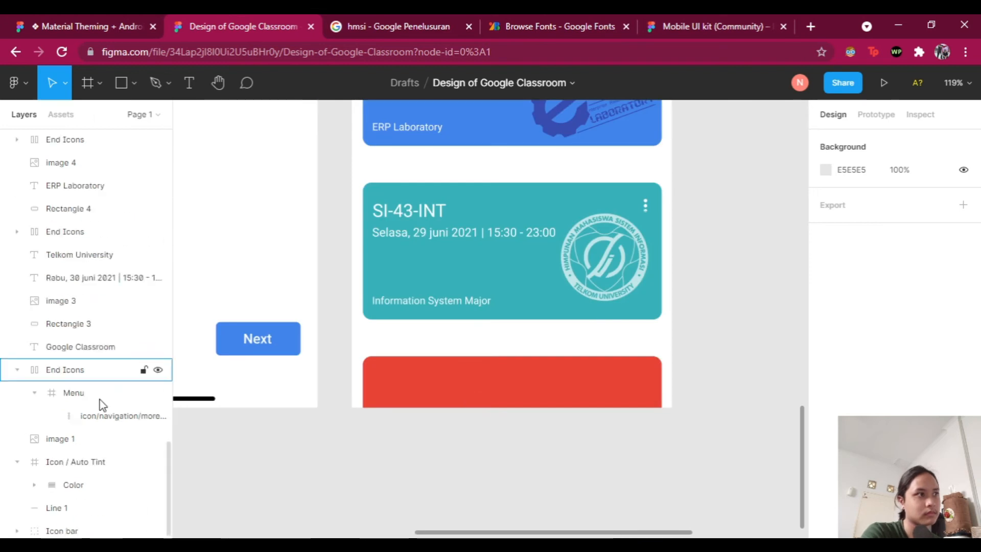
scroll(105, 353, up, 7)
scroll(24, 377, down, 5)
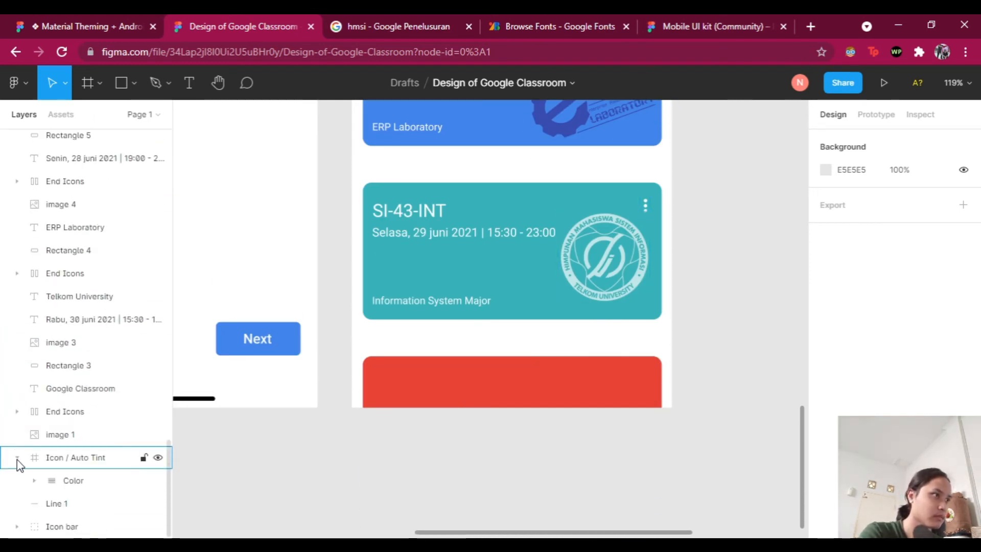
key(ctrl+d)
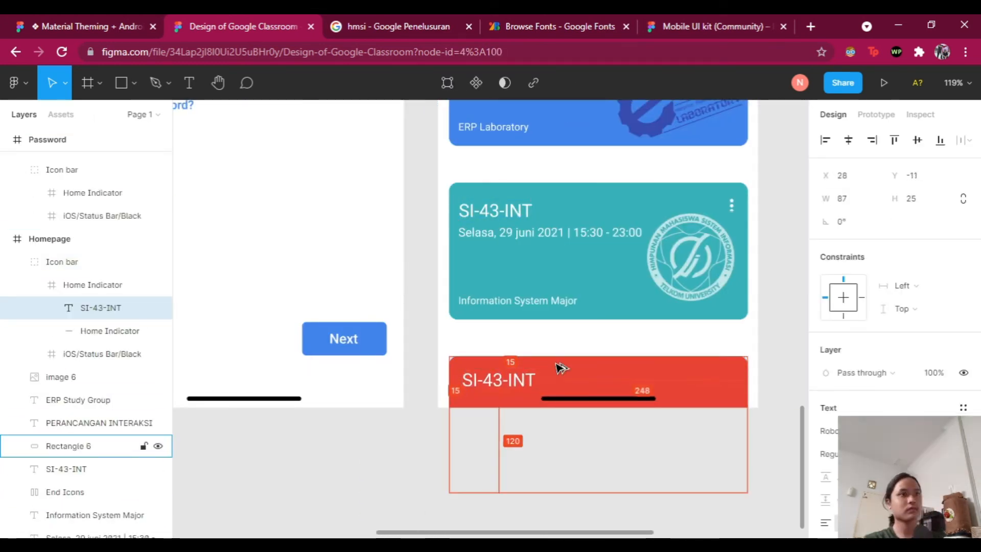
scroll(576, 370, up, 2)
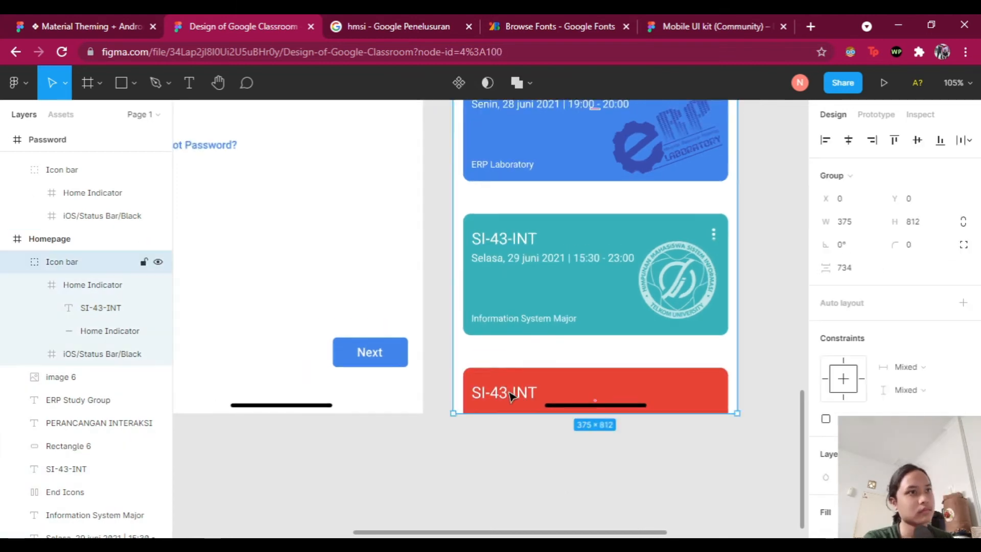
scroll(603, 396, up, 3)
double_click(494, 383)
text(Accountant)
key(Escape)
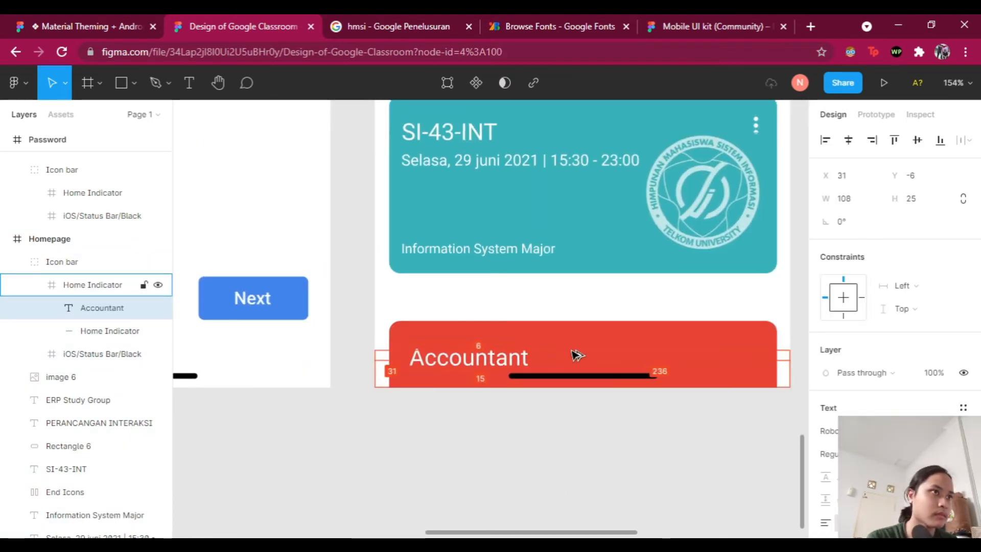
key(Right)
key(Right)
key(Right)
key(Up)
key(Up)
click(595, 291)
Step: Copy the teal card's menu icon onto the red card and bring it to the front
scroll(598, 276, down, 3)
scroll(598, 276, up, 5)
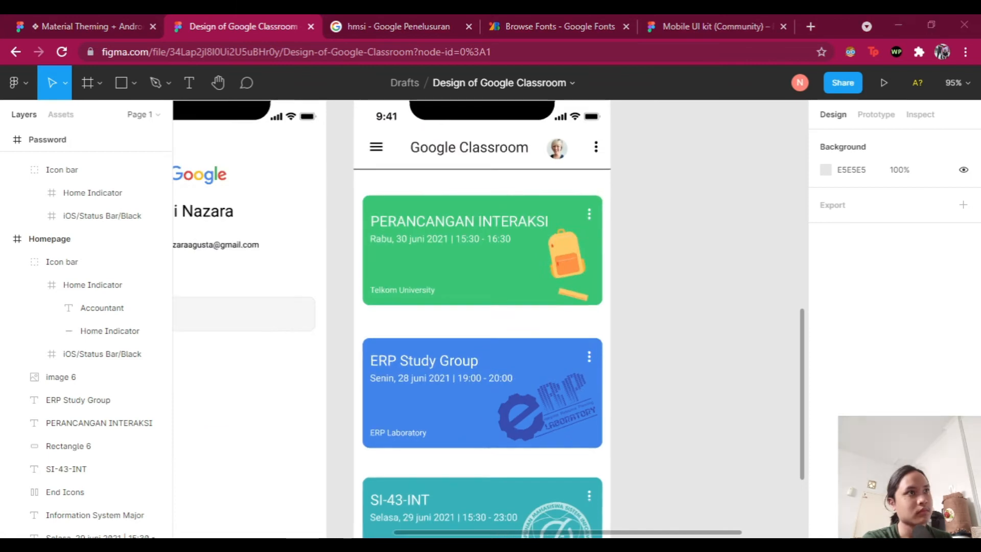
scroll(603, 255, down, 5)
scroll(603, 204, up, 3)
click(566, 127)
drag(565, 127, 564, 331)
key(ctrl+])
key(ctrl+])
click(567, 287)
click(570, 331)
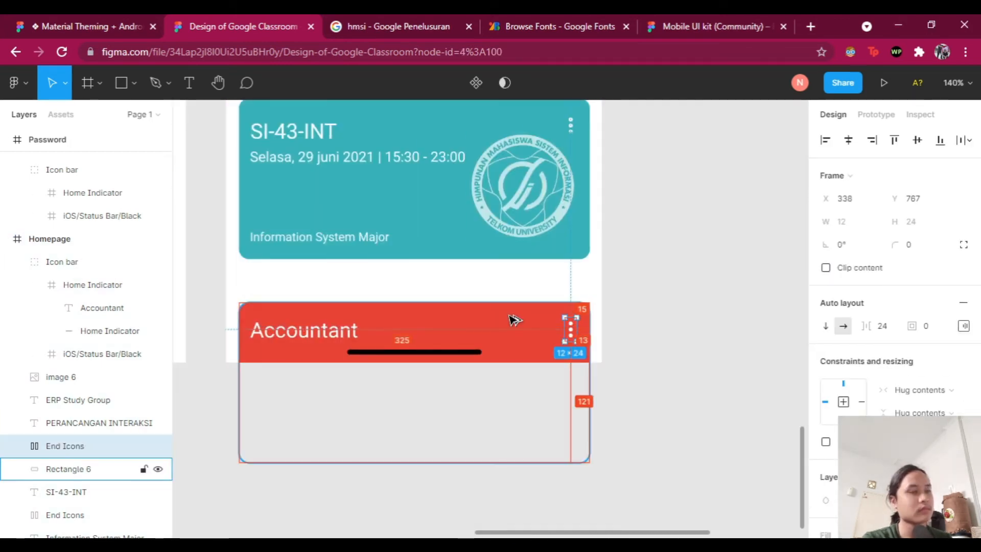
click(570, 127)
key(Escape)
key(Escape)
Step: Nudge the round plus button into place at the card's corner
scroll(587, 362, down, 5)
scroll(733, 416, up, 3)
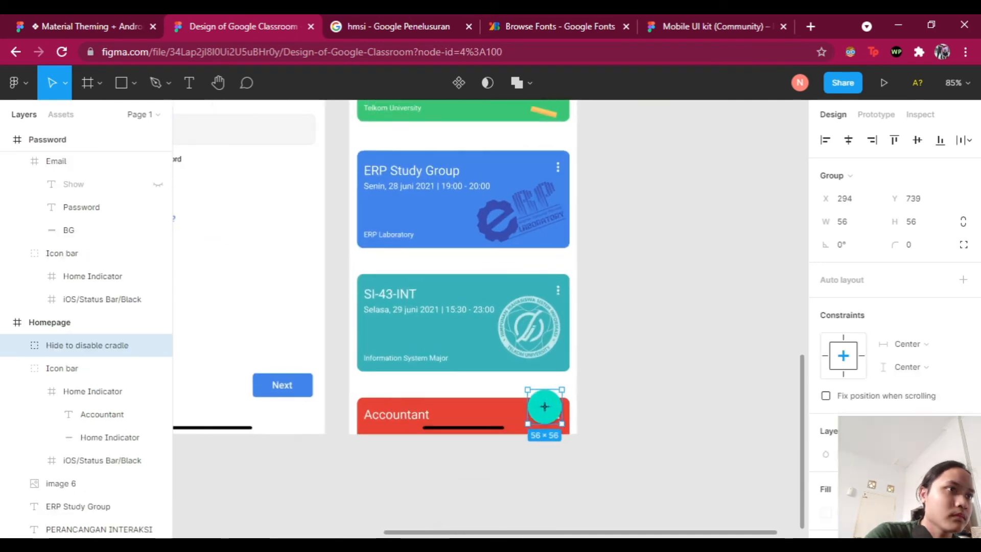
scroll(450, 378, up, 2)
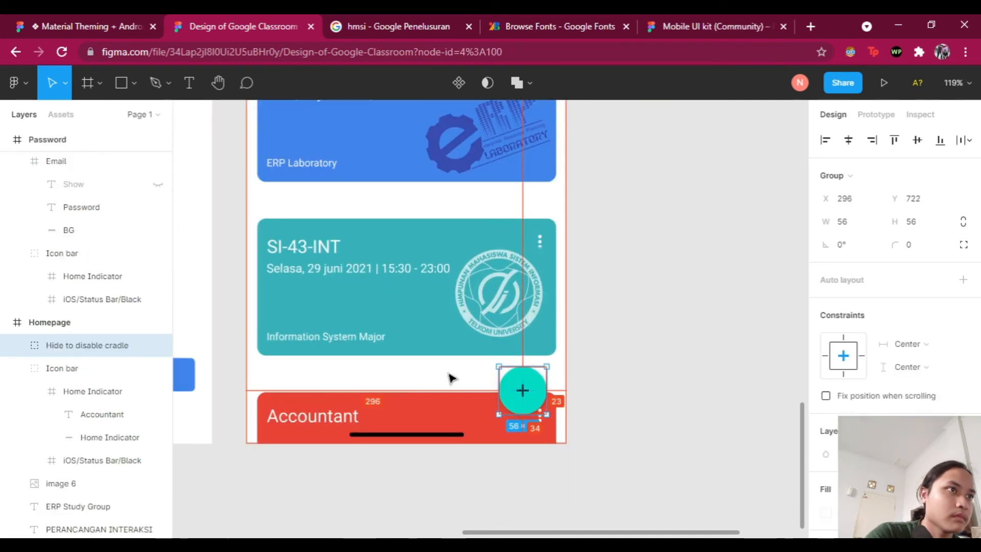
key(Right)
key(Right)
key(Right)
key(Right)
key(Down)
key(Down)
key(Down)
click(673, 357)
scroll(674, 358, down, 1)
click(526, 384)
scroll(890, 368, down, 4)
Step: Change the plus button's background fill to white
click(826, 413)
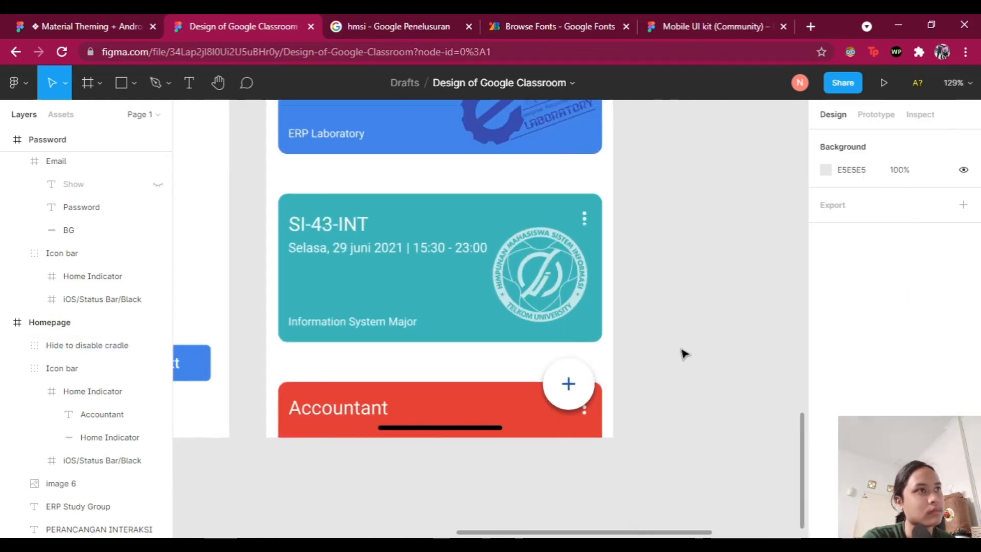
scroll(681, 350, down, 2)
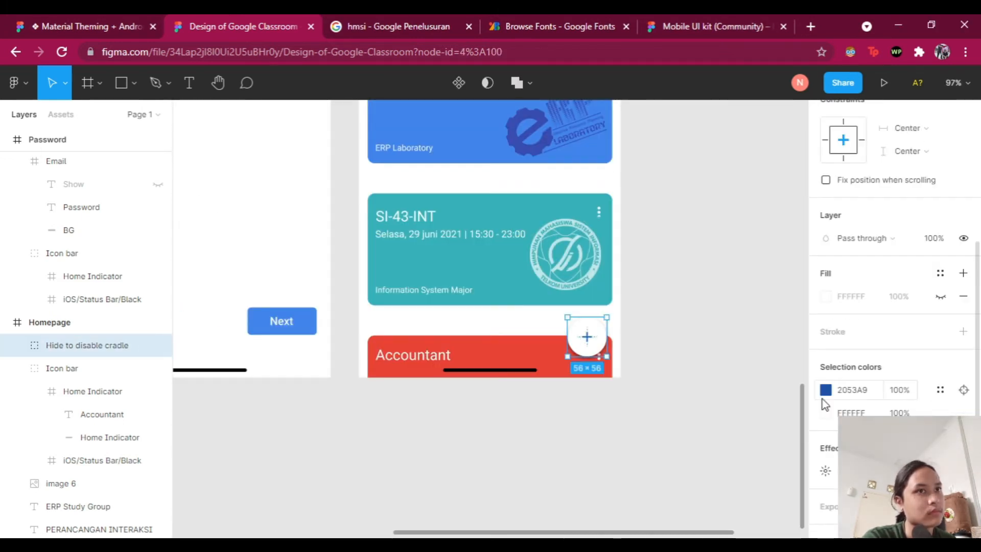
click(826, 412)
click(690, 468)
click(690, 486)
click(706, 485)
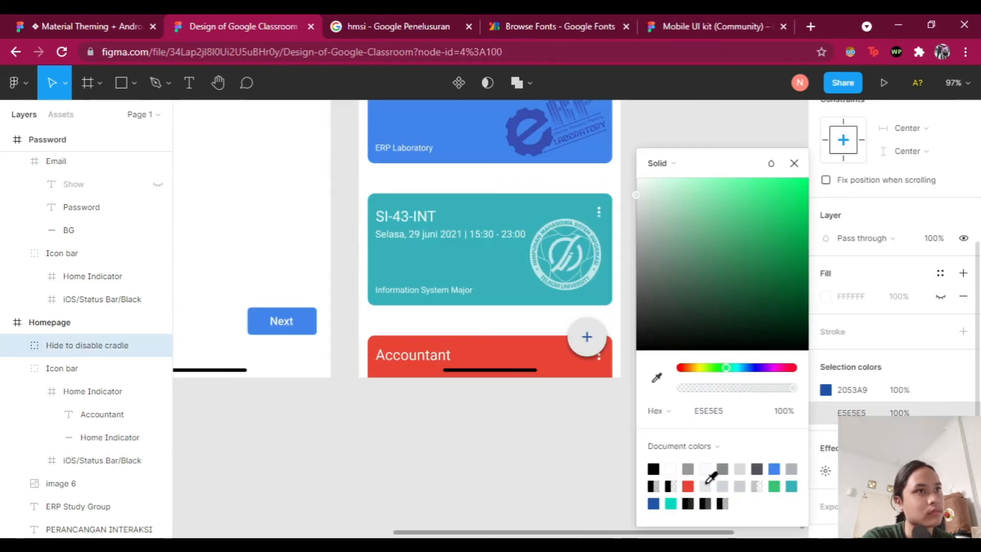
click(671, 468)
click(707, 409)
scroll(707, 410, up, 4)
scroll(700, 357, down, 5)
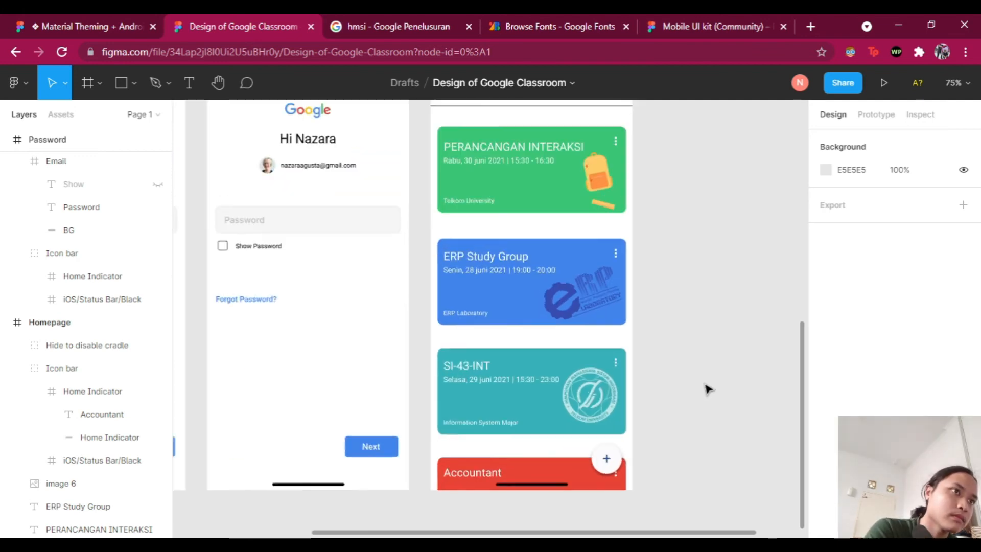
scroll(596, 383, up, 1)
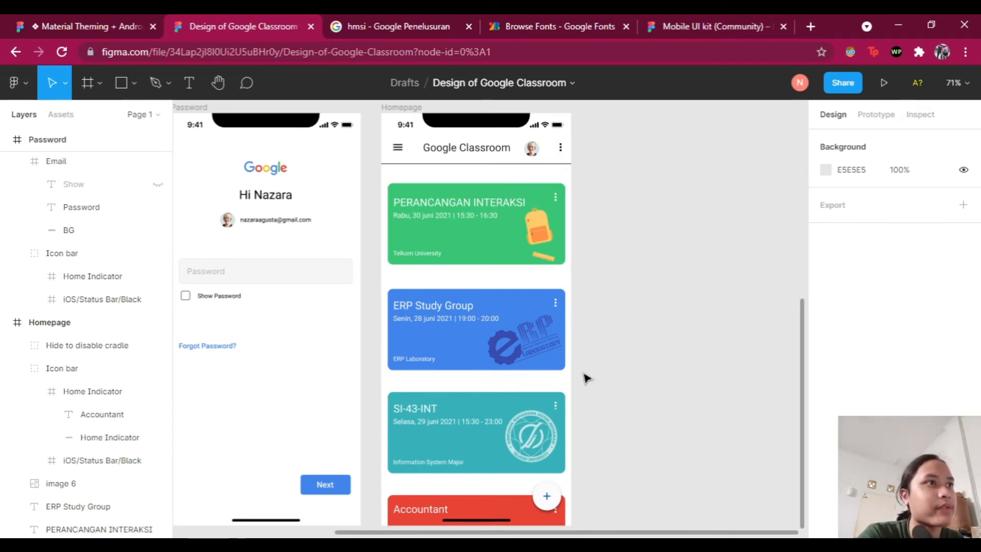
scroll(567, 311, up, 2)
scroll(523, 252, down, 2)
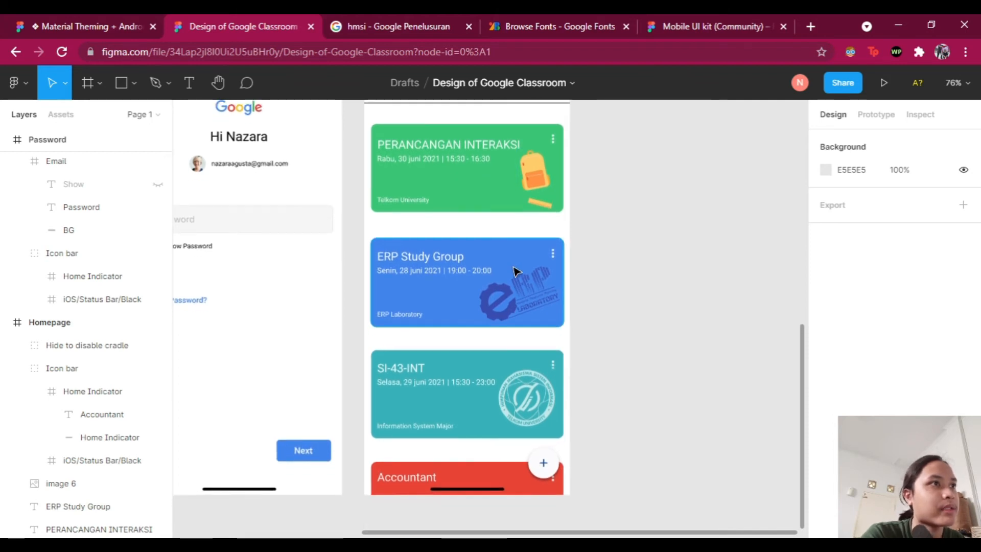
scroll(664, 363, up, 3)
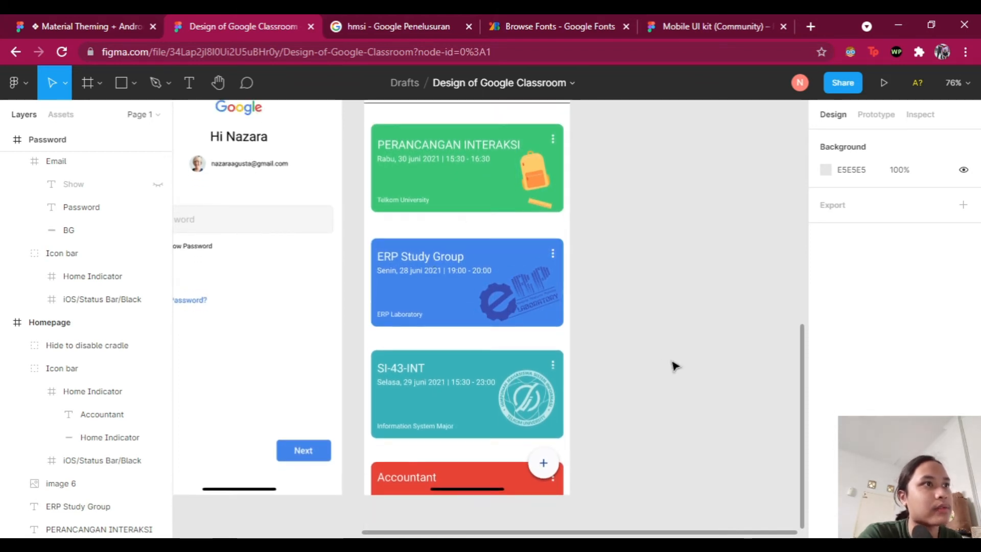
scroll(641, 347, down, 4)
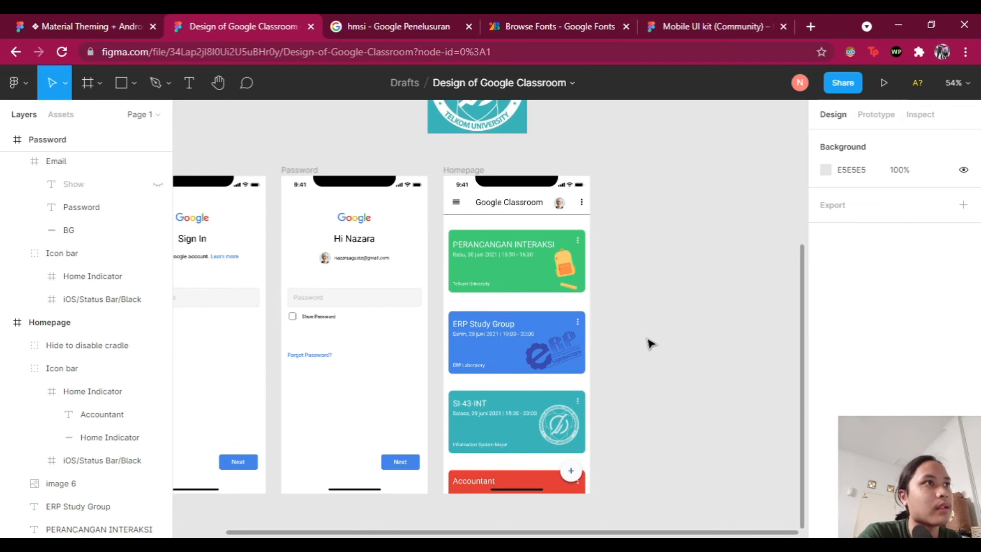
scroll(648, 342, left, 3)
scroll(657, 358, left, 5)
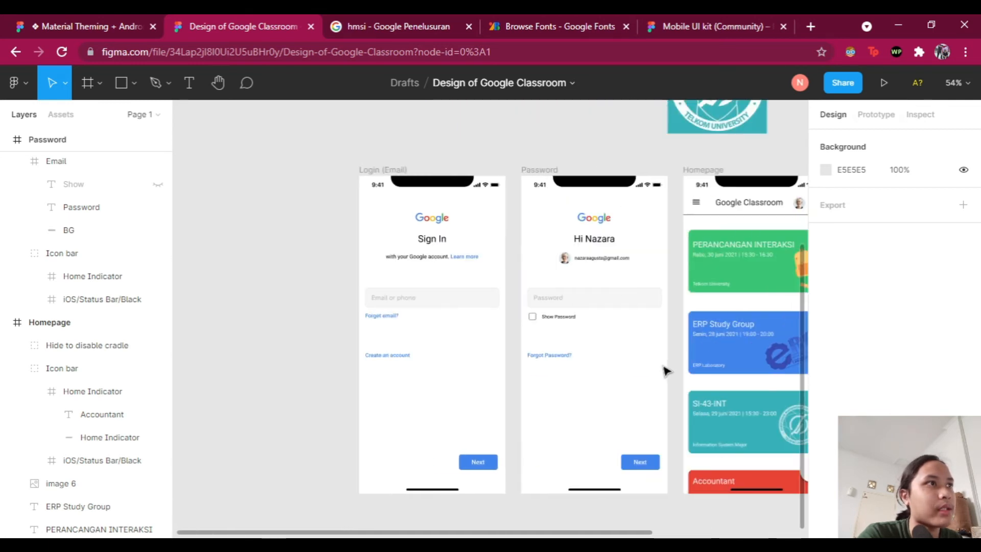
scroll(664, 364, right, 2)
scroll(662, 360, up, 3)
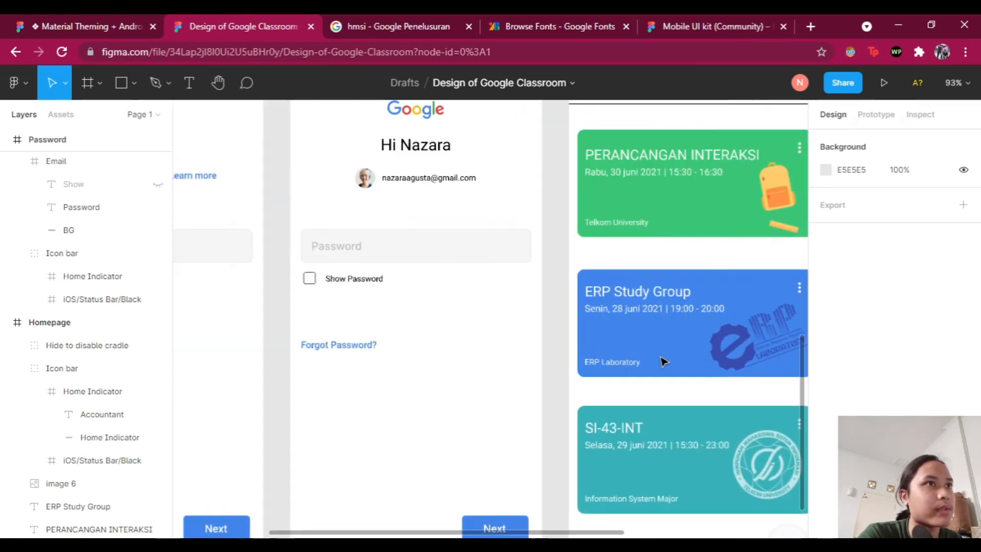
scroll(652, 354, down, 1)
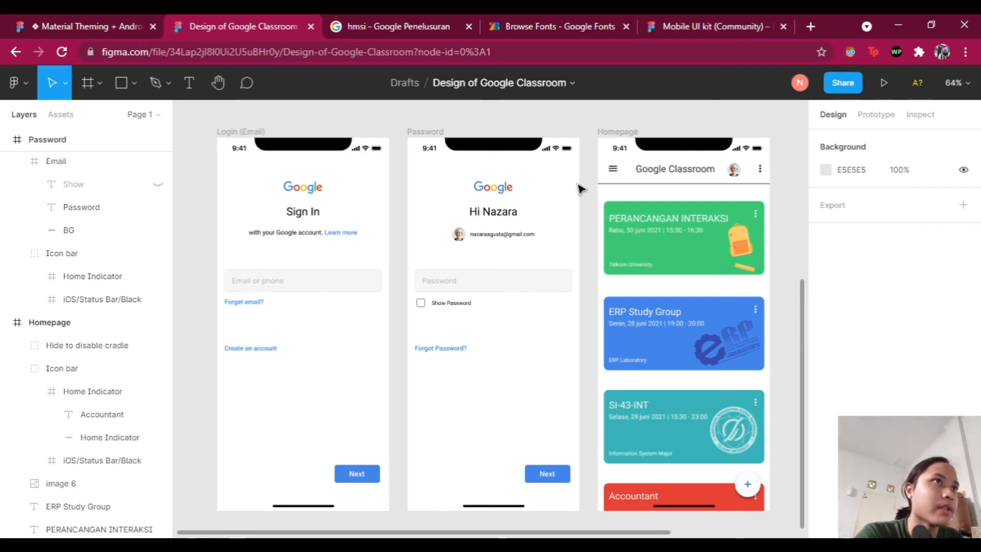
scroll(394, 269, up, 1)
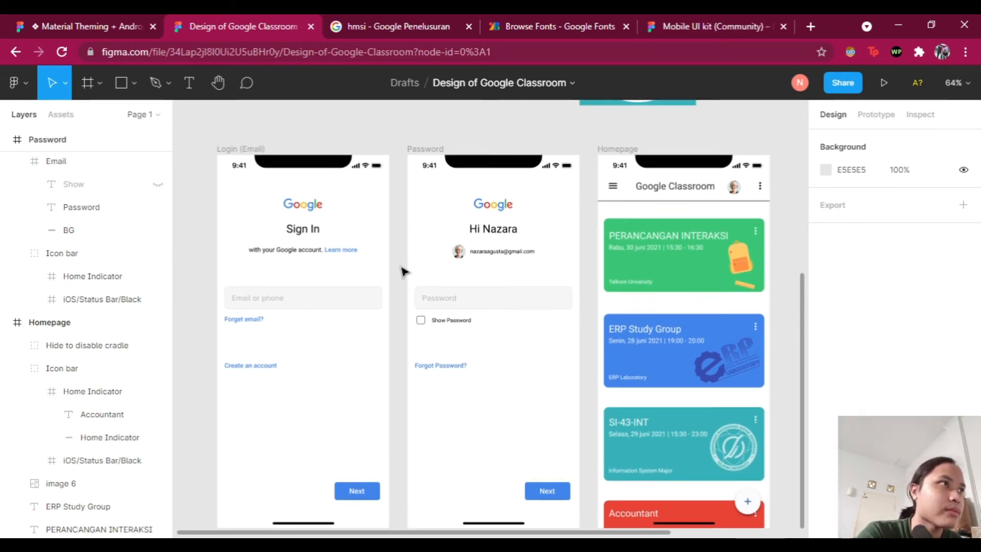
scroll(451, 291, left, 9)
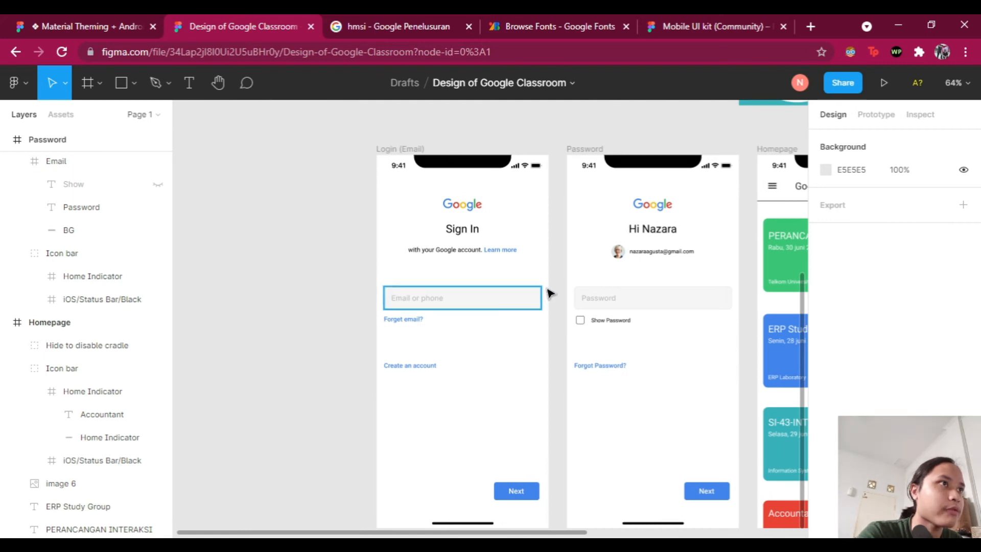
scroll(548, 293, up, 1)
scroll(547, 287, down, 1)
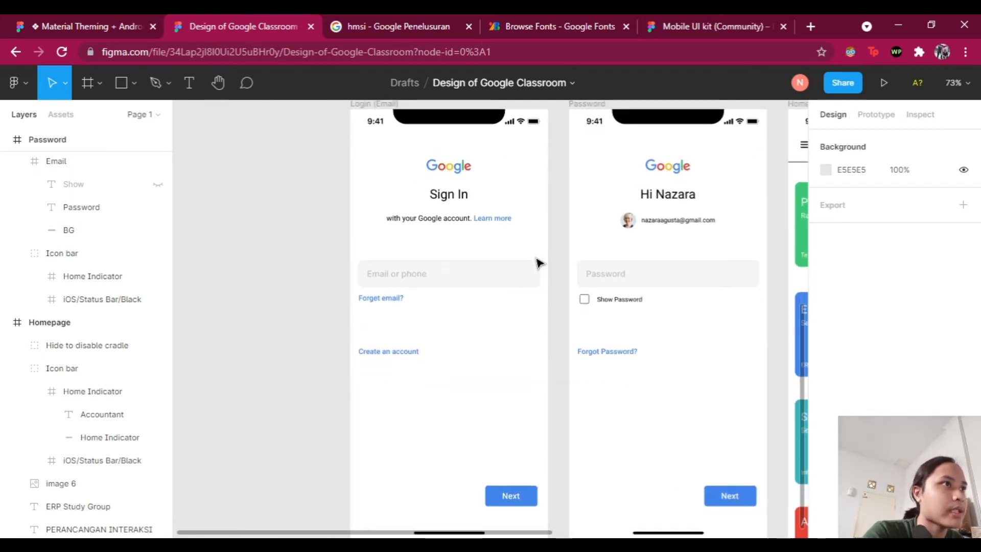
scroll(496, 289, up, 1)
scroll(517, 284, down, 1)
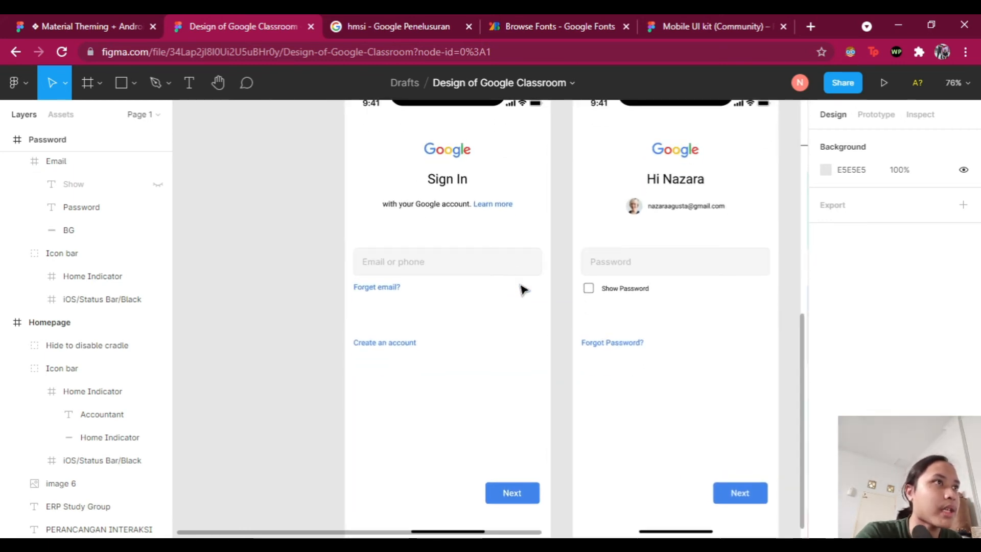
scroll(527, 290, up, 1)
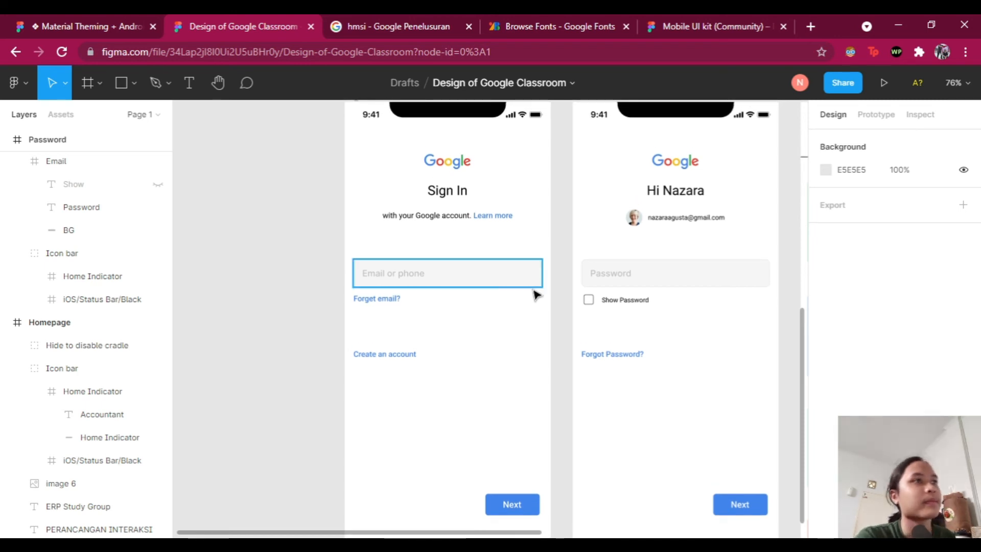
scroll(532, 304, down, 1)
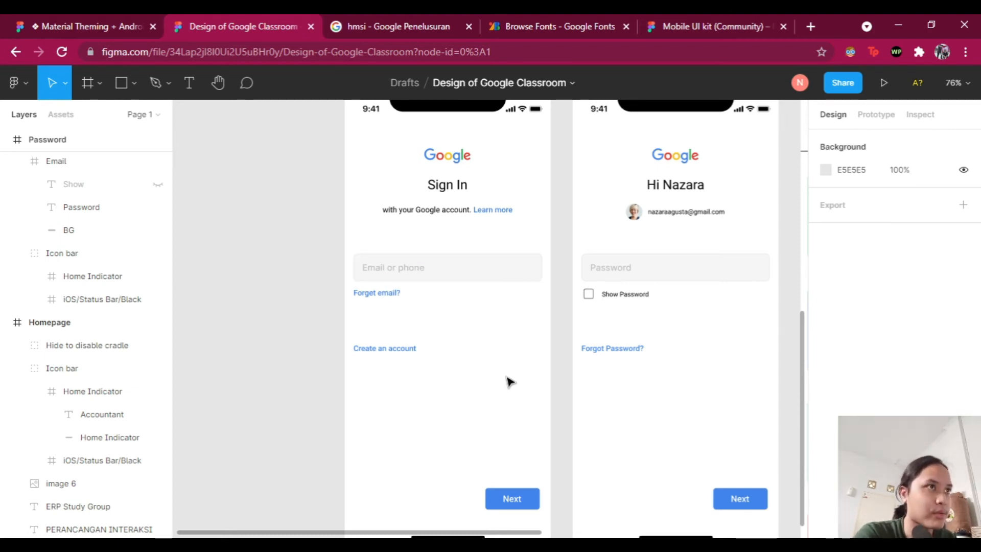
scroll(506, 328, down, 3)
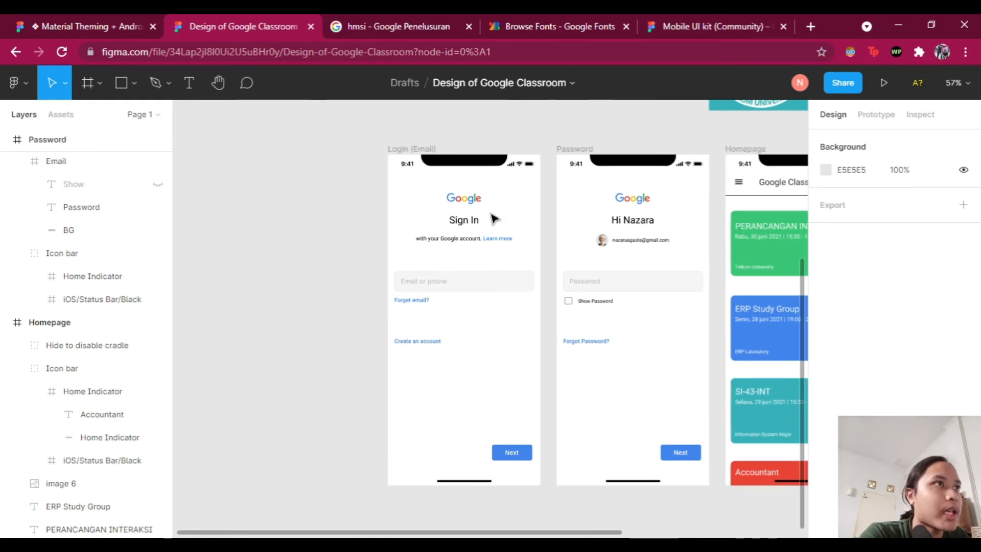
scroll(493, 218, up, 2)
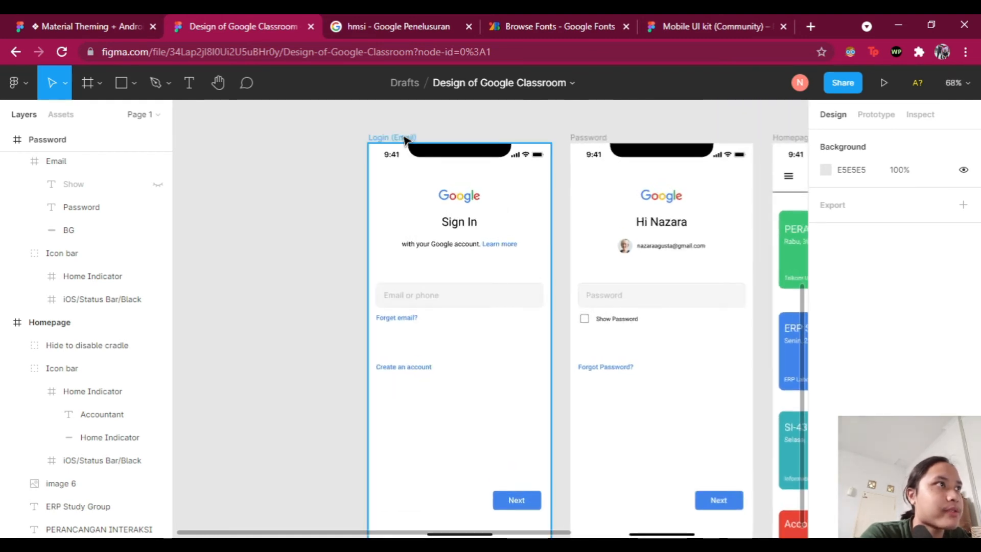
click(405, 140)
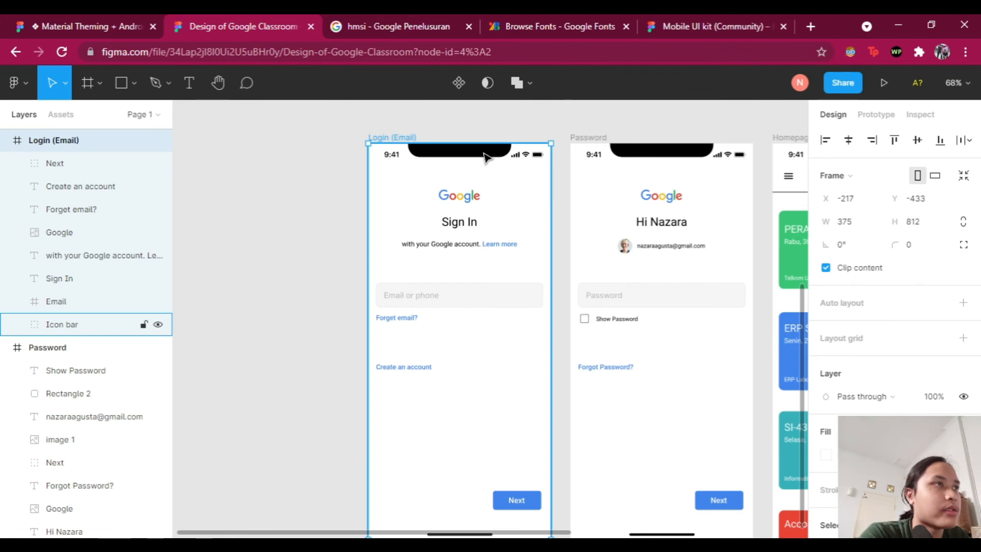
Step: Duplicate the Login (Email) screen and place the copy below the first row
key(ctrl+d)
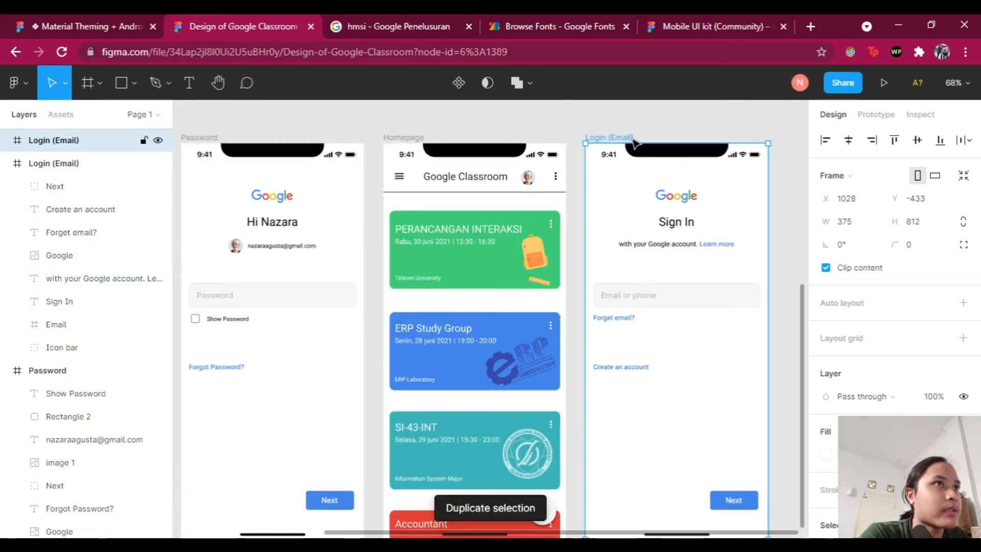
drag(628, 143, 456, 303)
click(679, 346)
scroll(685, 344, up, 5)
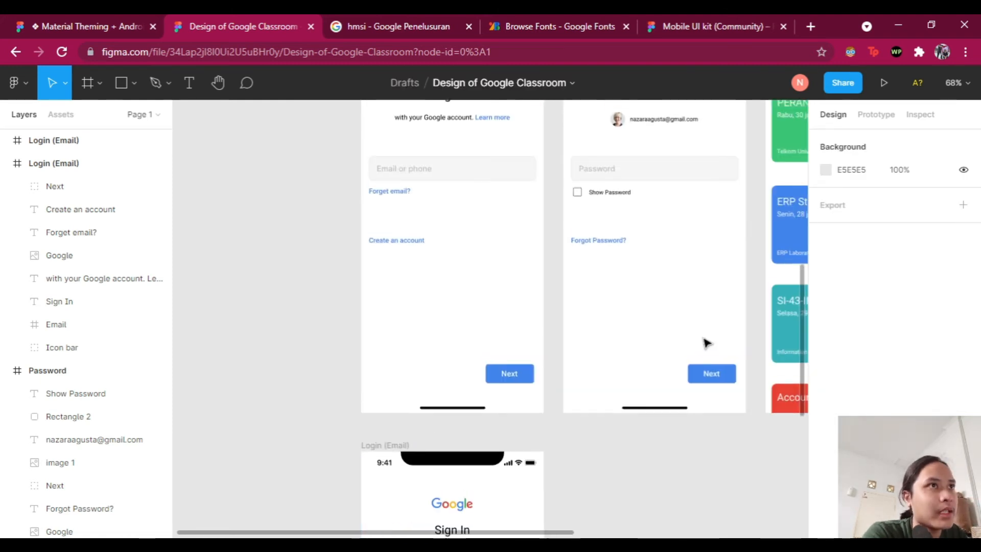
scroll(700, 335, right, 2)
scroll(692, 329, down, 2)
Step: Duplicate the Password screen and place the copy beside the login copy
click(531, 190)
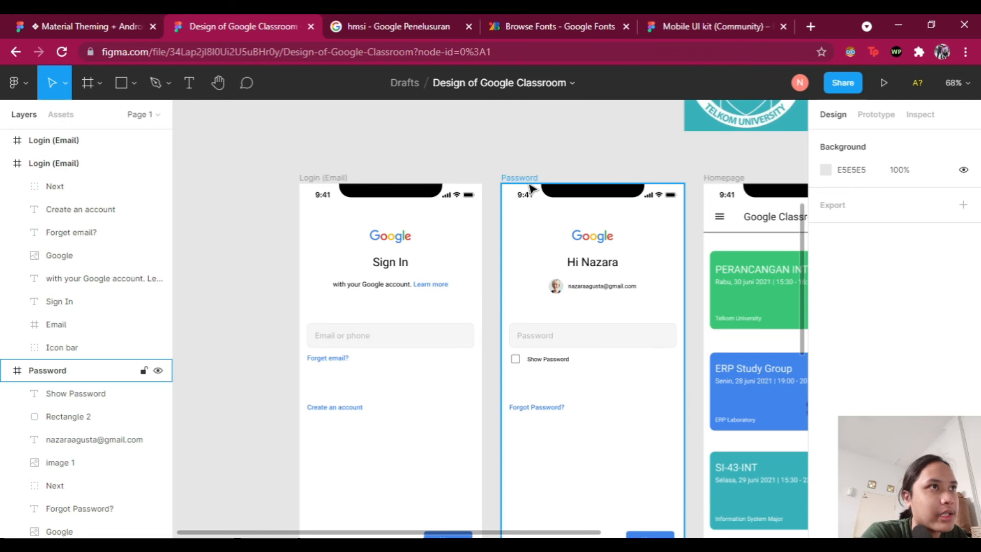
key(ctrl+d)
drag(614, 181, 415, 332)
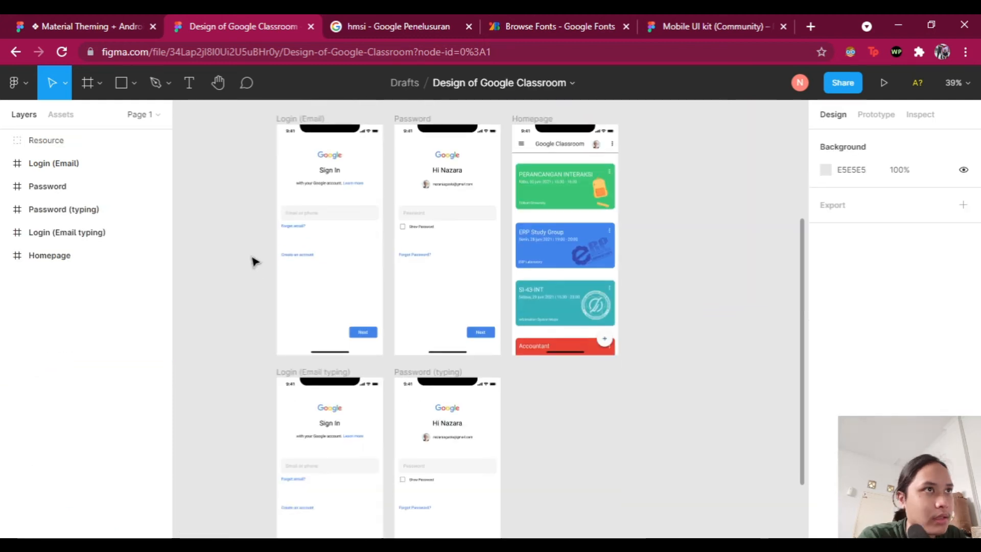
scroll(595, 409, down, 2)
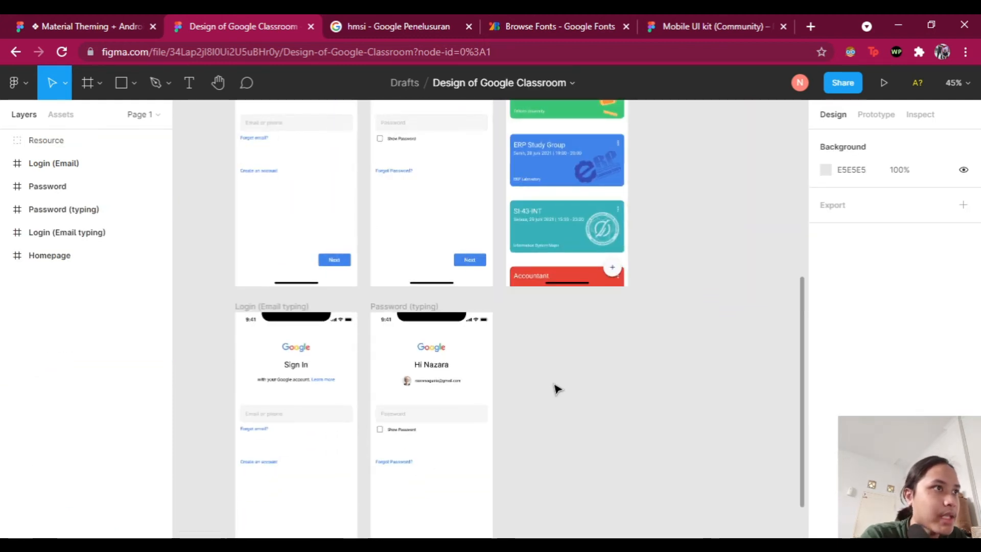
scroll(557, 390, up, 1)
scroll(557, 389, left, 4)
scroll(562, 386, down, 3)
scroll(586, 349, up, 2)
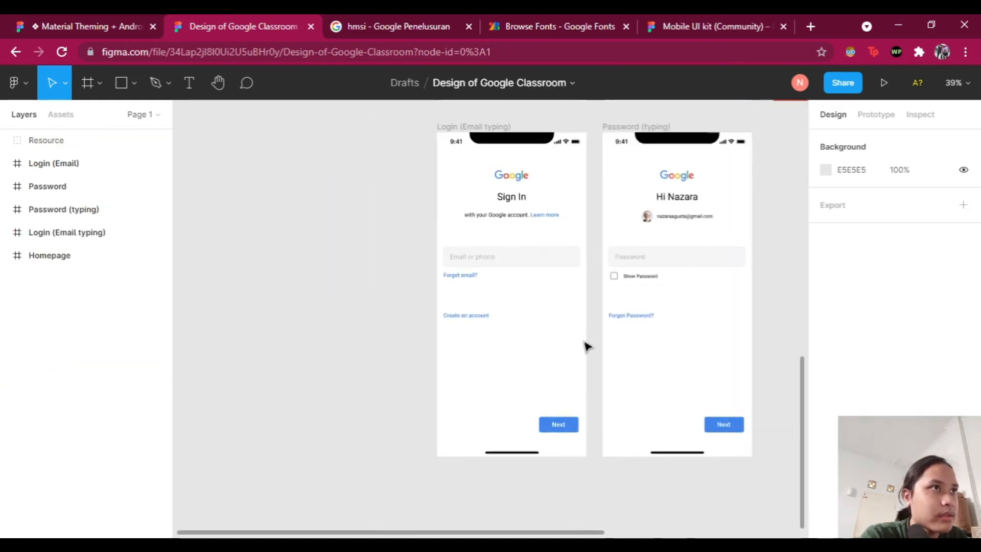
scroll(588, 335, right, 2)
scroll(550, 315, up, 2)
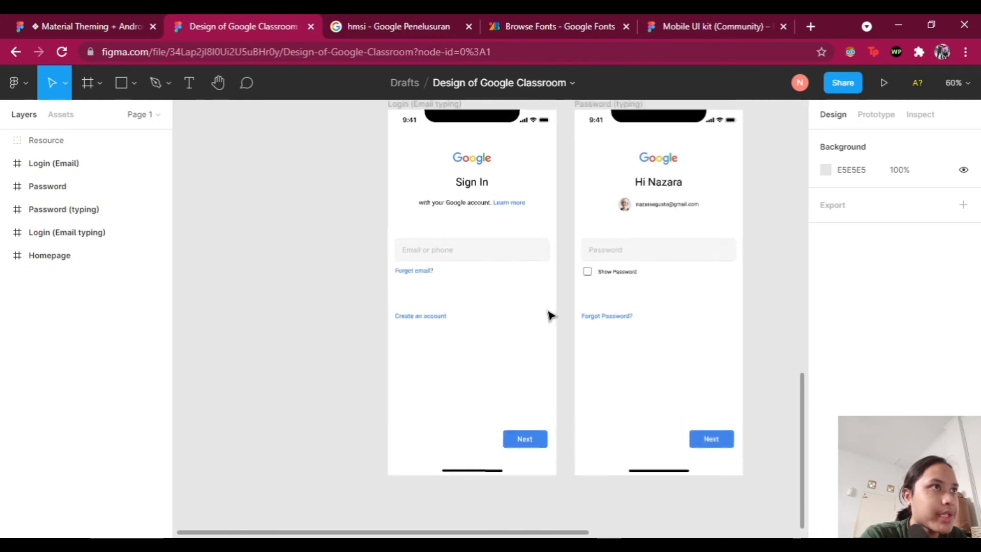
scroll(549, 316, up, 1)
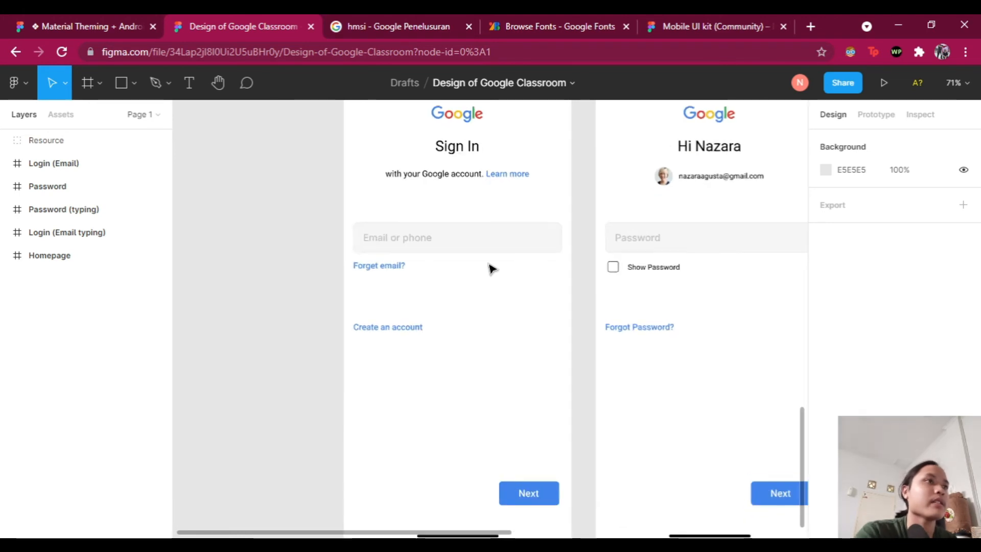
scroll(492, 260, up, 2)
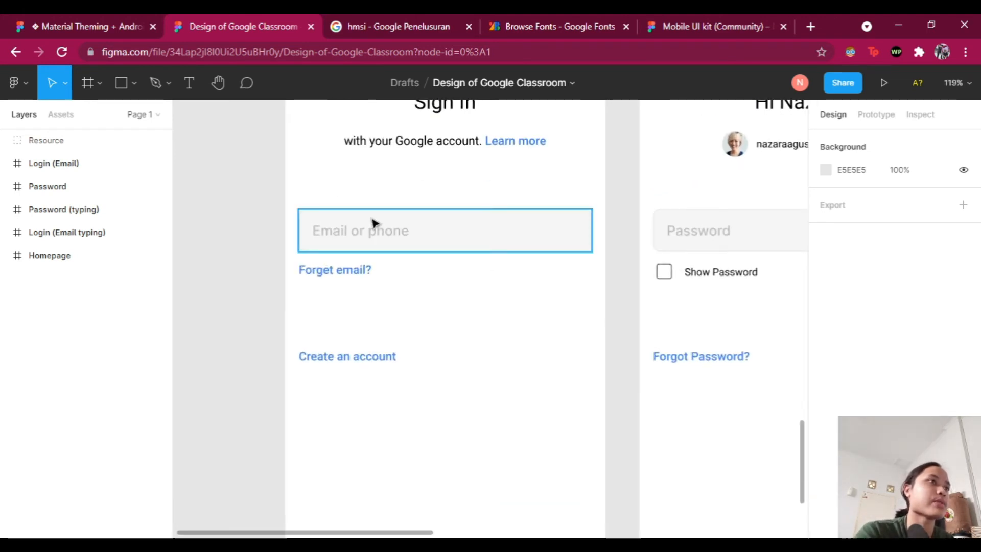
Step: Start editing the 'Email or phone' placeholder text on the login copy
key(alt+Tab)
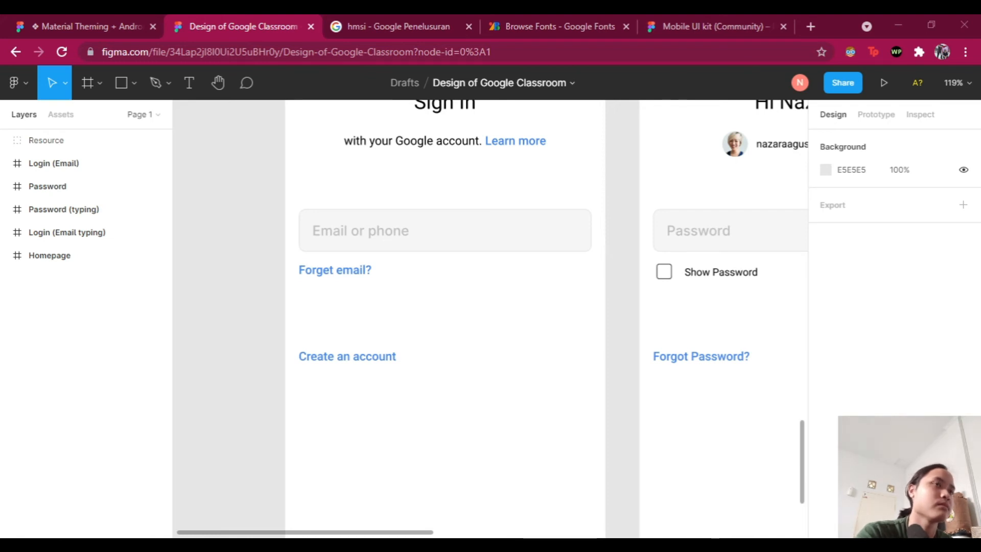
scroll(613, 289, down, 2)
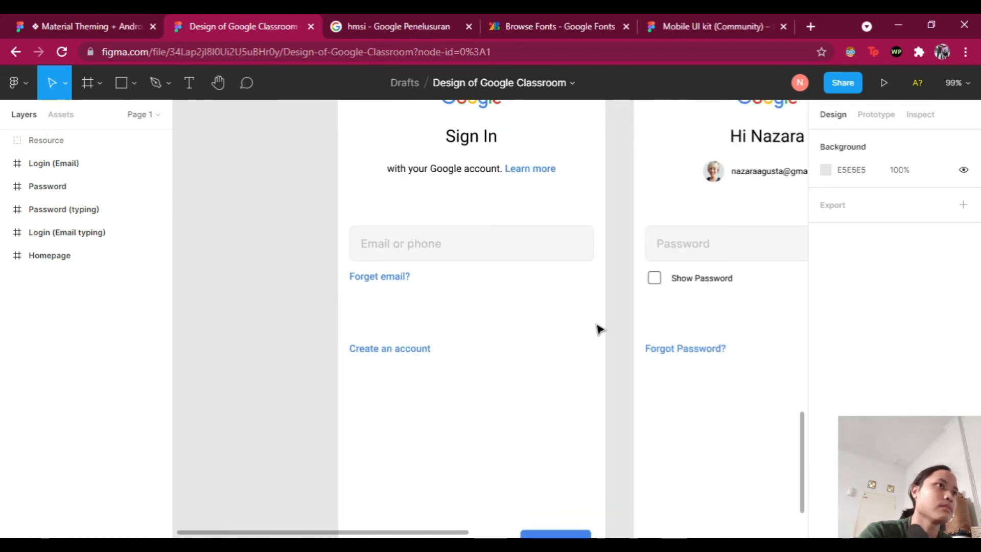
double_click(410, 244)
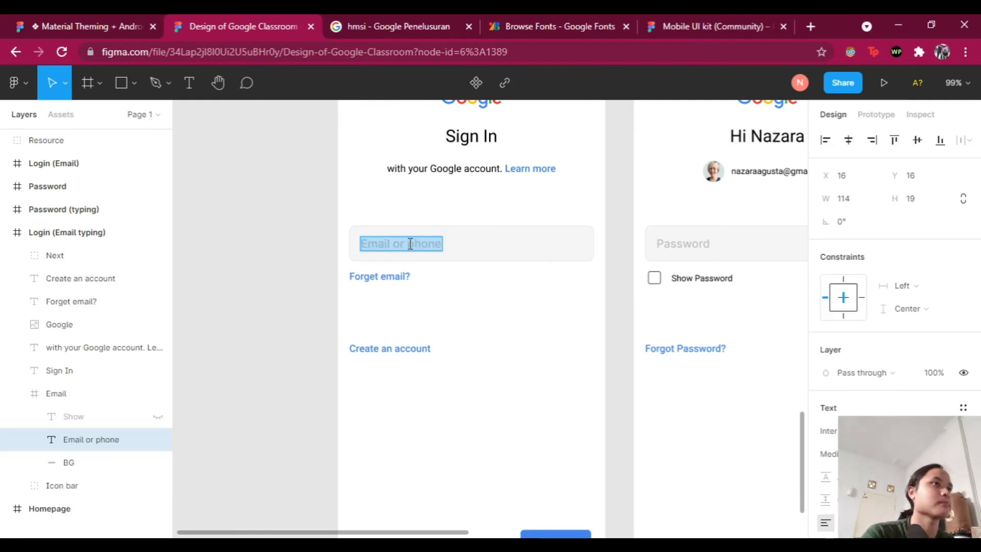
Step: Revert the placeholder to 'Email or phone', set it to Roboto Regular, and move a copy above the field
key(ctrl+z)
scroll(829, 384, down, 4)
click(848, 431)
click(859, 454)
click(856, 351)
click(462, 299)
ctrl+click(416, 246)
drag(416, 247, 416, 228)
click(297, 243)
Step: Undo the duplicated placeholder text and the placeholder colour change, then clear the selection
scroll(296, 243, up, 2)
scroll(299, 245, up, 1)
key(ctrl+z)
key(ctrl+z)
key(ctrl+z)
key(ctrl+z)
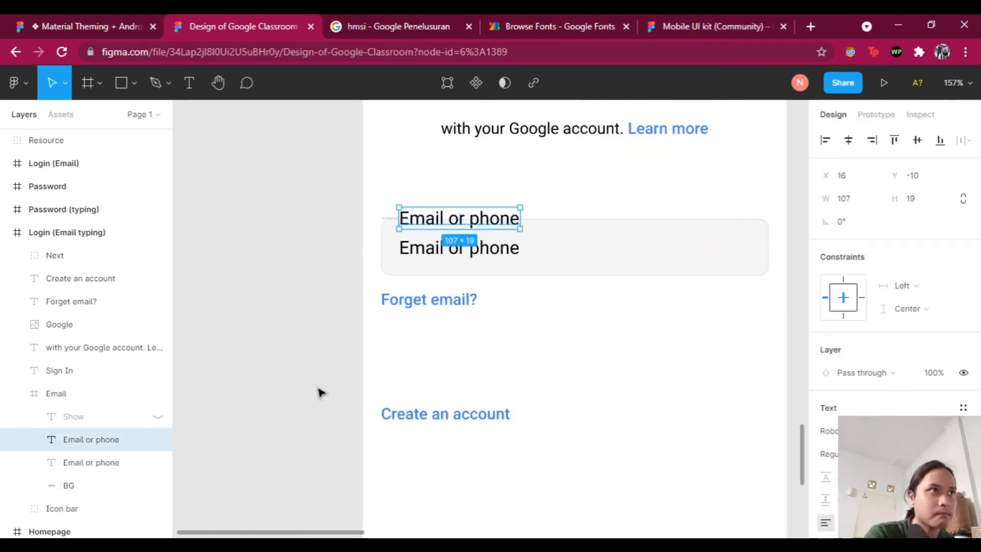
scroll(280, 379, down, 3)
key(ctrl+z)
key(ctrl+z)
key(ctrl+z)
key(ctrl+z)
key(ctrl+z)
scroll(307, 379, down, 2)
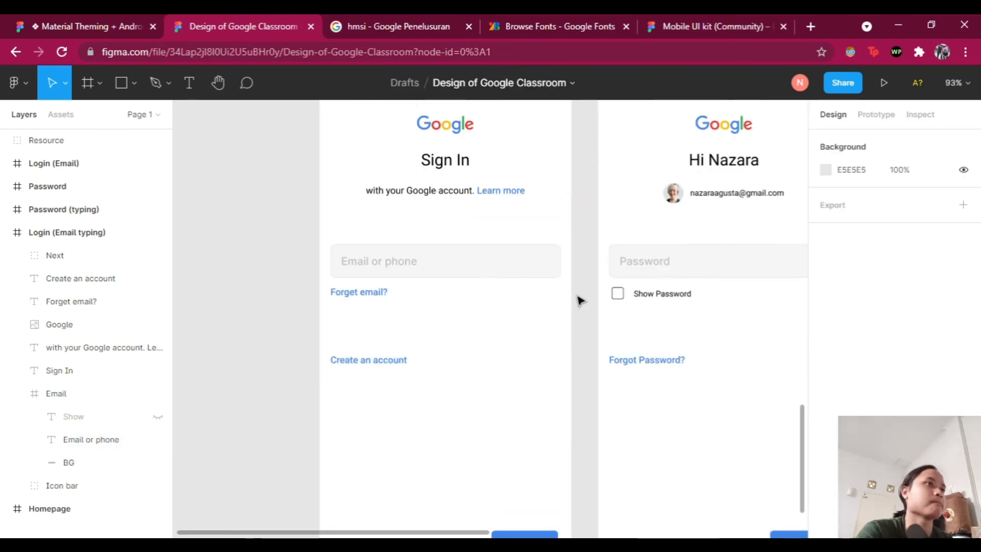
scroll(445, 300, up, 4)
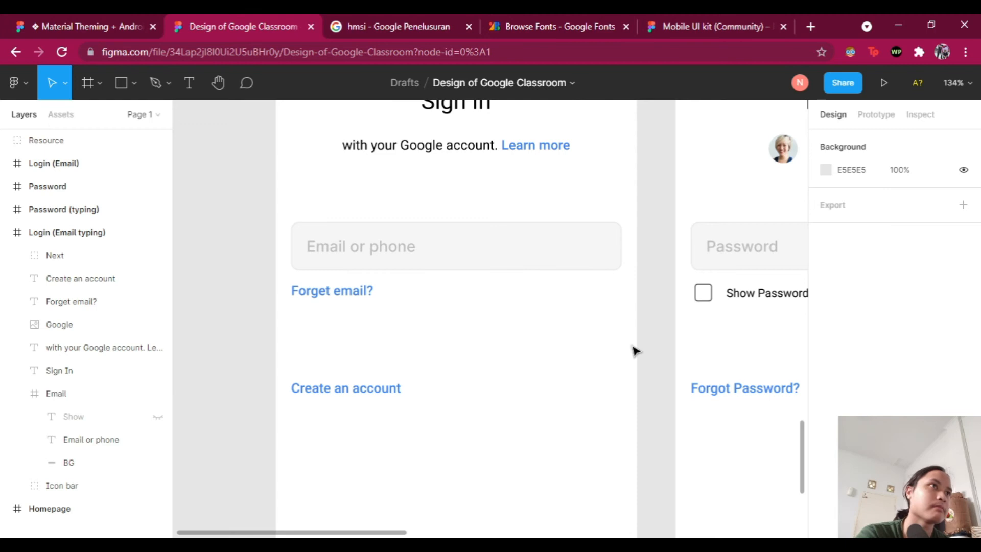
key(alt+l)
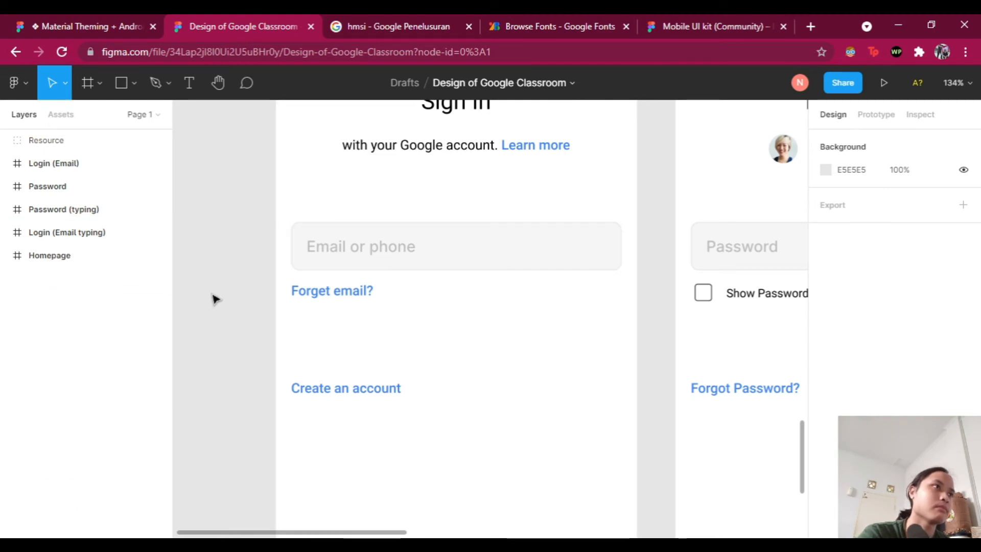
Step: Replace the field's 'Email or phone' placeholder with an example e-mail address
scroll(401, 250, down, 3)
double_click(376, 250)
key(Return)
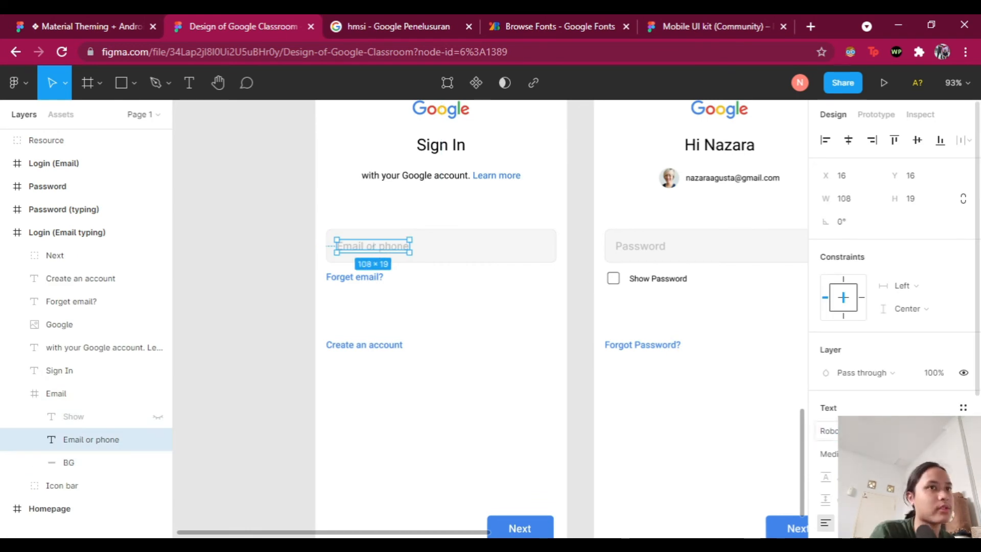
key(Escape)
key(Escape)
Step: Duplicate the e-mail text above the field and retype the copy as an 'Emai' label
double_click(417, 246)
key(ctrl+d)
drag(417, 246, 416, 220)
double_click(416, 220)
text(Emai)
scroll(937, 350, down, 3)
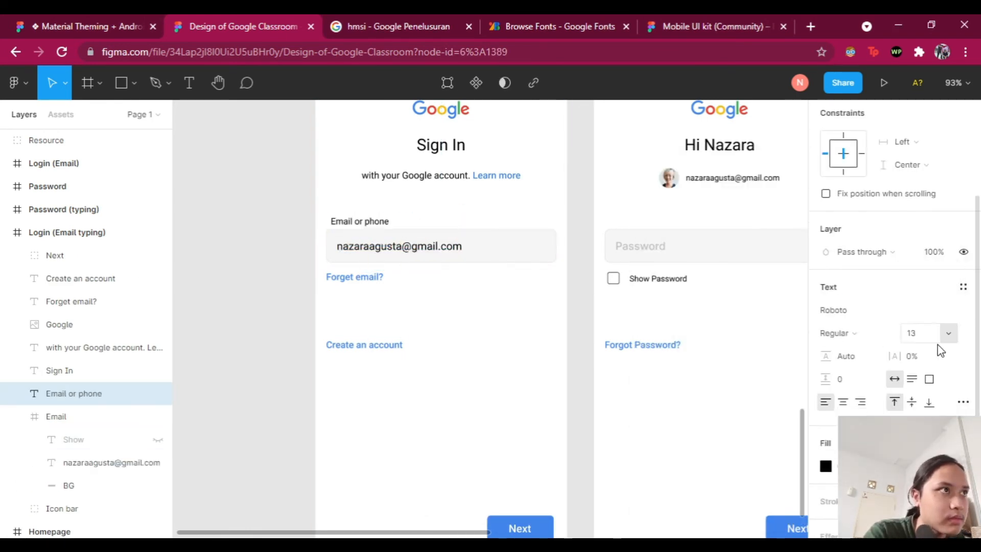
scroll(937, 351, down, 3)
click(825, 466)
click(542, 416)
scroll(535, 241, up, 1)
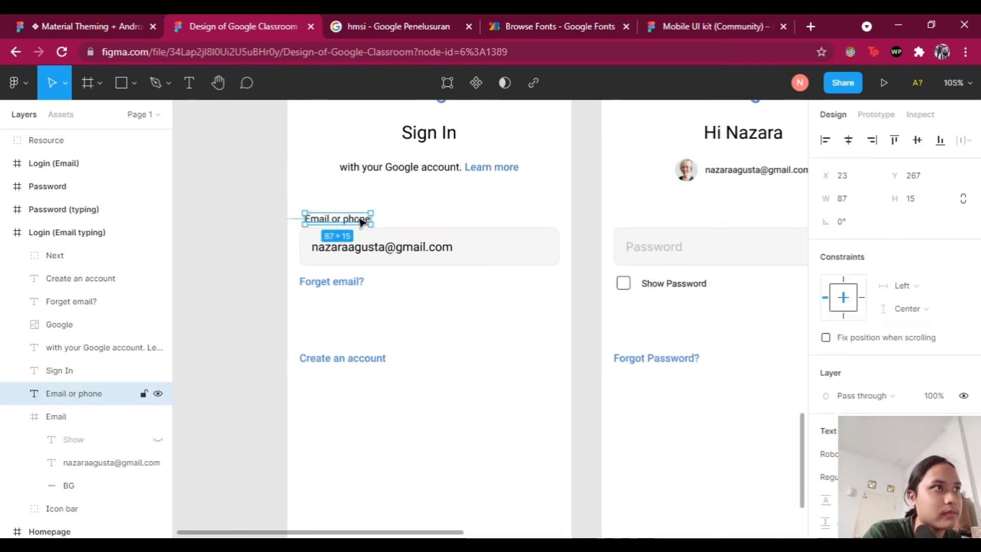
Step: Colour the Email field border and the 'Email or phone' label blue 4285F4
click(434, 244)
click(833, 456)
click(826, 449)
scroll(833, 411, down, 1)
click(825, 390)
click(741, 486)
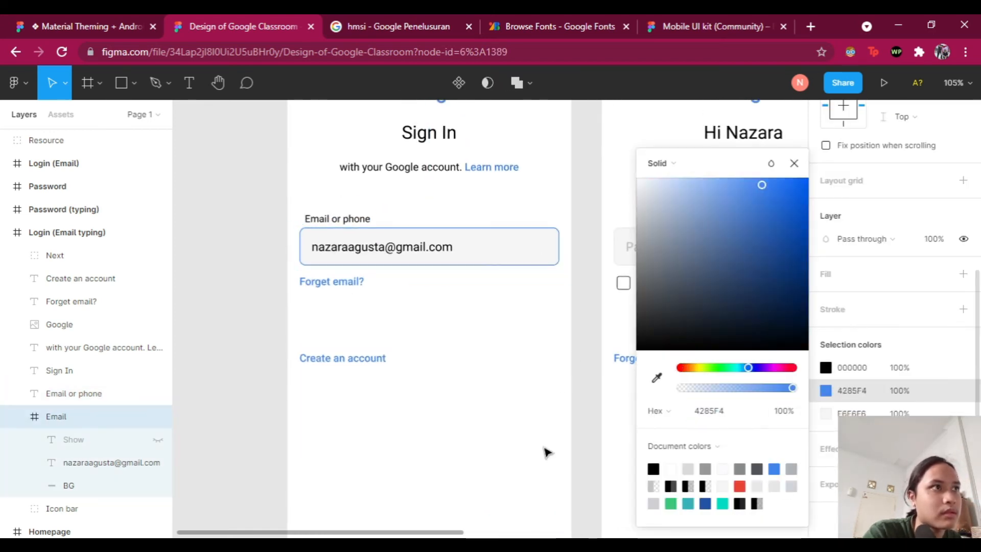
click(338, 219)
click(825, 467)
click(741, 487)
click(392, 338)
Step: Move the 'Email or phone' label onto the field's top border and reorder its layer
scroll(381, 332, up, 3)
drag(326, 175, 329, 186)
drag(81, 394, 100, 406)
click(358, 306)
scroll(312, 202, up, 1)
click(327, 185)
scroll(951, 368, down, 3)
scroll(957, 399, up, 1)
Step: Try a fill toggle and stroke on the label, then settle it on the field border
click(358, 307)
click(330, 185)
scroll(896, 397, down, 3)
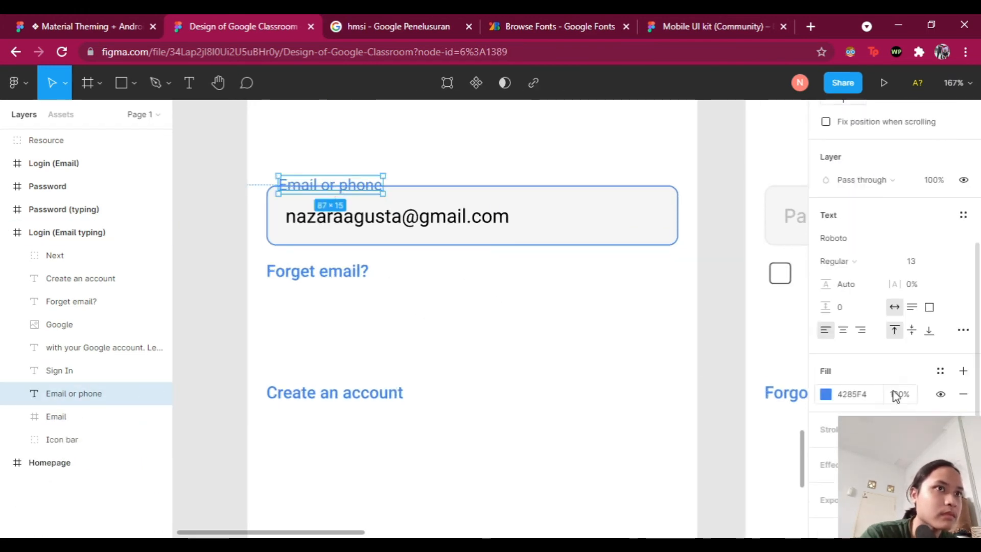
double_click(941, 393)
click(963, 428)
click(964, 453)
scroll(941, 427, down, 1)
scroll(922, 353, up, 2)
scroll(892, 358, down, 2)
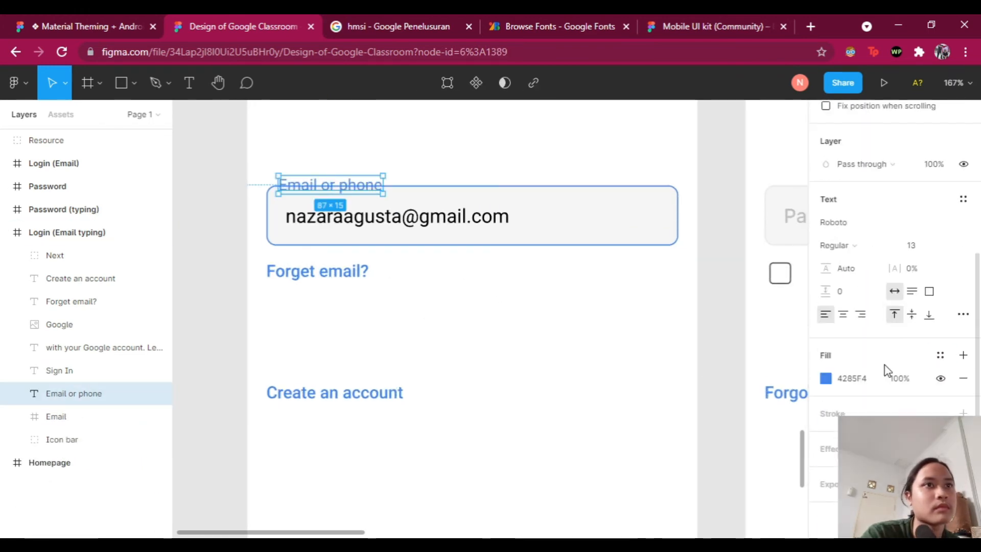
scroll(391, 163, up, 1)
mouse_move(354, 205)
mouse_down()
mouse_move(368, 172)
mouse_move(361, 180)
mouse_up()
Step: Draw a white Rectangle 7 behind the label to mask the field border
click(122, 82)
mouse_move(286, 198)
mouse_down()
mouse_move(378, 212)
mouse_move(416, 179)
mouse_up()
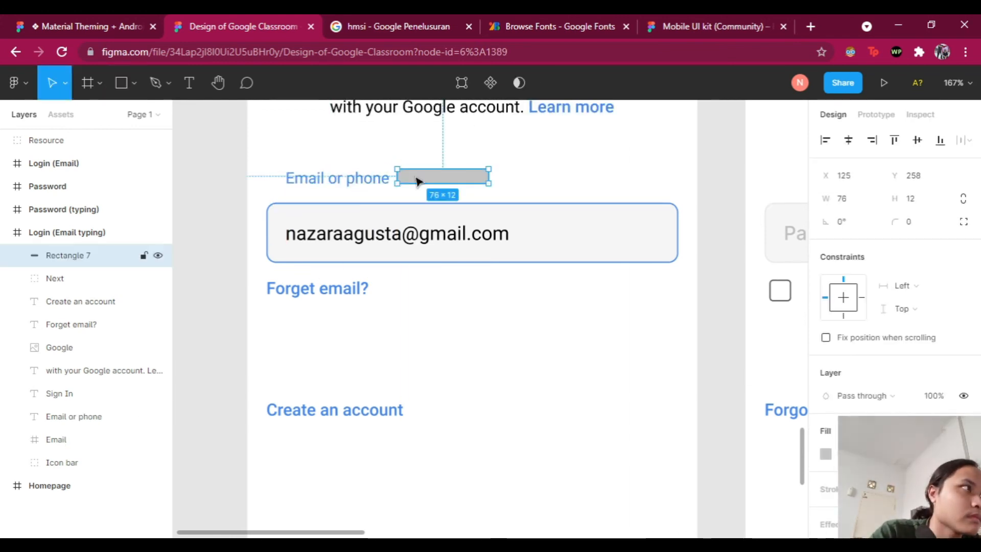
drag(66, 255, 71, 405)
drag(449, 177, 337, 177)
click(428, 184)
click(383, 176)
shift+click(104, 418)
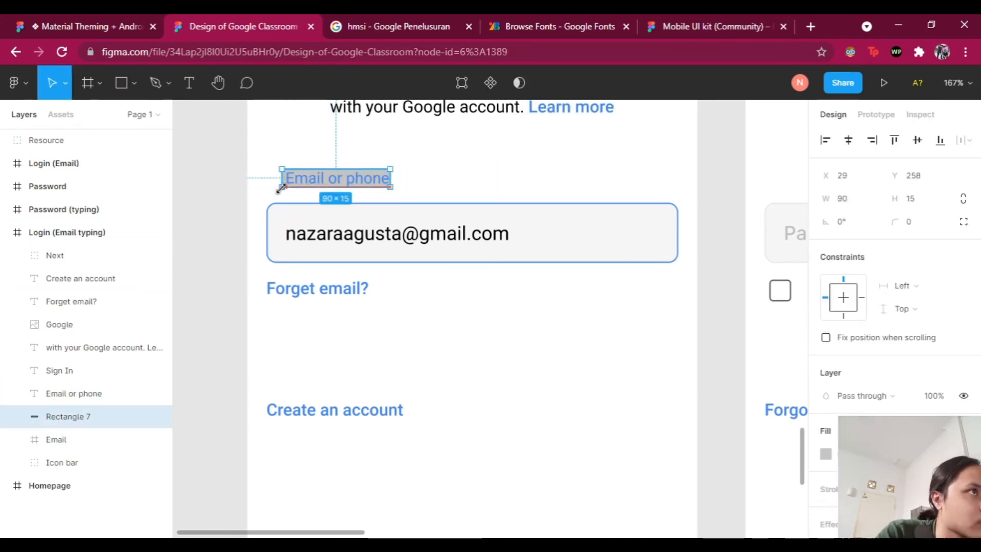
click(105, 419)
click(827, 455)
click(671, 469)
click(435, 177)
drag(427, 161, 367, 203)
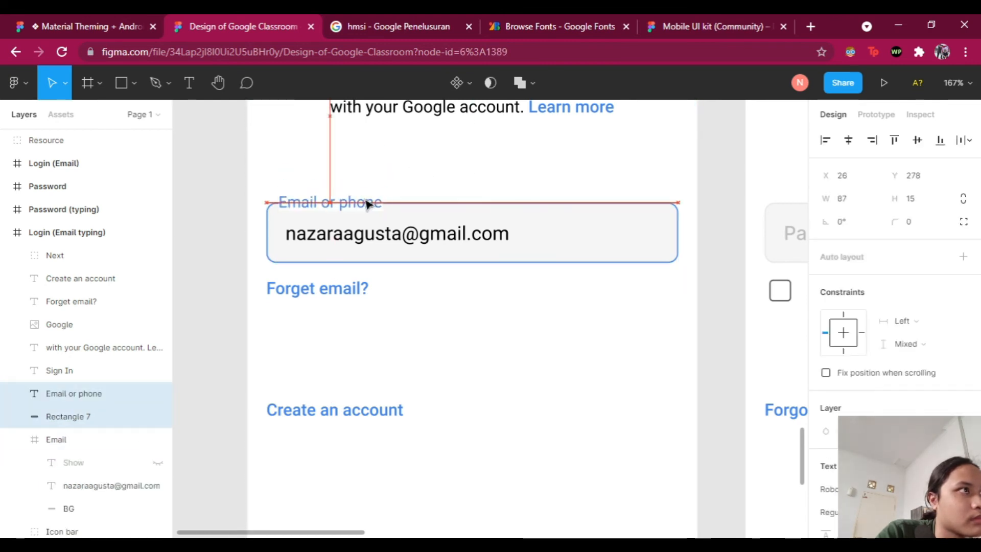
Step: Make the email field frame's background white
scroll(520, 277, down, 4)
click(527, 322)
click(557, 249)
scroll(848, 398, down, 5)
click(826, 417)
click(671, 468)
click(532, 332)
scroll(369, 376, down, 1)
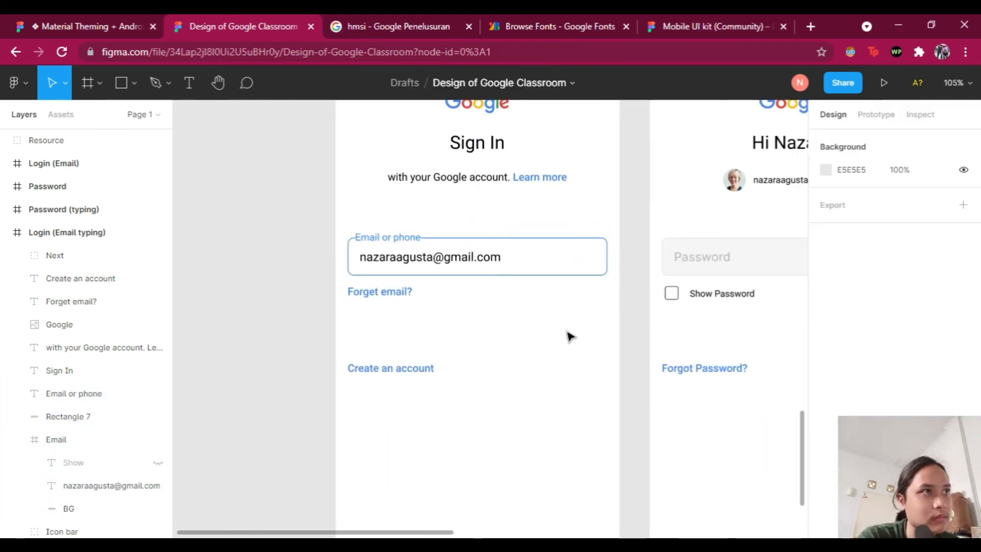
scroll(575, 327, down, 2)
scroll(608, 255, up, 8)
scroll(613, 245, down, 5)
Step: Copy the iOS keyboard from Resource into Login (Email typing) and raise Next above it
click(605, 288)
key(ctrl+c)
scroll(537, 332, up, 5)
key(ctrl+v)
drag(502, 376, 472, 538)
drag(551, 414, 550, 279)
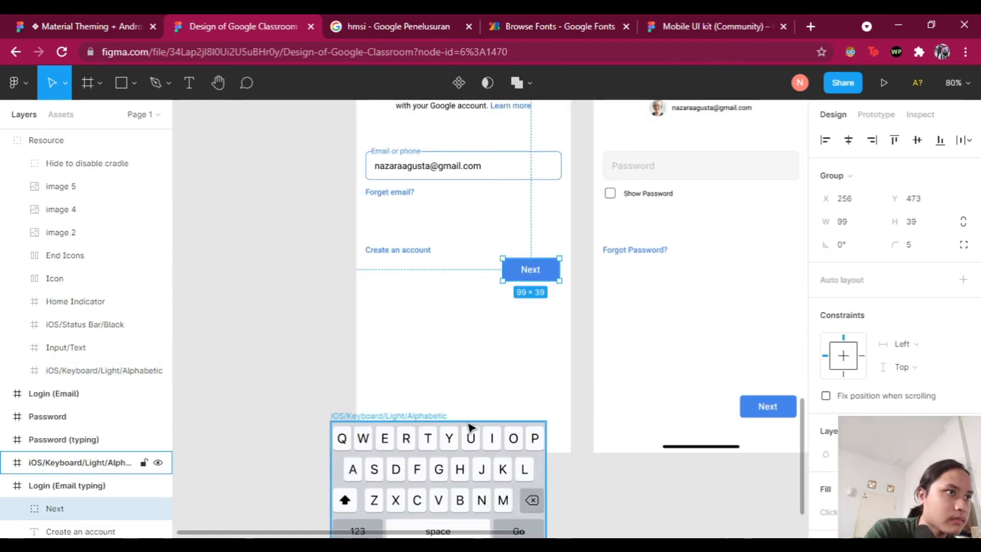
key(ctrl+z)
Step: Position the keyboard at the bottom of the Login (Email typing) screen
scroll(583, 216, up, 2)
scroll(257, 307, down, 4)
click(257, 307)
scroll(257, 307, up, 3)
drag(358, 332, 358, 348)
click(262, 346)
scroll(263, 346, down, 1)
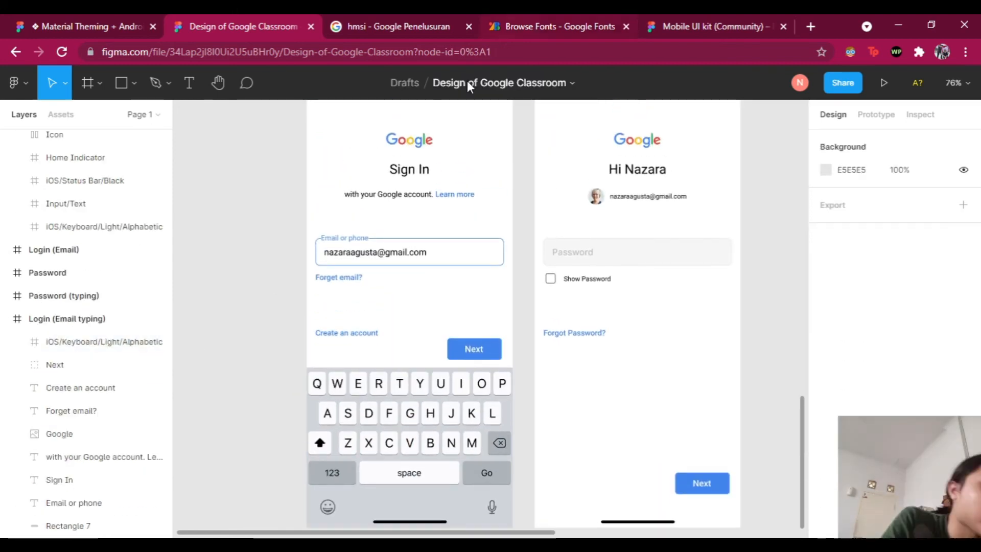
scroll(583, 280, up, 3)
click(582, 252)
Step: Recolour the password field's outline, undoing the accidental blue fill
scroll(894, 358, down, 5)
click(826, 414)
click(775, 469)
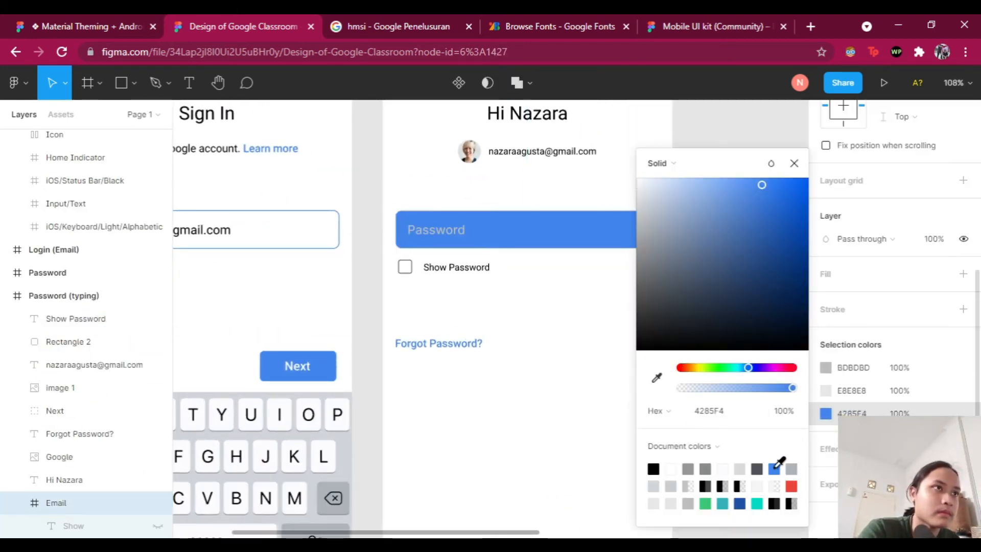
key(ctrl+z)
key(Escape)
click(534, 244)
click(825, 390)
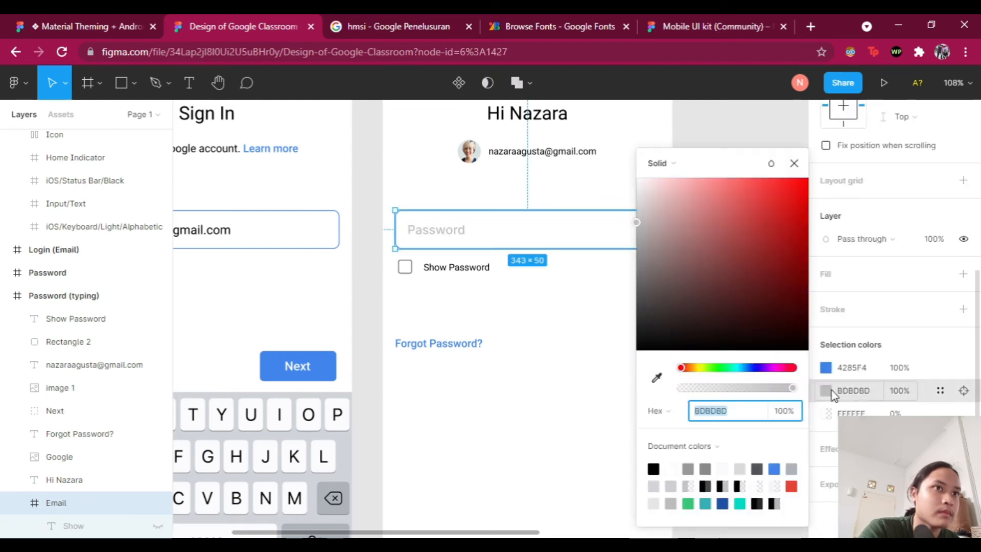
Step: Replace the Password placeholder text with twelve asterisks
click(861, 241)
key(Return)
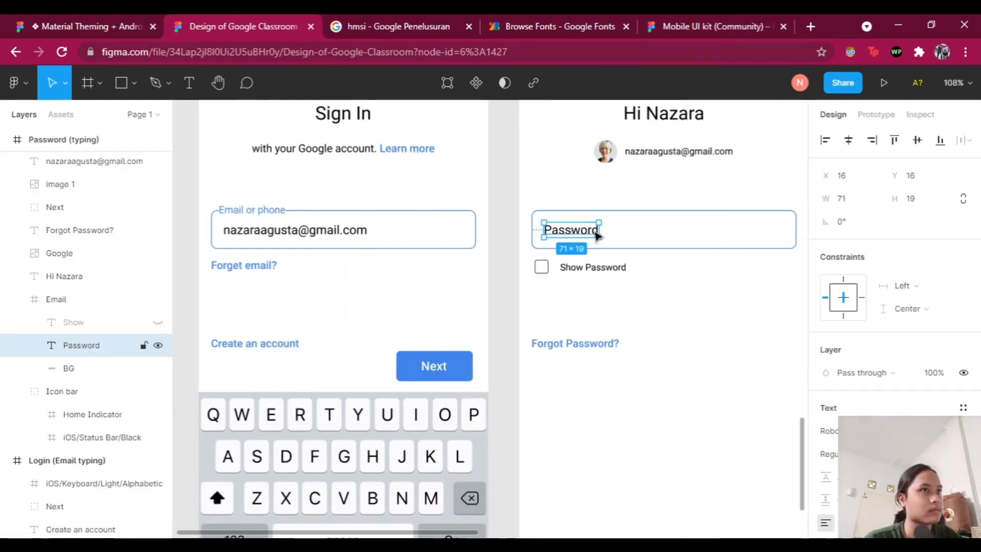
text(****)
key(Escape)
key(BackSpace)
text(************)
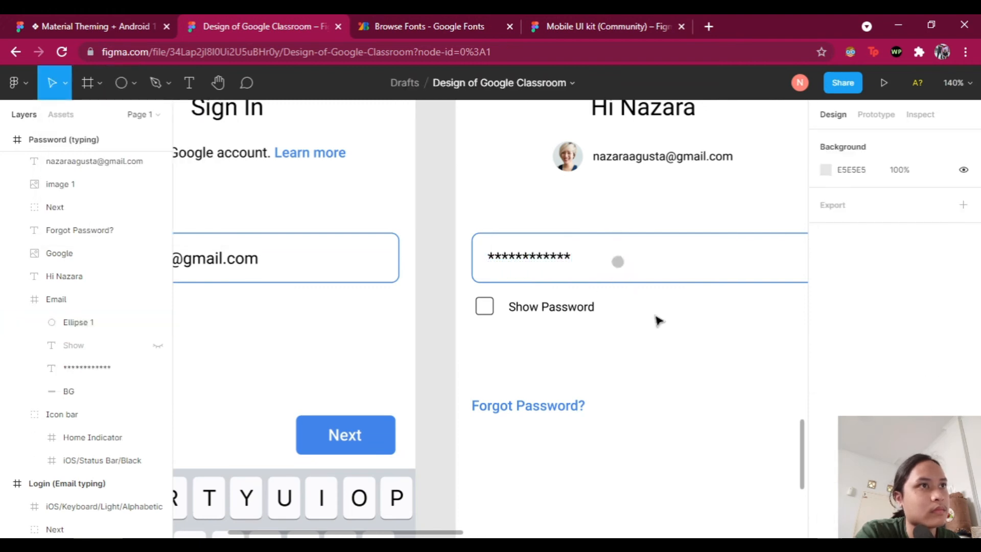
scroll(655, 320, up, 5)
Step: Draw a 6×6 ellipse dot inside the password field and duplicate it into a row
click(574, 241)
click(855, 202)
click(675, 460)
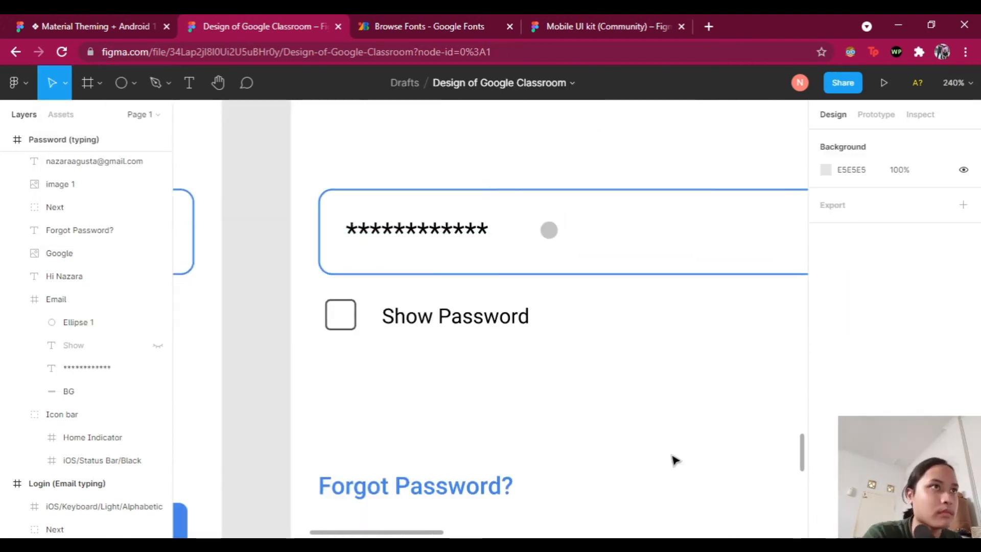
key(ctrl+d)
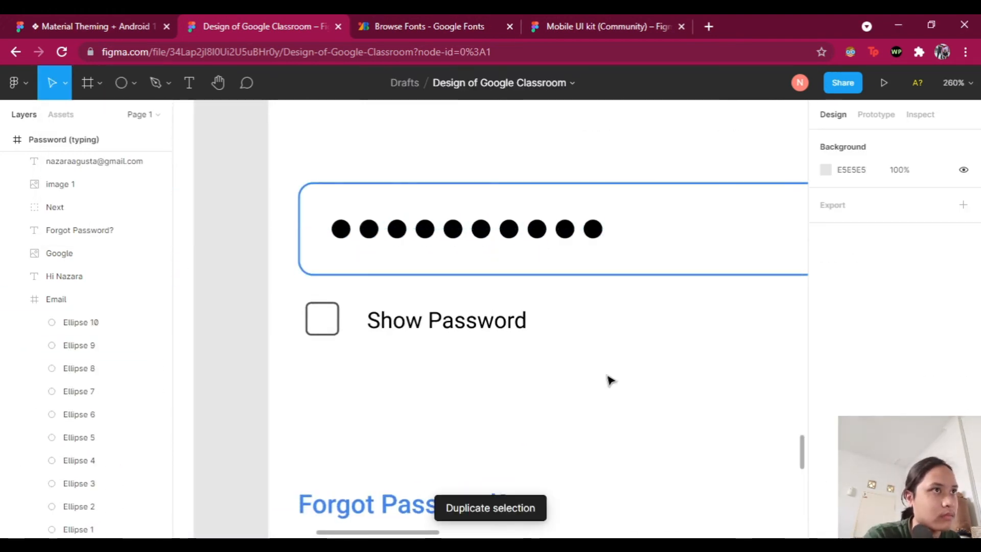
scroll(609, 379, up, 3)
click(307, 305)
click(850, 200)
text(6)
key(Tab)
text(6)
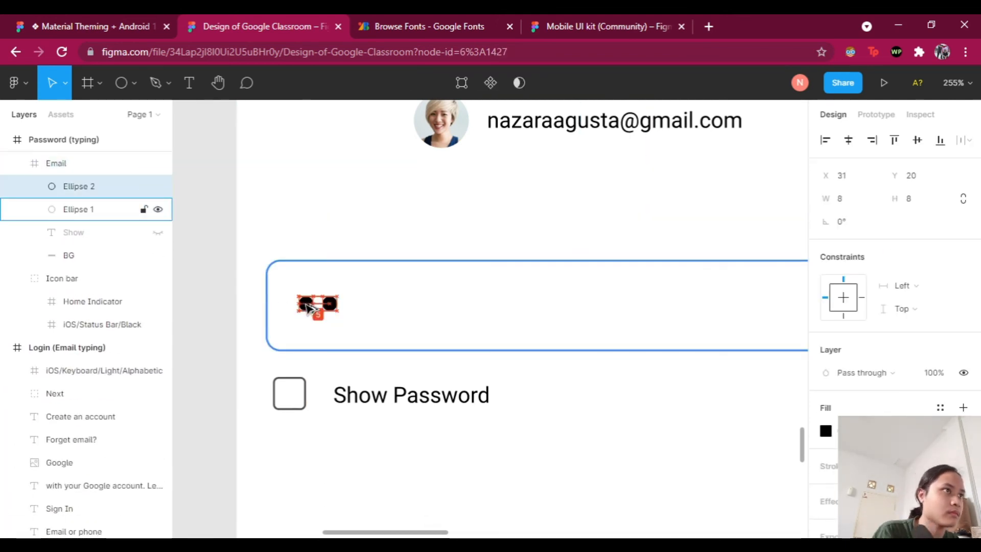
key(ctrl+d)
key(ctrl+d)
key(ctrl+d)
key(ctrl+d)
key(ctrl+d)
key(ctrl+d)
key(ctrl+d)
key(ctrl+d)
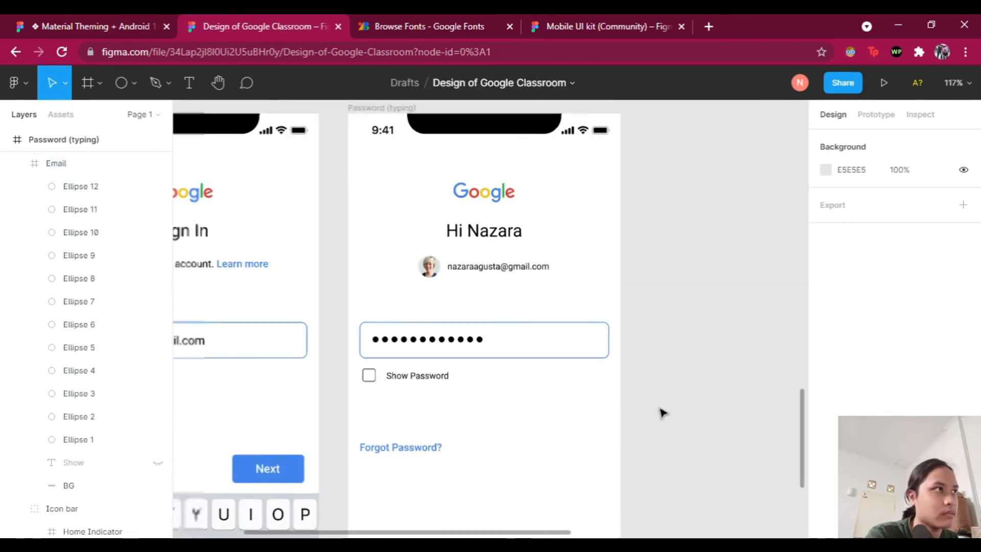
Step: Group the twelve dots and rename the group and field layer to Password
click(80, 186)
shift+click(78, 440)
right_click(94, 263)
click(153, 241)
double_click(82, 186)
text(Password)
key(Return)
click(656, 389)
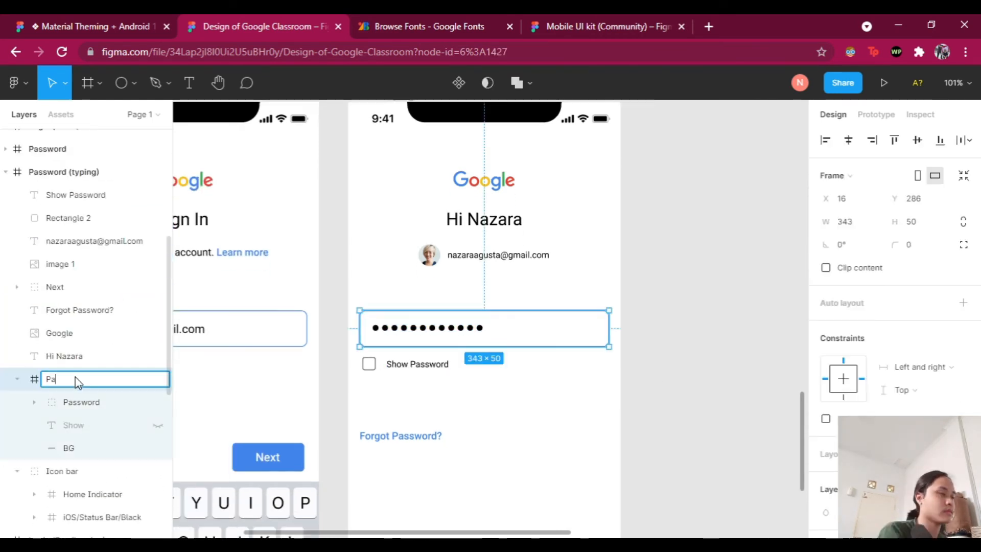
text(ssword)
click(646, 422)
Step: Copy the floating label with its backing strip onto the field border, reading 'Password'
scroll(646, 422, left, 5)
scroll(599, 402, down, 3)
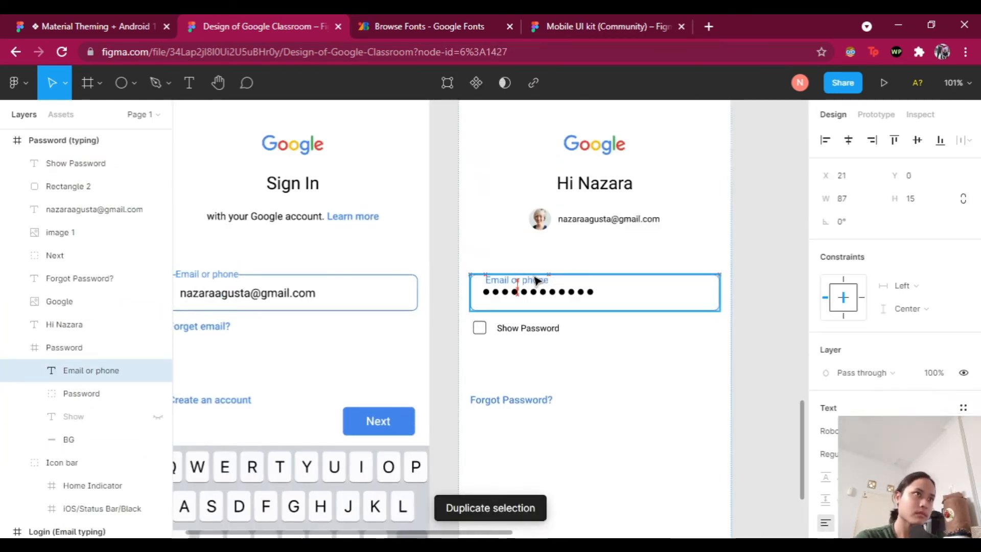
key(ctrl+z)
shift+click(79, 388)
key(ctrl+d)
drag(229, 277, 539, 278)
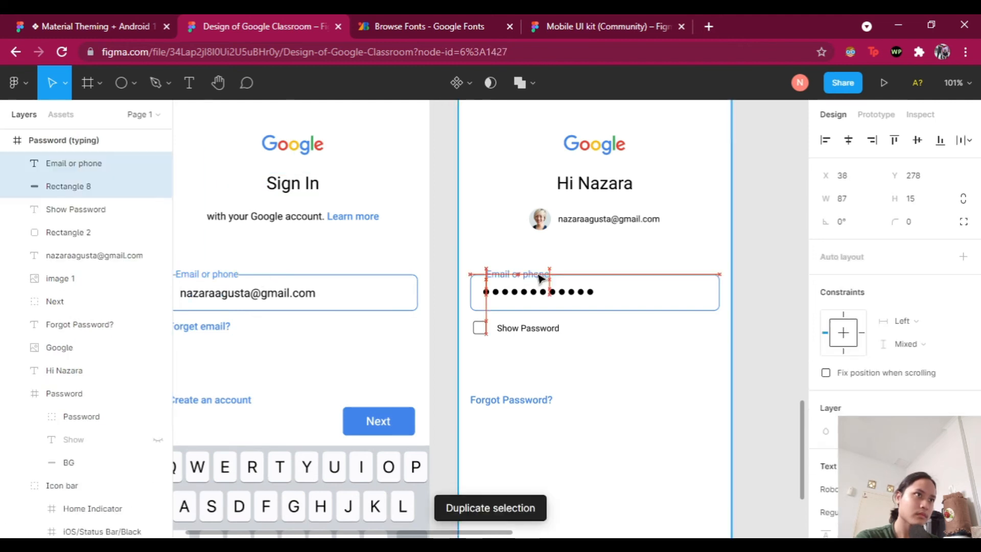
double_click(539, 277)
text(Password)
scroll(470, 350, up, 3)
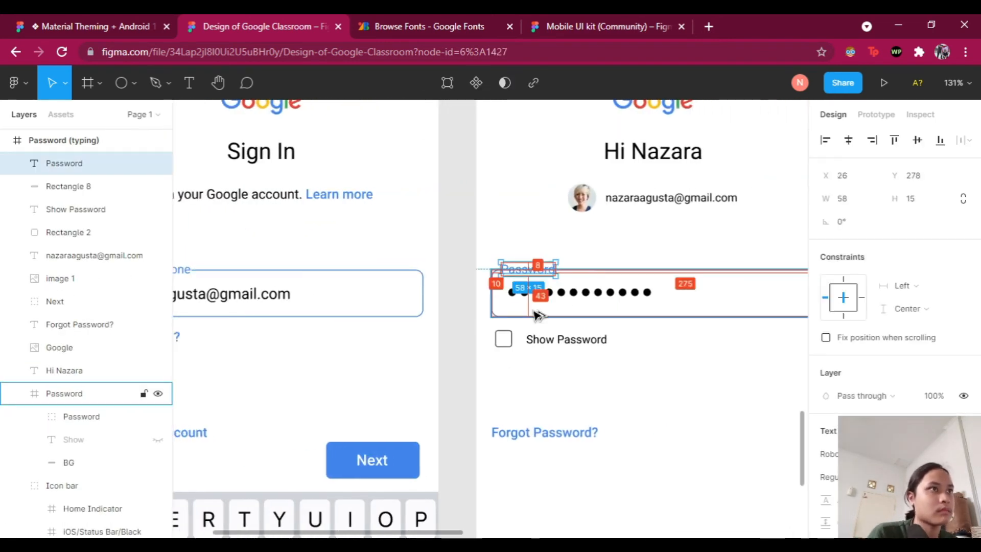
click(580, 277)
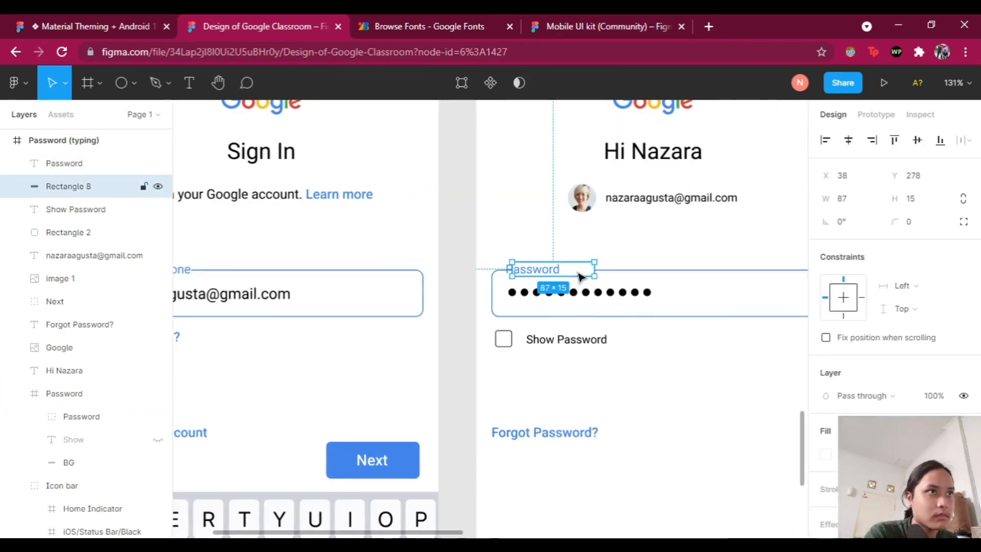
click(585, 388)
Step: Copy the login screen's keyboard into Password (typing) and move Next above it
scroll(622, 373, down, 3)
scroll(512, 358, down, 5)
click(396, 344)
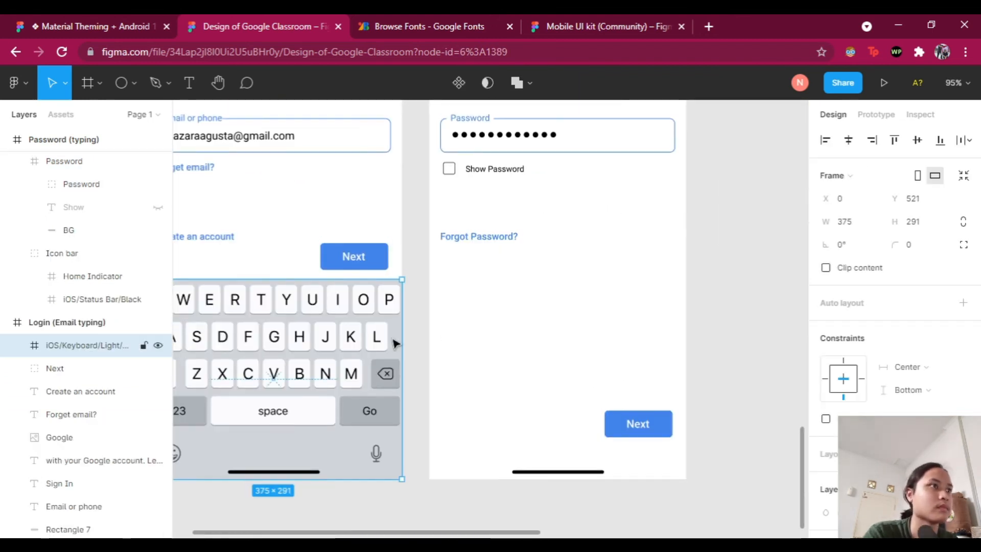
alt+drag(396, 343, 680, 343)
drag(638, 423, 645, 253)
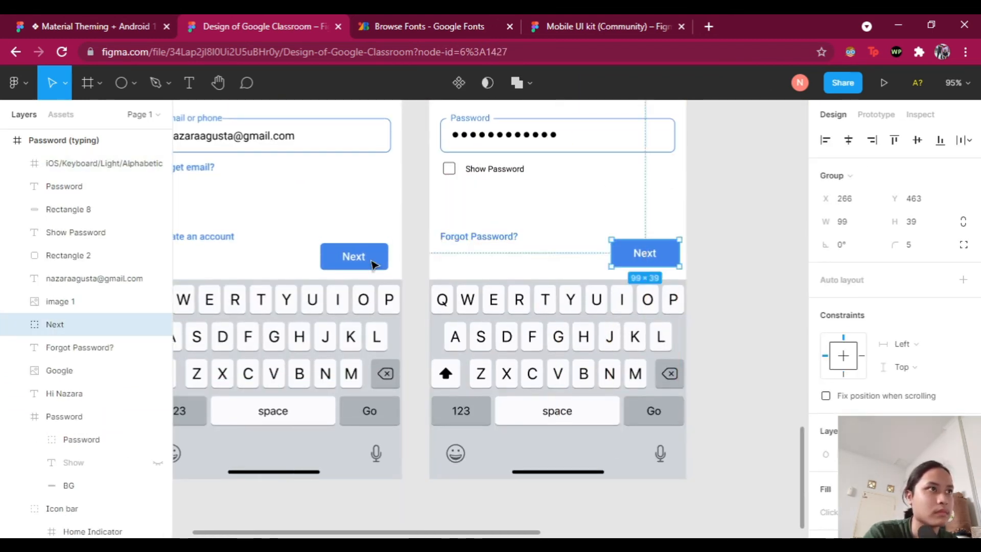
click(653, 213)
ctrl+scroll(613, 412, down, 2)
scroll(614, 411, down, 5)
scroll(618, 450, down, 3)
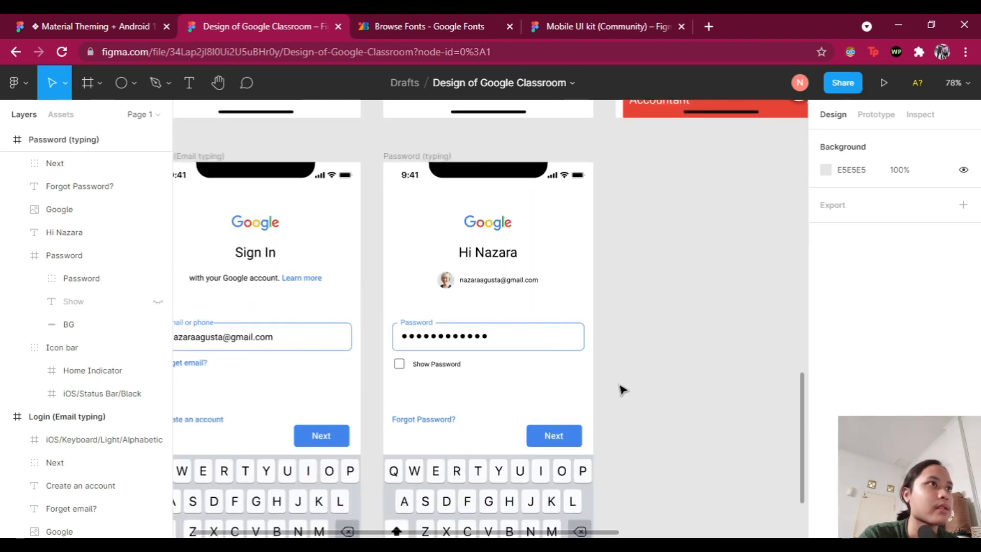
ctrl+scroll(664, 378, down, 5)
scroll(710, 371, up, 1)
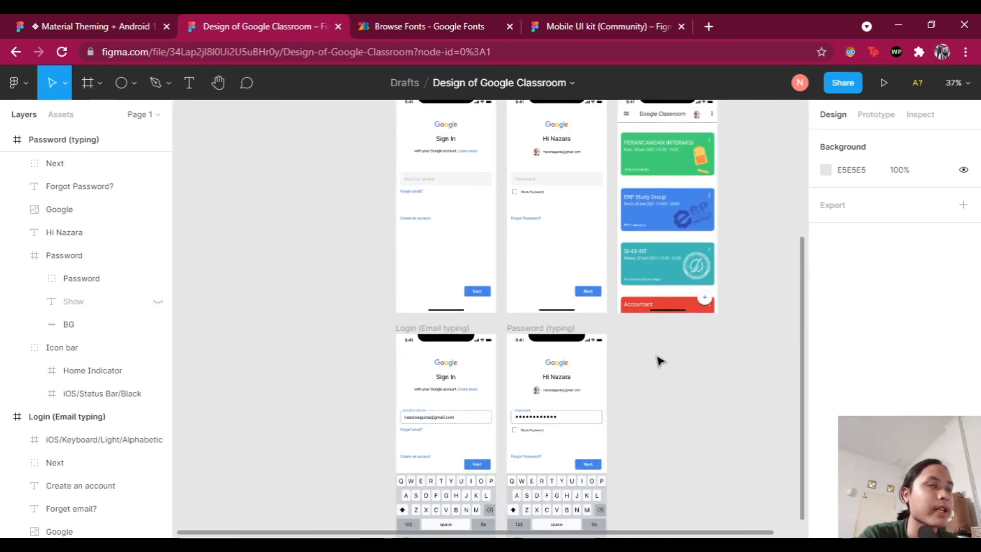
ctrl+scroll(639, 353, up, 2)
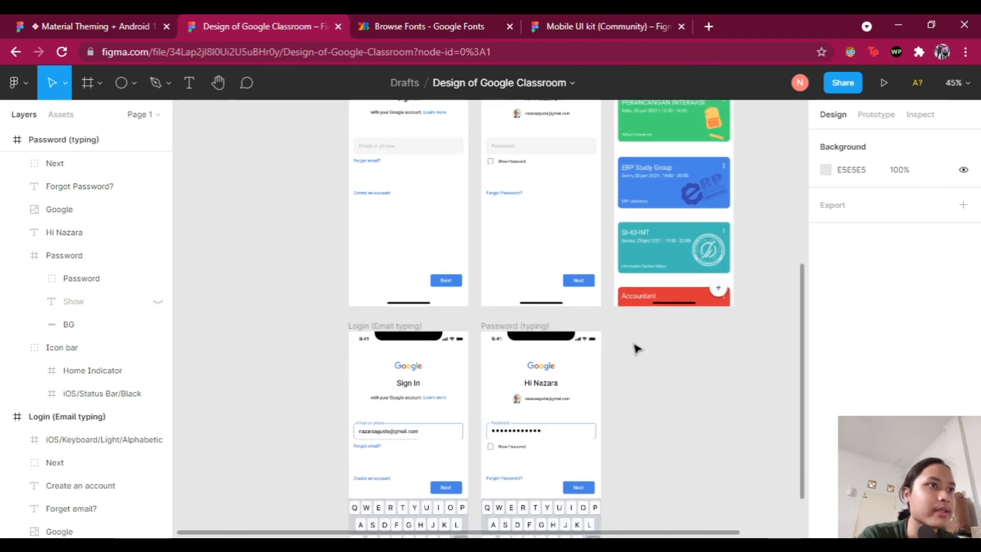
ctrl+scroll(635, 349, up, 2)
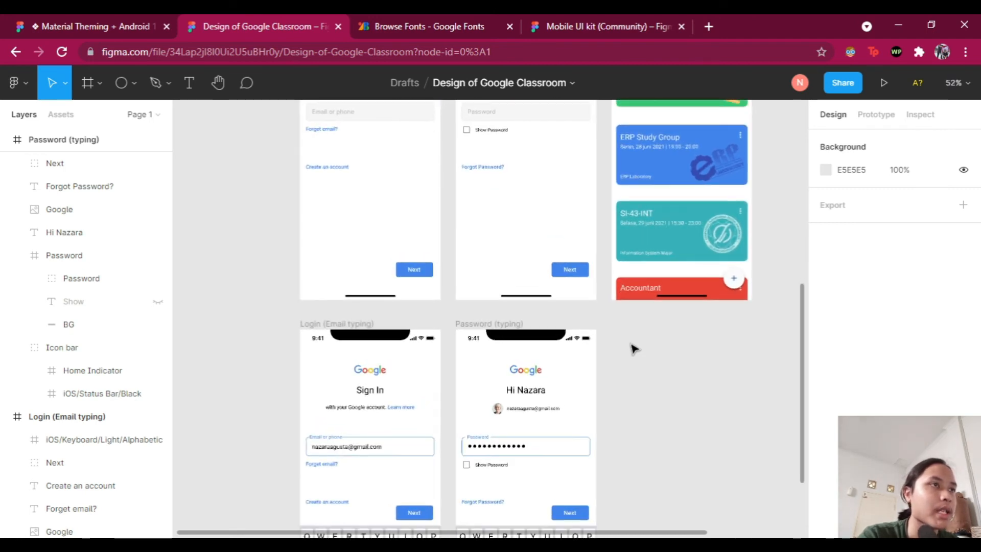
scroll(616, 313, up, 5)
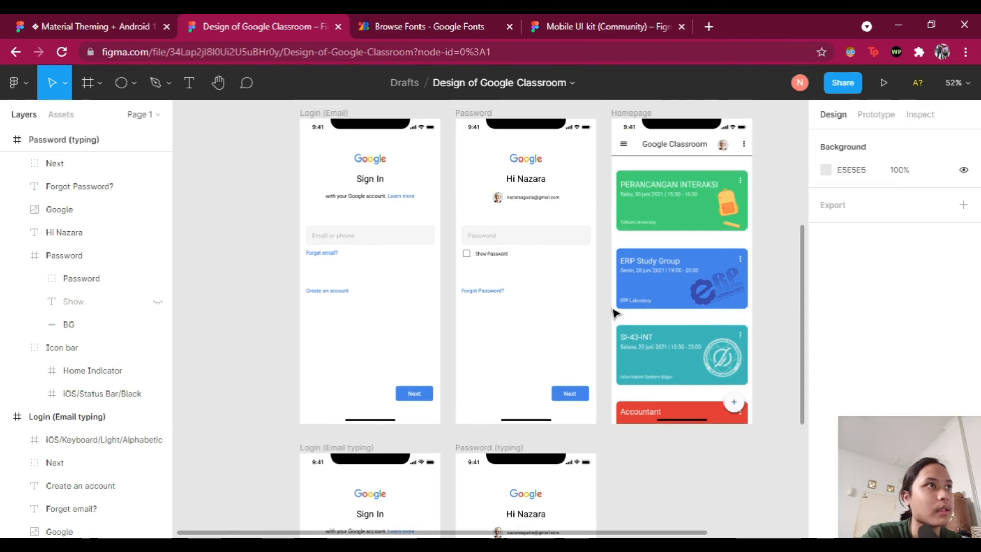
ctrl+scroll(609, 307, up, 1)
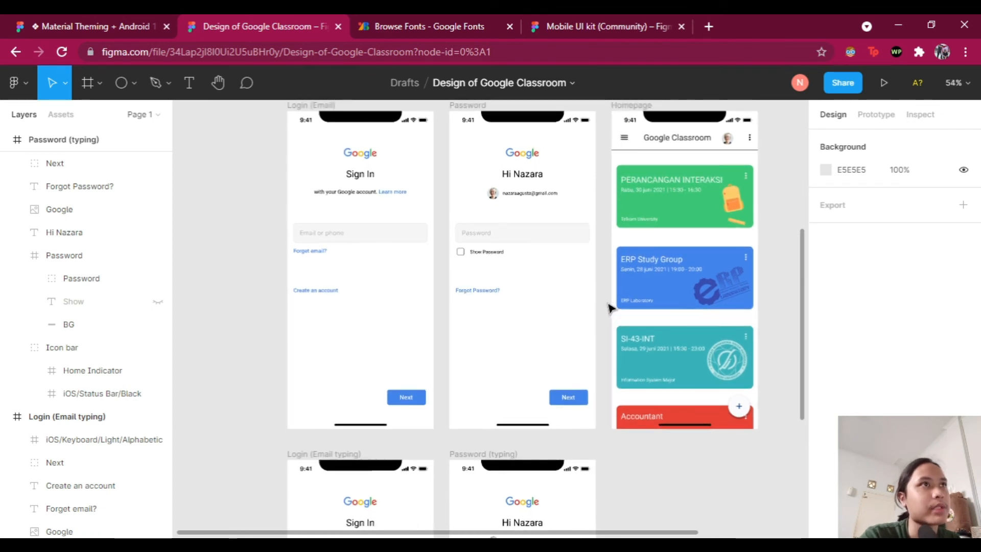
scroll(610, 306, up, 1)
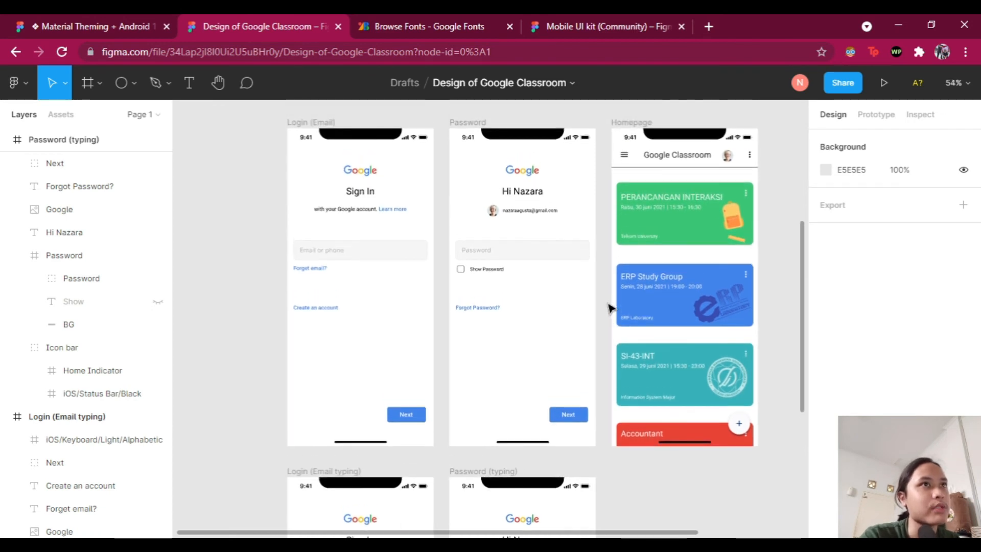
Step: In the Prototype tab, collapse Password (typing), select the Sign In email input, and add an interaction
click(879, 115)
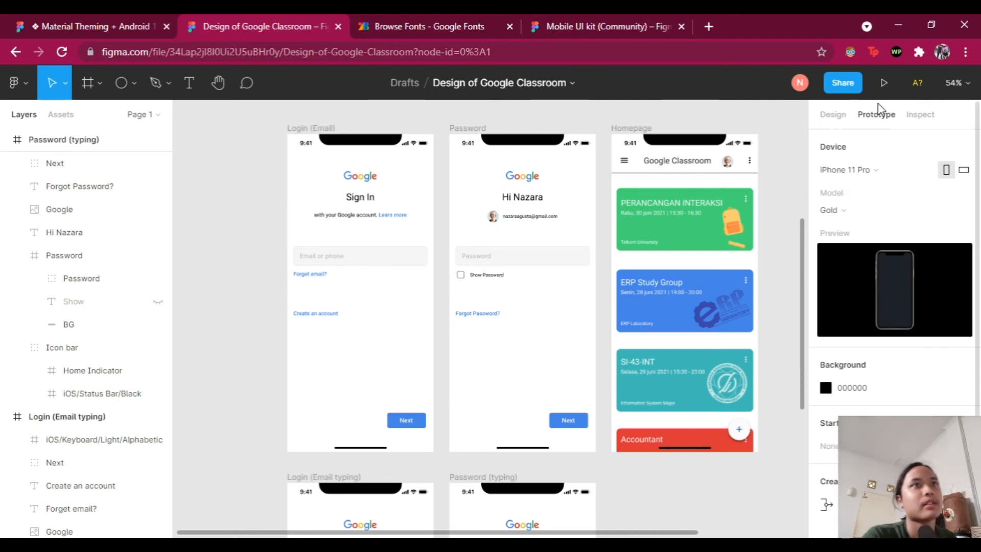
ctrl+scroll(348, 343, up, 3)
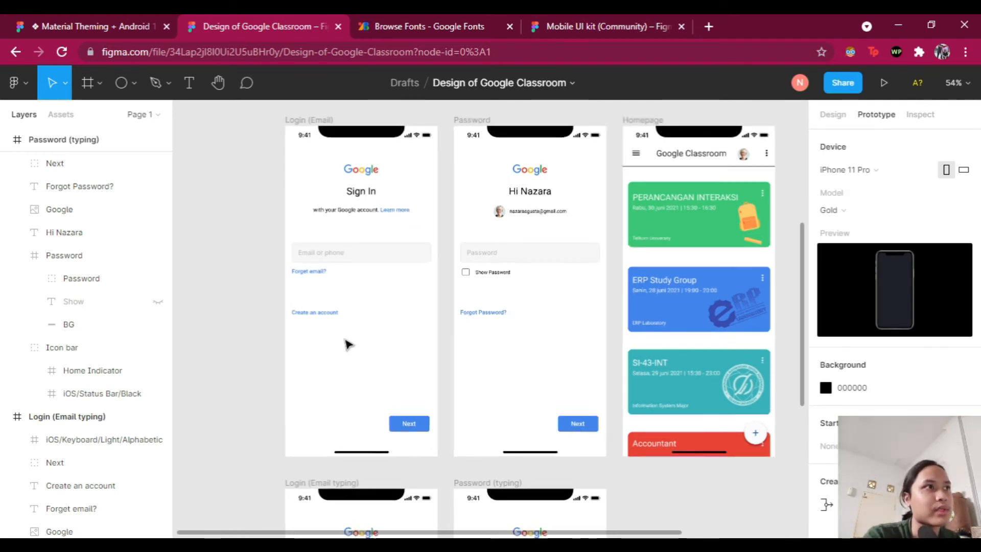
ctrl+scroll(406, 354, up, 1)
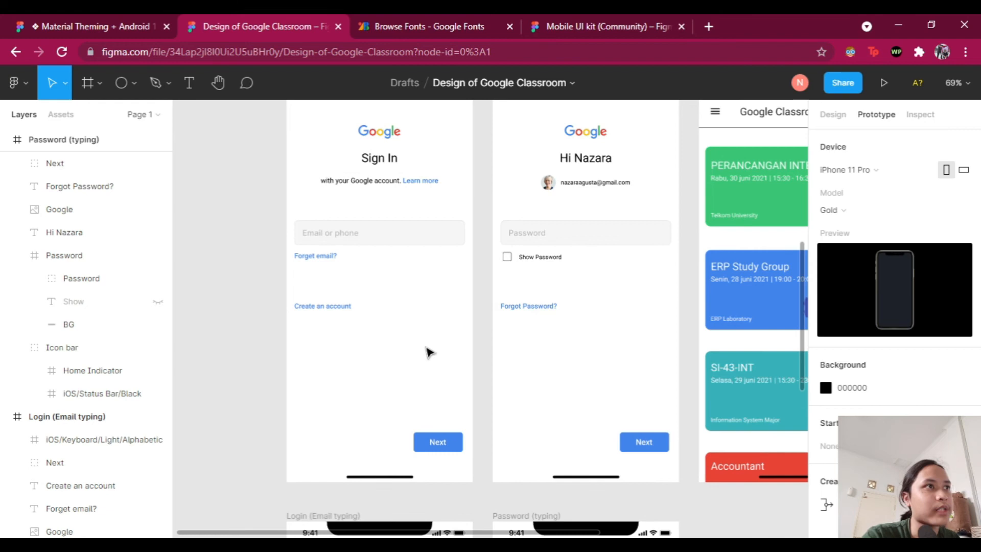
scroll(427, 351, left, 1)
scroll(428, 351, up, 3)
scroll(430, 349, down, 5)
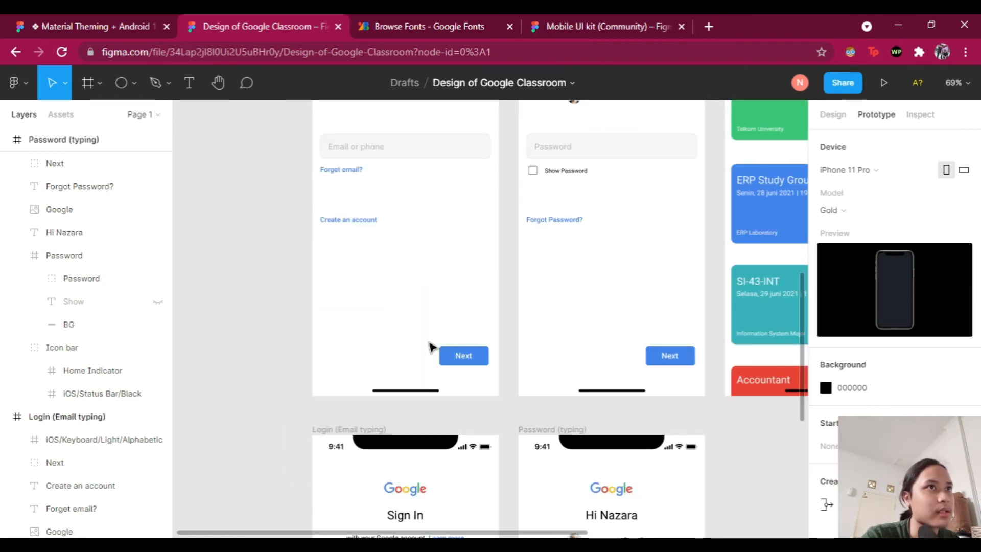
scroll(431, 350, up, 5)
scroll(437, 354, right, 2)
scroll(436, 350, right, 3)
scroll(436, 353, left, 5)
scroll(438, 354, down, 2)
scroll(439, 356, down, 2)
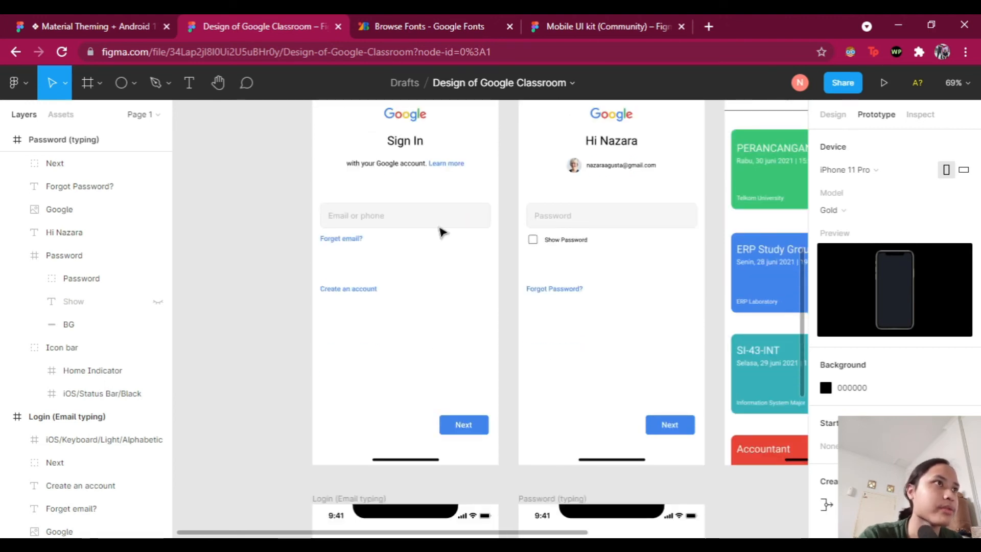
scroll(441, 232, up, 2)
scroll(109, 186, up, 5)
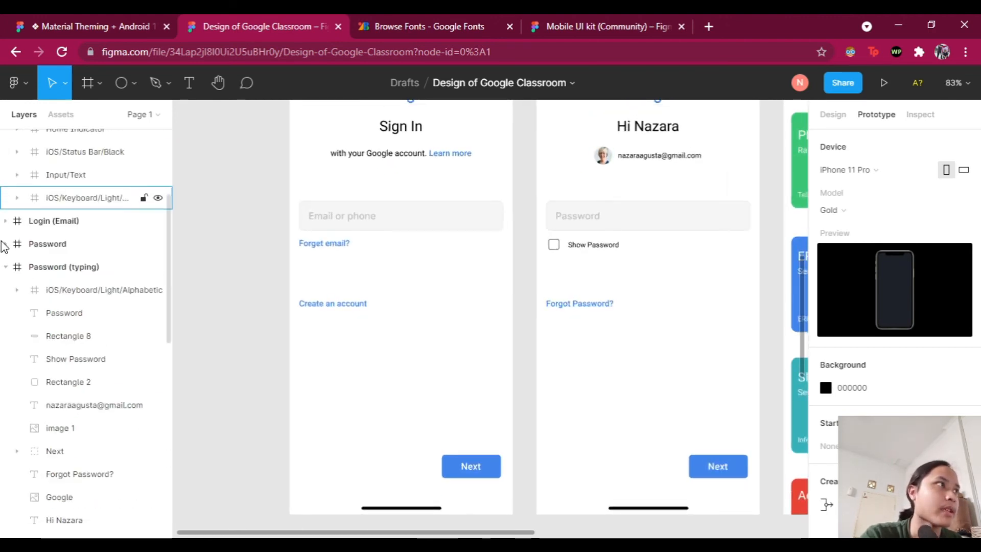
click(5, 267)
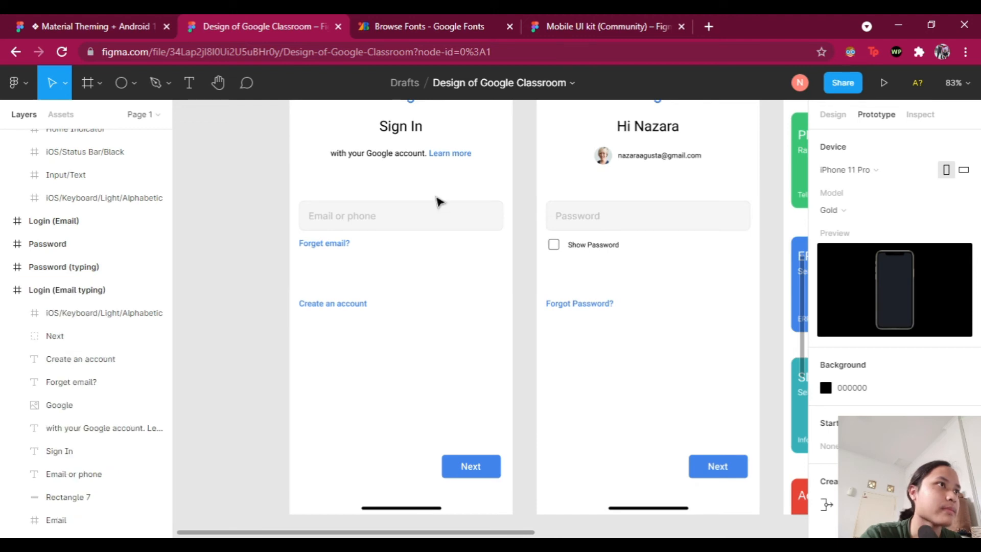
click(473, 220)
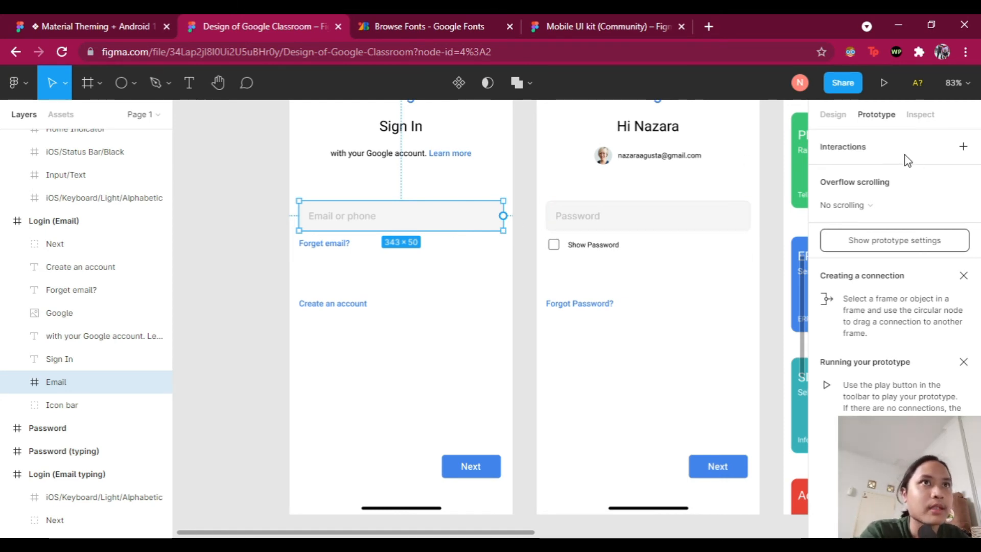
click(963, 148)
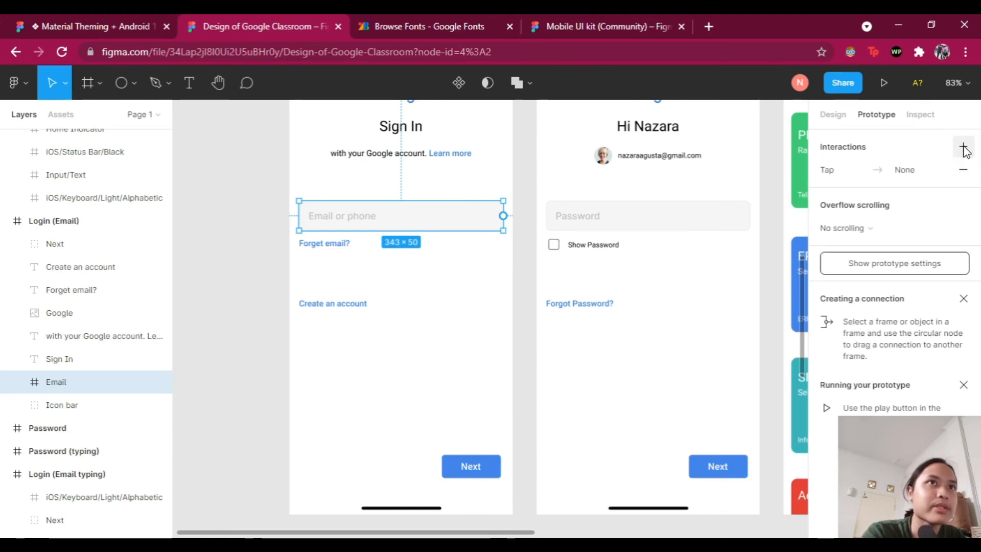
Step: Set the email input's interaction to On tap, Navigate to Login (Email typing)
click(872, 176)
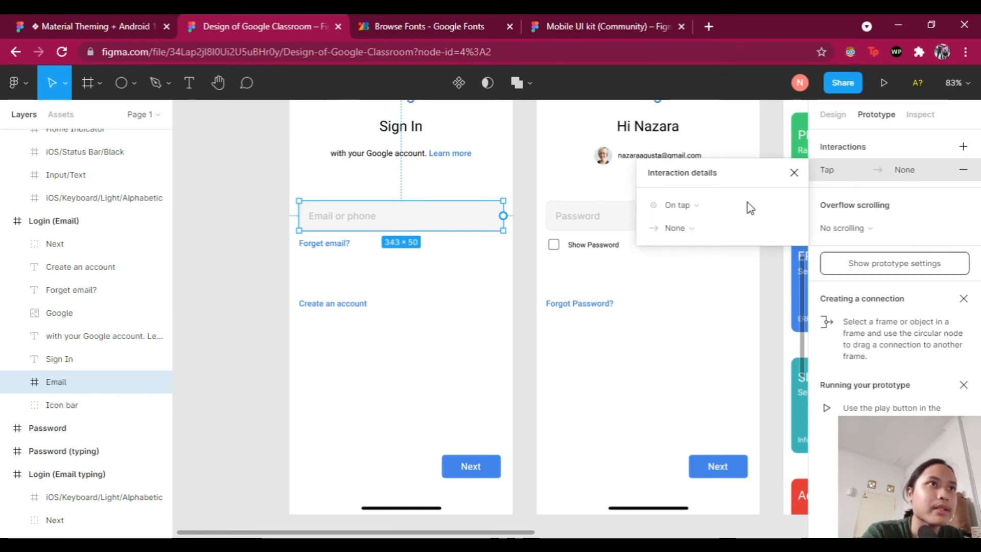
click(707, 208)
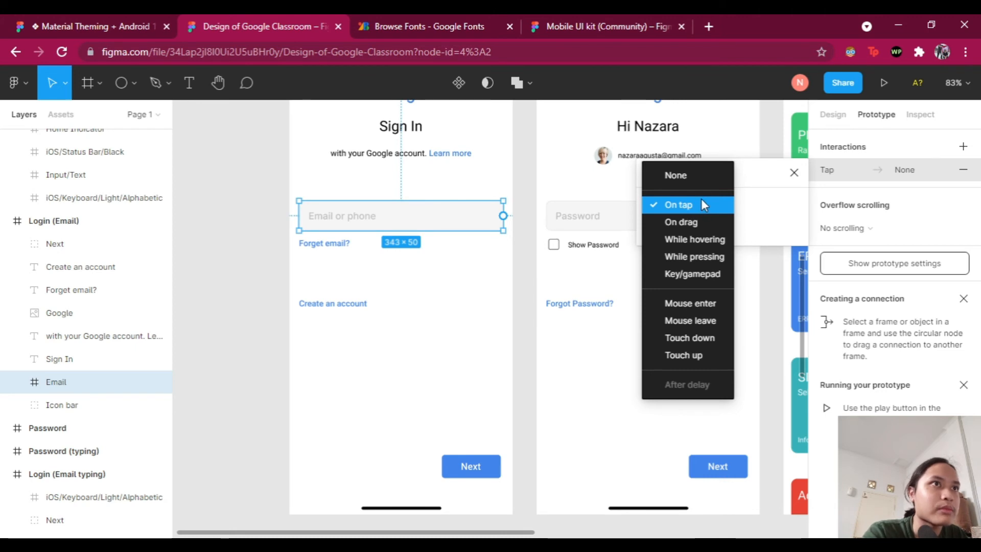
click(690, 210)
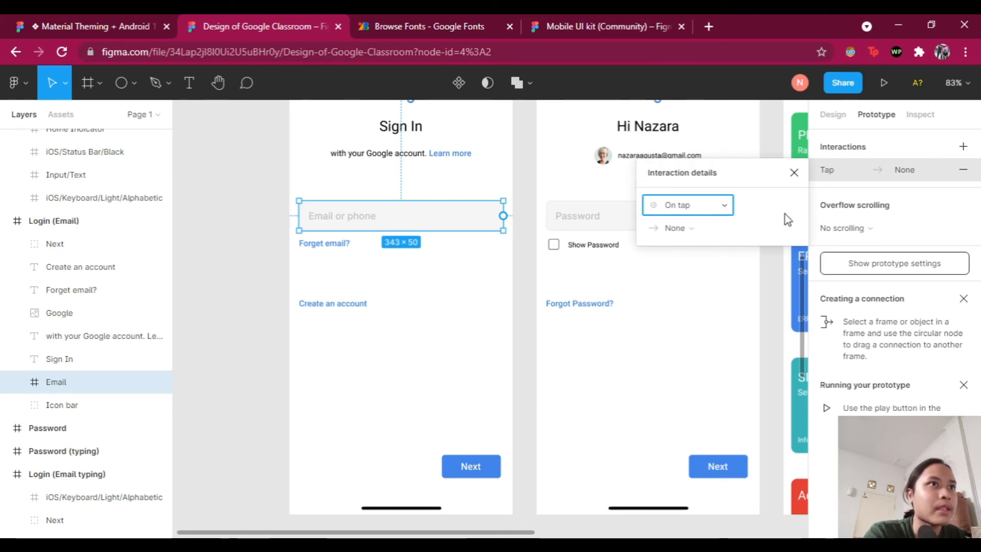
click(784, 231)
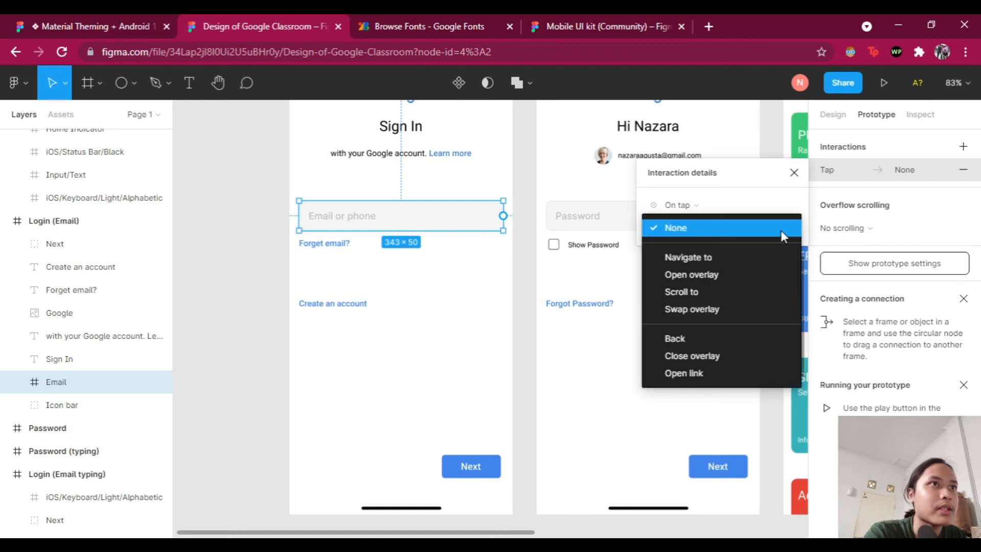
click(704, 258)
scroll(552, 322, down, 3)
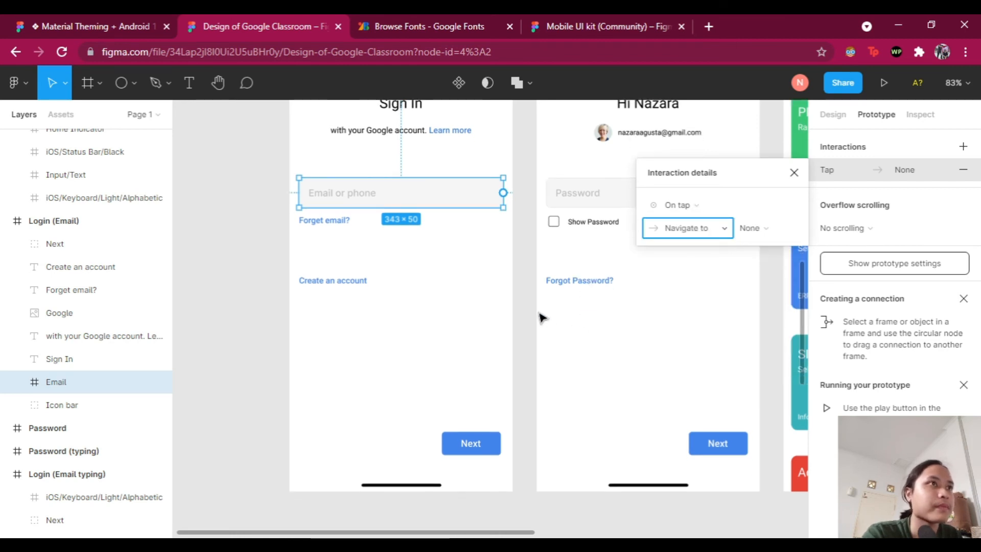
scroll(530, 293, down, 2)
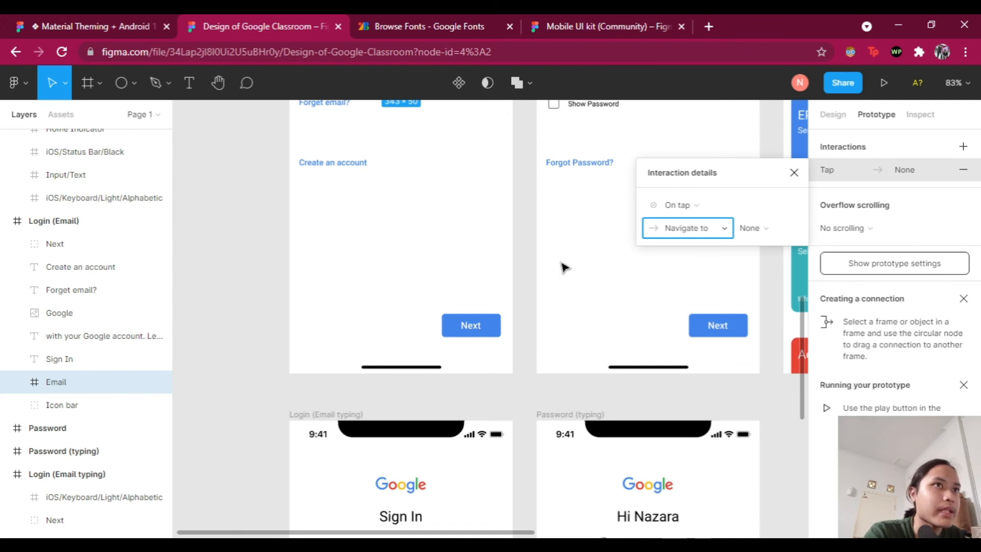
scroll(564, 266, down, 1)
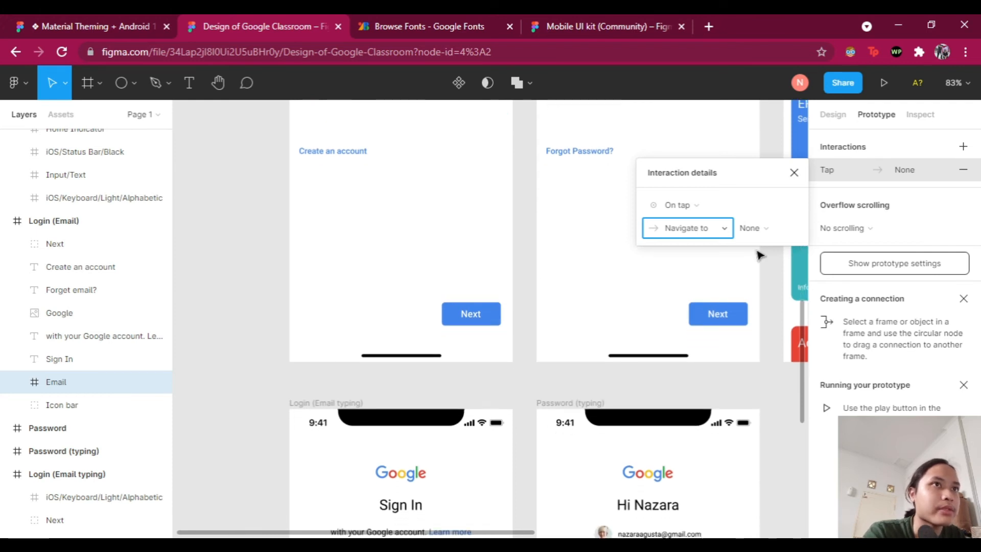
click(788, 229)
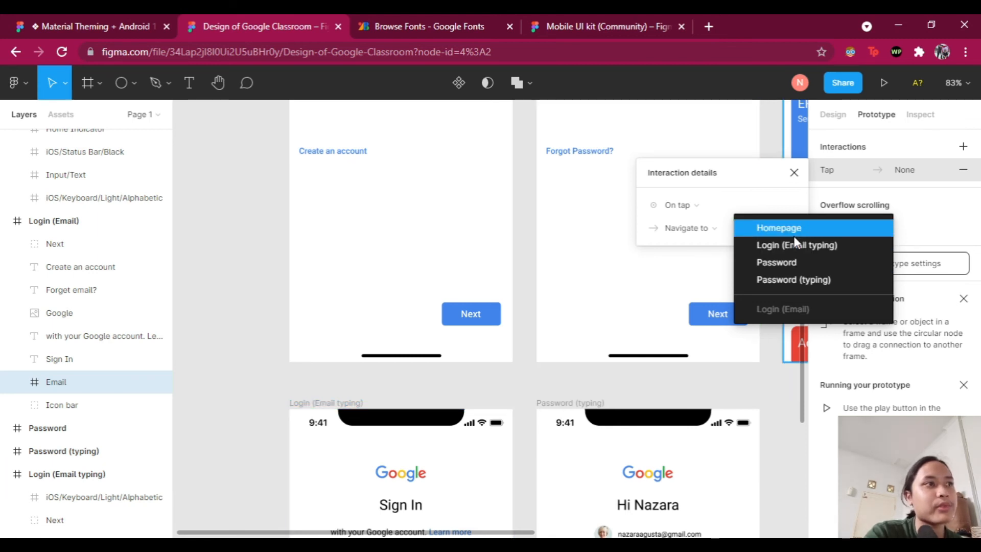
click(795, 243)
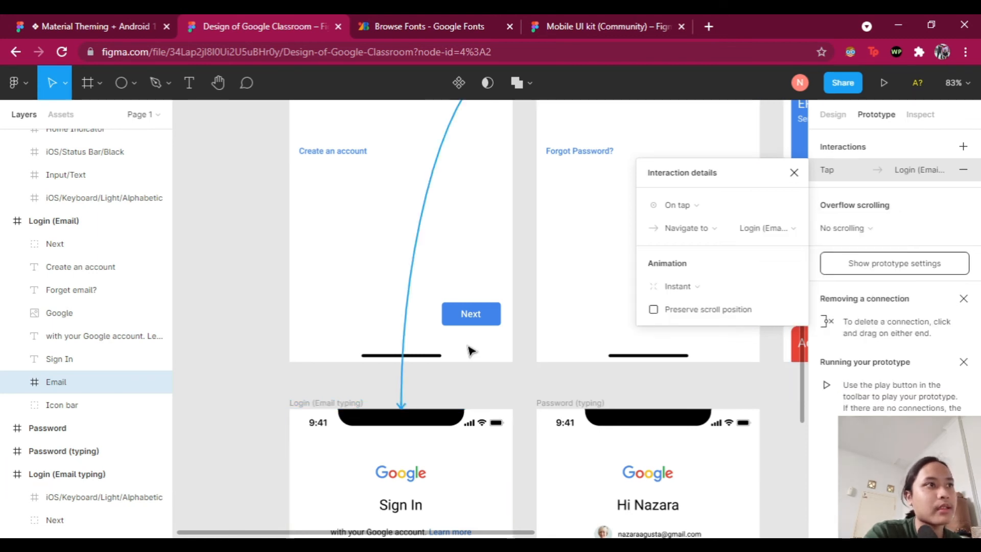
Step: Close the interaction details by clicking empty canvas
scroll(469, 332, down, 6)
scroll(528, 253, down, 3)
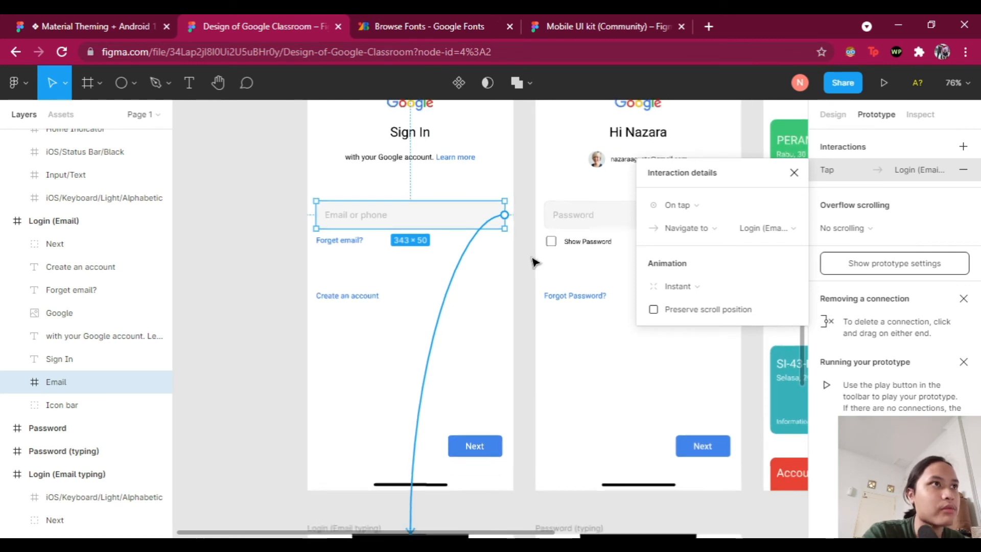
scroll(485, 279, up, 2)
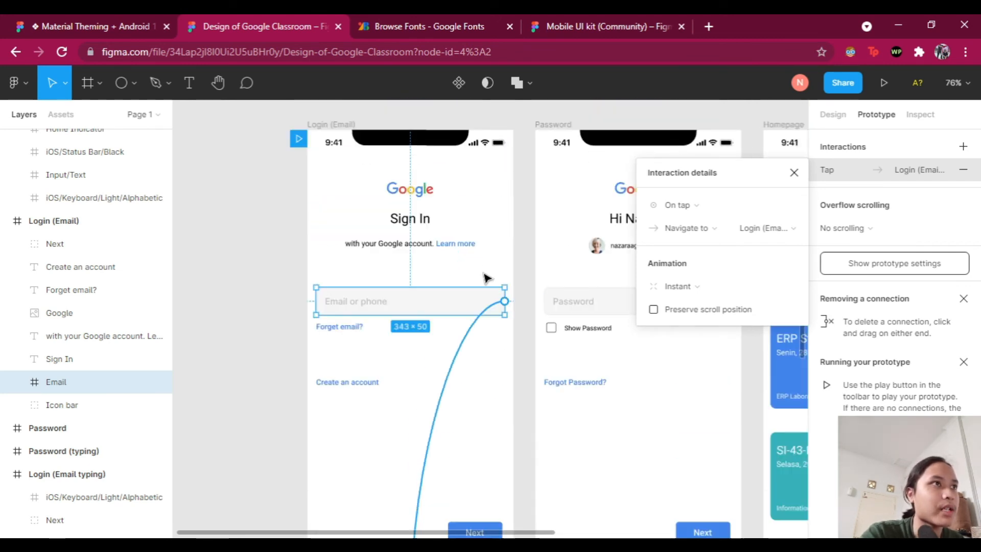
scroll(506, 313, down, 6)
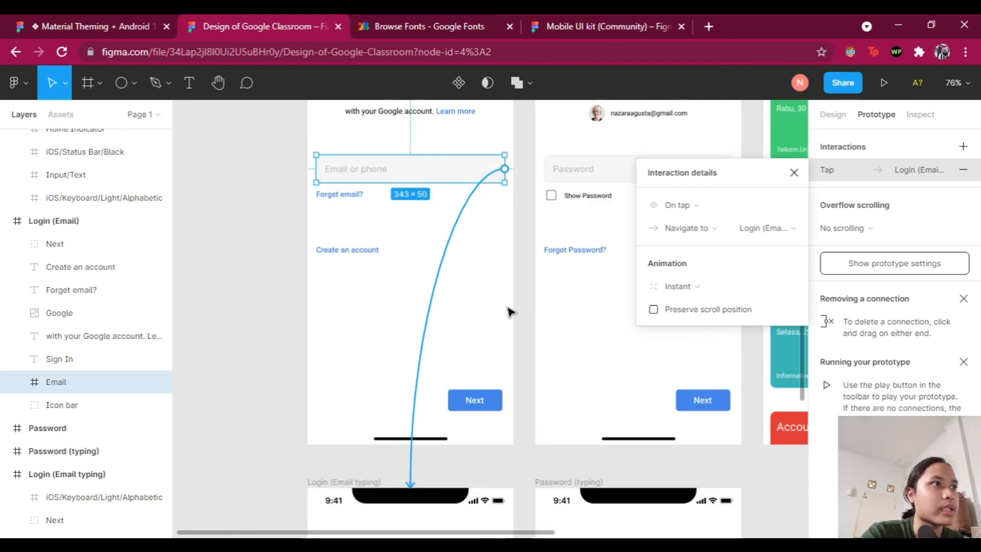
scroll(532, 265, up, 2)
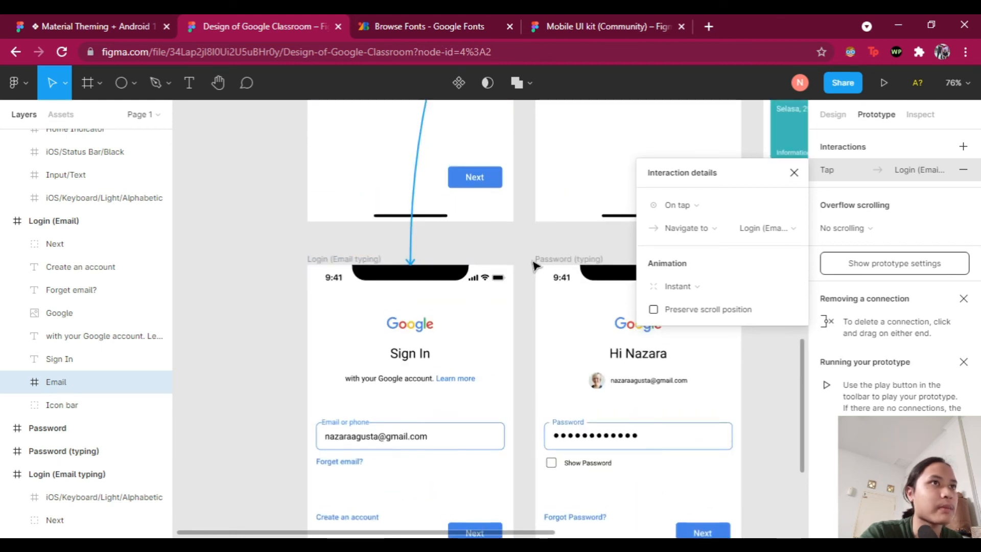
scroll(532, 265, up, 3)
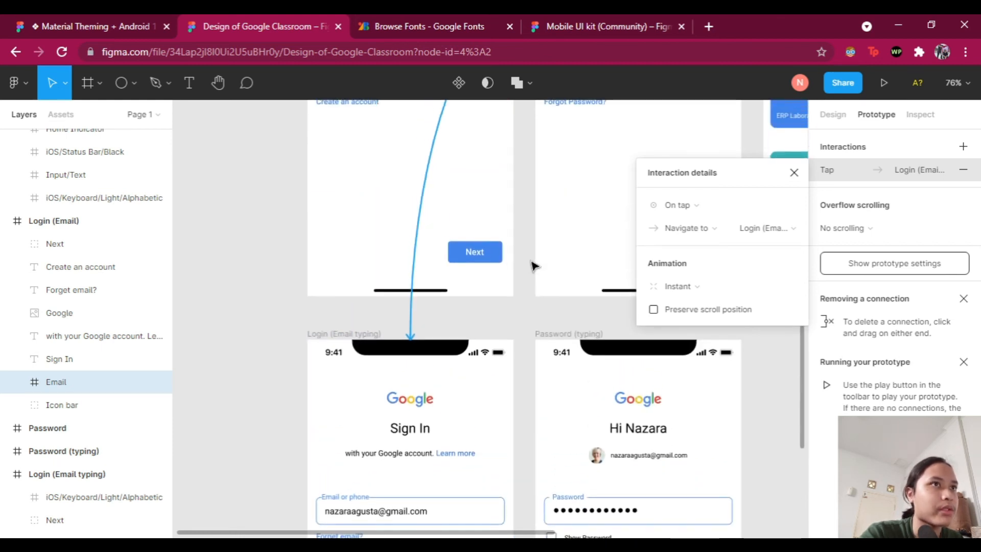
scroll(534, 268, up, 5)
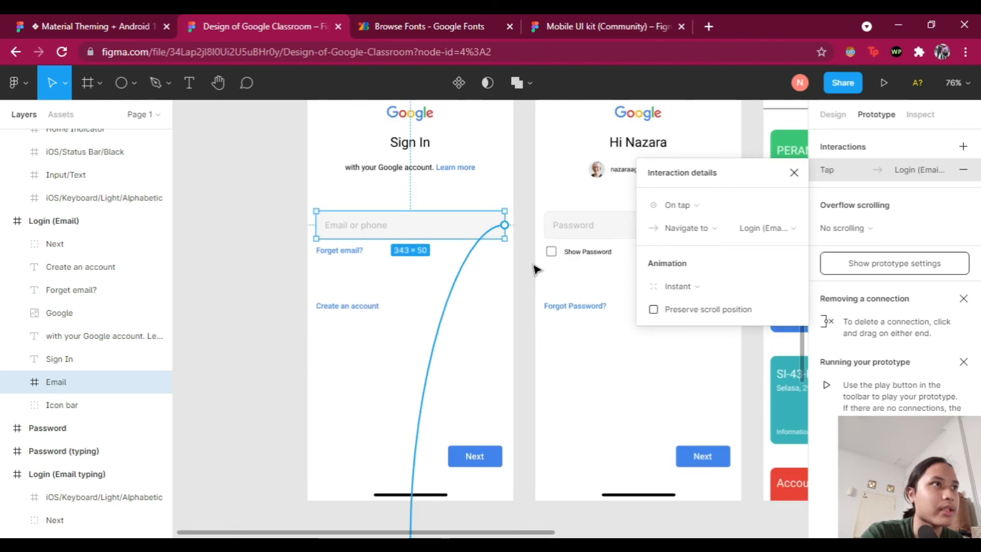
scroll(535, 269, up, 1)
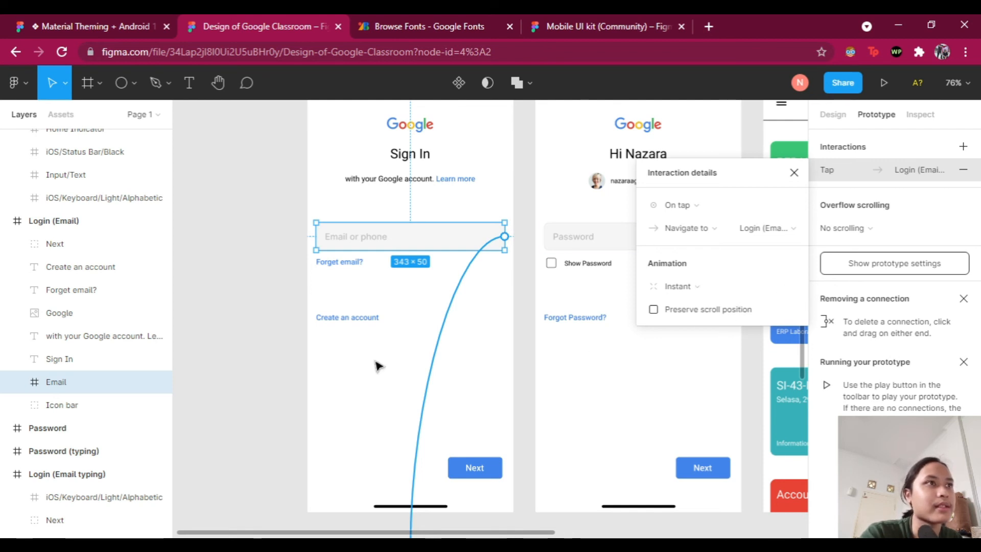
click(256, 383)
Step: Select the Login (Email typing) frame and its filled email field
scroll(486, 299, down, 3)
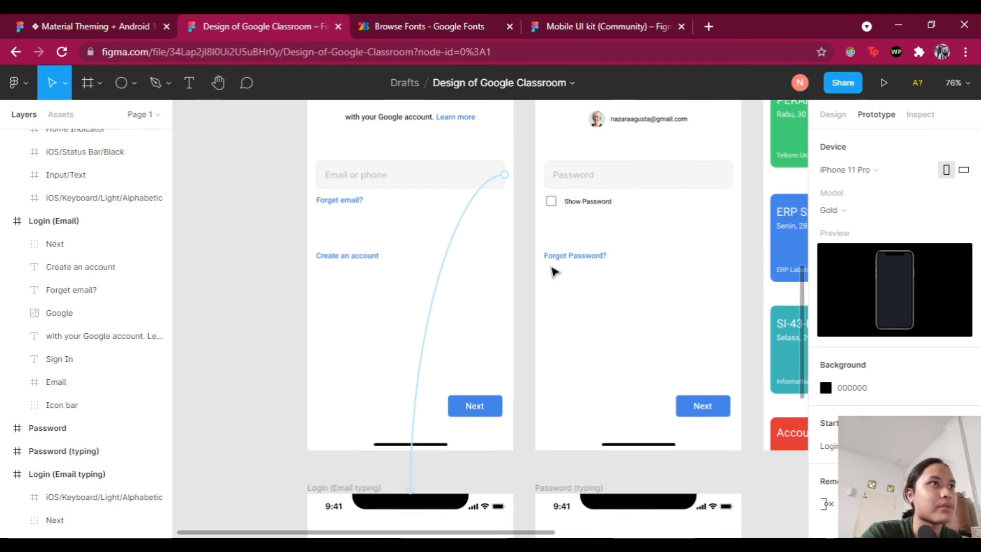
scroll(545, 265, down, 8)
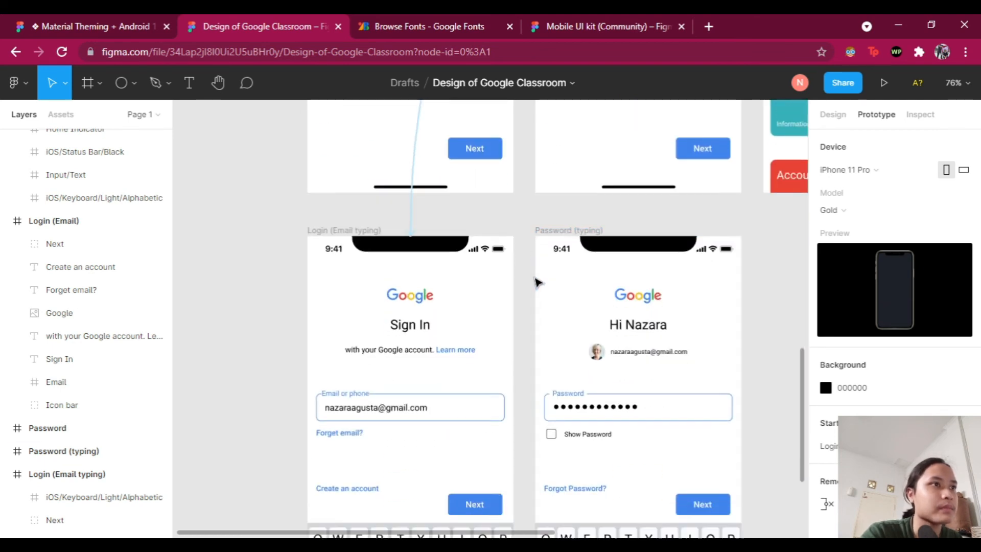
scroll(512, 237, up, 1)
click(471, 175)
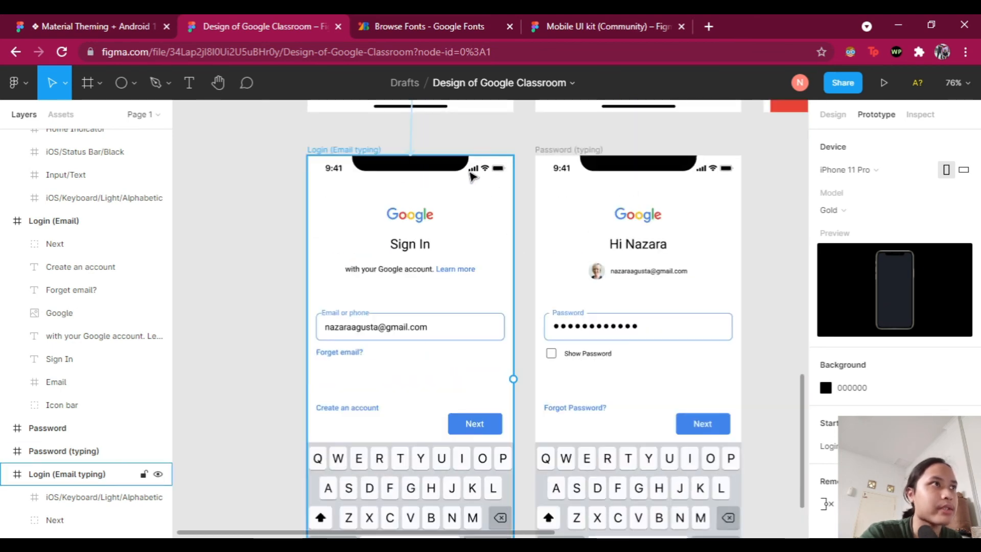
scroll(470, 175, down, 1)
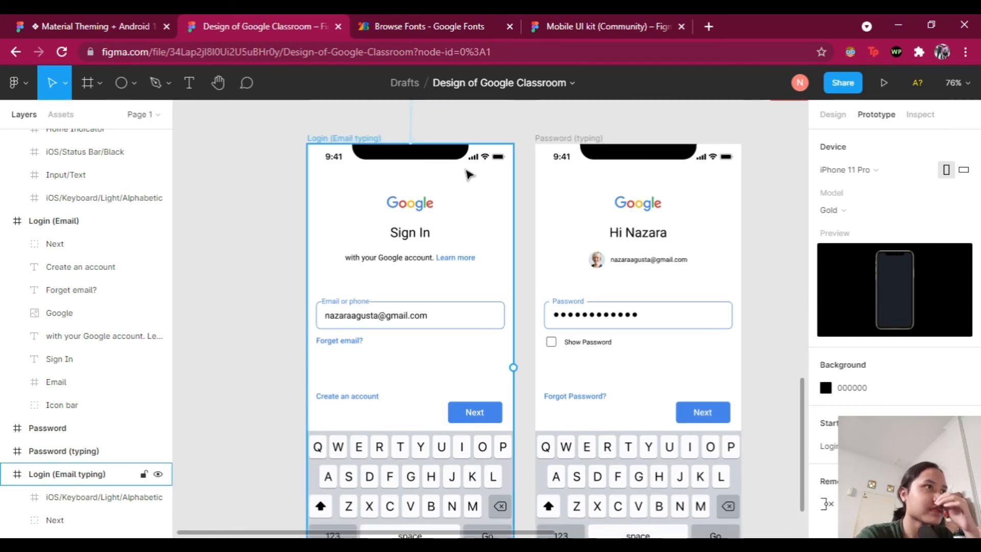
scroll(486, 256, down, 1)
click(388, 296)
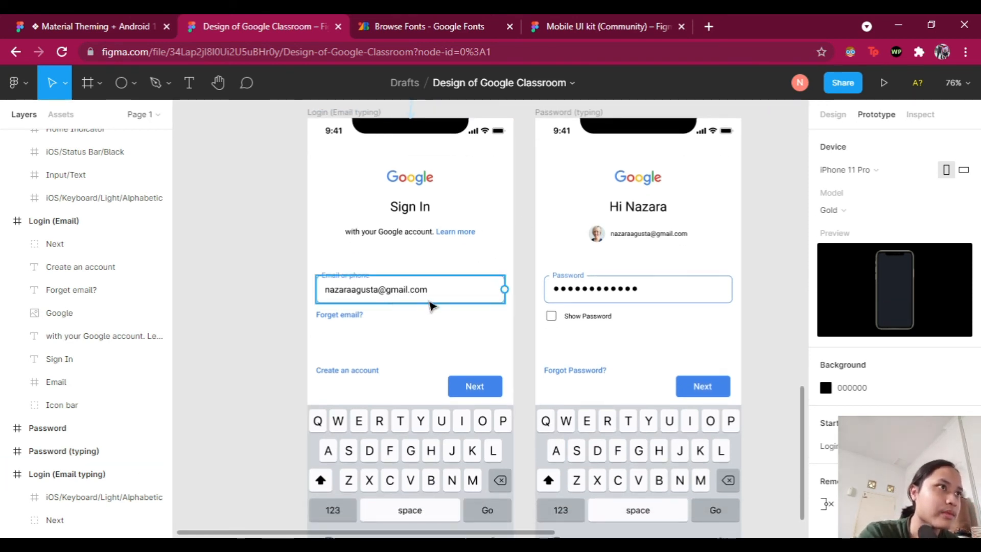
key(Escape)
key(Escape)
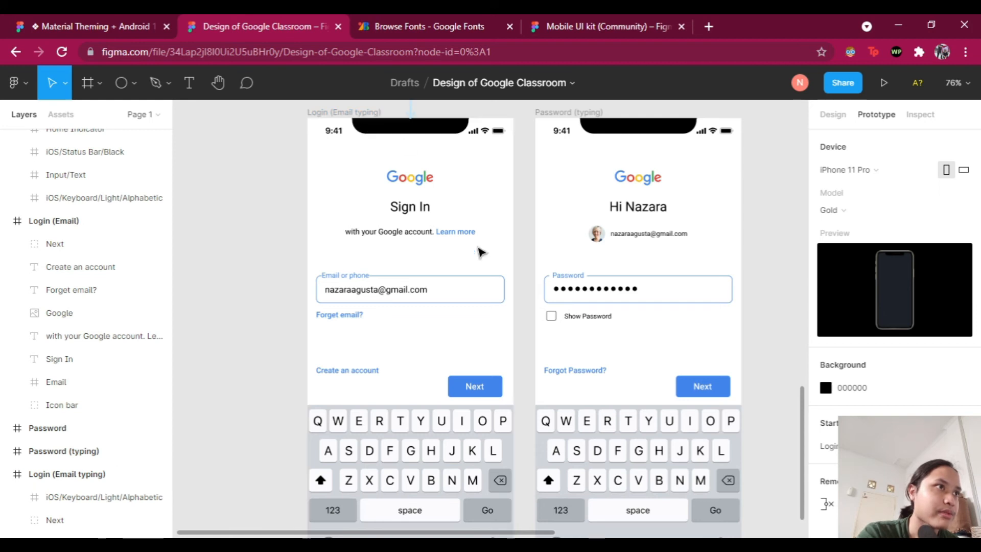
click(351, 302)
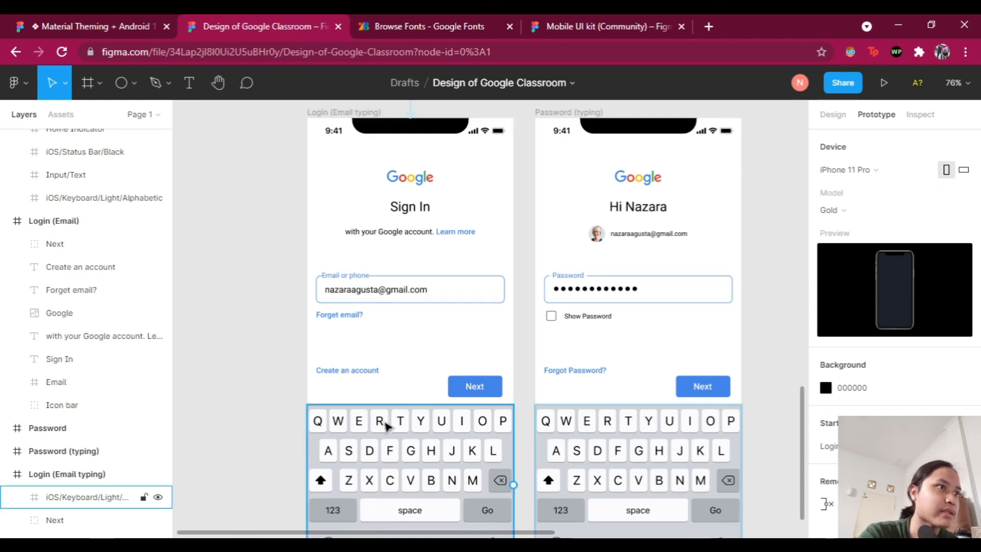
Step: Select the Next button on the Login (Email typing) screen
click(332, 114)
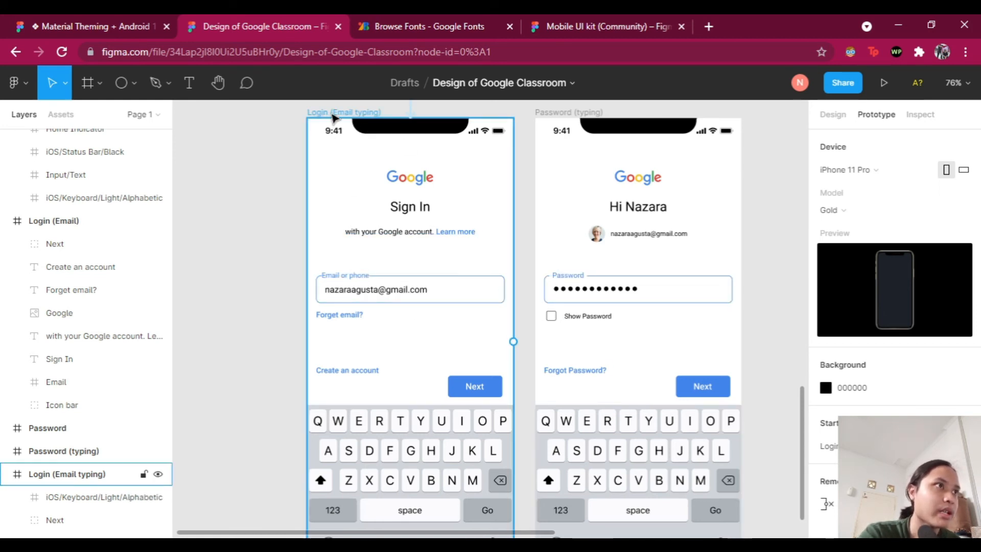
click(472, 390)
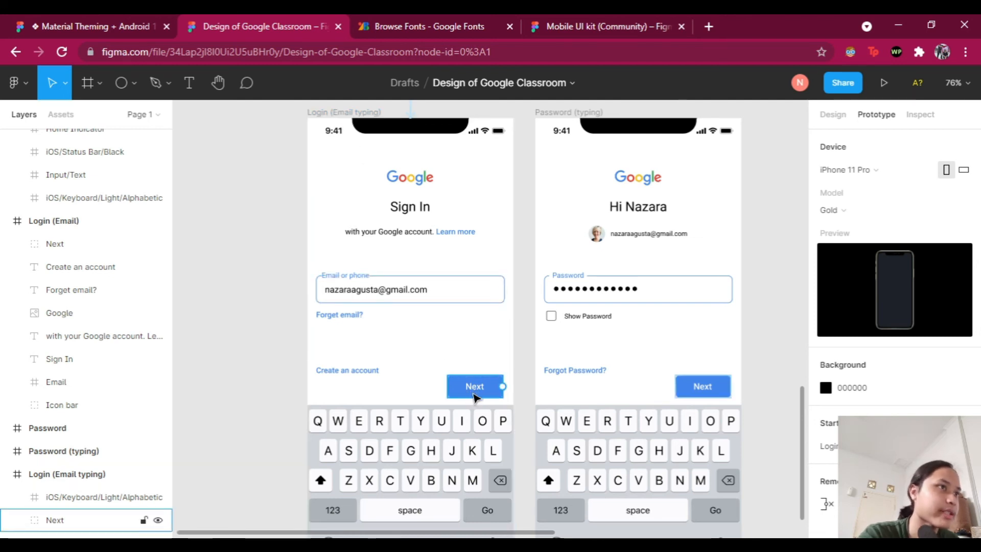
click(473, 373)
click(476, 384)
click(491, 392)
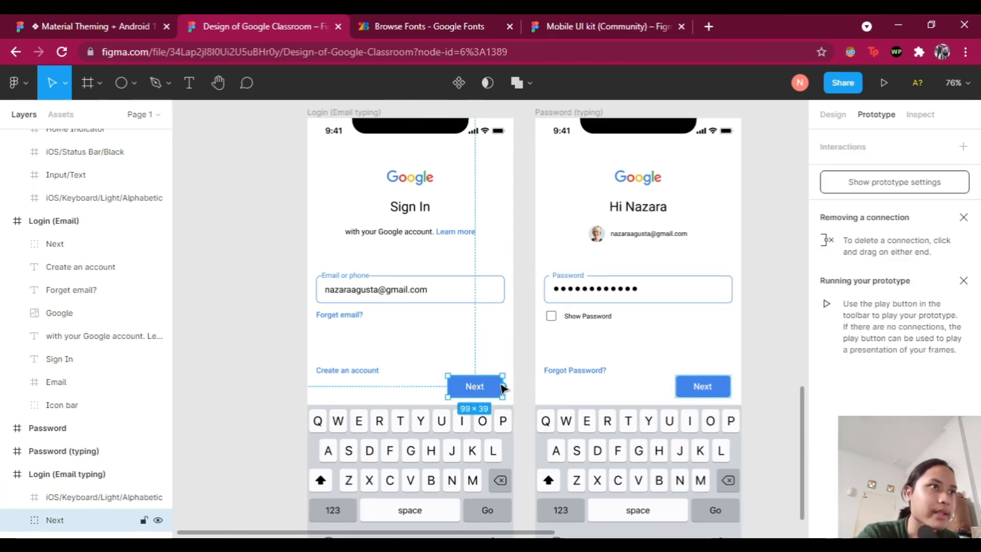
Step: Add an On tap interaction to Next that navigates to the Password screen
click(964, 148)
click(881, 173)
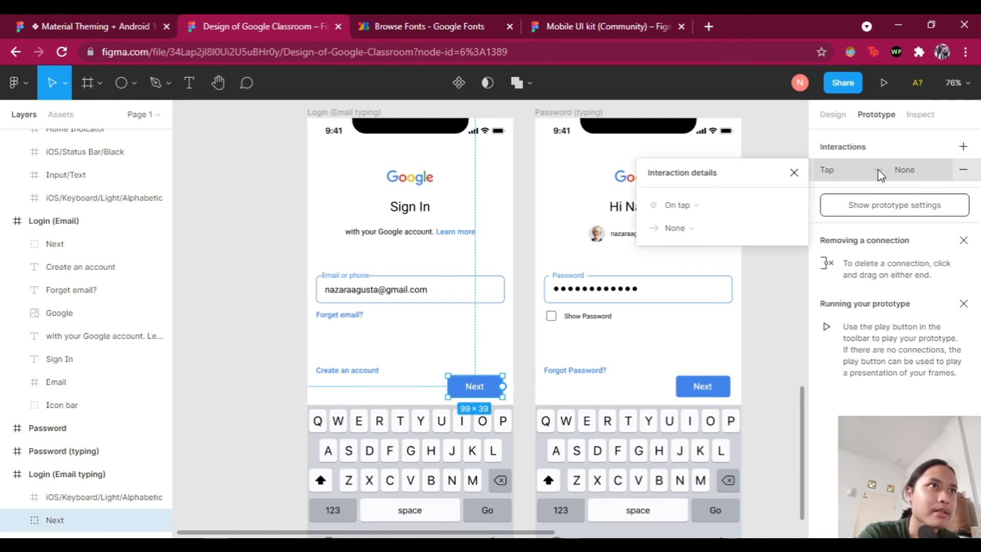
click(702, 231)
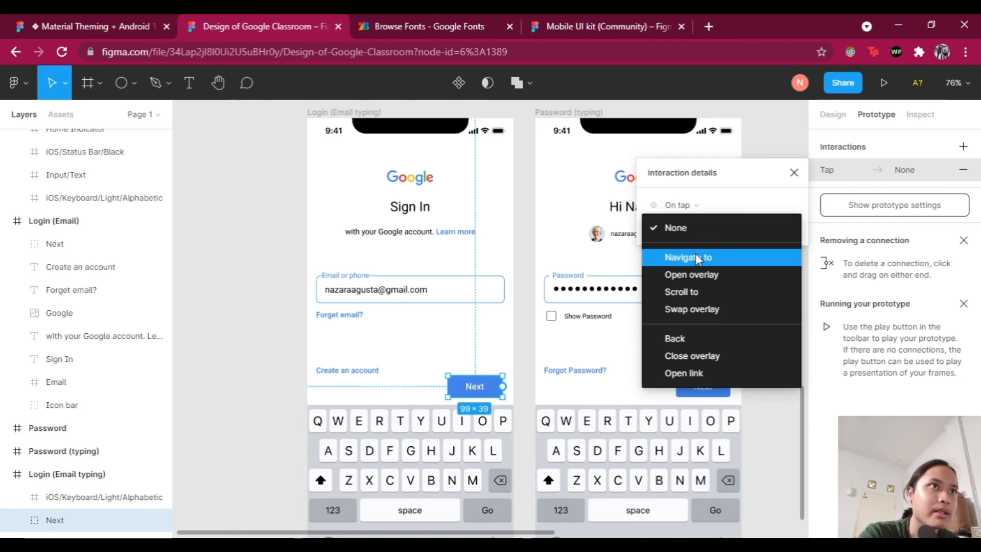
click(695, 254)
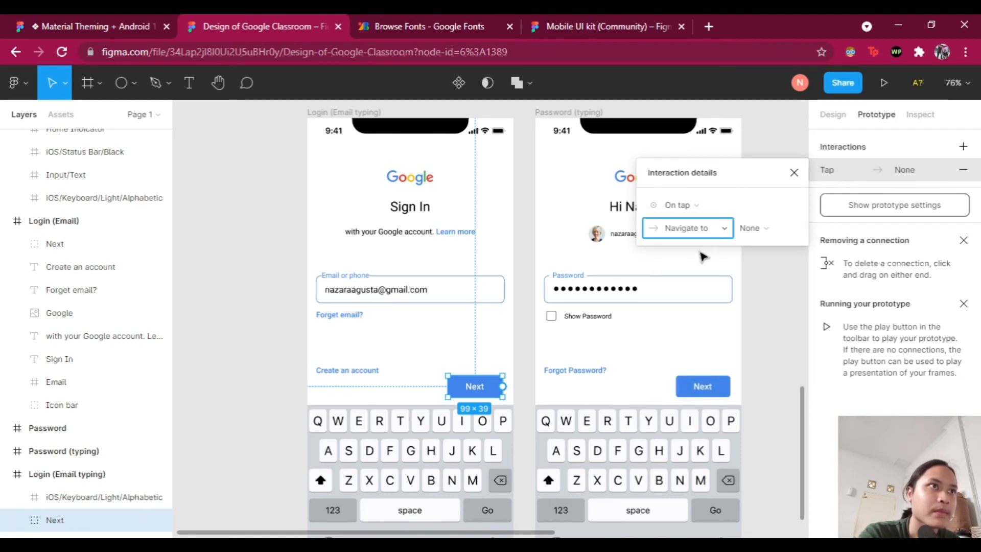
click(767, 231)
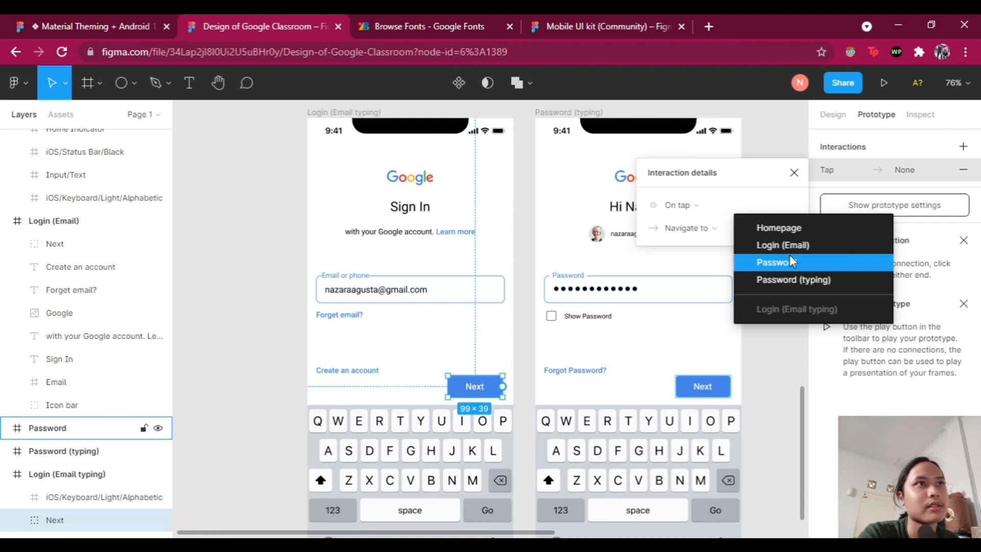
click(779, 263)
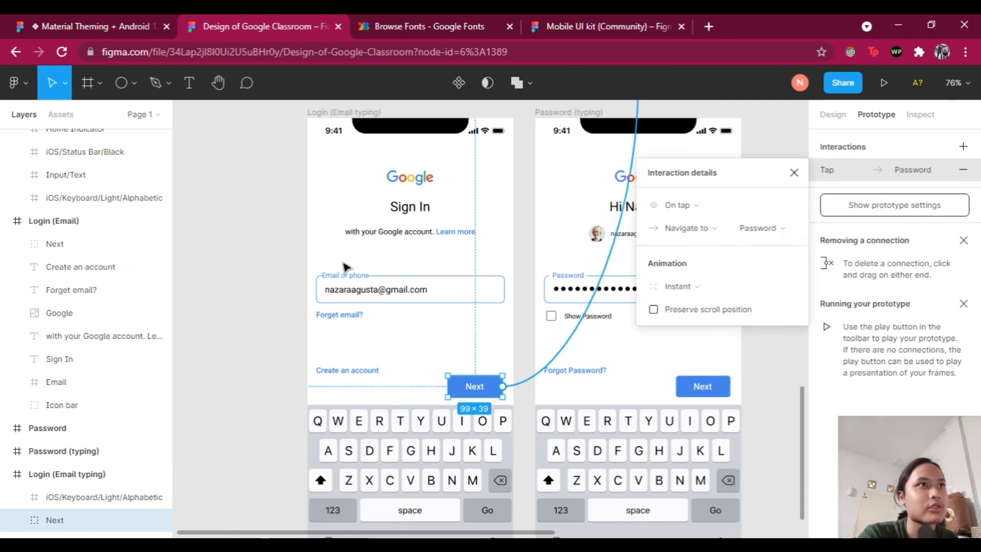
scroll(644, 258, up, 1)
scroll(710, 388, up, 2)
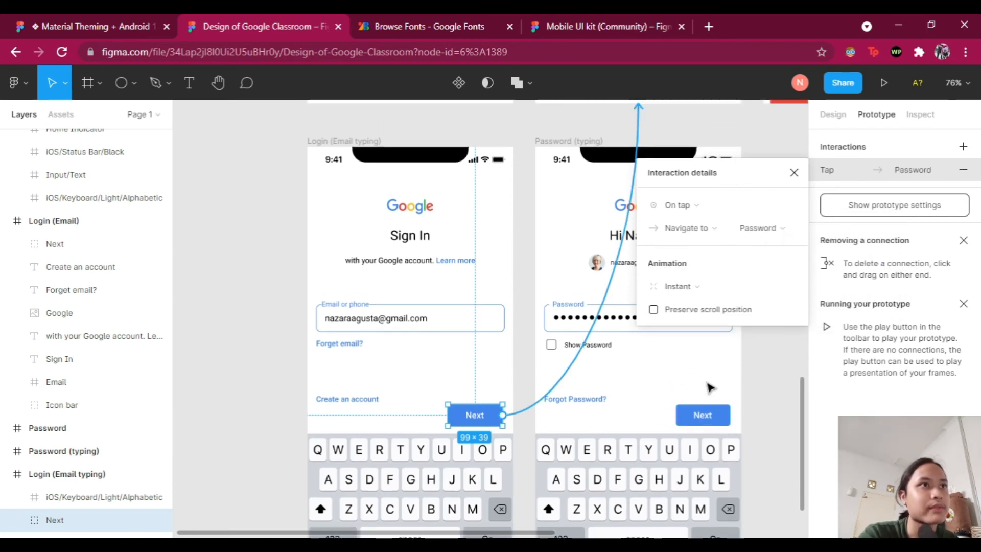
scroll(711, 388, up, 1)
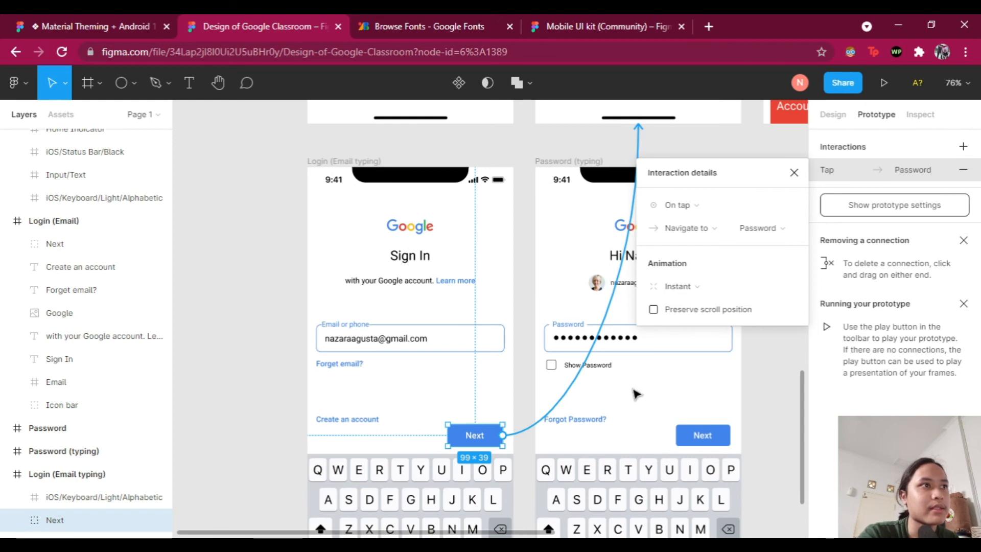
scroll(637, 393, up, 5)
scroll(645, 378, down, 6)
scroll(645, 378, down, 2)
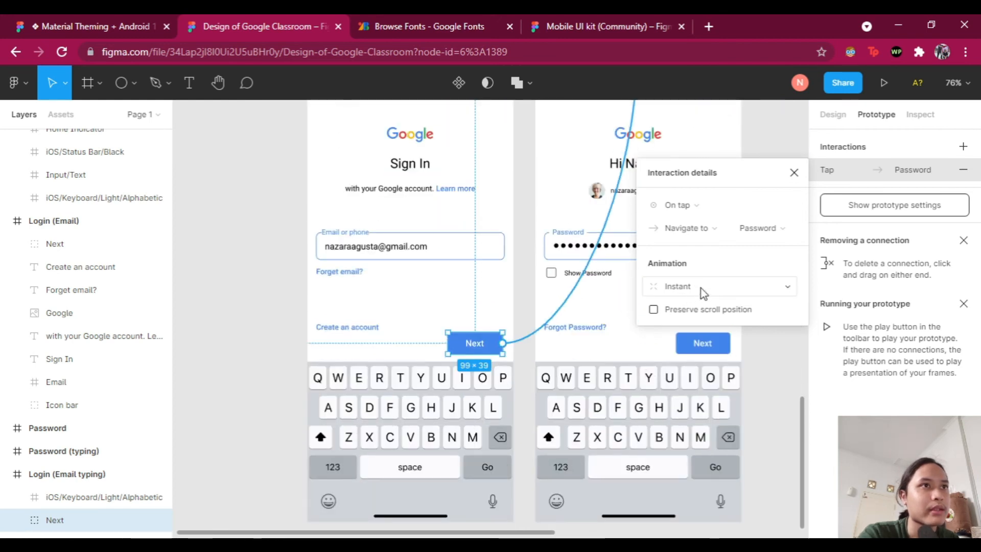
Step: Try Dissolve, Move in and Move out, then set the transition animation to Slide in
click(736, 290)
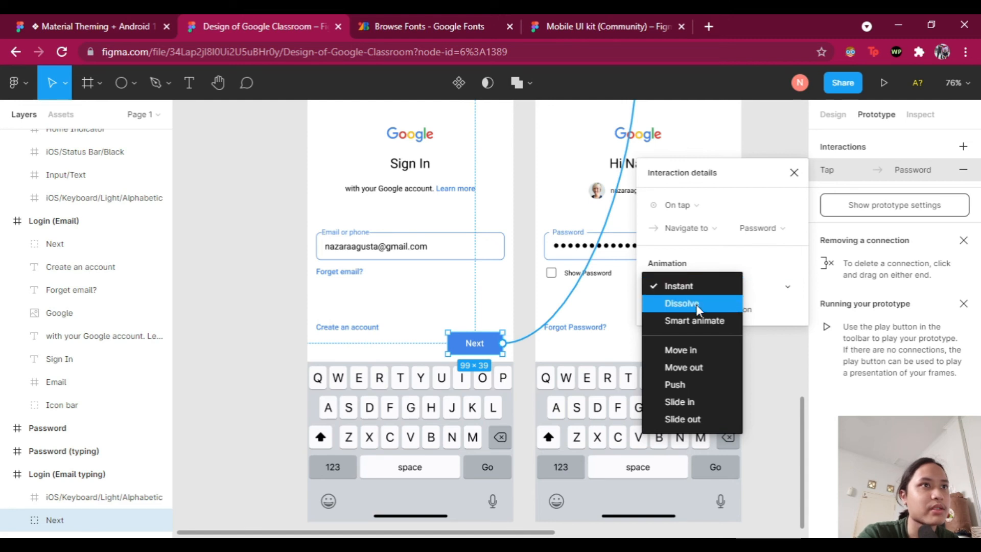
click(698, 306)
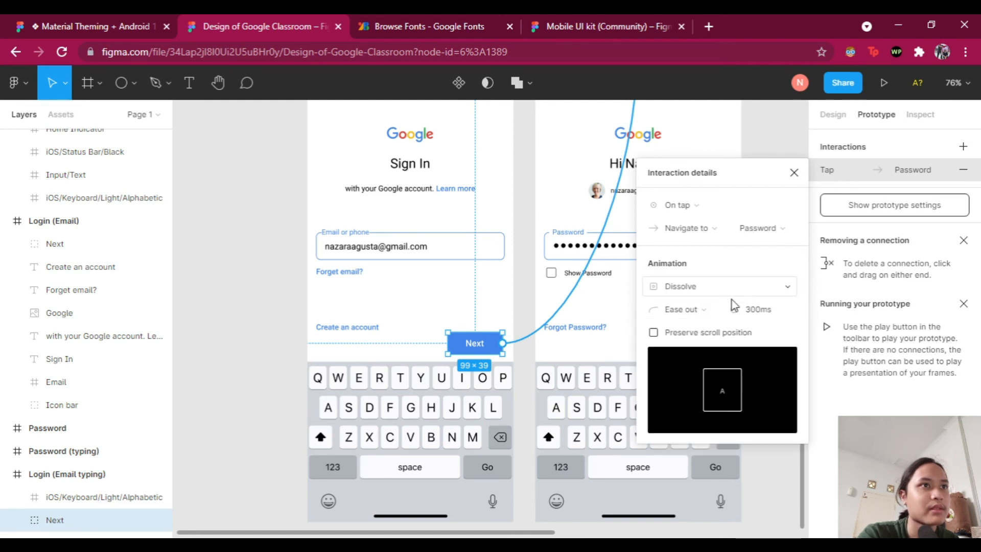
click(735, 287)
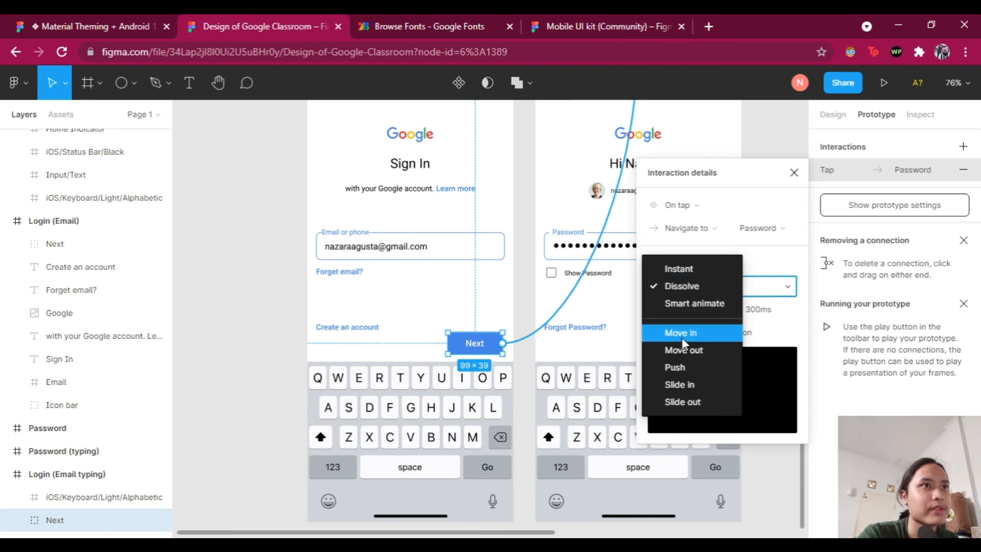
click(683, 334)
click(705, 295)
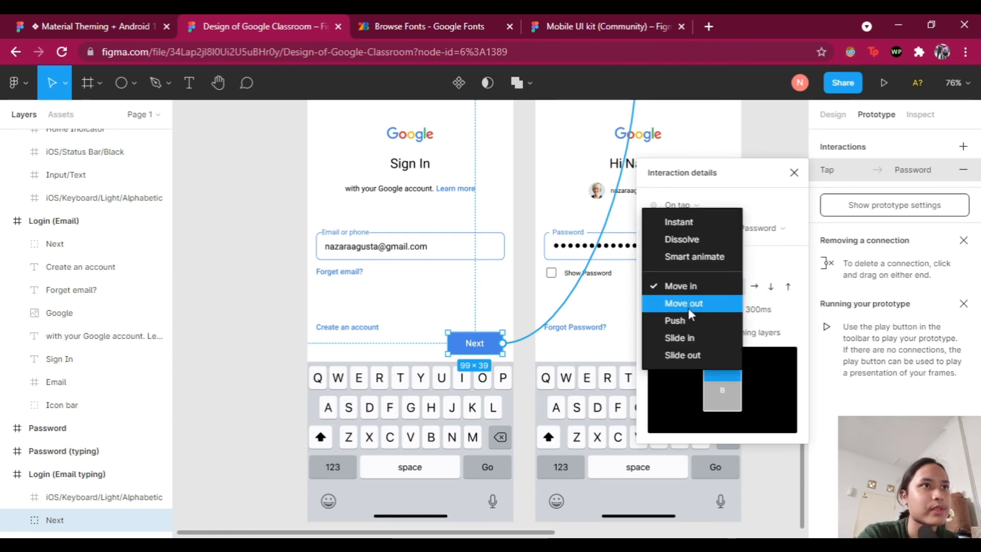
click(683, 286)
click(699, 307)
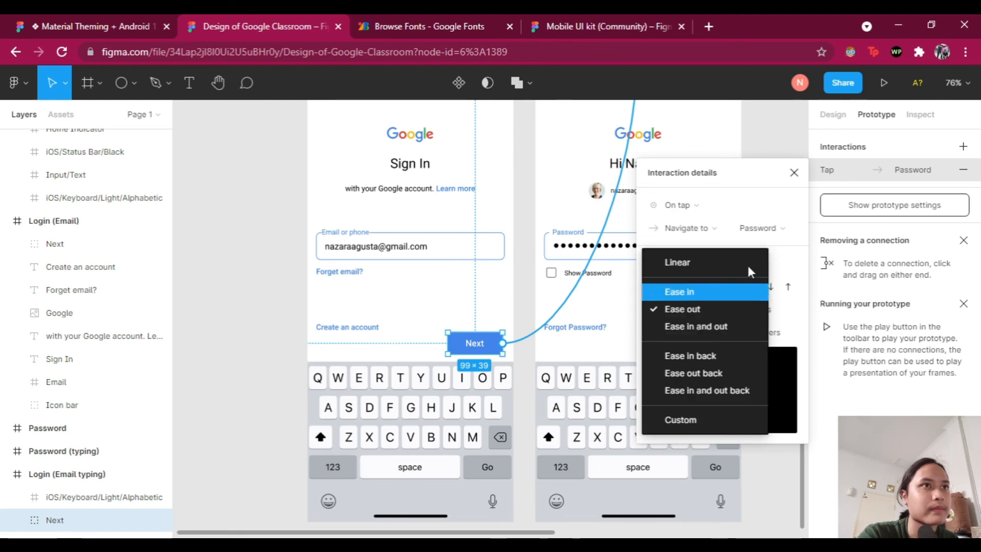
click(784, 259)
click(697, 289)
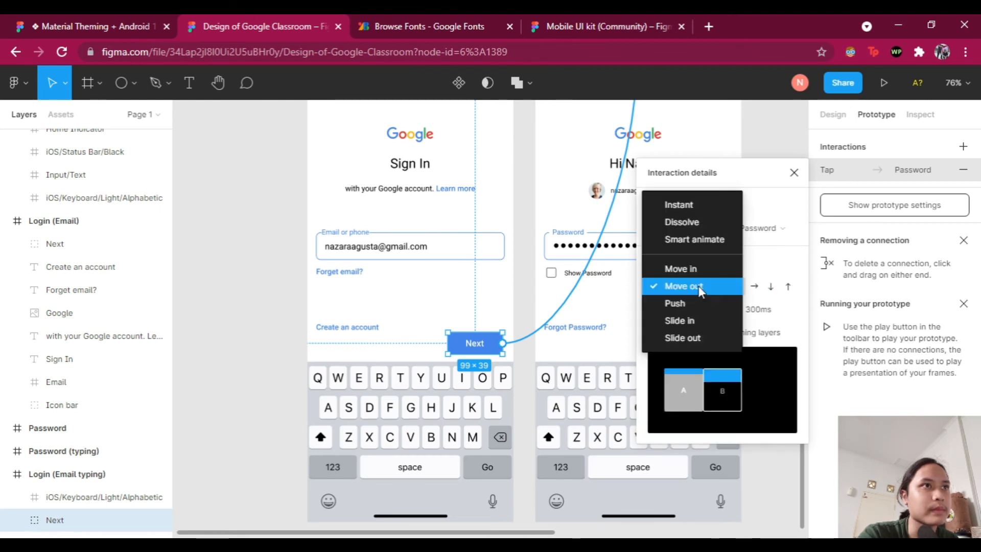
click(692, 318)
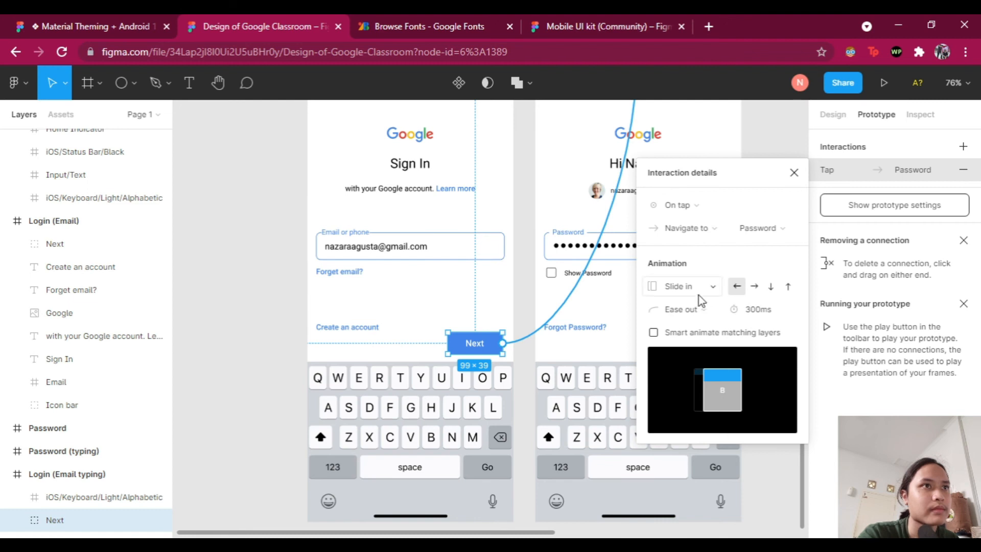
click(708, 289)
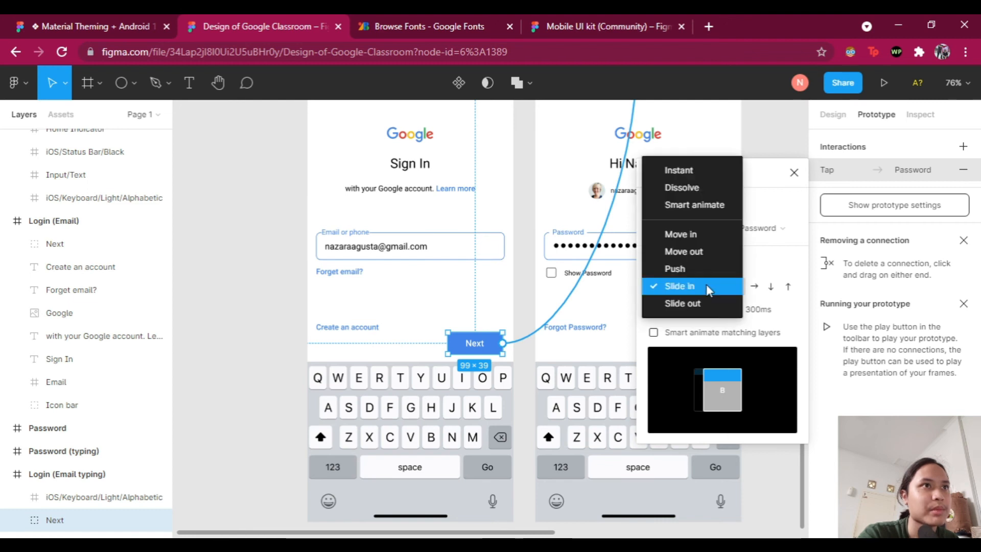
click(777, 262)
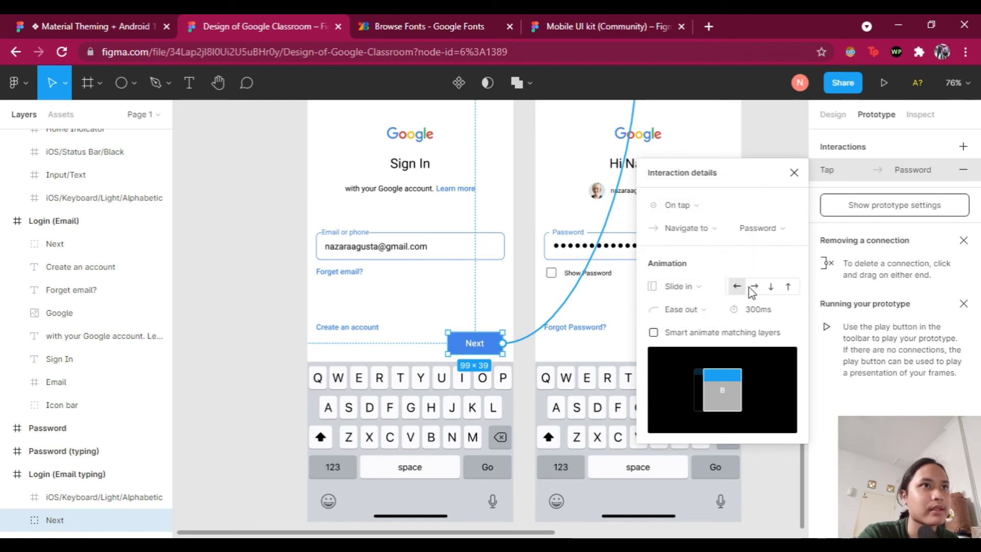
Step: Enter a 500ms duration, compare easing curves, and settle on Ease out back
click(767, 314)
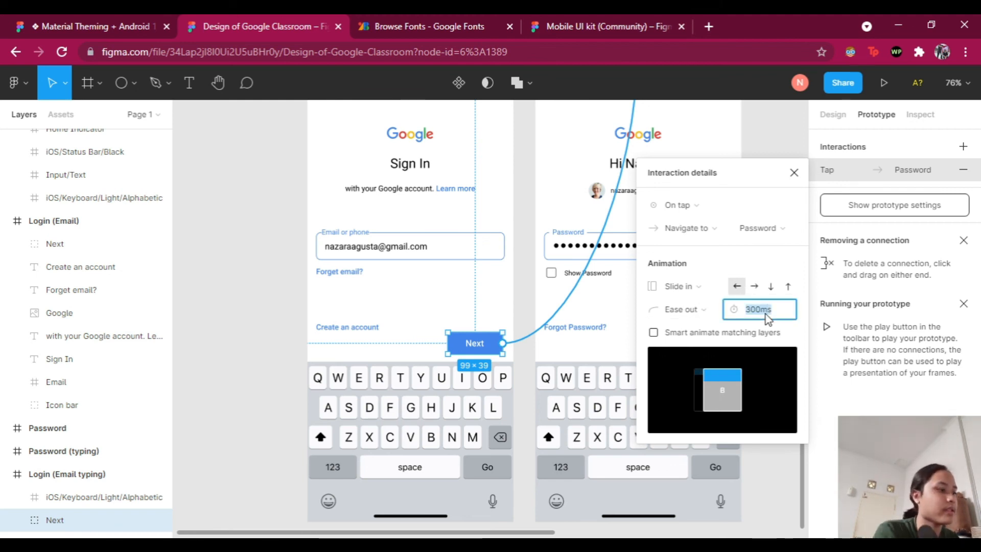
text(500)
key(Return)
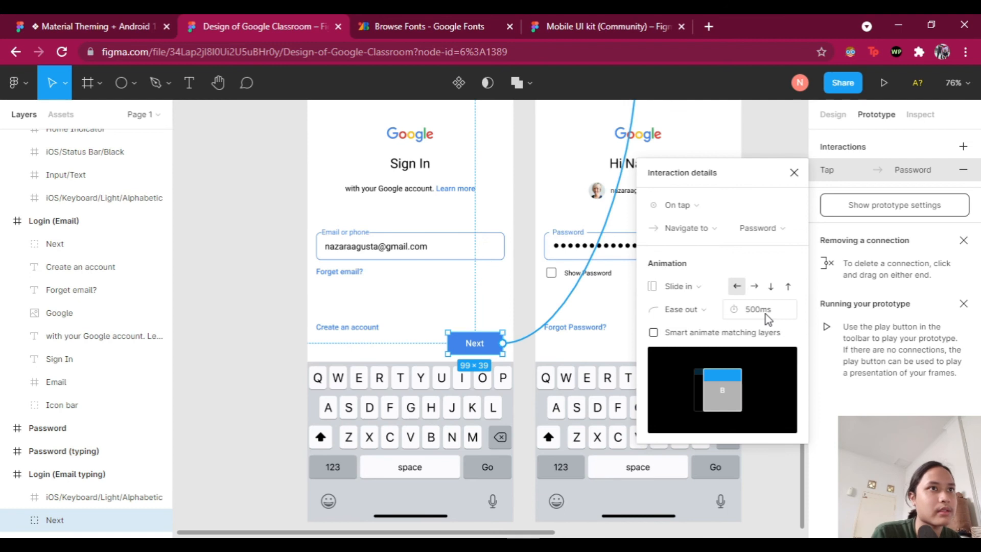
click(685, 309)
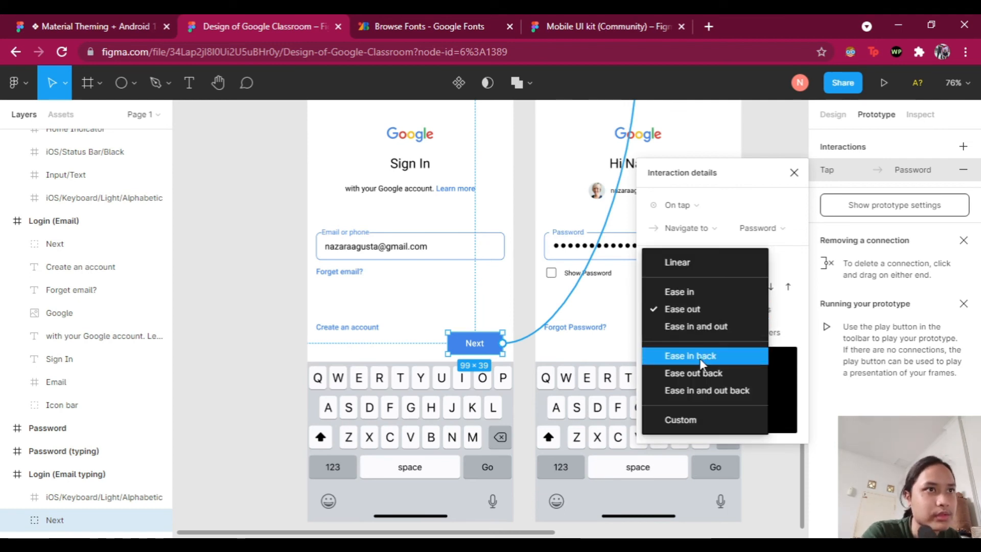
click(701, 327)
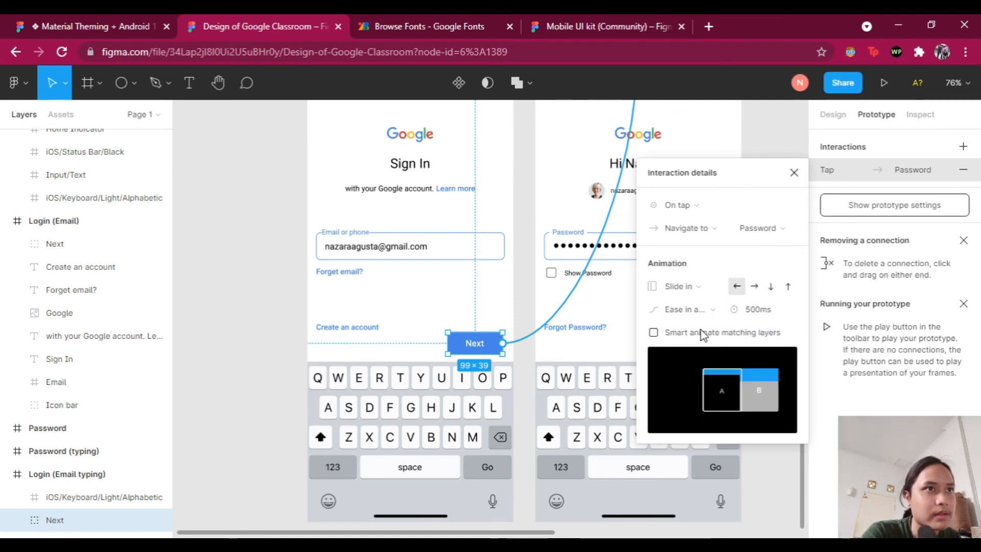
click(697, 309)
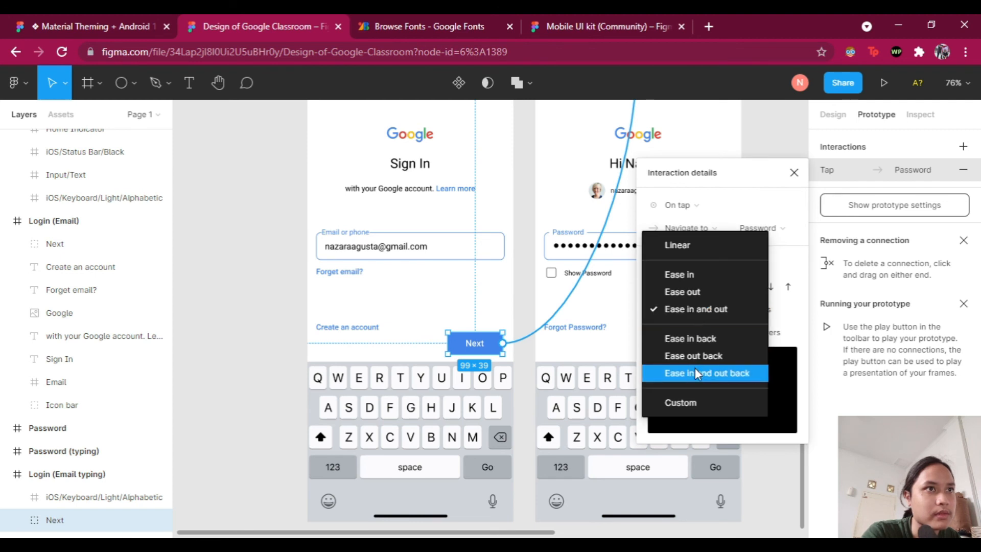
click(696, 371)
click(698, 320)
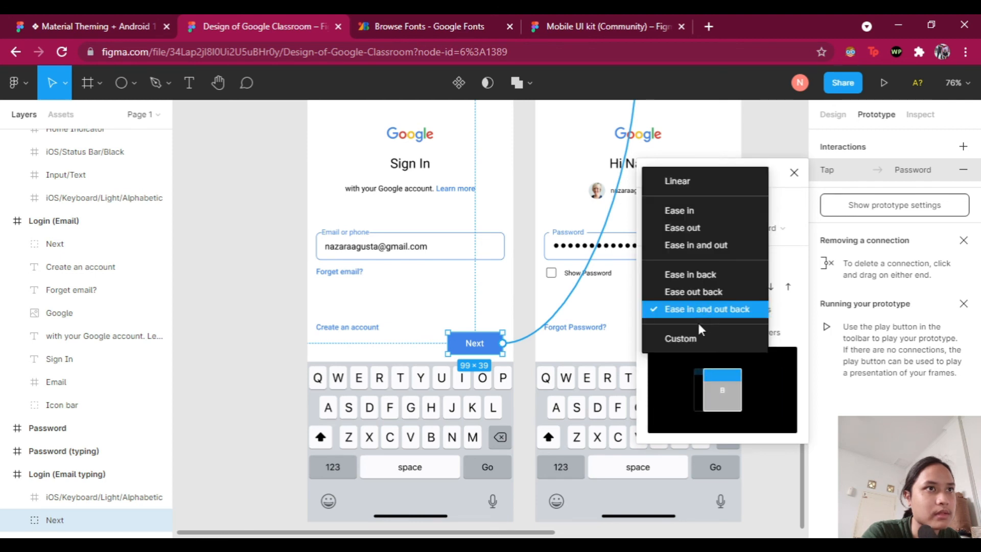
click(697, 293)
click(708, 307)
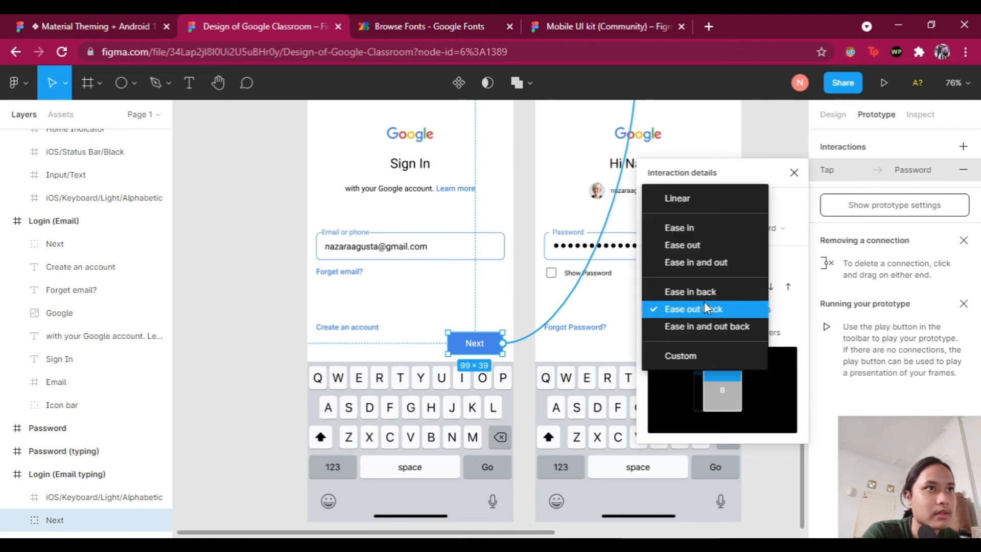
click(702, 294)
click(705, 313)
click(701, 324)
Step: Change the transition duration to 800ms and close the interaction details
click(757, 311)
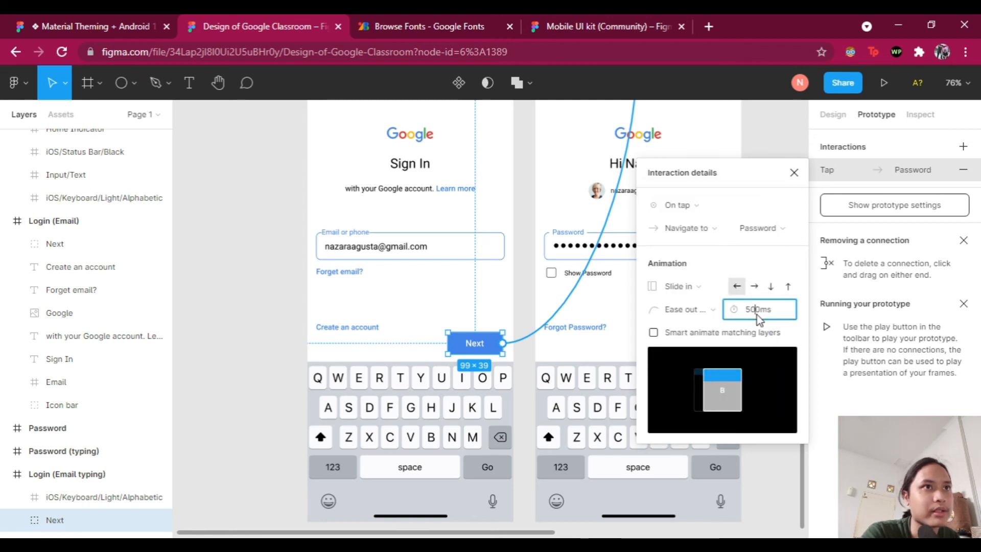
text(600)
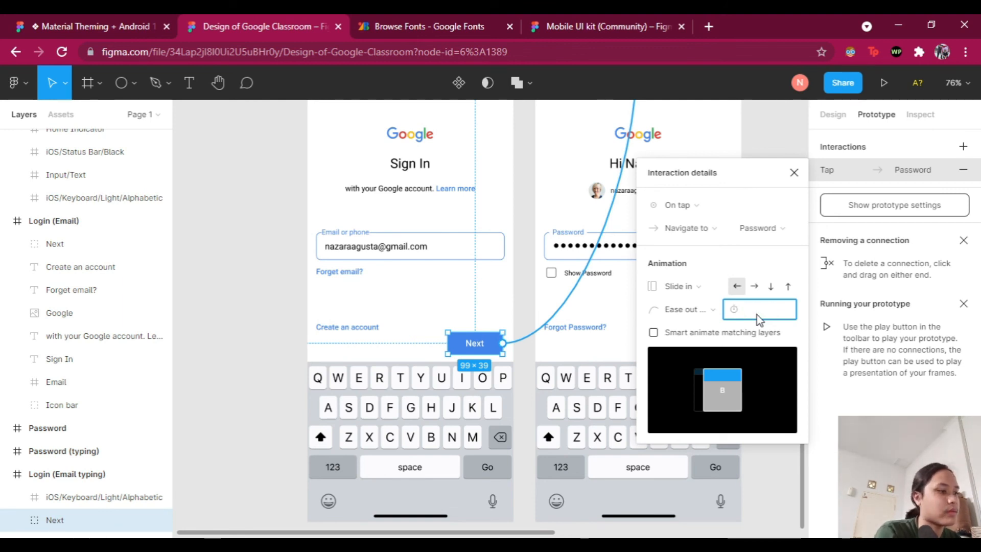
key(Return)
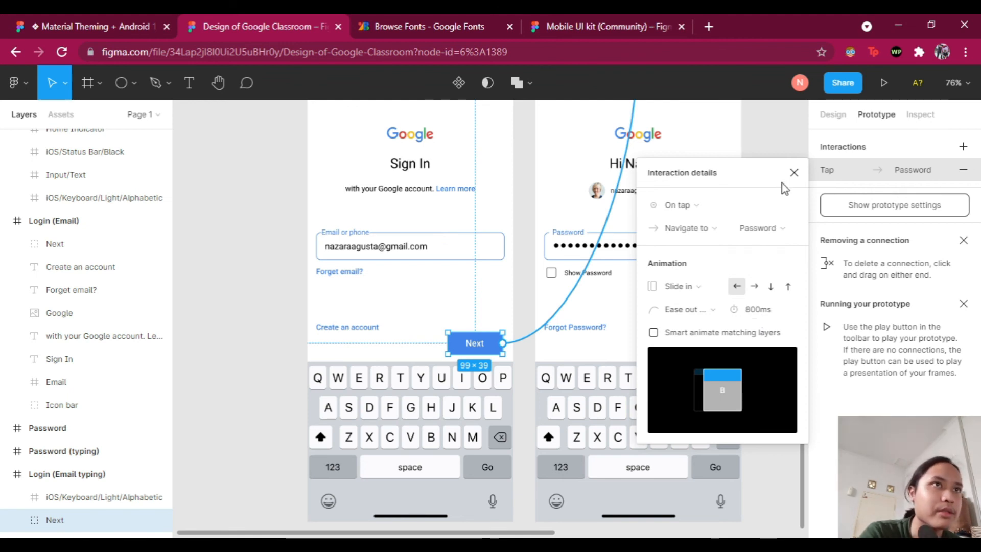
click(794, 173)
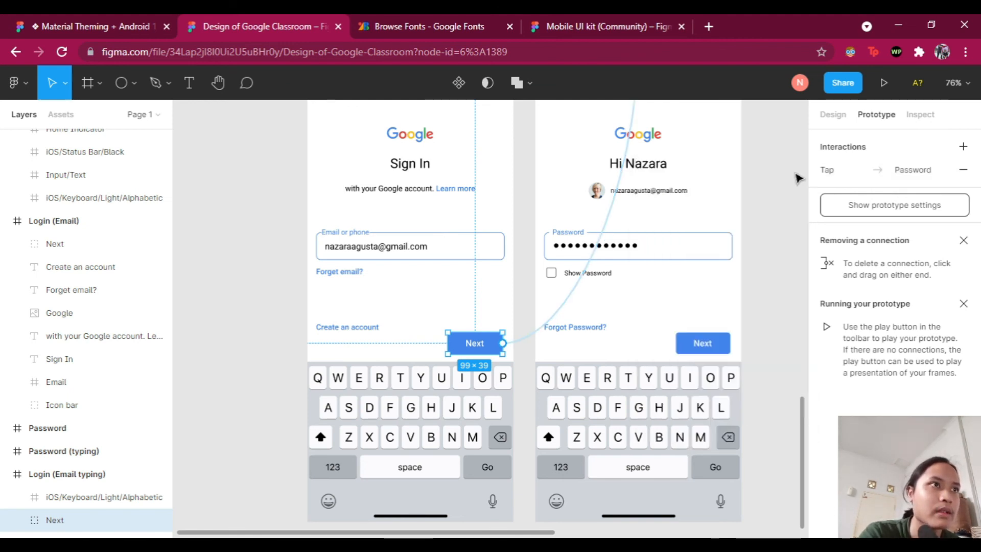
Step: Select the empty password field on the Password screen
scroll(767, 215, up, 10)
scroll(746, 228, up, 1)
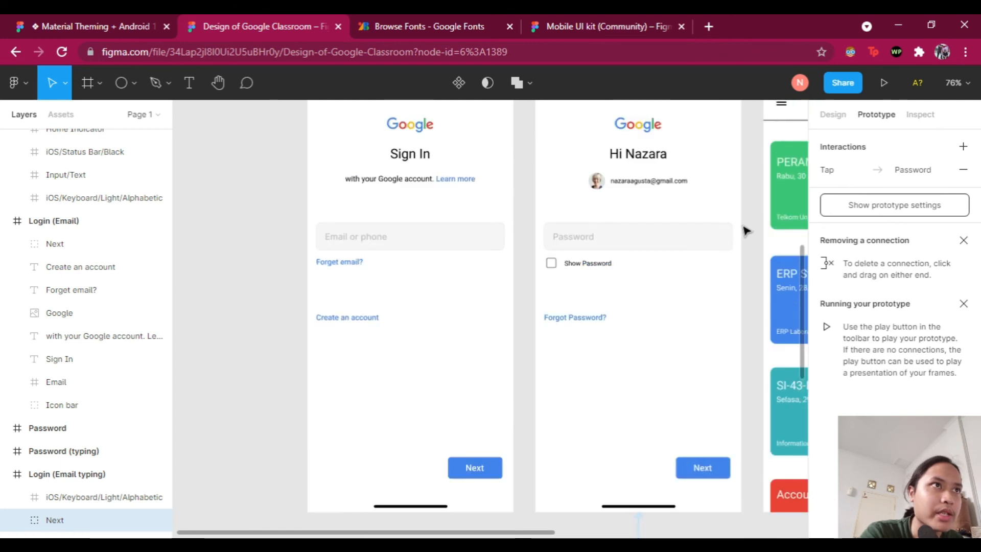
scroll(716, 281, down, 7)
scroll(680, 356, up, 1)
scroll(680, 356, up, 8)
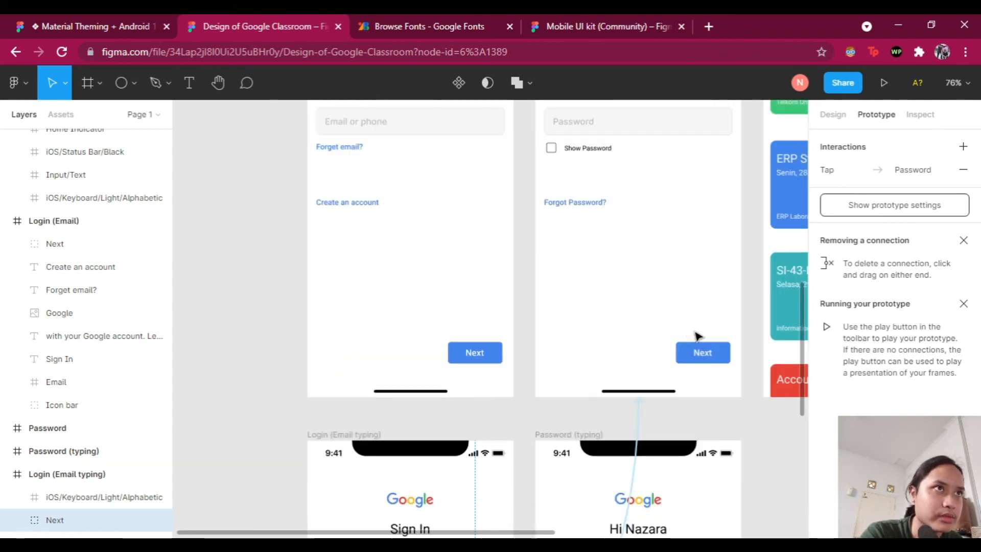
scroll(675, 195, right, 1)
scroll(596, 228, right, 1)
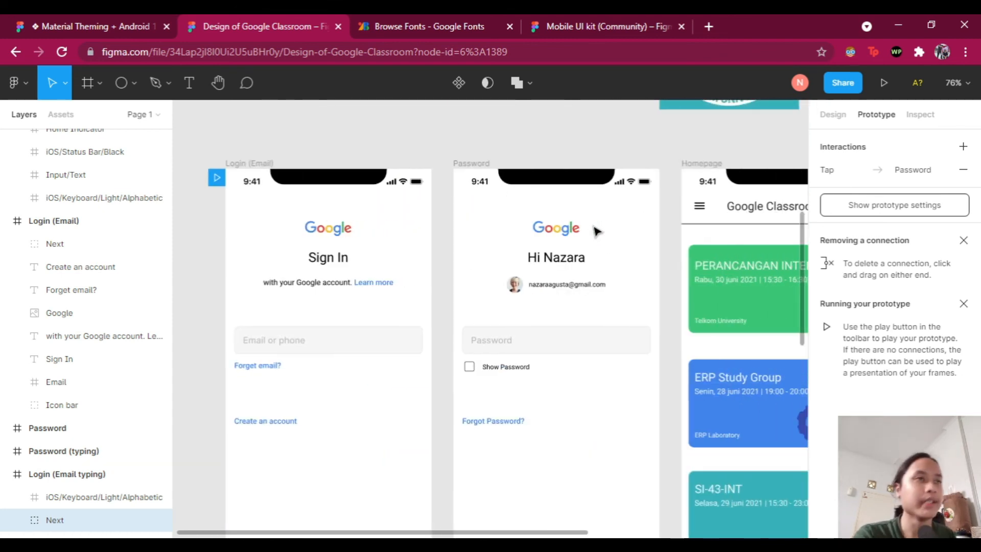
scroll(532, 216, right, 1)
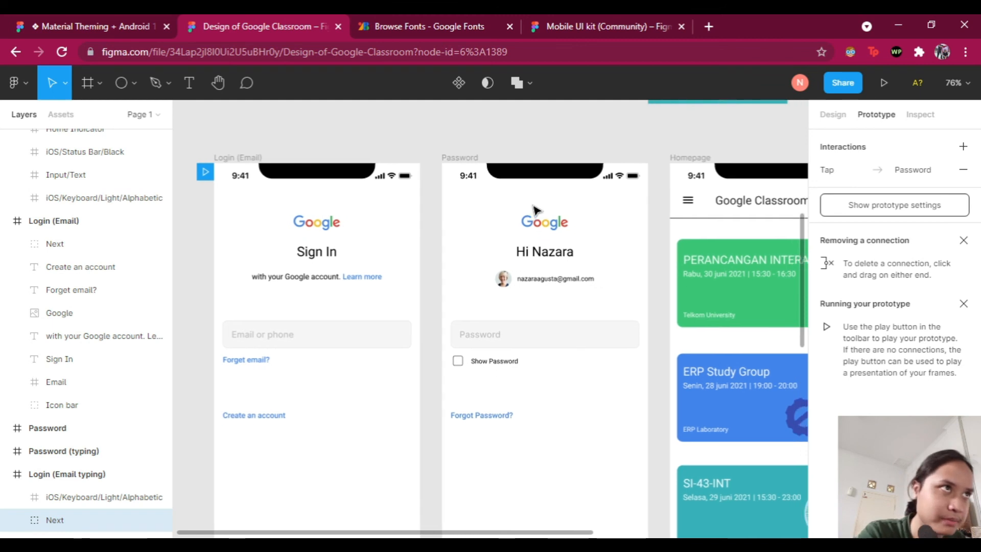
click(449, 162)
scroll(587, 194, down, 1)
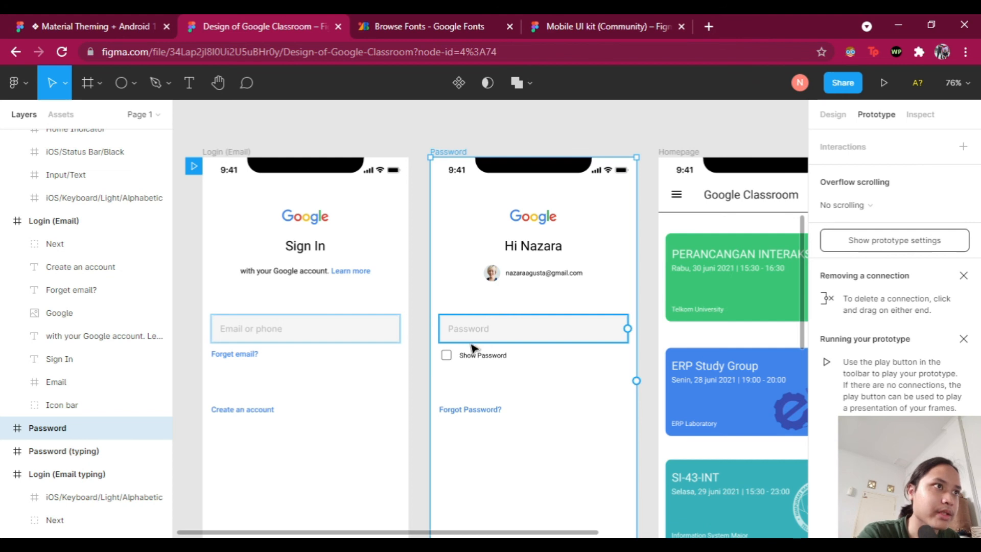
scroll(582, 339, down, 1)
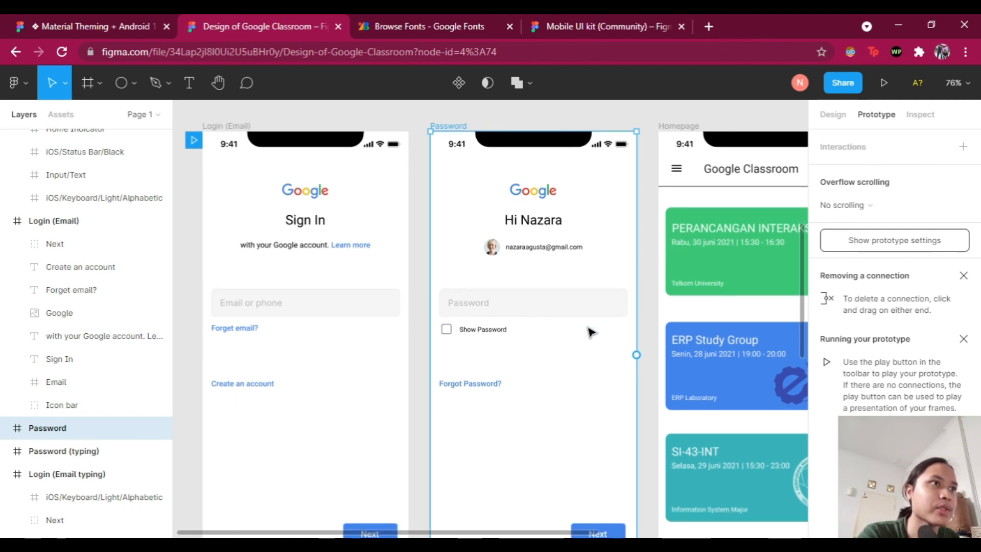
click(546, 306)
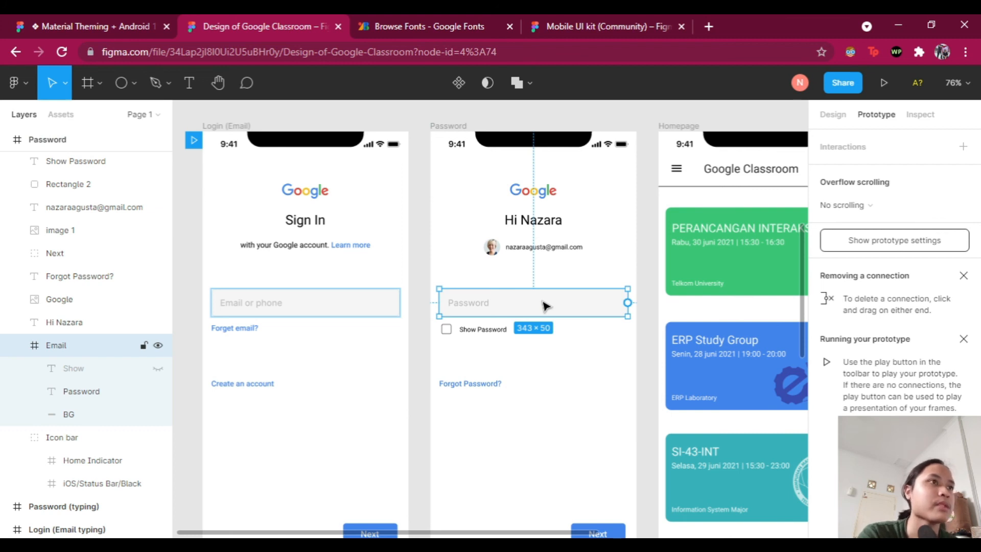
Step: Add an On tap interaction that navigates to the Password (typing) screen
scroll(547, 297, down, 1)
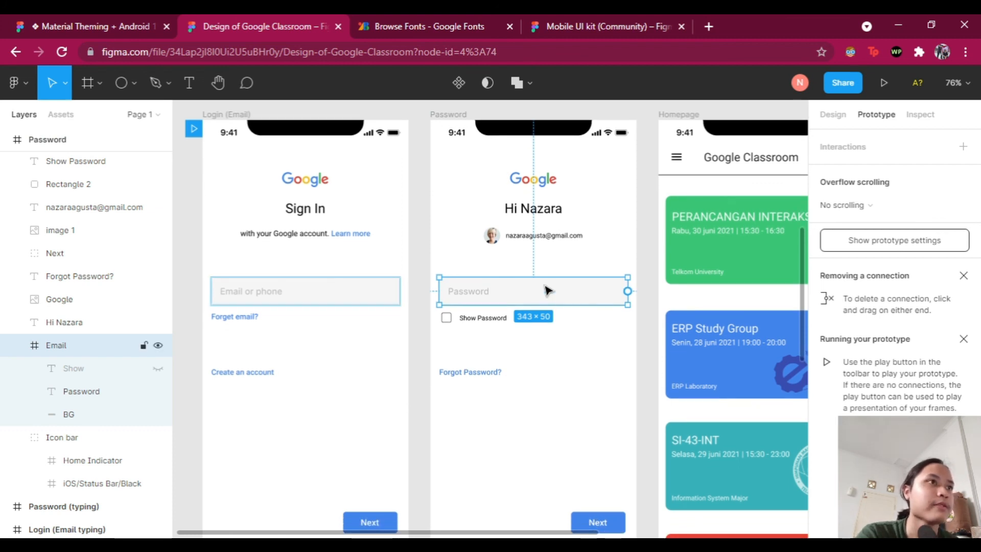
click(964, 146)
click(898, 169)
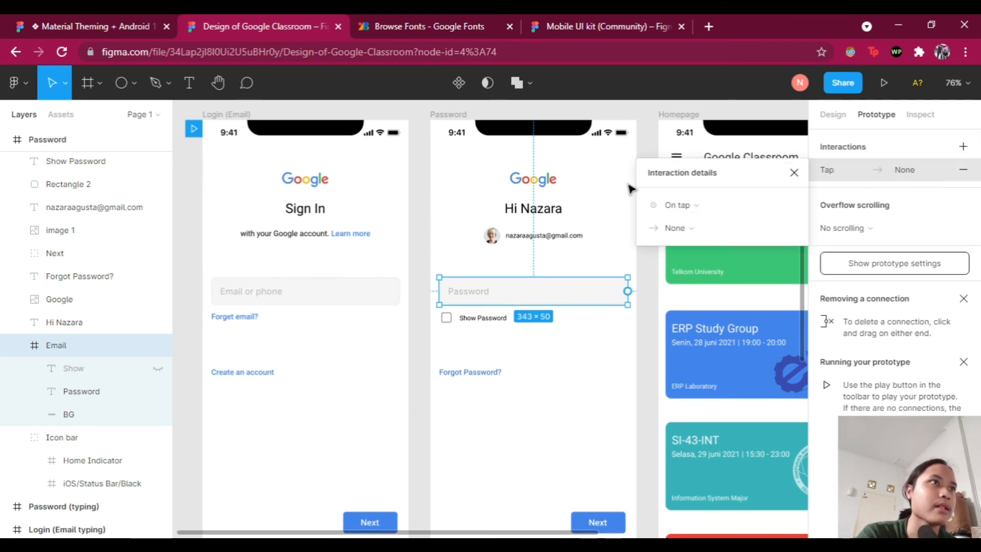
click(706, 228)
click(703, 258)
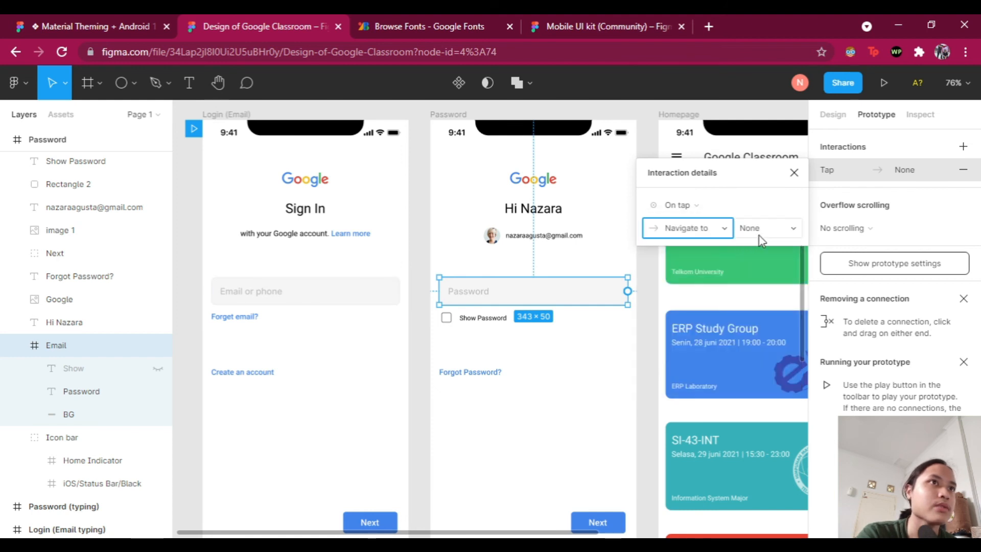
click(762, 238)
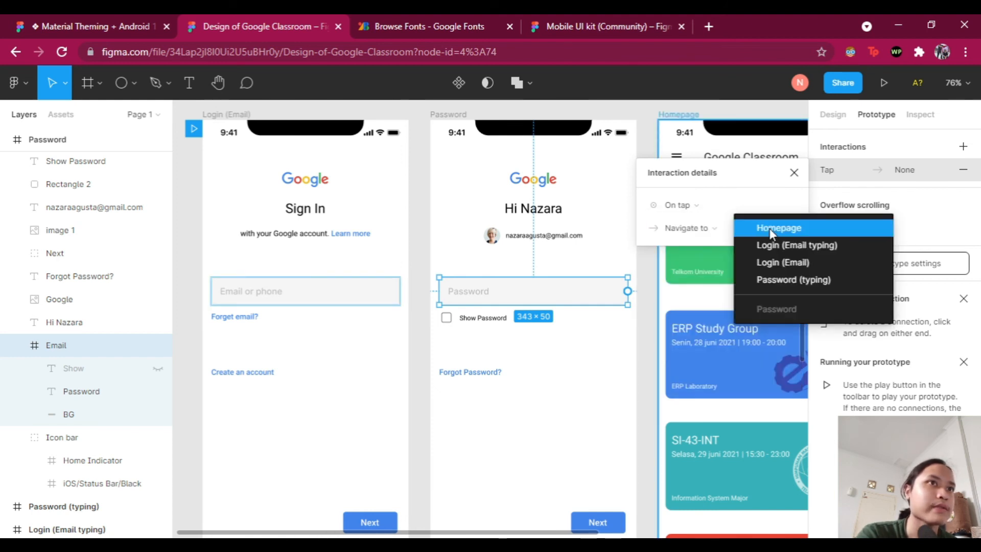
click(780, 282)
scroll(654, 376, down, 8)
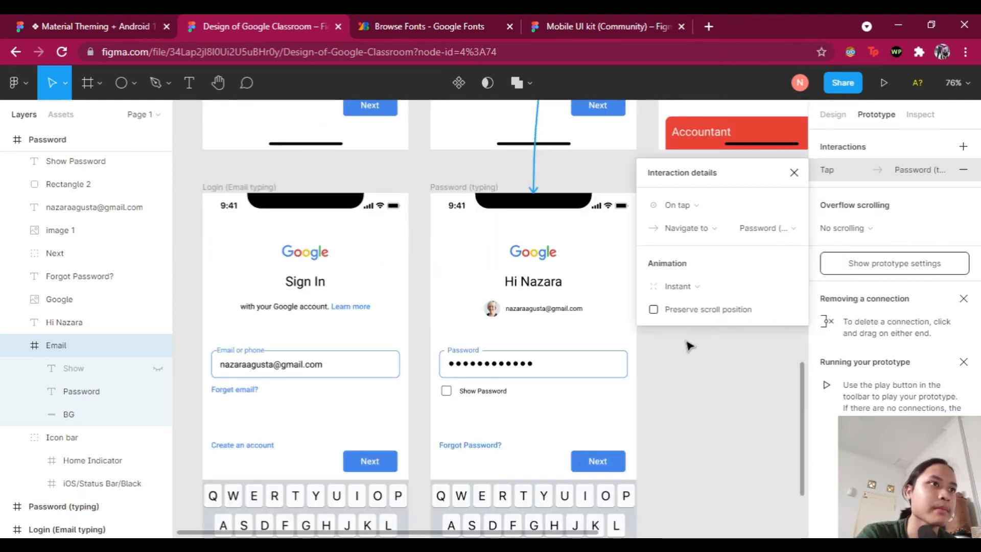
click(741, 367)
Step: Select the Next button on the Password (typing) screen
scroll(713, 345, up, 5)
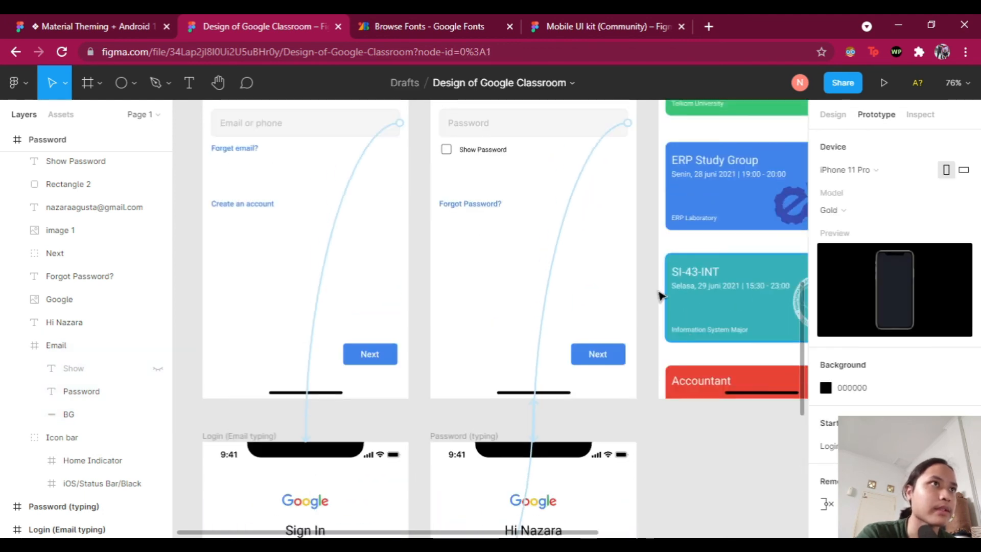
scroll(660, 293, down, 2)
scroll(660, 295, down, 3)
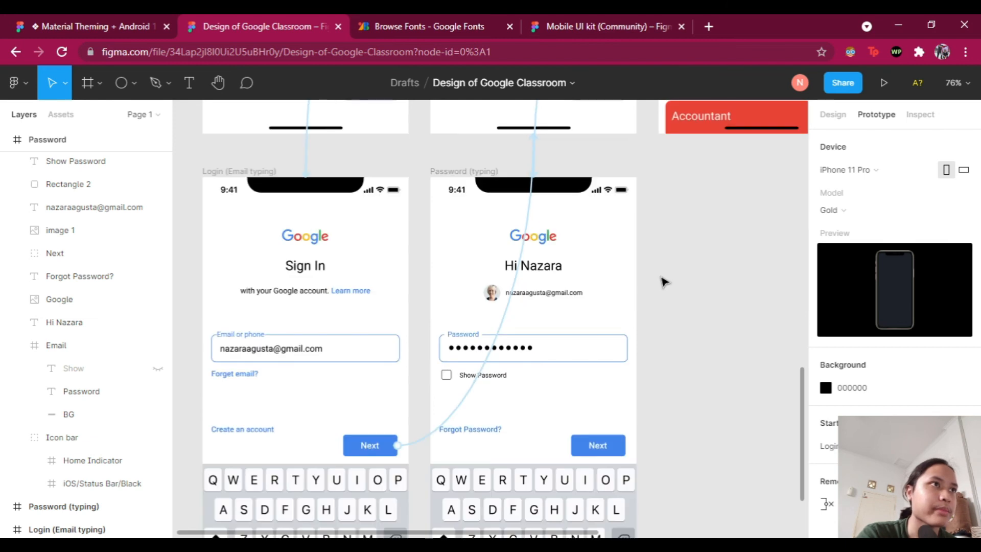
scroll(660, 287, down, 1)
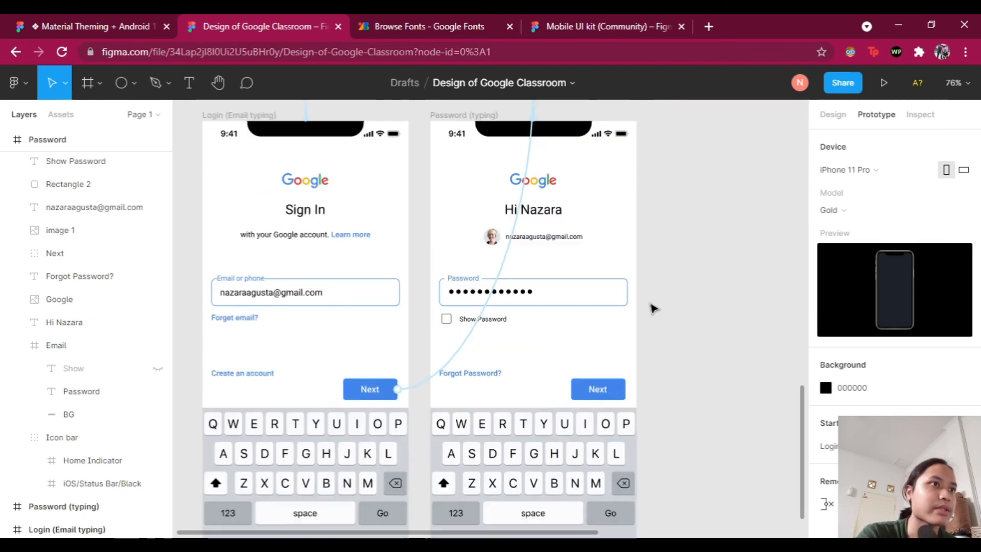
click(607, 392)
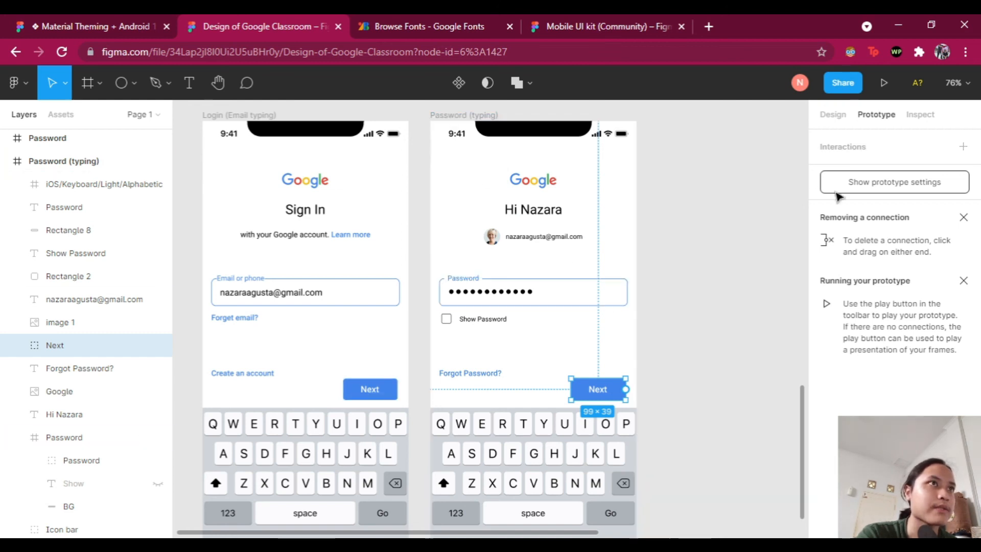
Step: Add an On tap interaction on Next that navigates to the Homepage screen
click(964, 148)
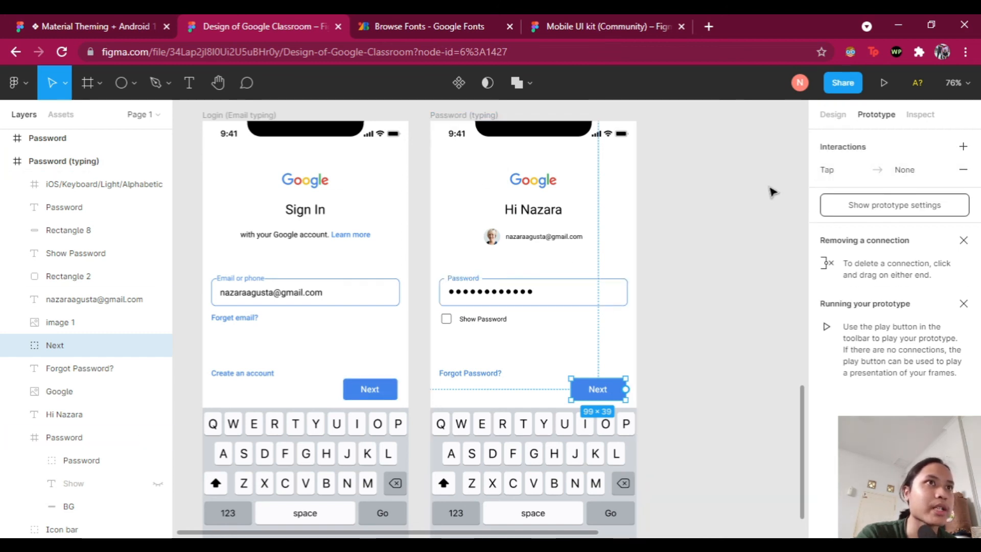
click(871, 174)
click(736, 225)
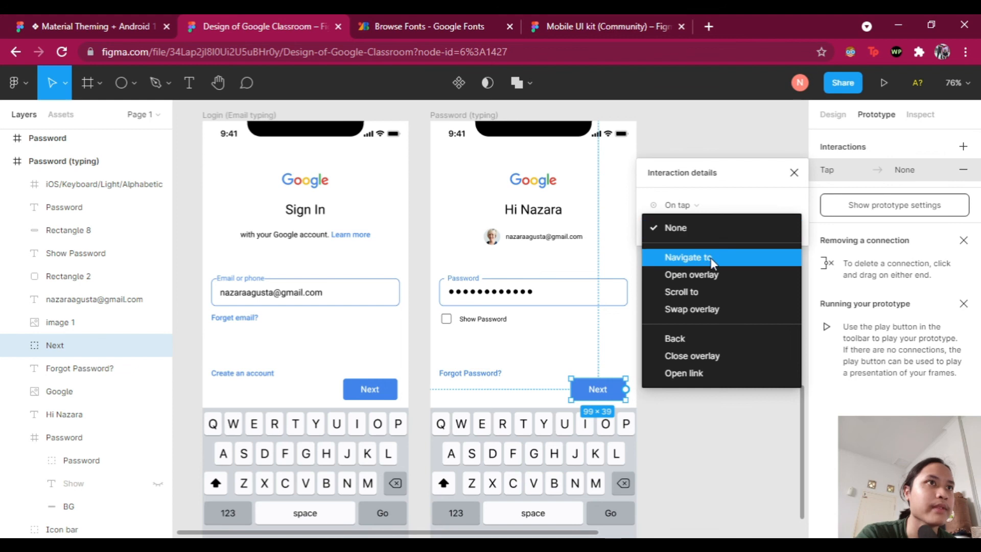
click(707, 255)
click(769, 226)
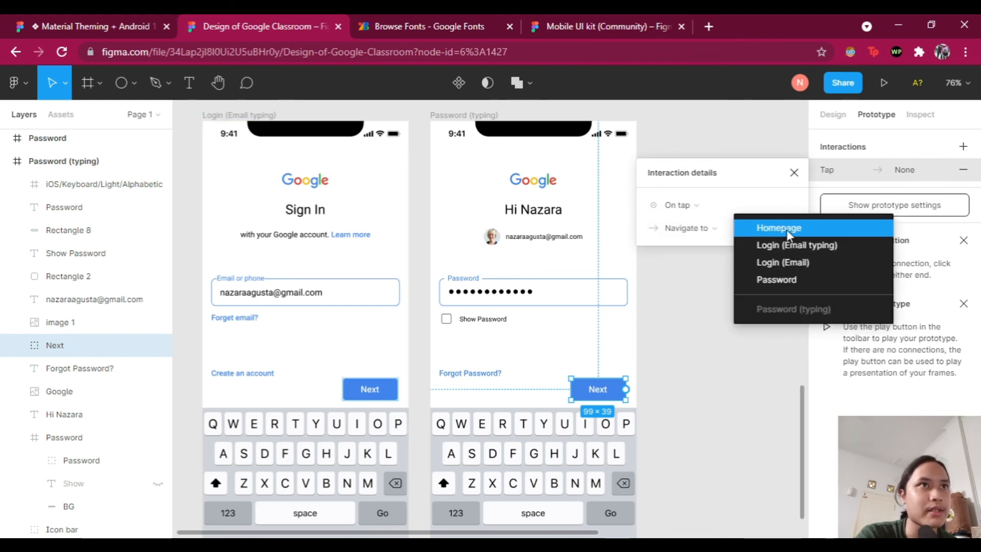
click(784, 228)
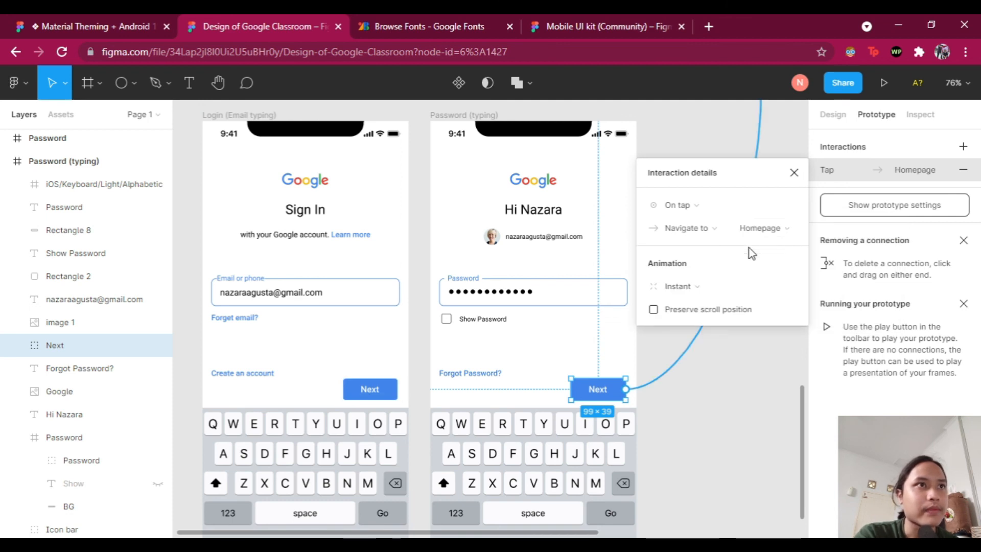
Step: Animate the transition with an upward Slide in
click(735, 290)
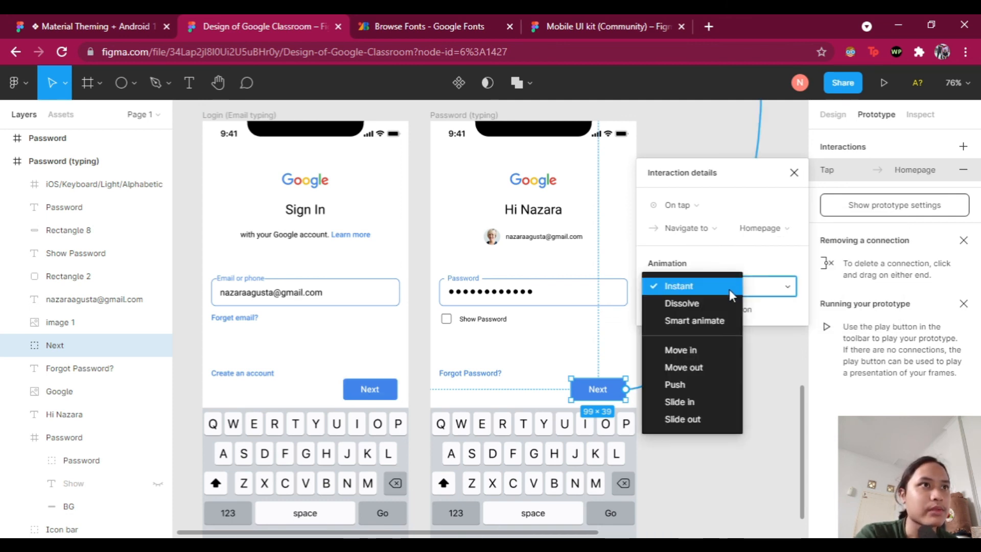
click(693, 405)
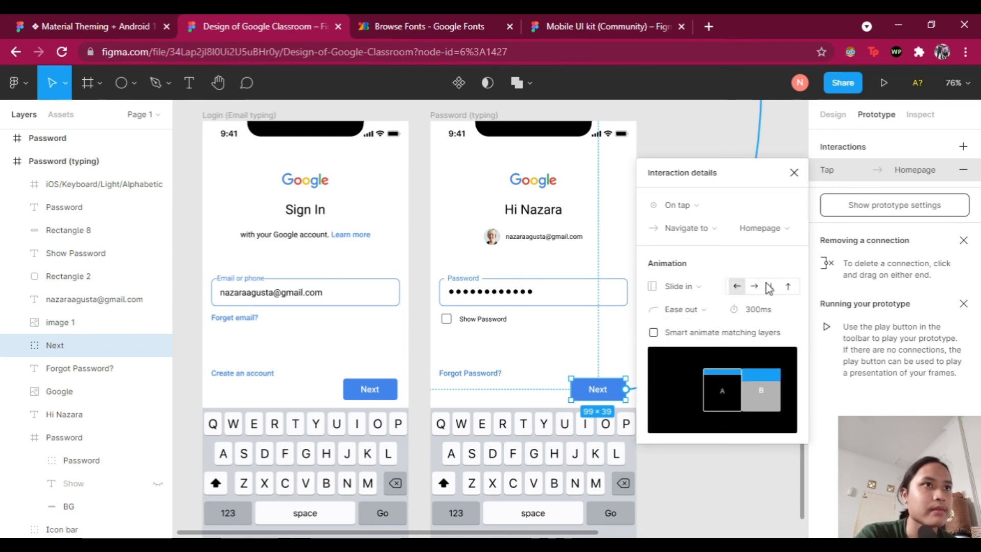
click(788, 287)
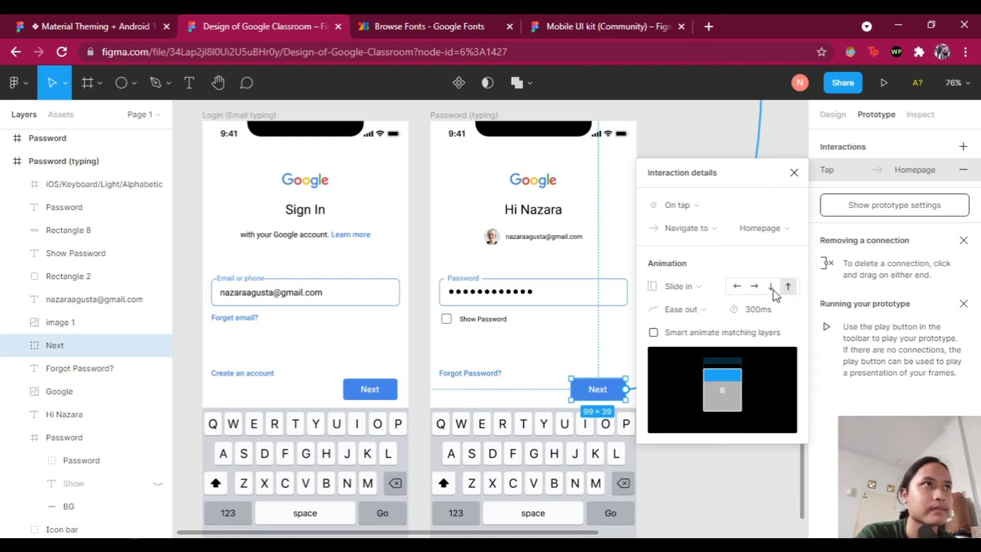
click(773, 291)
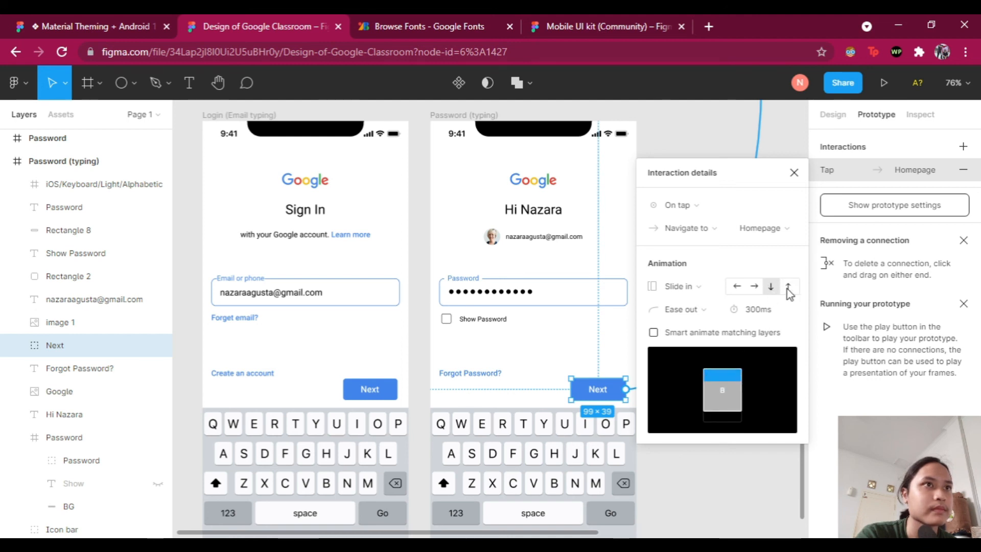
click(788, 291)
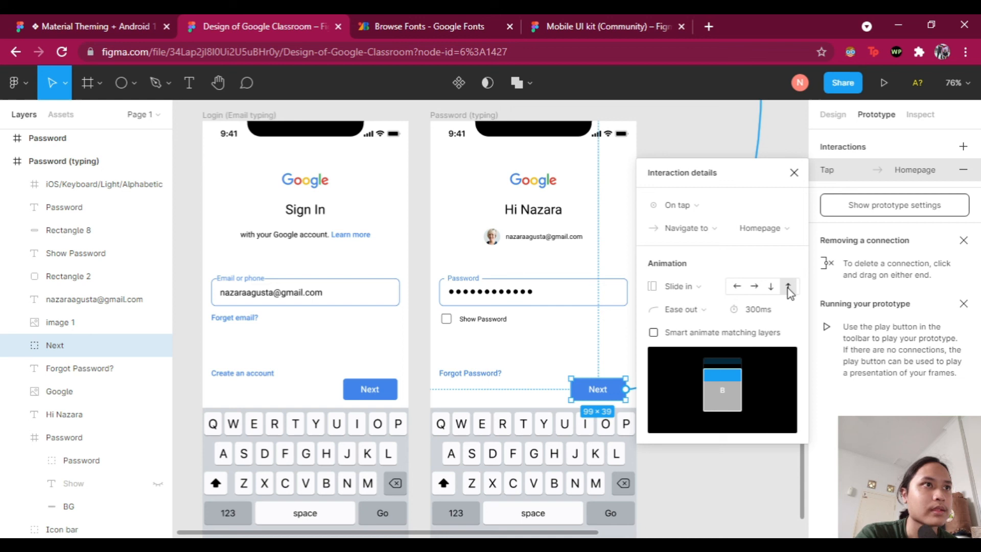
Step: Set easing to Ease out back and duration to 1000ms, then close the details
click(705, 312)
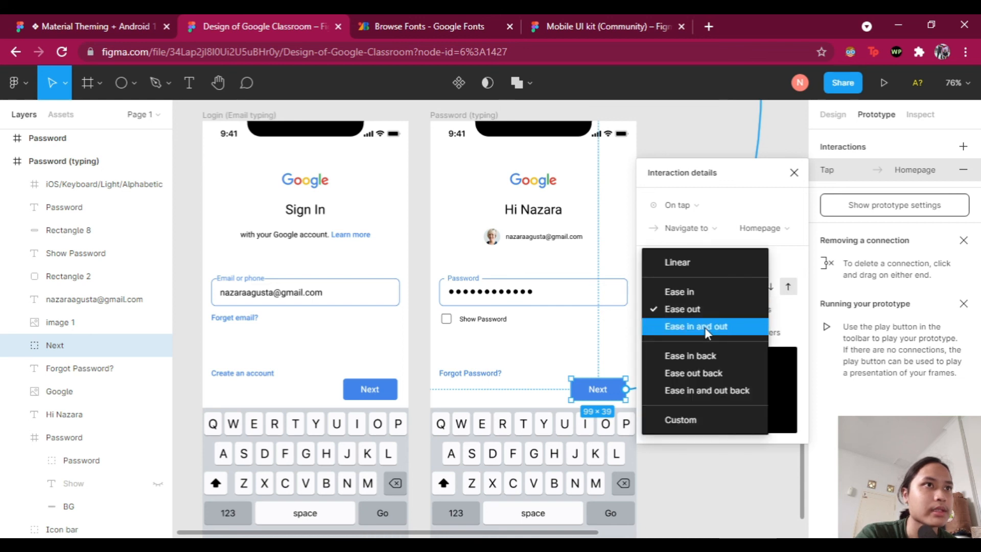
click(704, 327)
click(708, 313)
click(709, 339)
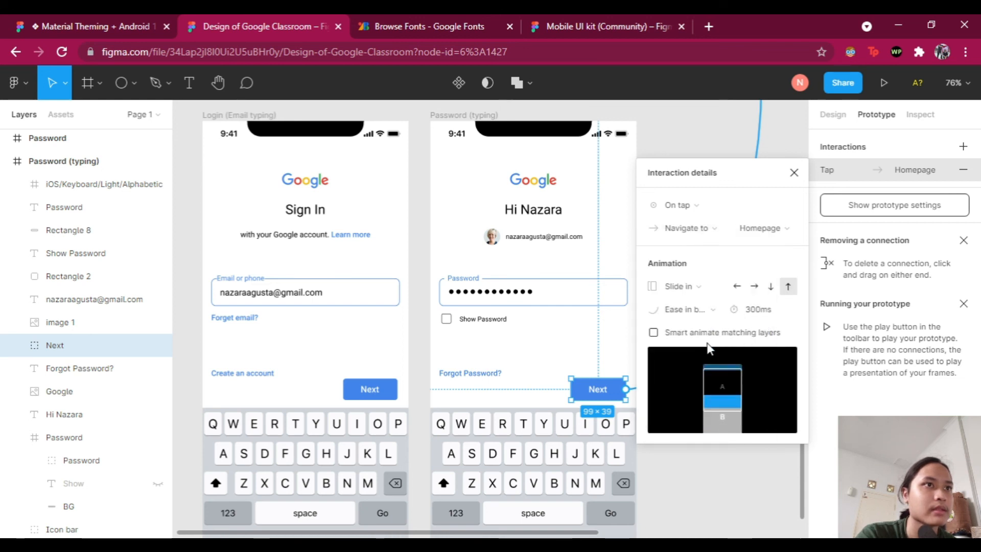
click(714, 312)
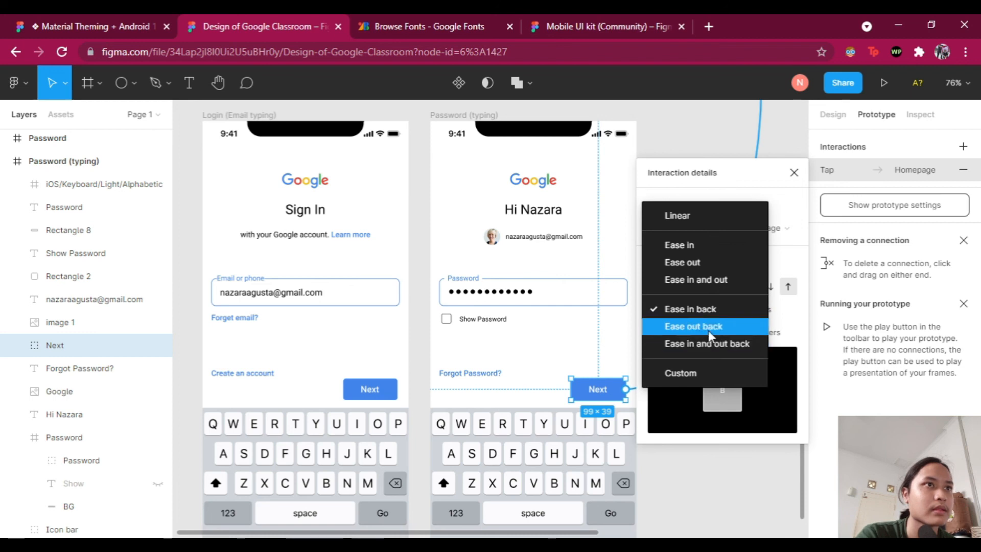
click(709, 330)
click(766, 313)
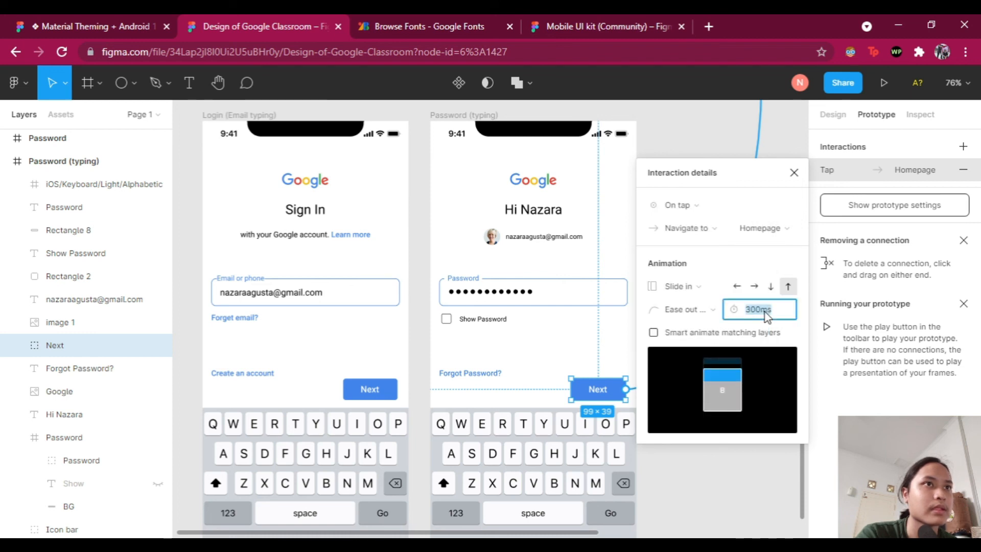
text(1000)
key(Return)
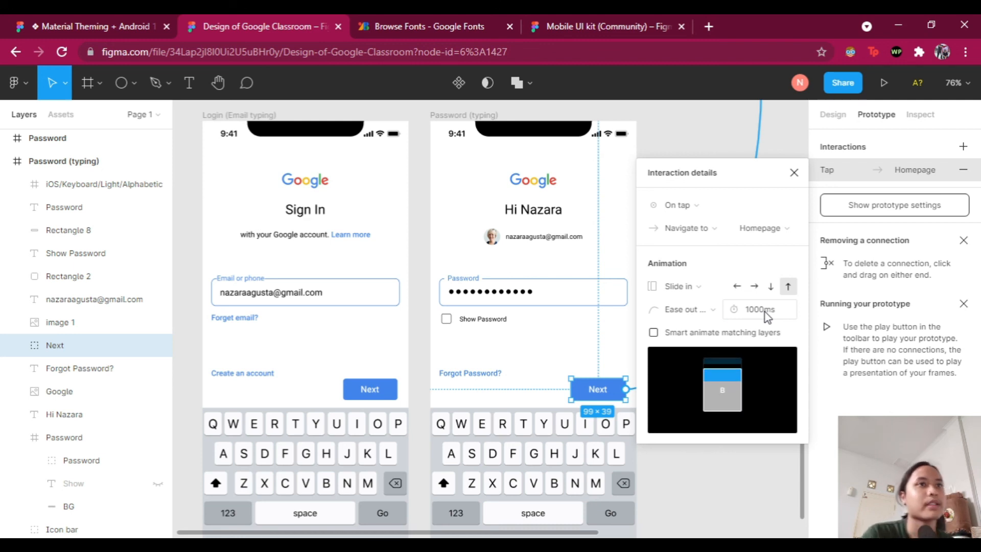
click(794, 172)
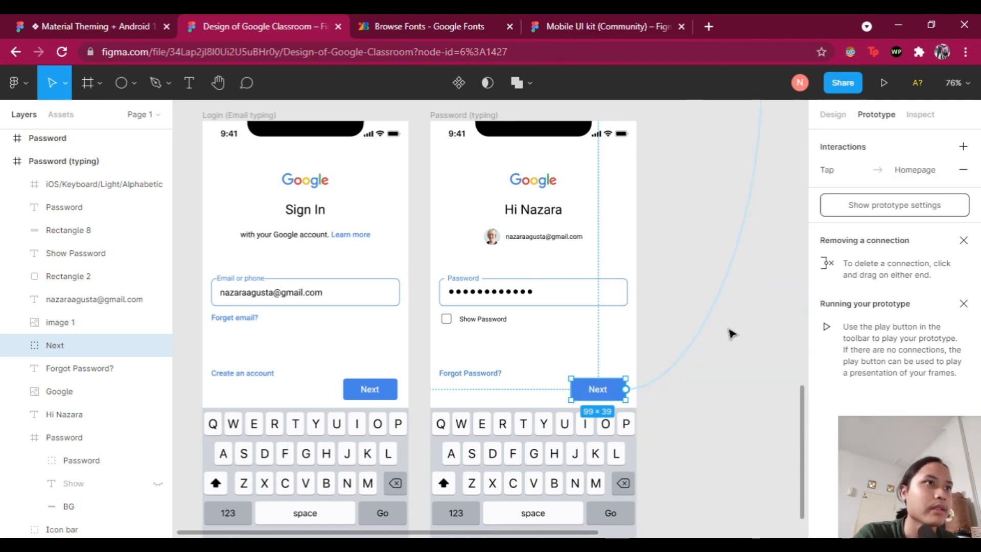
Step: Scroll around the canvas to review the Login, Password and Homepage frames
ctrl+scroll(736, 267, down, 5)
scroll(738, 254, up, 3)
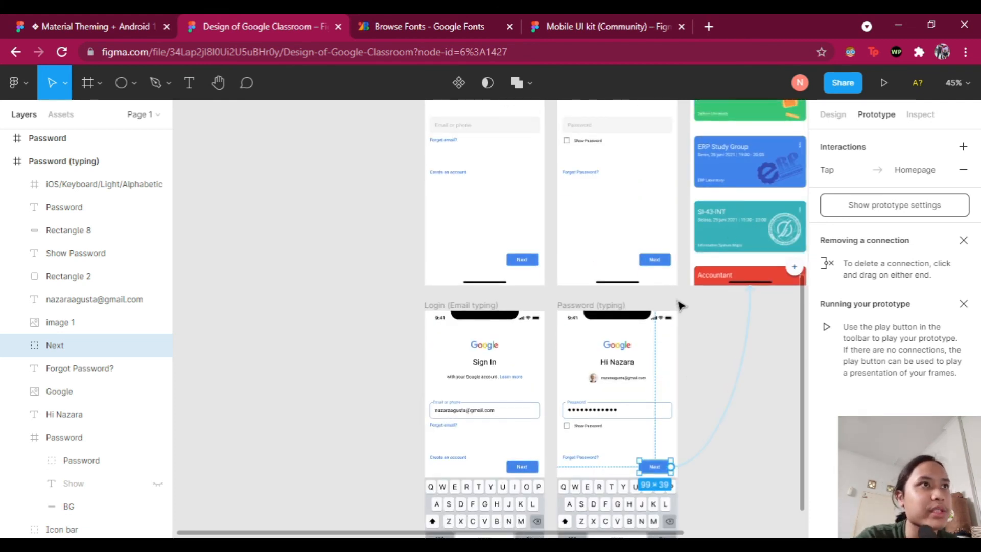
ctrl+scroll(680, 305, up, 5)
scroll(680, 302, down, 2)
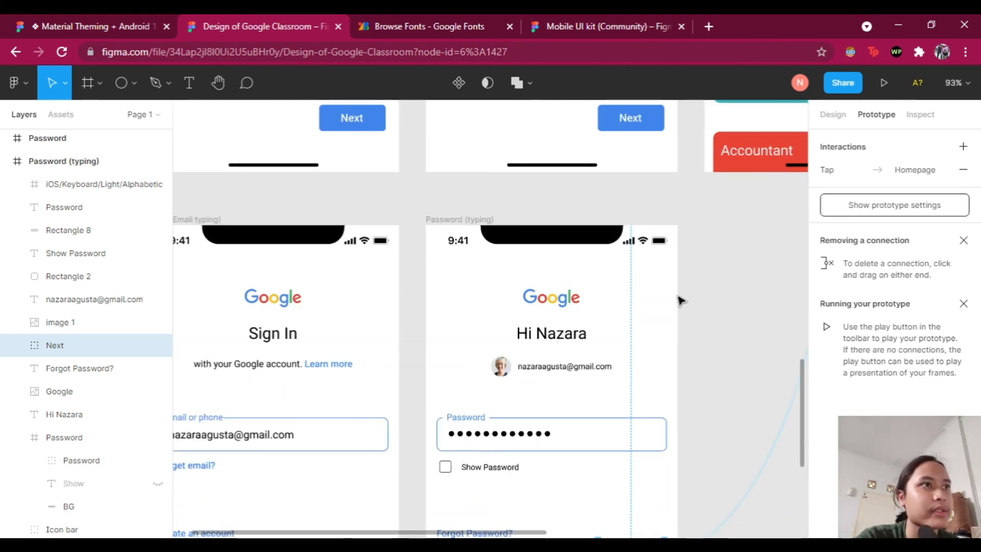
ctrl+scroll(679, 302, down, 3)
scroll(685, 276, up, 5)
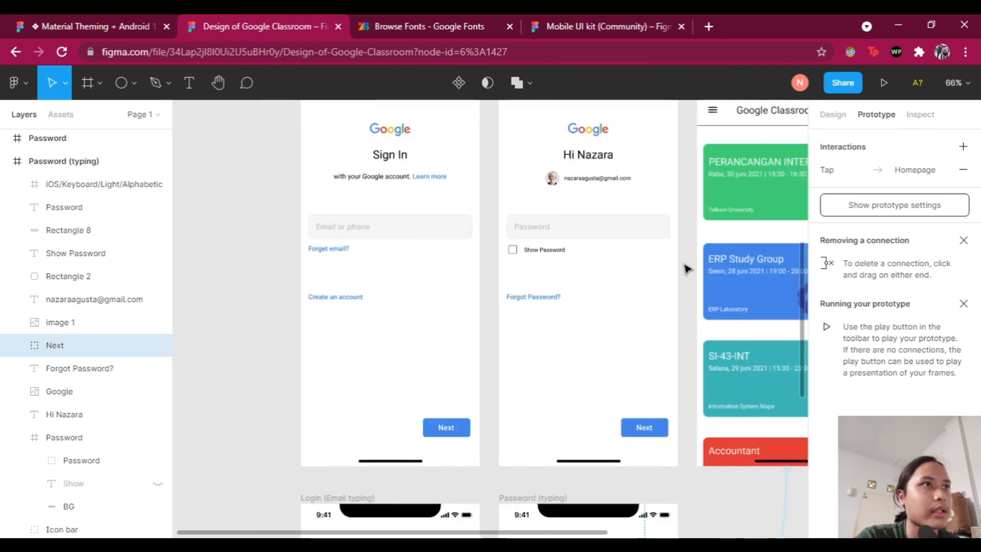
scroll(686, 268, up, 3)
scroll(687, 268, down, 4)
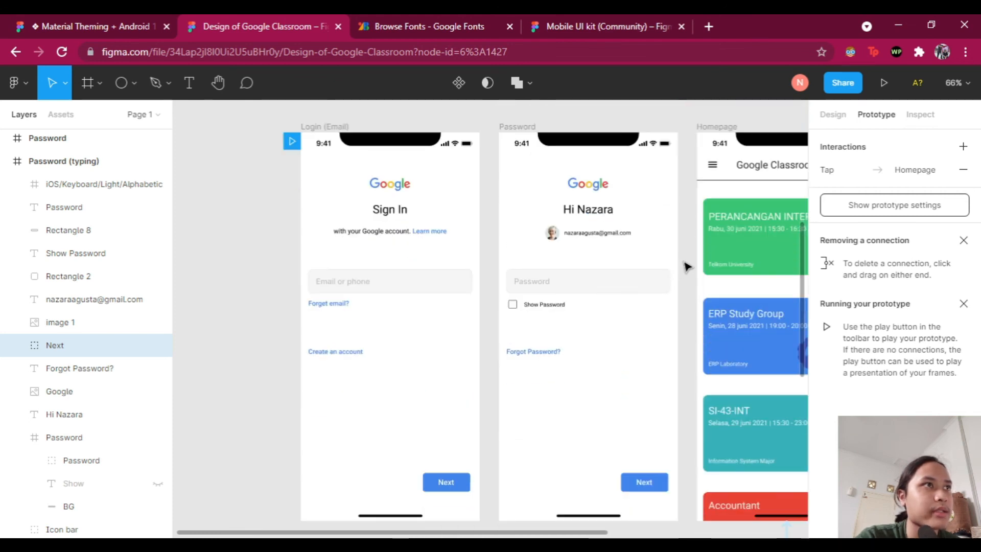
scroll(685, 258, down, 6)
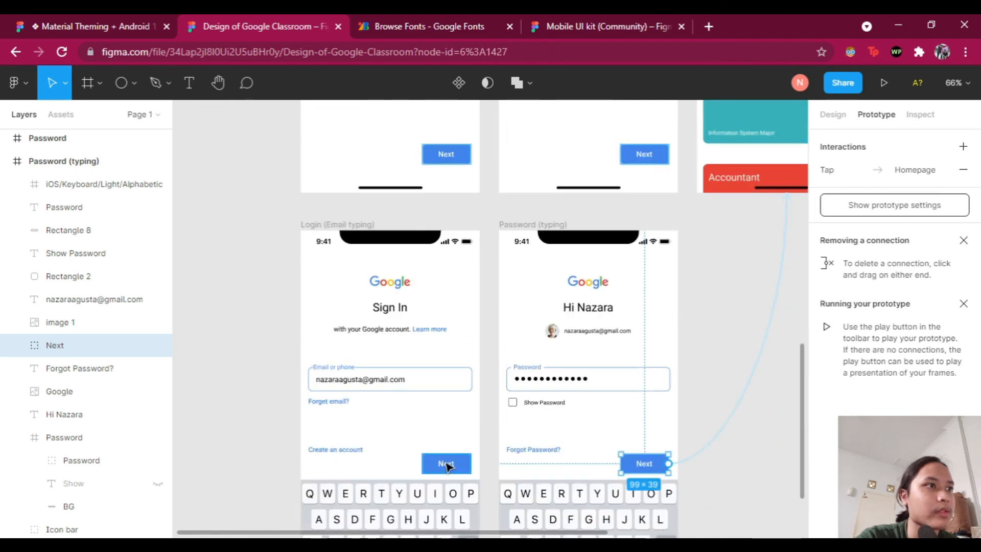
scroll(672, 394, up, 5)
scroll(679, 377, up, 5)
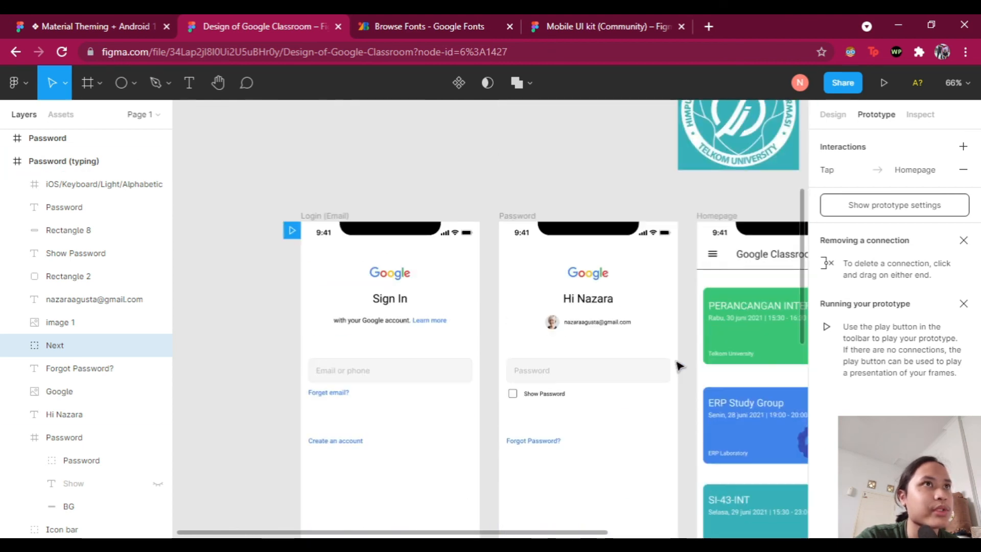
scroll(678, 365, right, 1)
scroll(678, 365, down, 4)
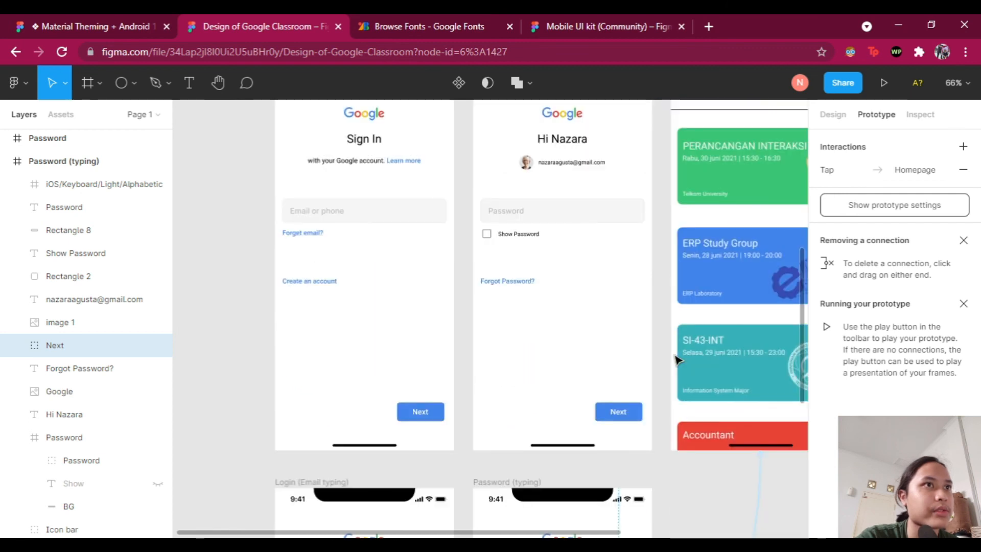
scroll(677, 356, right, 3)
scroll(676, 357, up, 3)
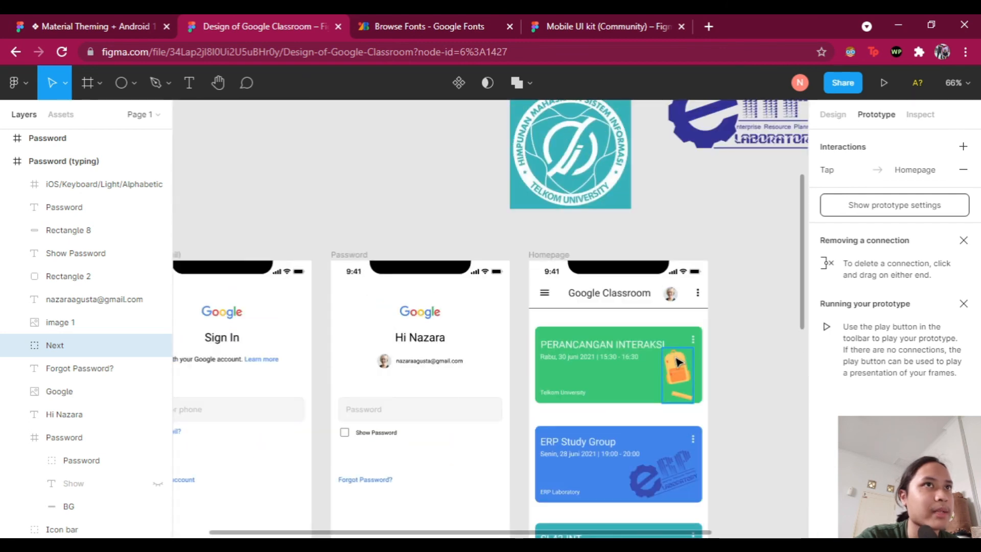
scroll(679, 347, down, 2)
scroll(678, 346, left, 3)
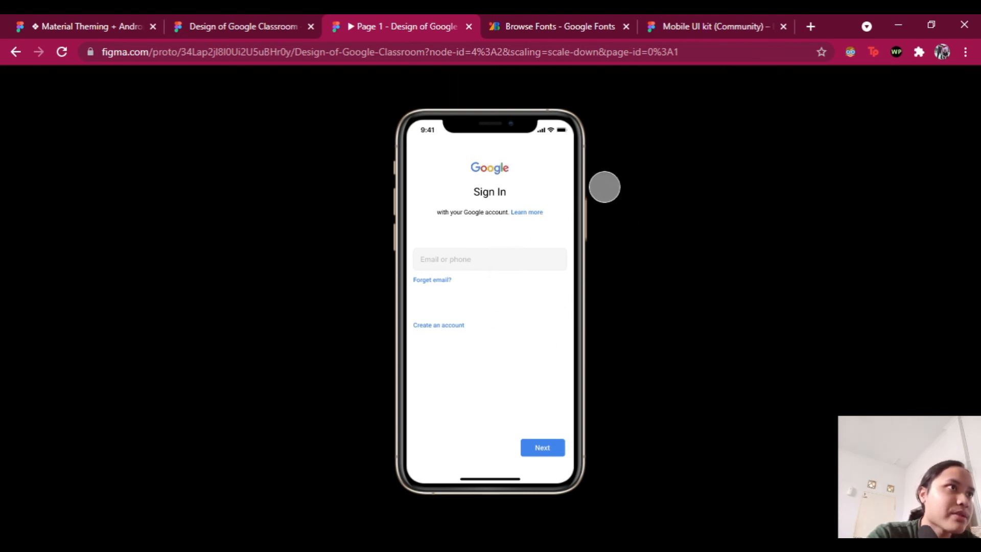
Step: Tap the email field on Sign In and advance to the password screen
click(557, 153)
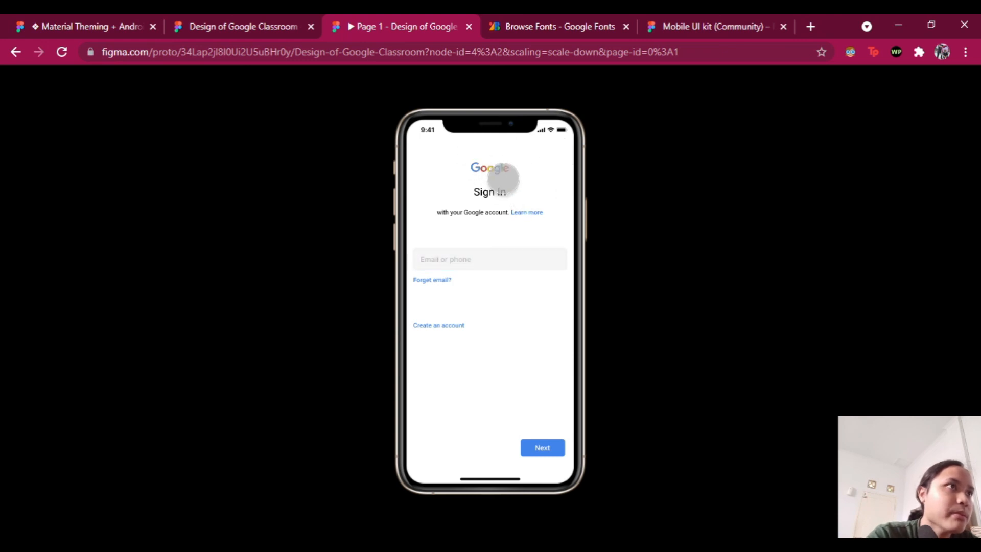
click(545, 175)
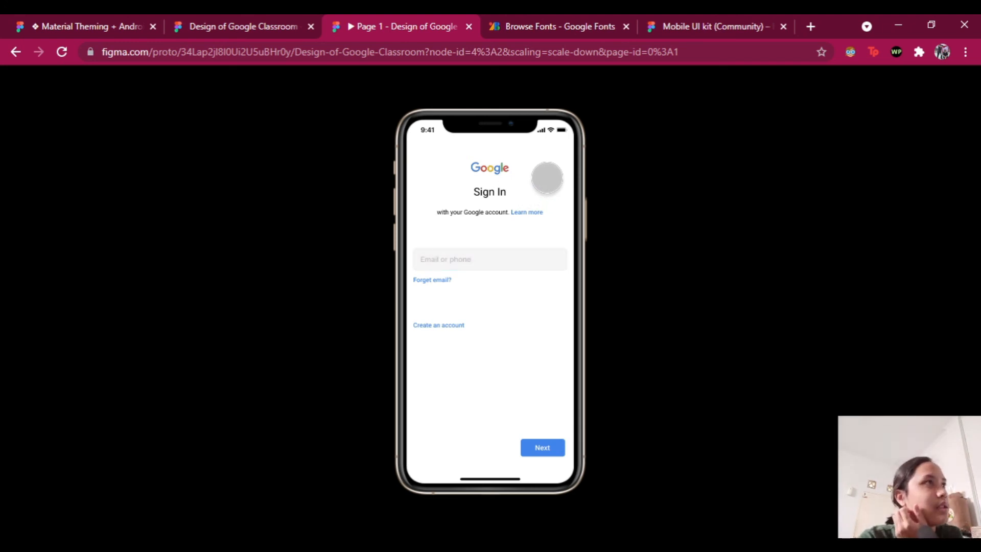
click(546, 177)
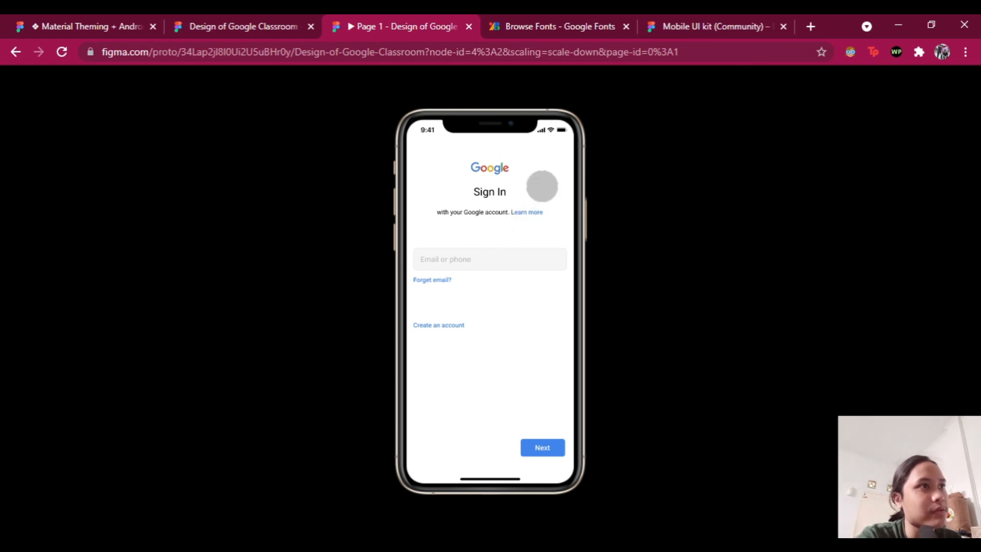
click(542, 186)
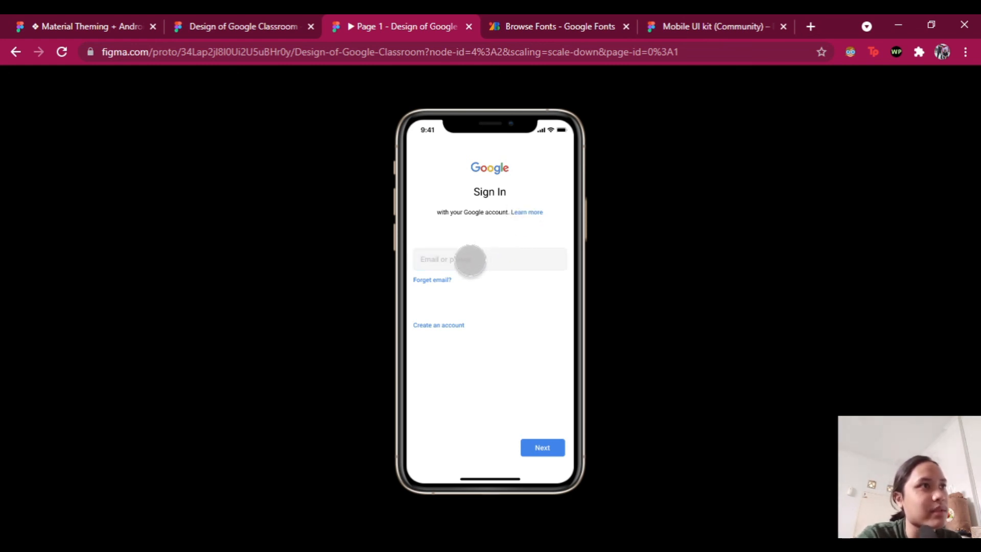
click(470, 260)
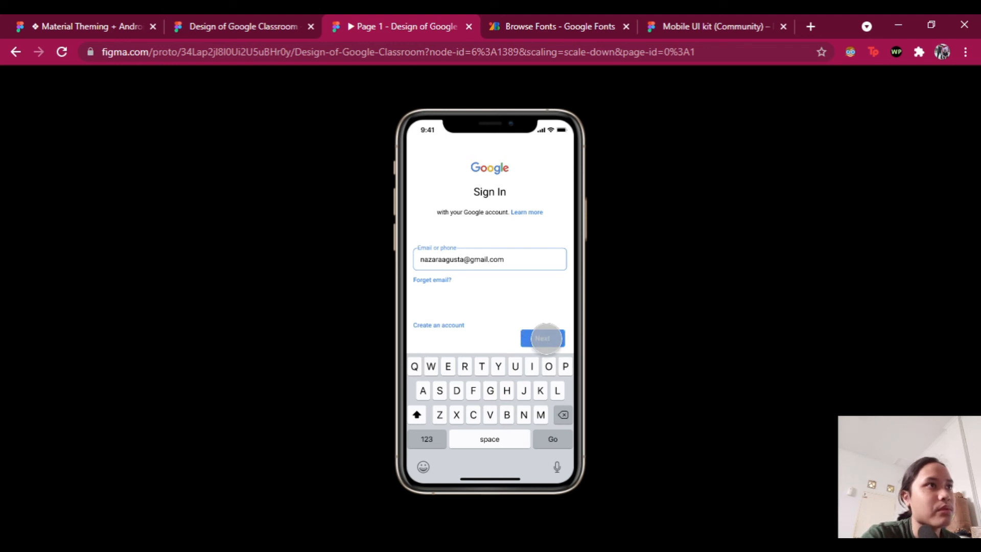
click(546, 338)
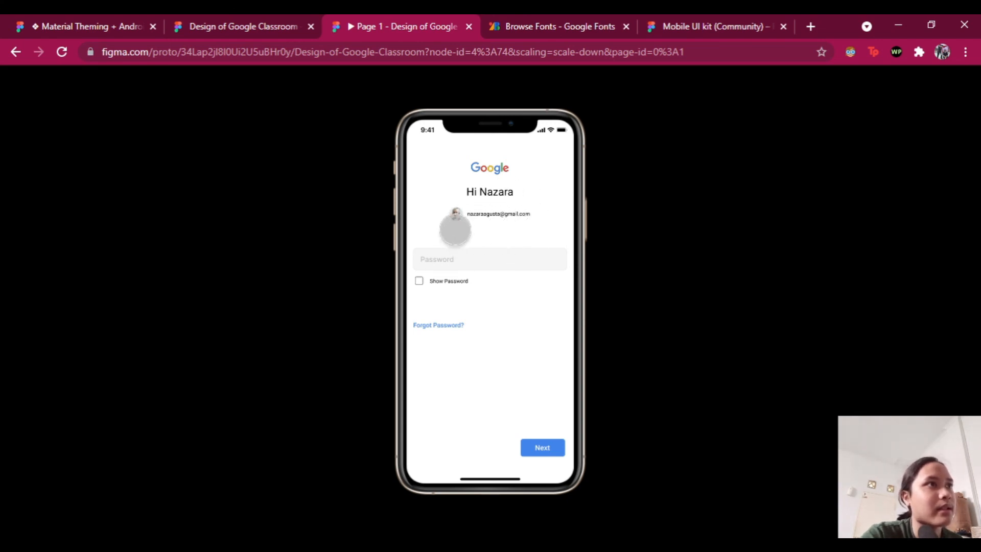
Step: Fill the password field and advance to the Google Classroom homepage
click(552, 193)
click(486, 259)
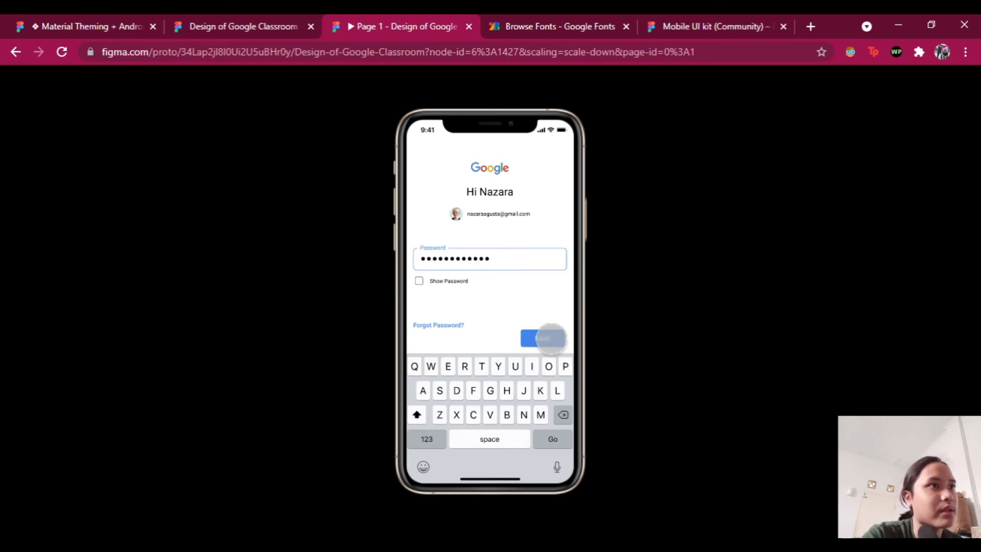
click(550, 338)
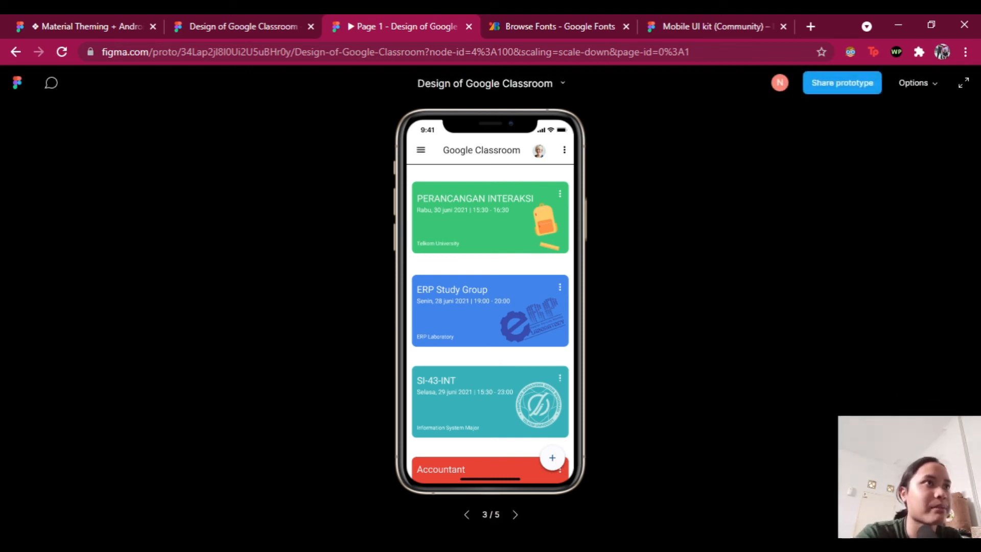
Step: Restart the prototype with R and replay the email and password steps
key(r)
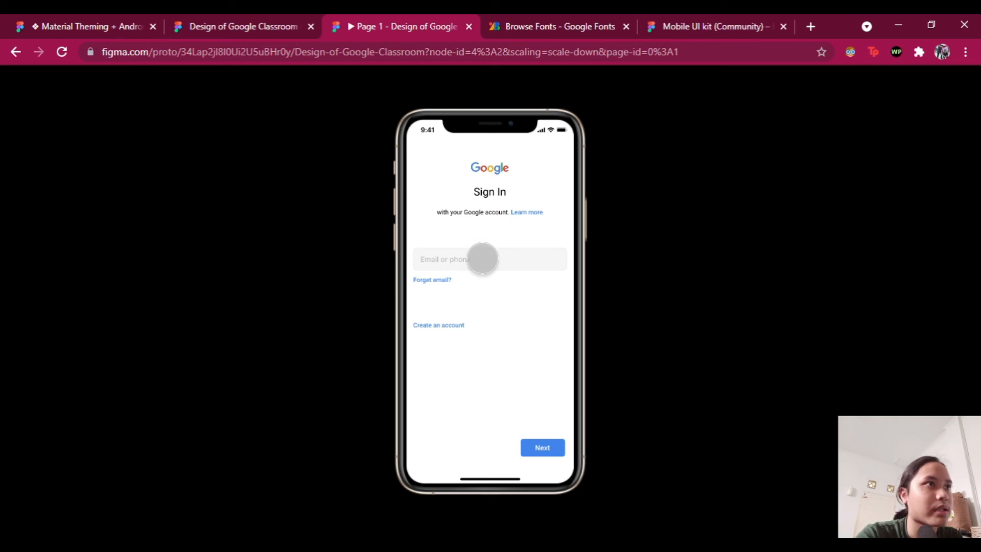
click(482, 258)
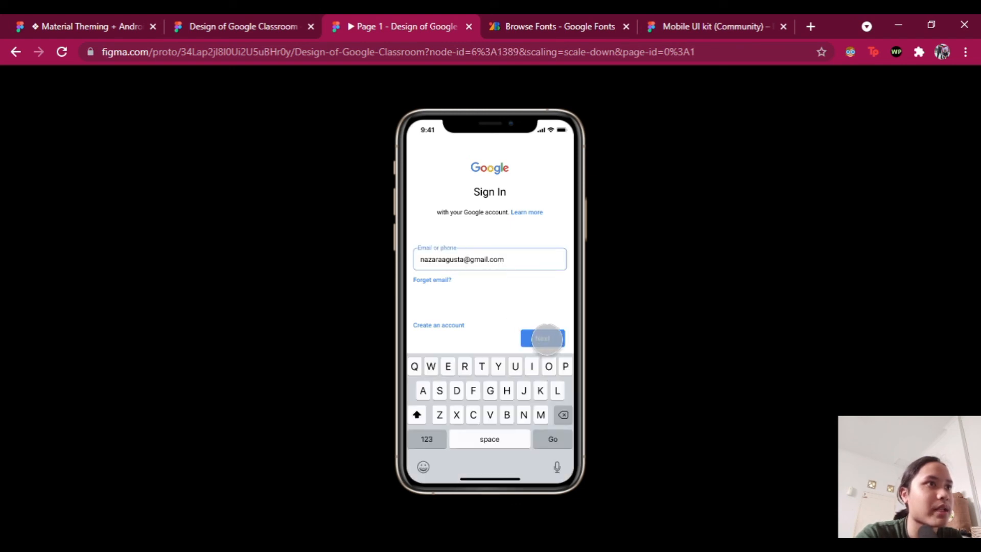
click(554, 338)
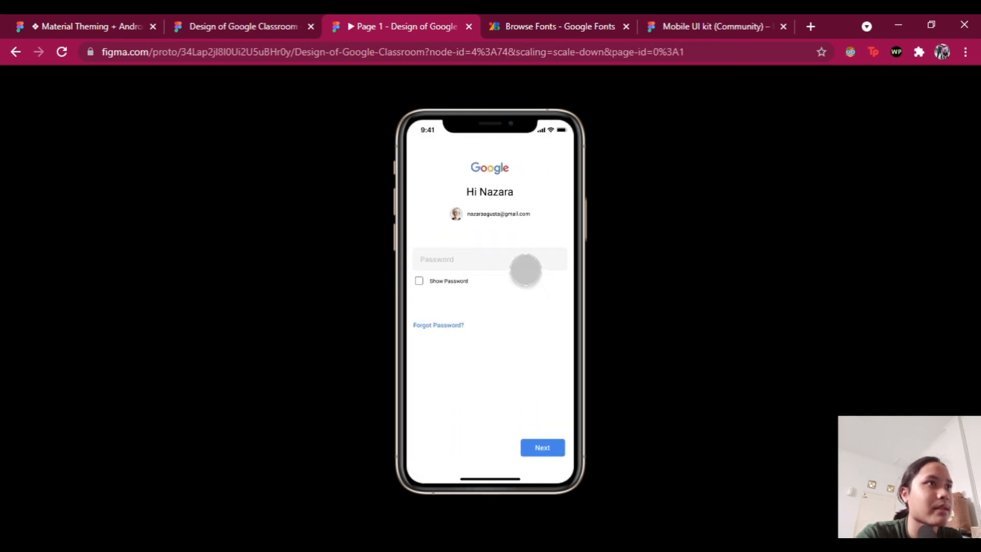
click(547, 229)
click(484, 259)
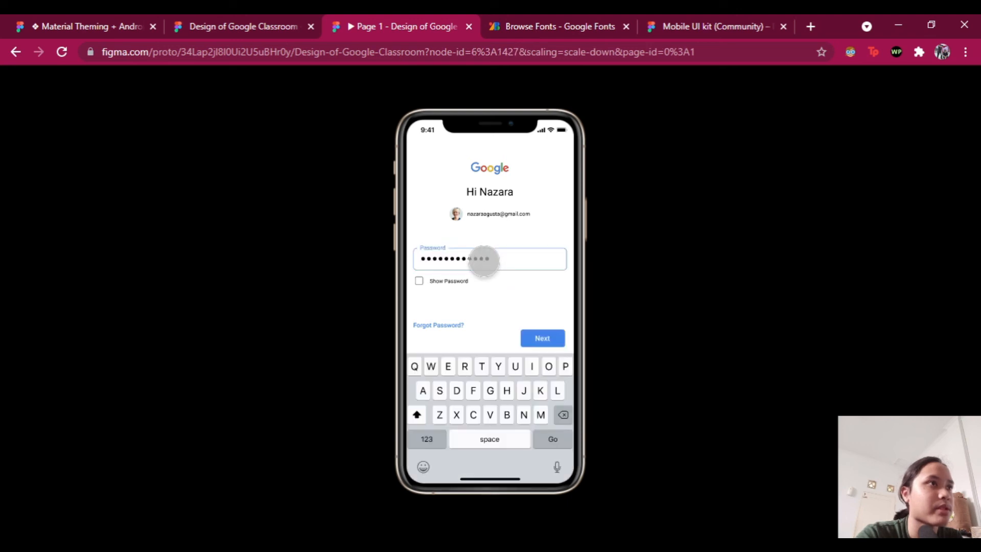
click(555, 335)
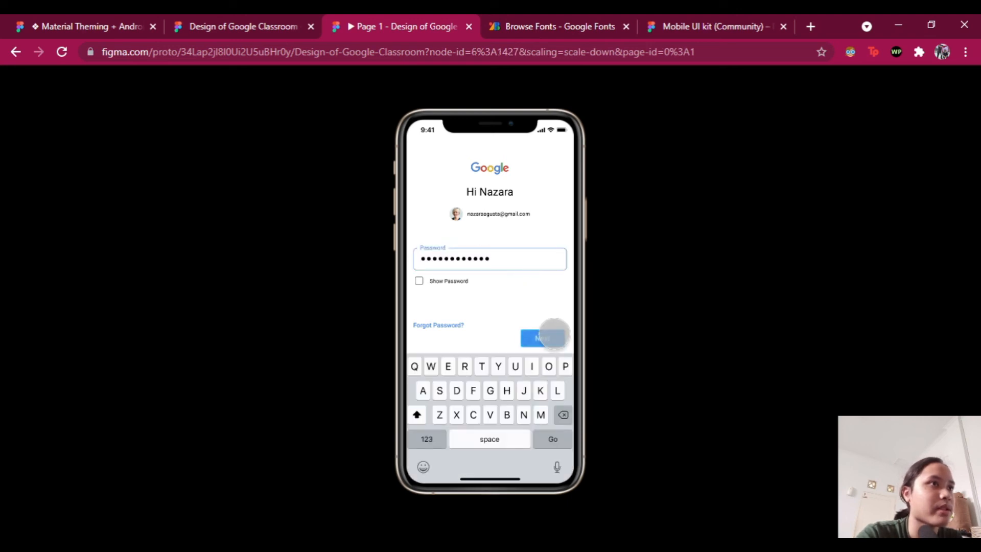